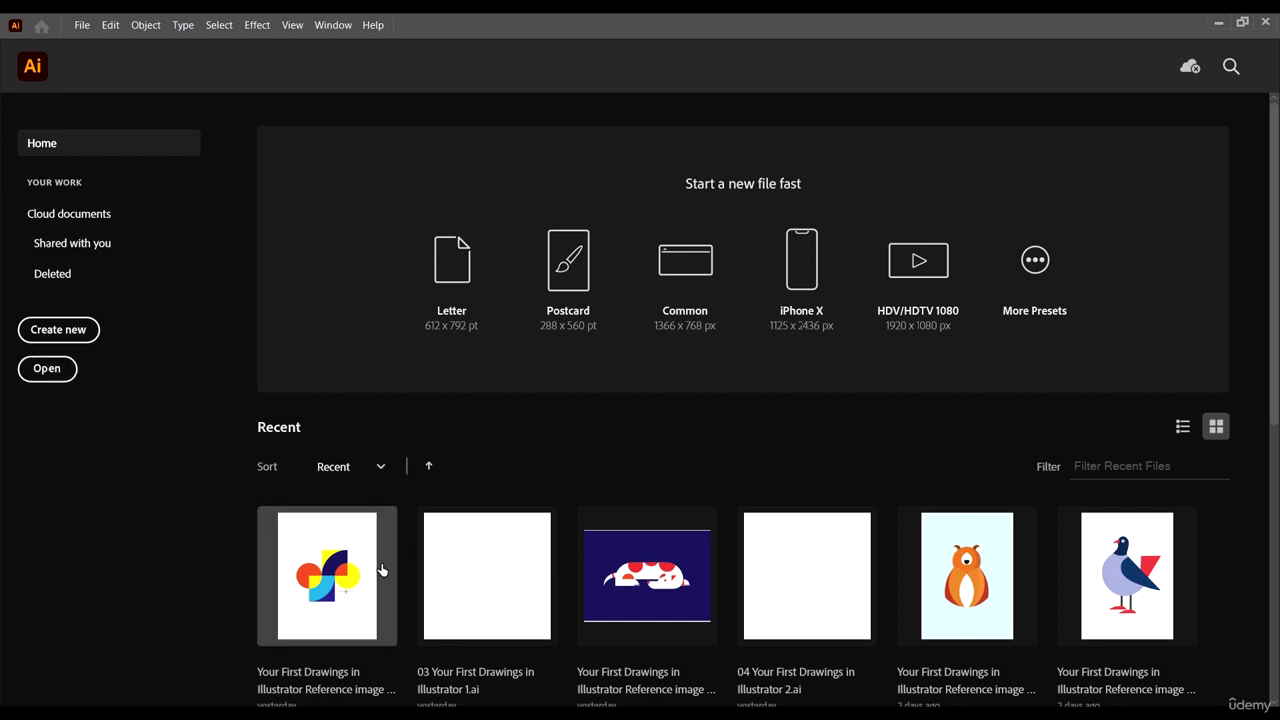
scroll(790, 590, "down", 4)
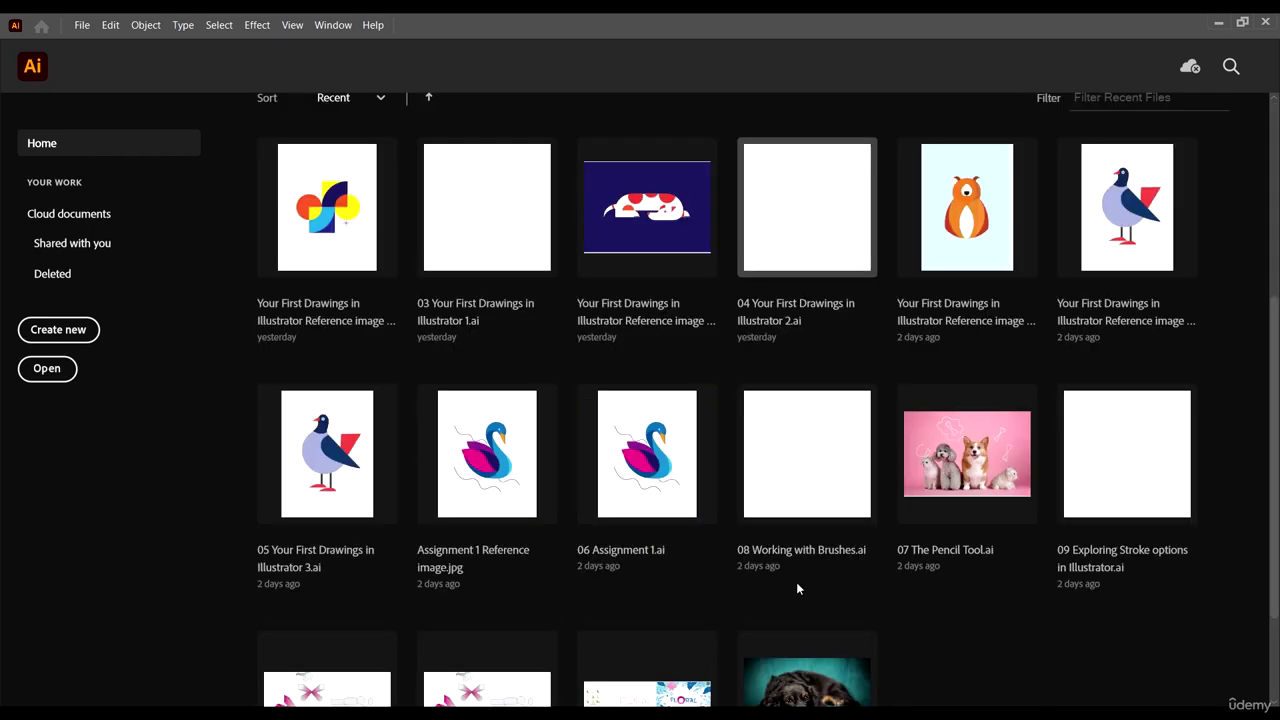
scroll(820, 575, "up", 4)
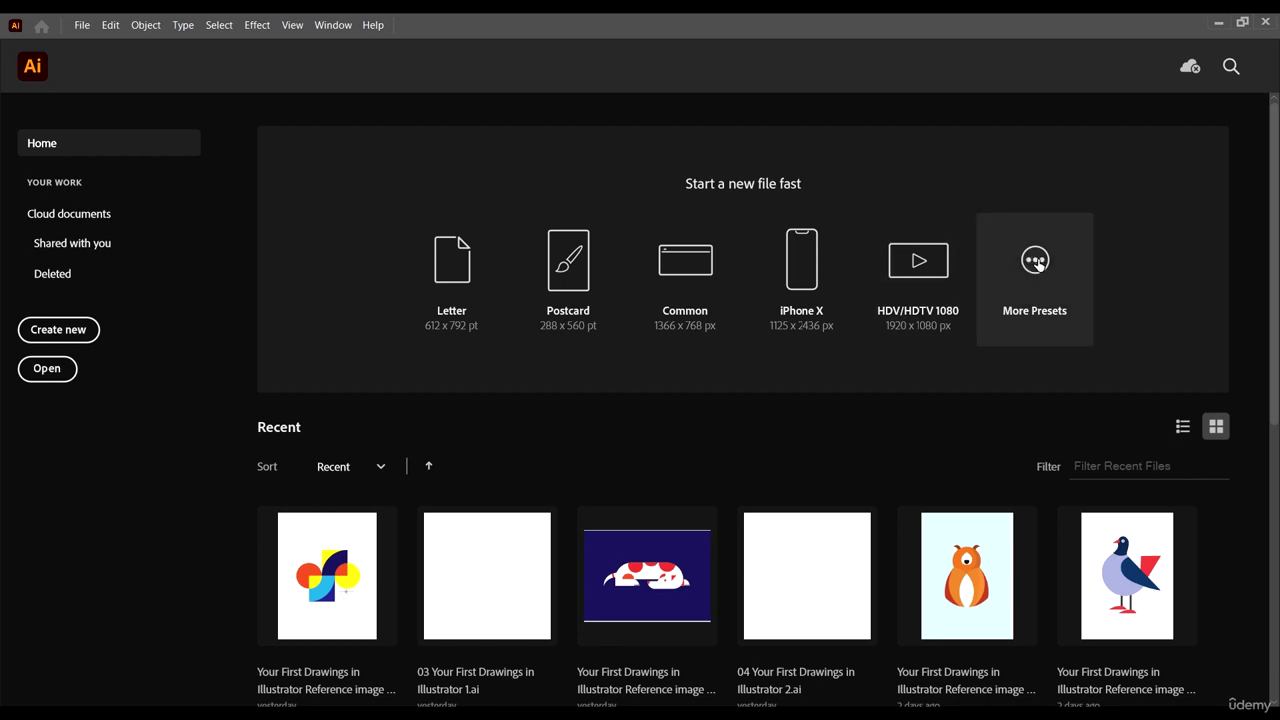
left_click(1032, 258)
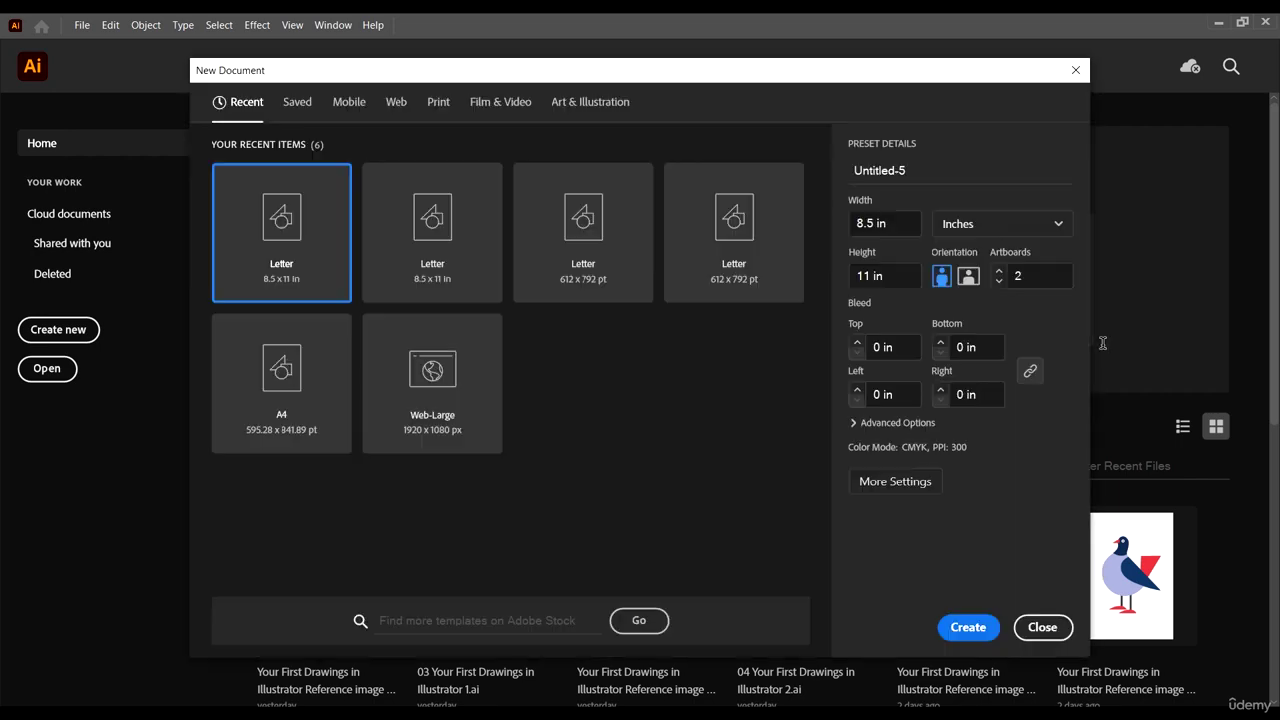
left_click(1076, 70)
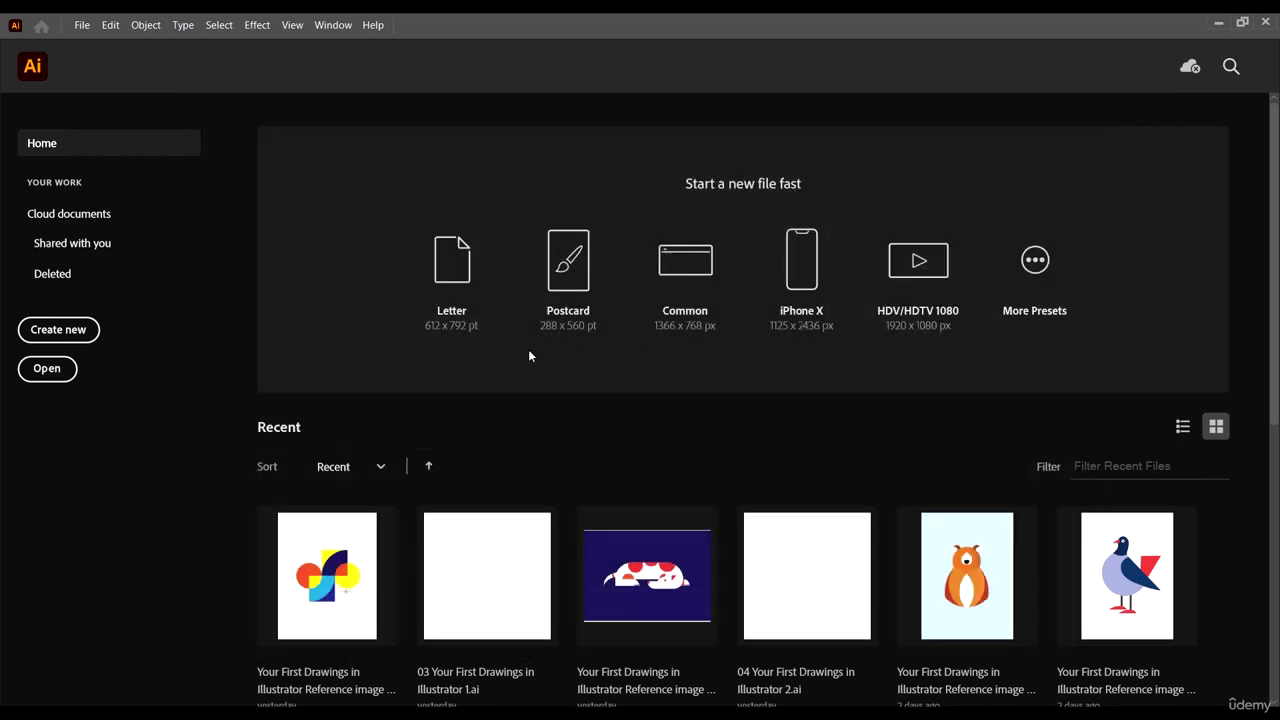
Start a new document and choose the Letter preset (612 x 792 pt) from the print presets
left_click(71, 333)
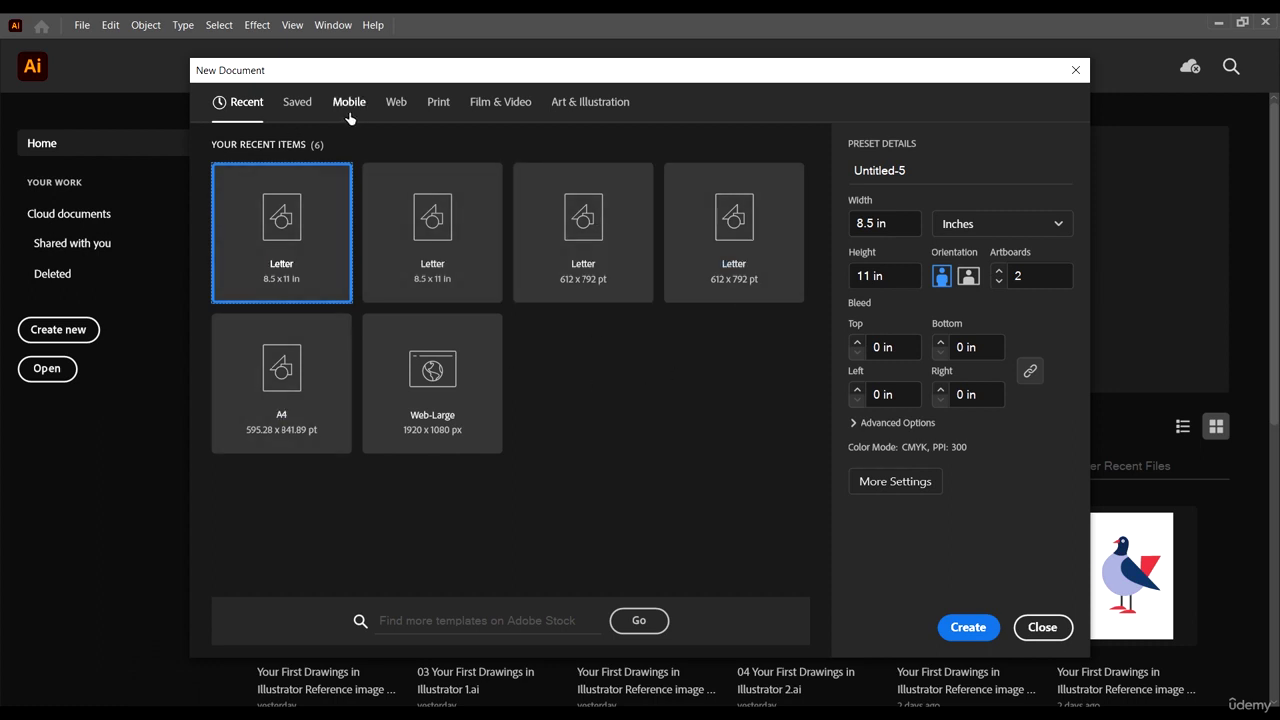
left_click(438, 102)
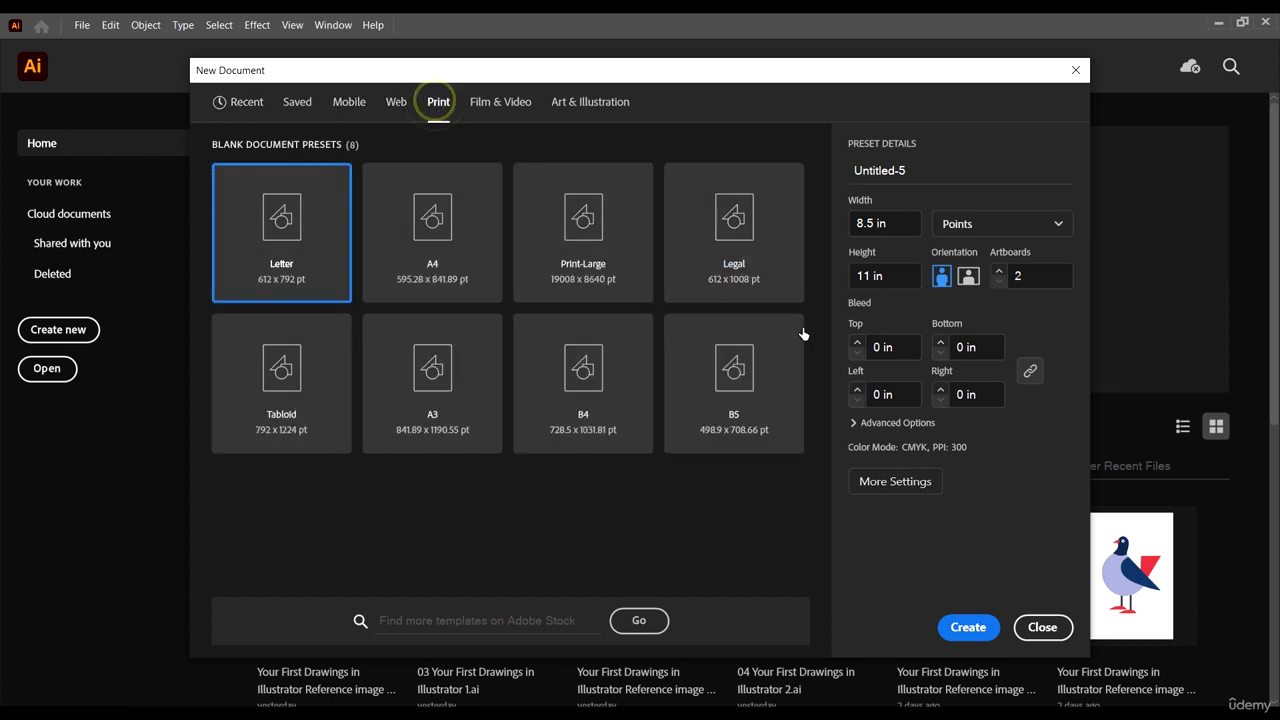
left_click(295, 222)
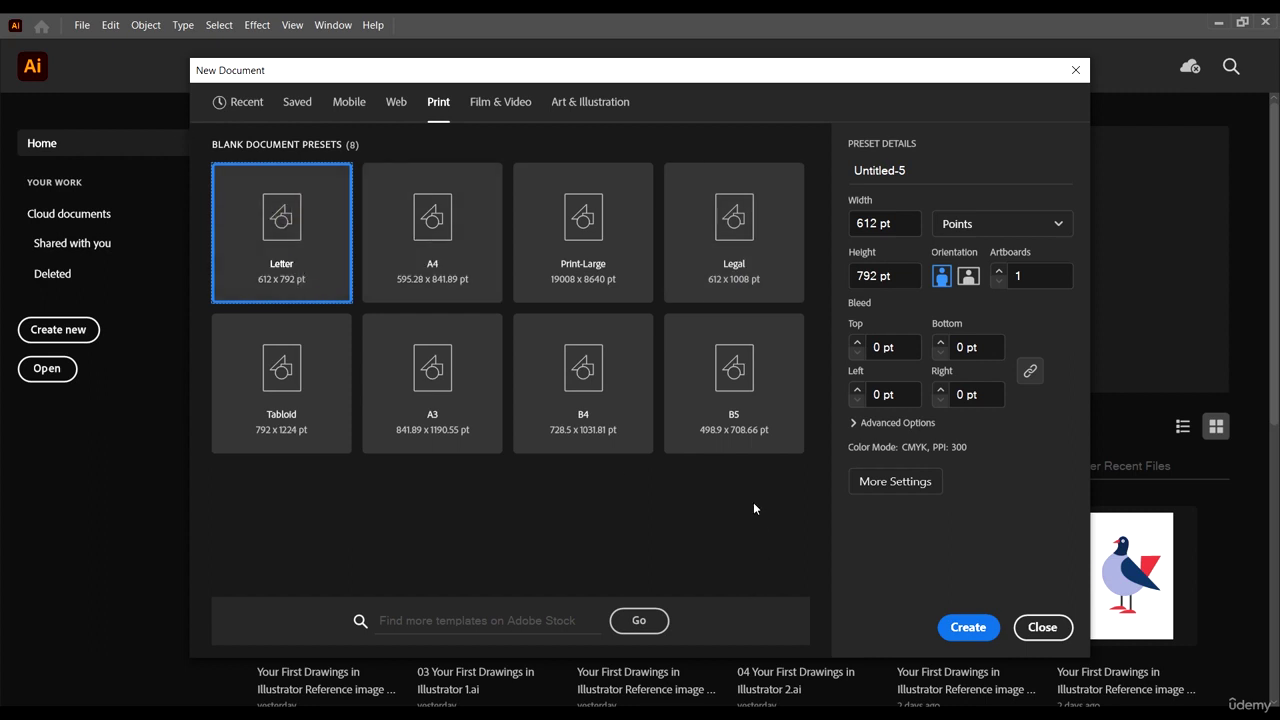
left_click(499, 104)
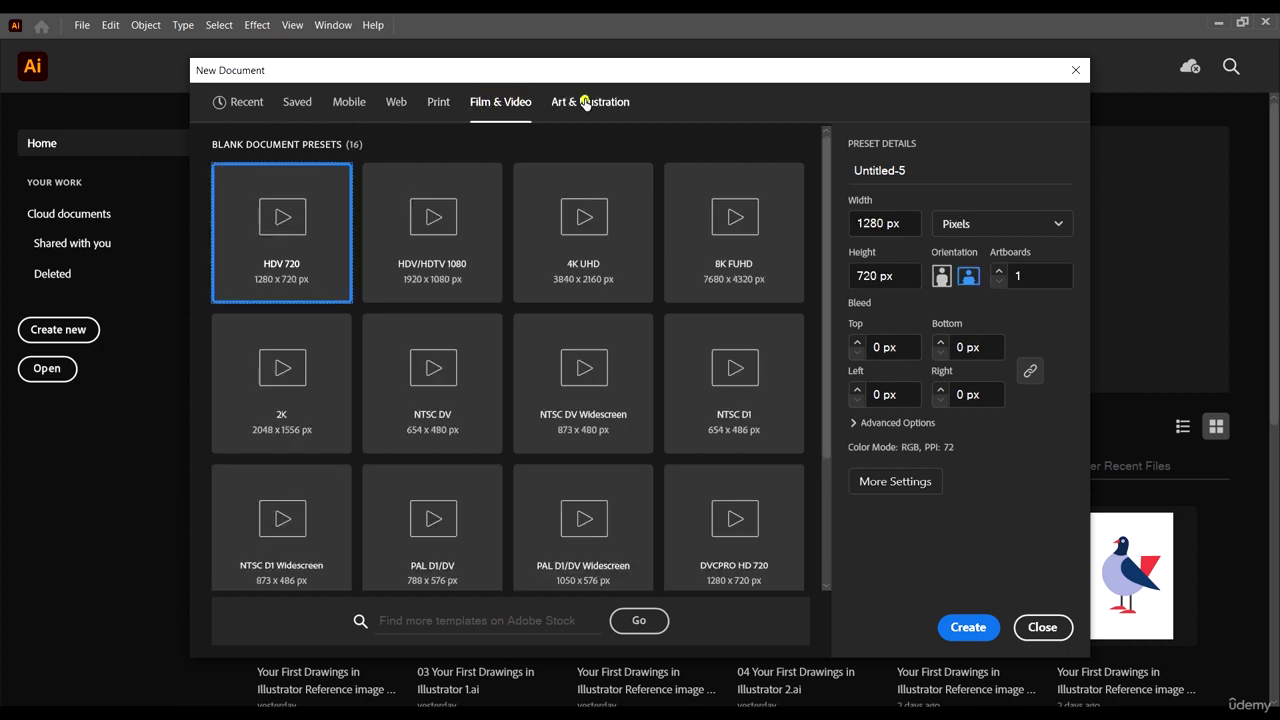
left_click(585, 103)
left_click(497, 103)
left_click(440, 103)
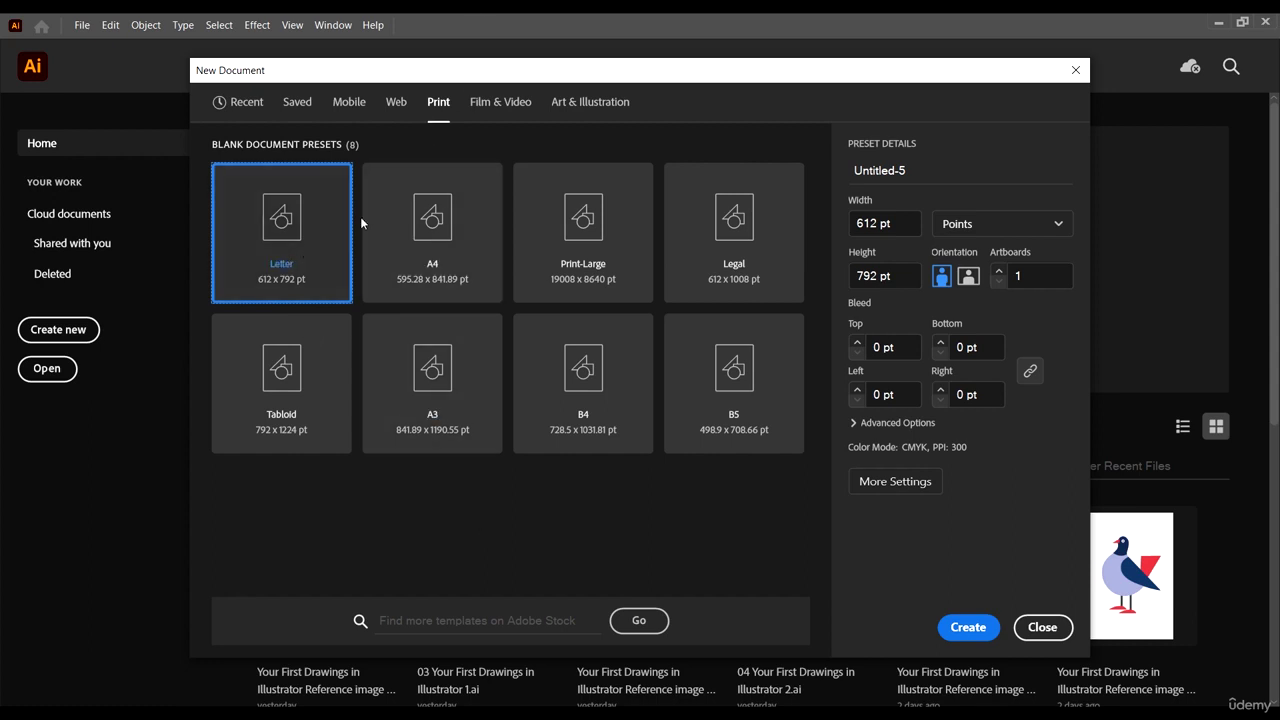
left_click(292, 210)
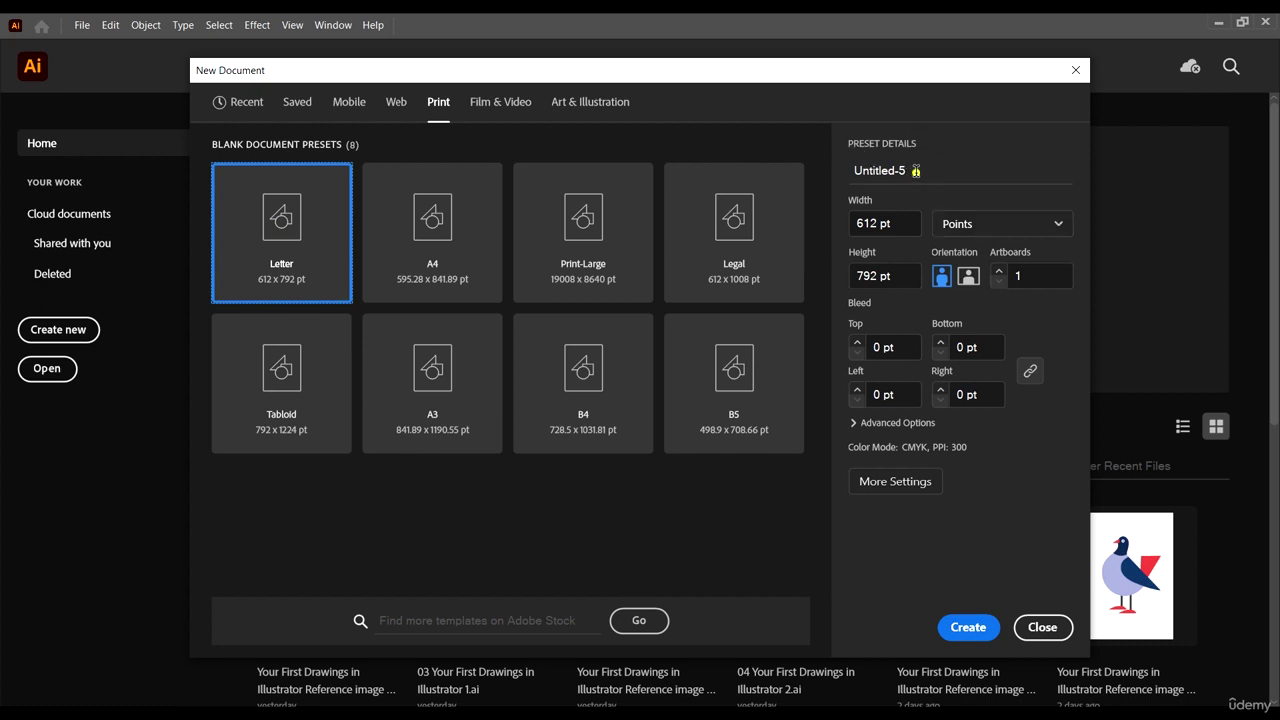
Name the new document "New"
left_click(908, 171)
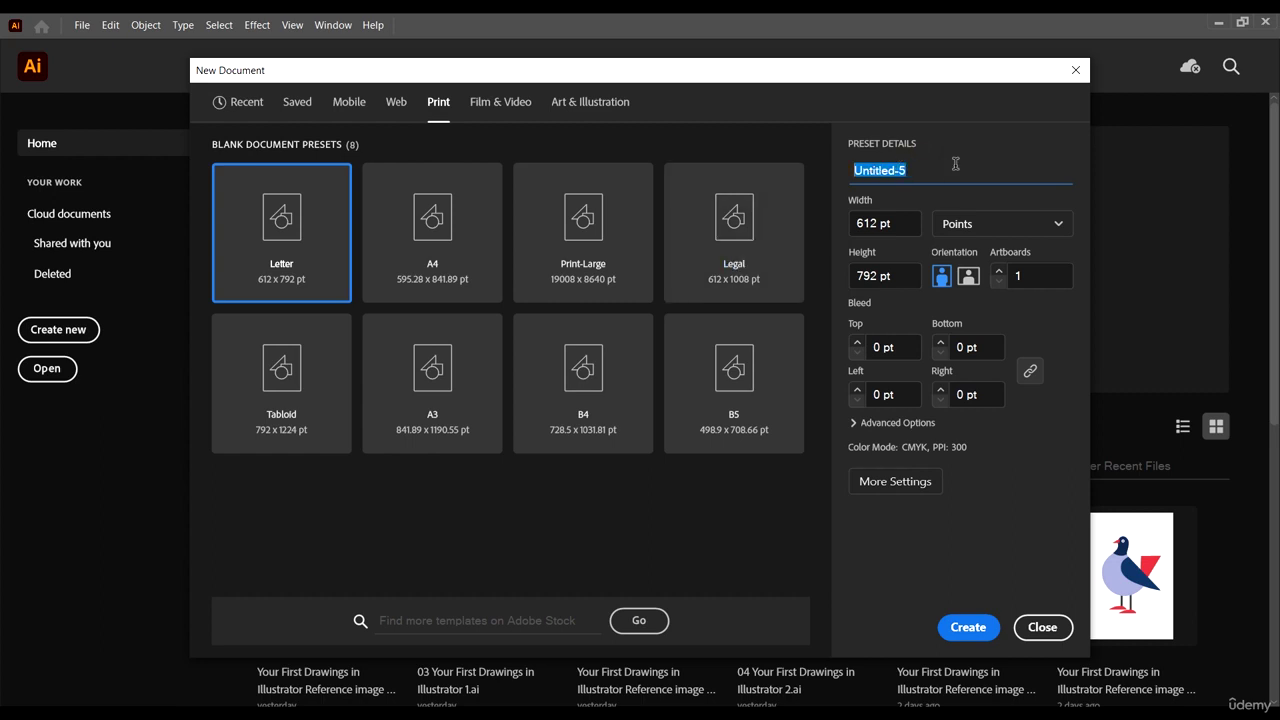
type("New")
left_click(906, 225)
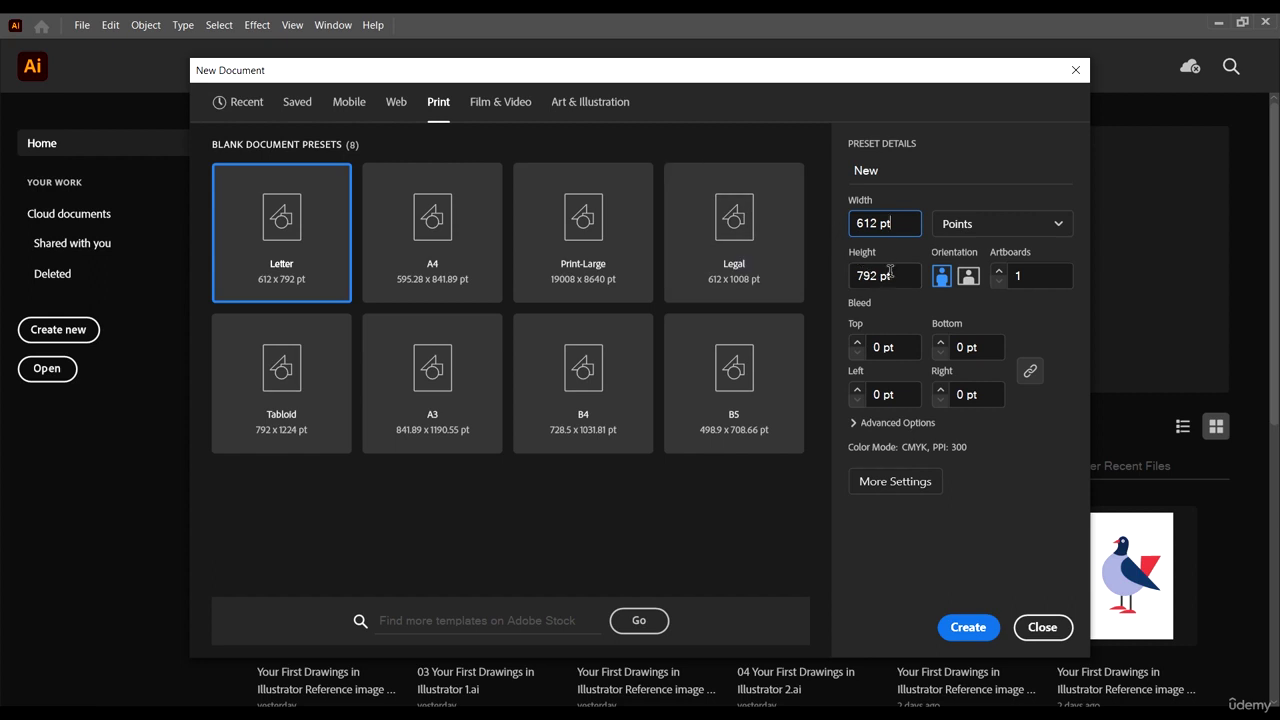
Try pixels, picas, inches, feet, and feet & inches as the new document's units
left_click(994, 222)
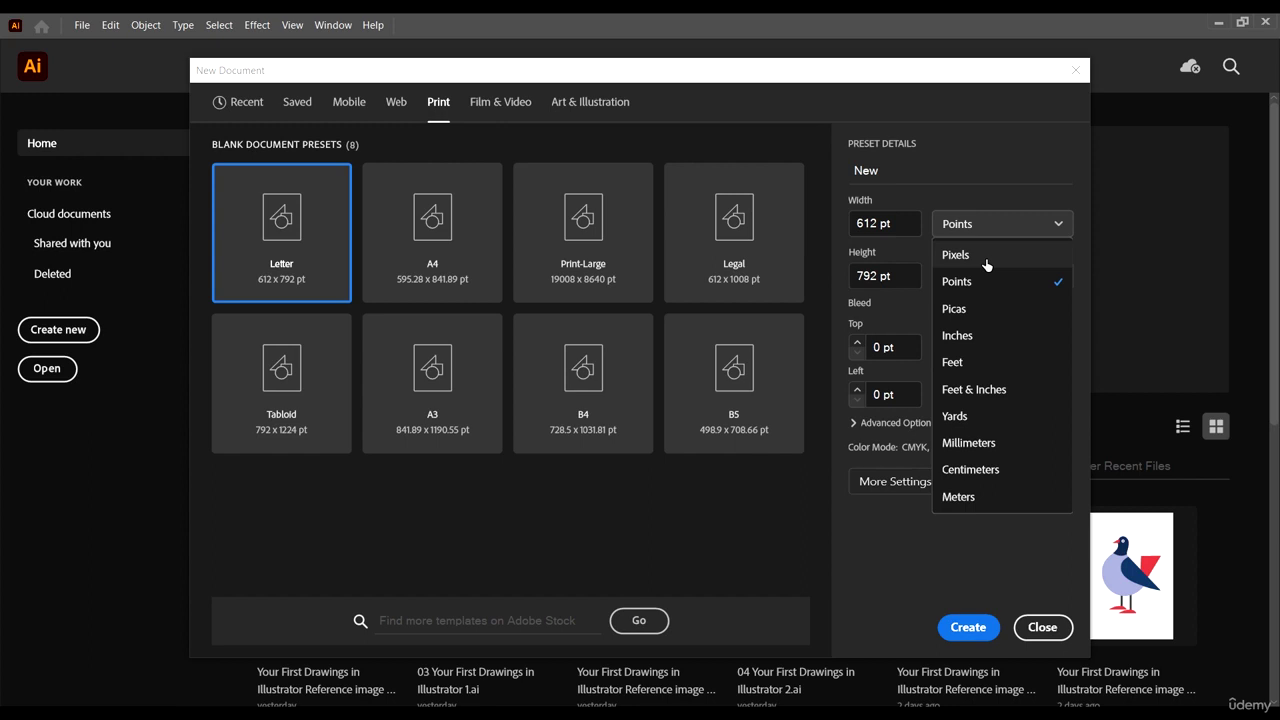
left_click(986, 262)
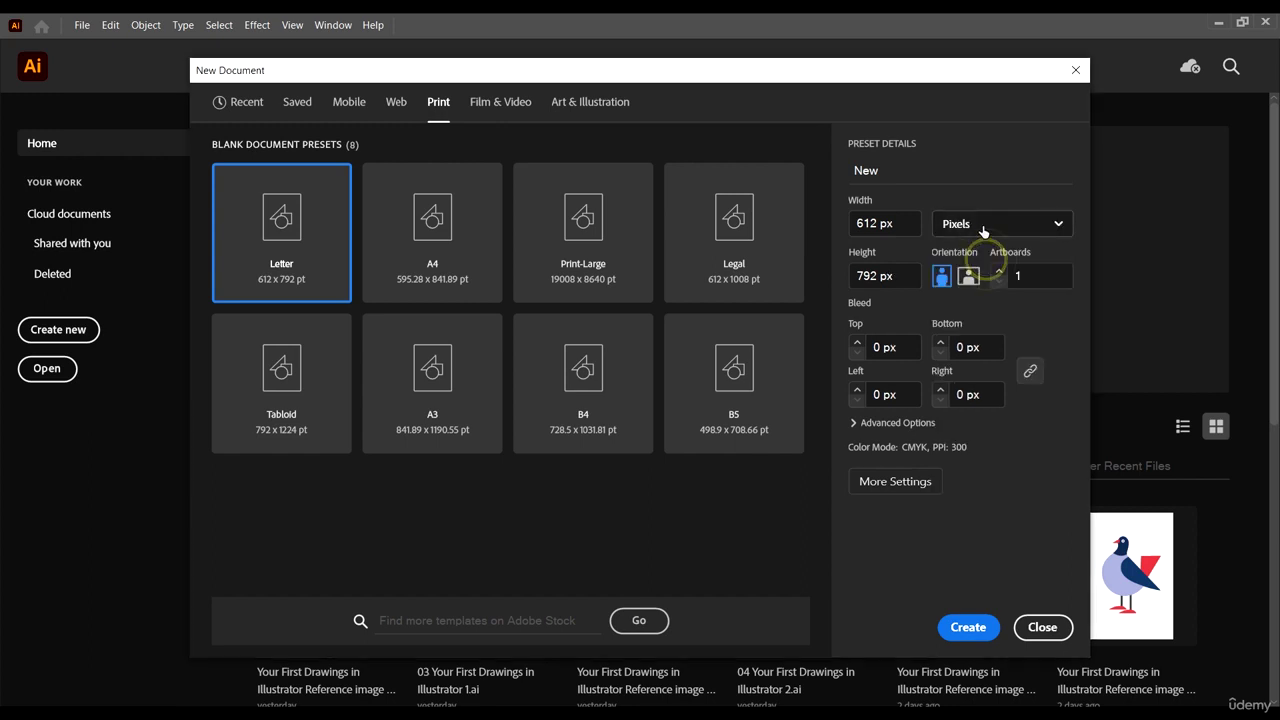
left_click(983, 224)
left_click(968, 309)
left_click(985, 224)
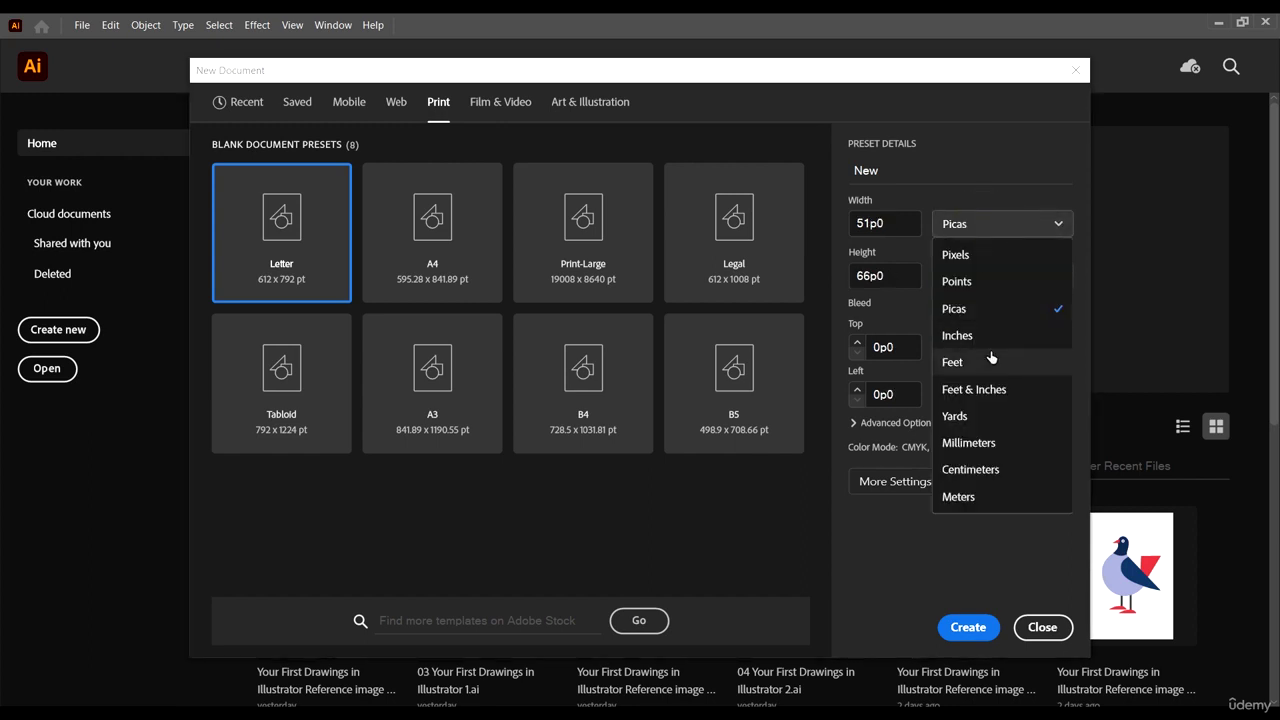
left_click(986, 335)
left_click(990, 223)
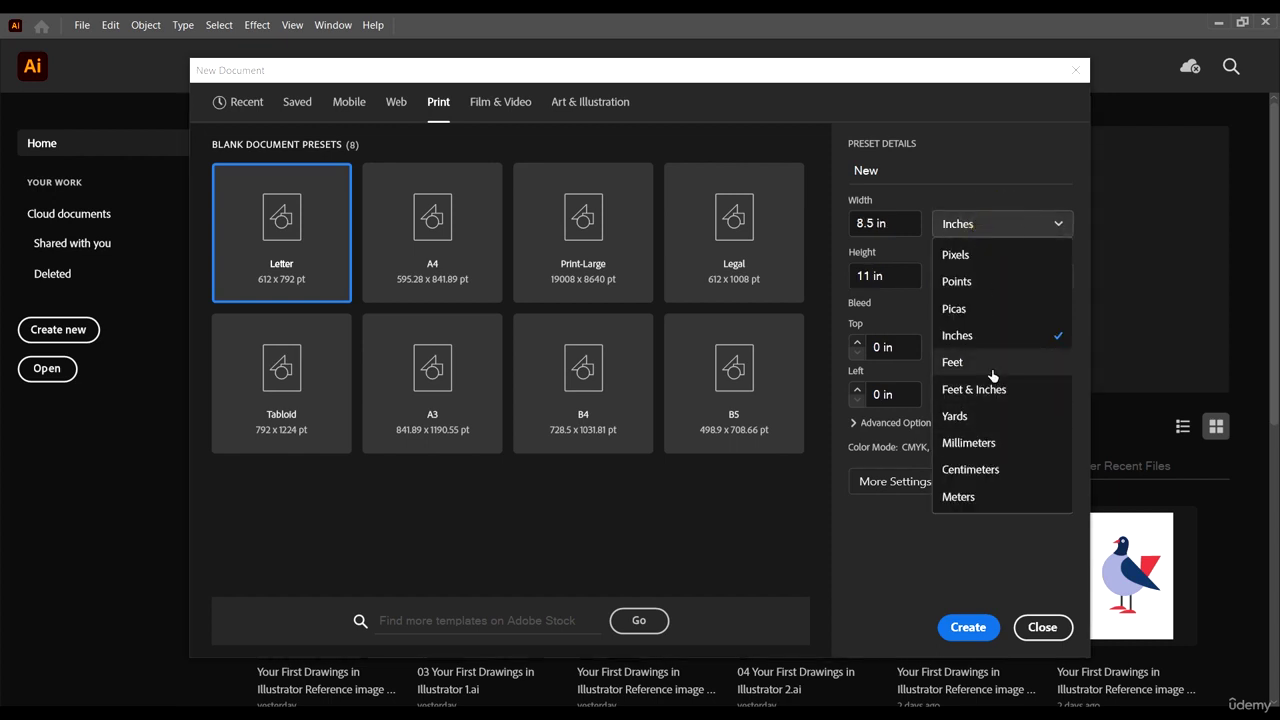
left_click(992, 364)
left_click(980, 222)
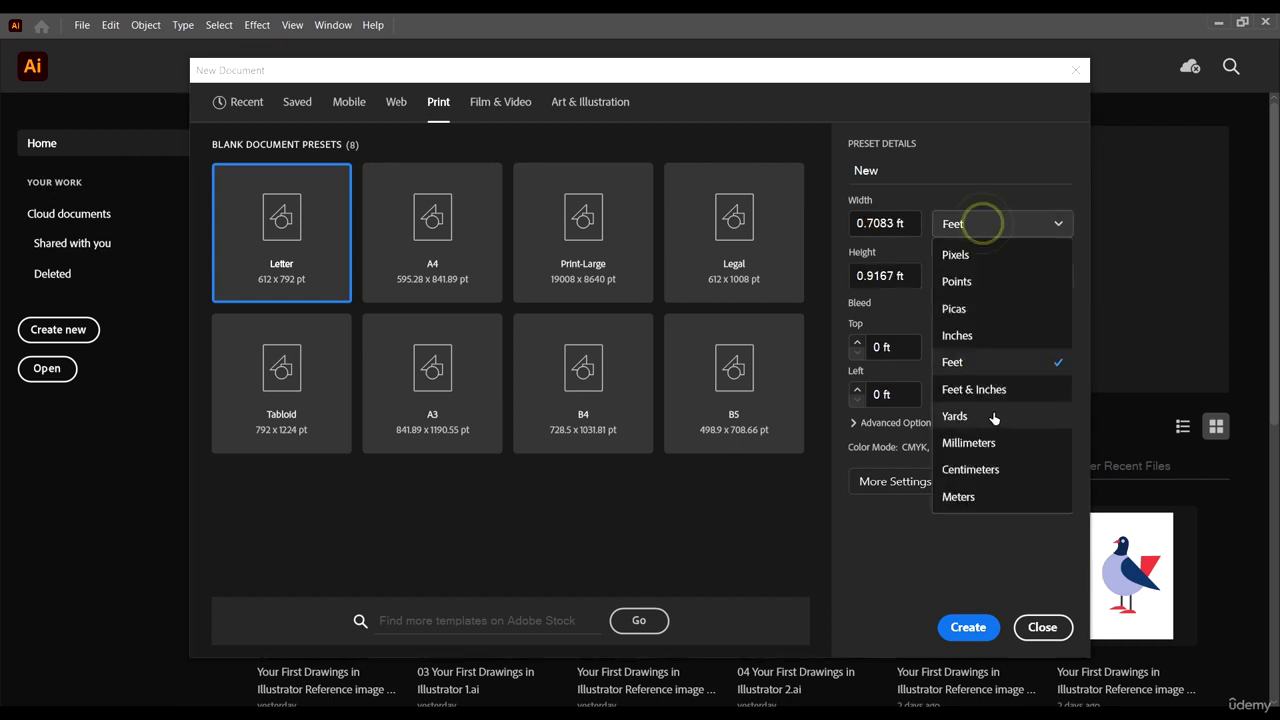
left_click(993, 394)
Set the new document's units to inches and leave it at 1 artboard
left_click(983, 228)
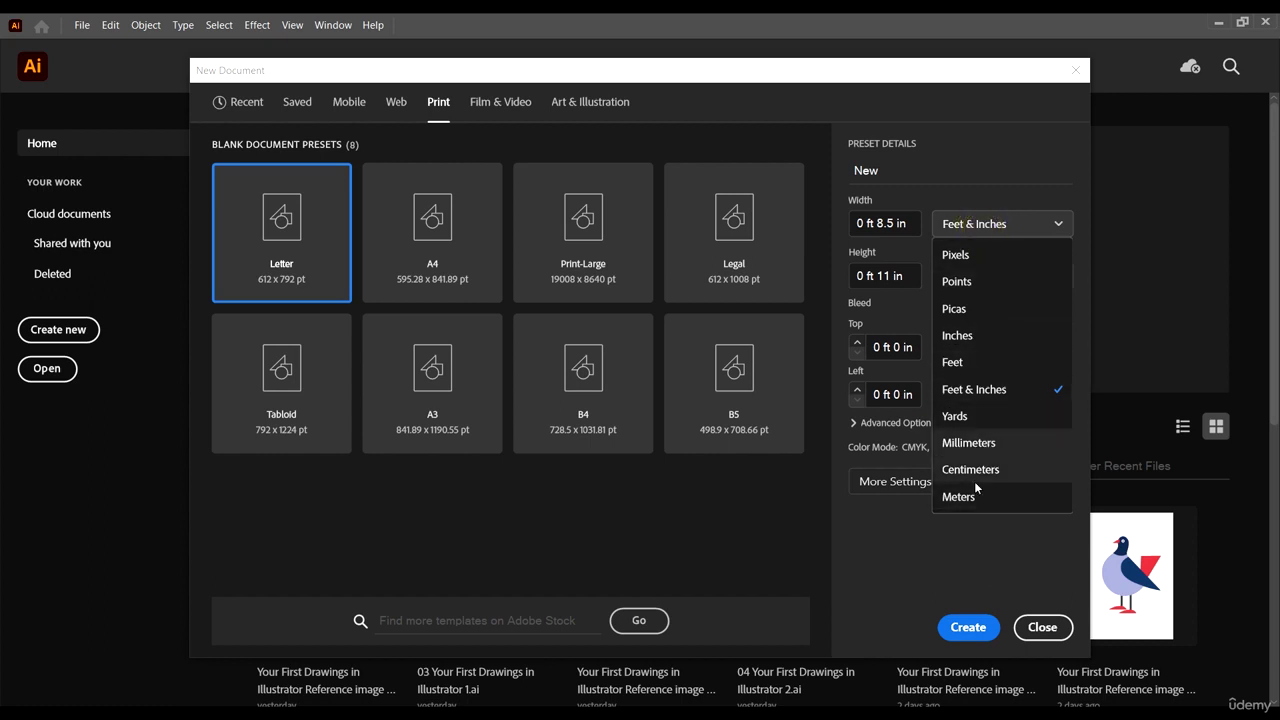
left_click(973, 340)
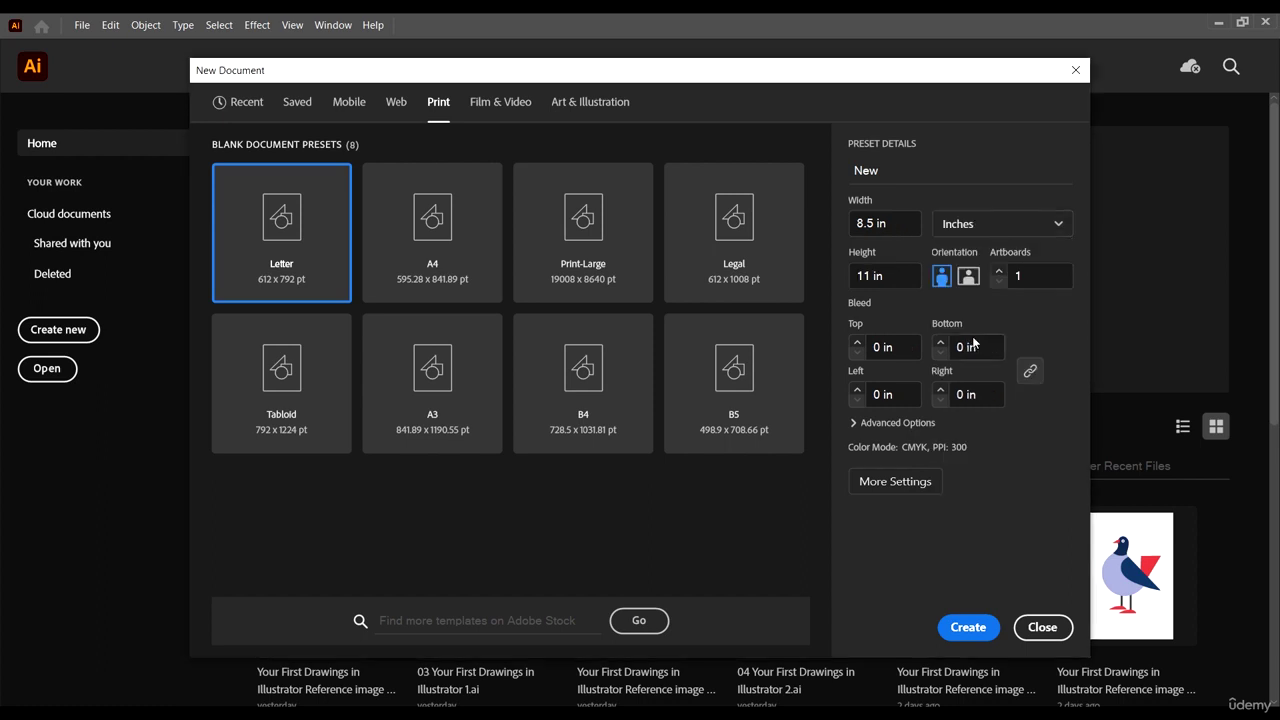
left_click(1030, 274)
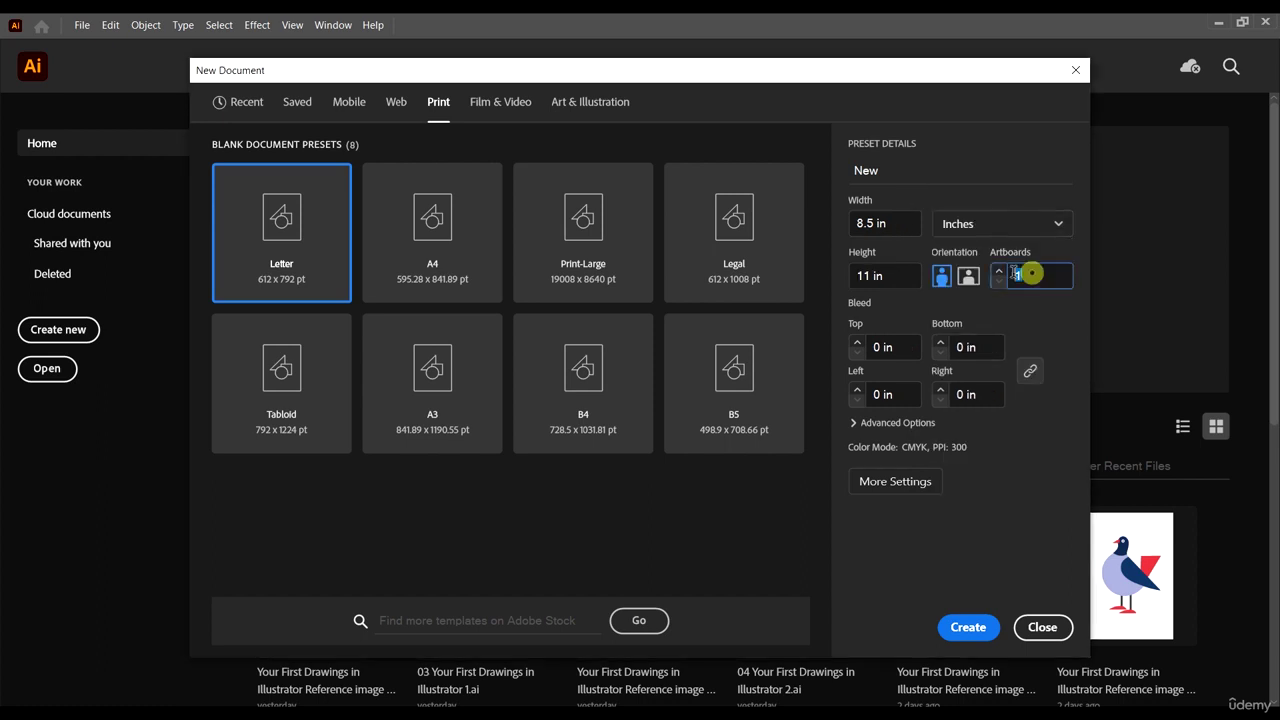
left_click(1035, 324)
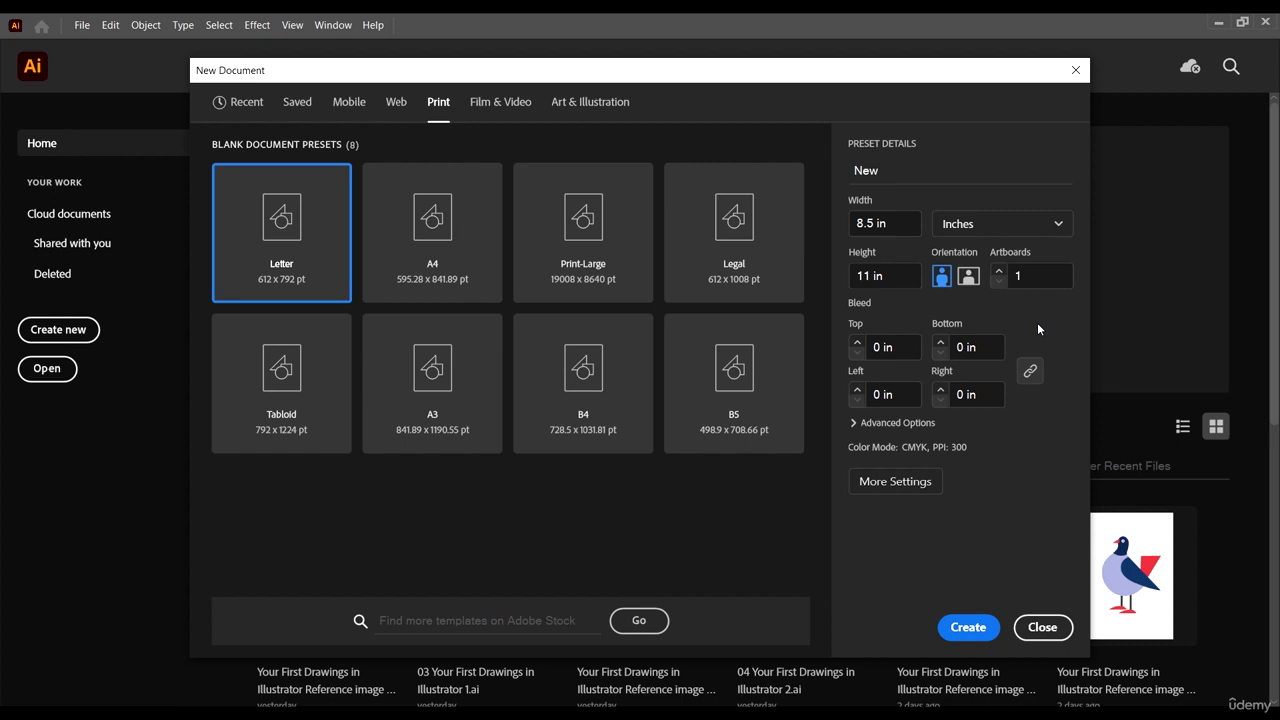
Compare landscape with portrait orientation, choose portrait, and create the document
left_click(943, 279)
left_click(969, 279)
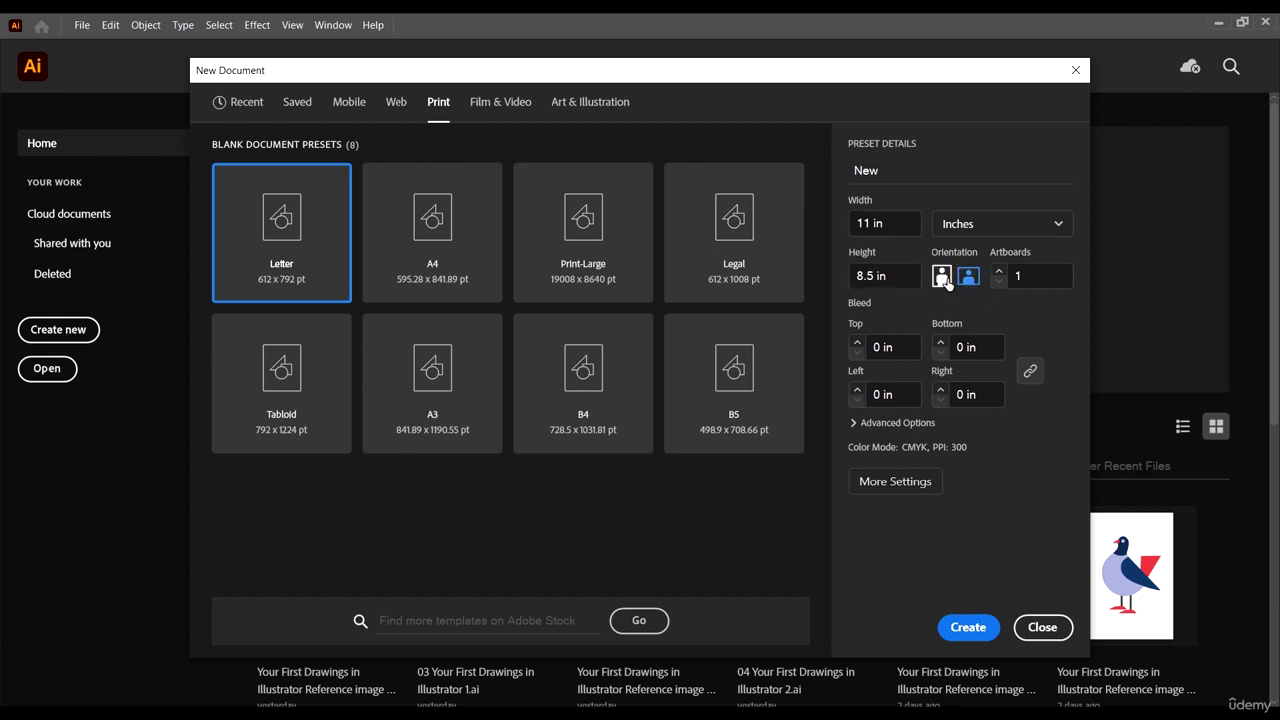
left_click(943, 279)
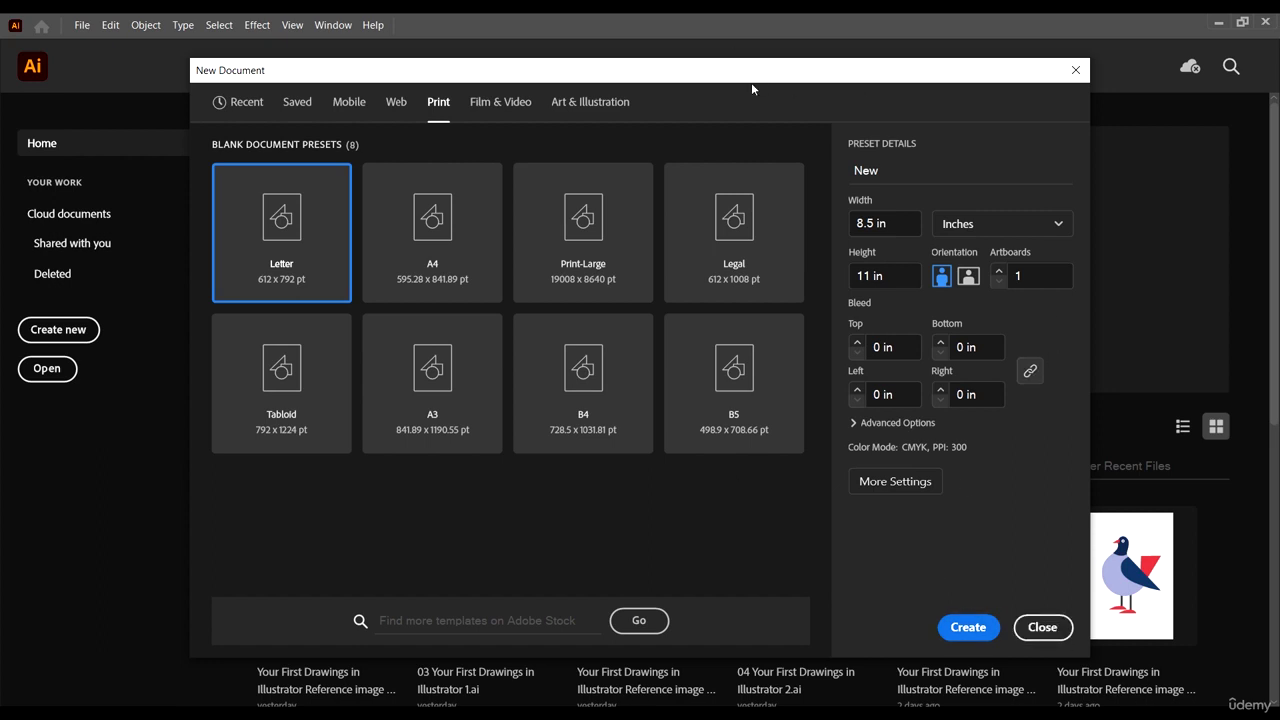
left_click_drag(762, 71, 810, 57)
left_click(1020, 610)
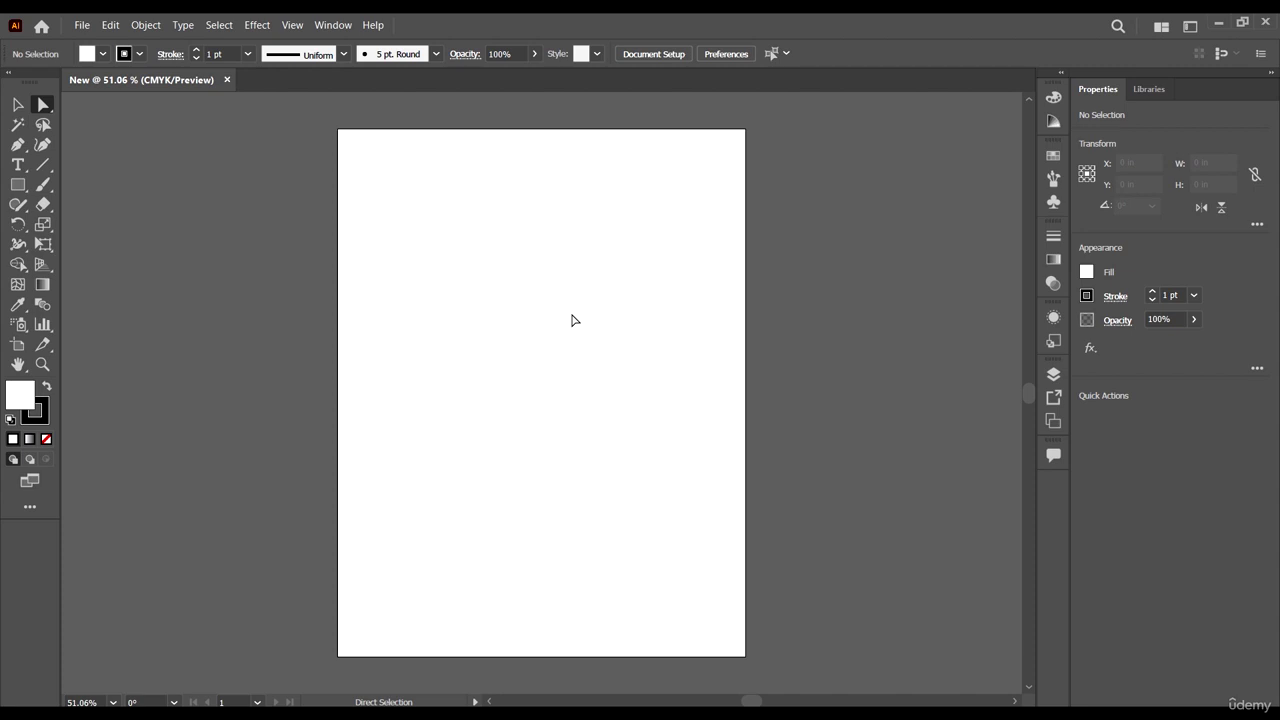
Activate the Selection tool with nothing selected on the artboard
left_click(624, 254)
left_click(18, 104)
left_click(560, 311)
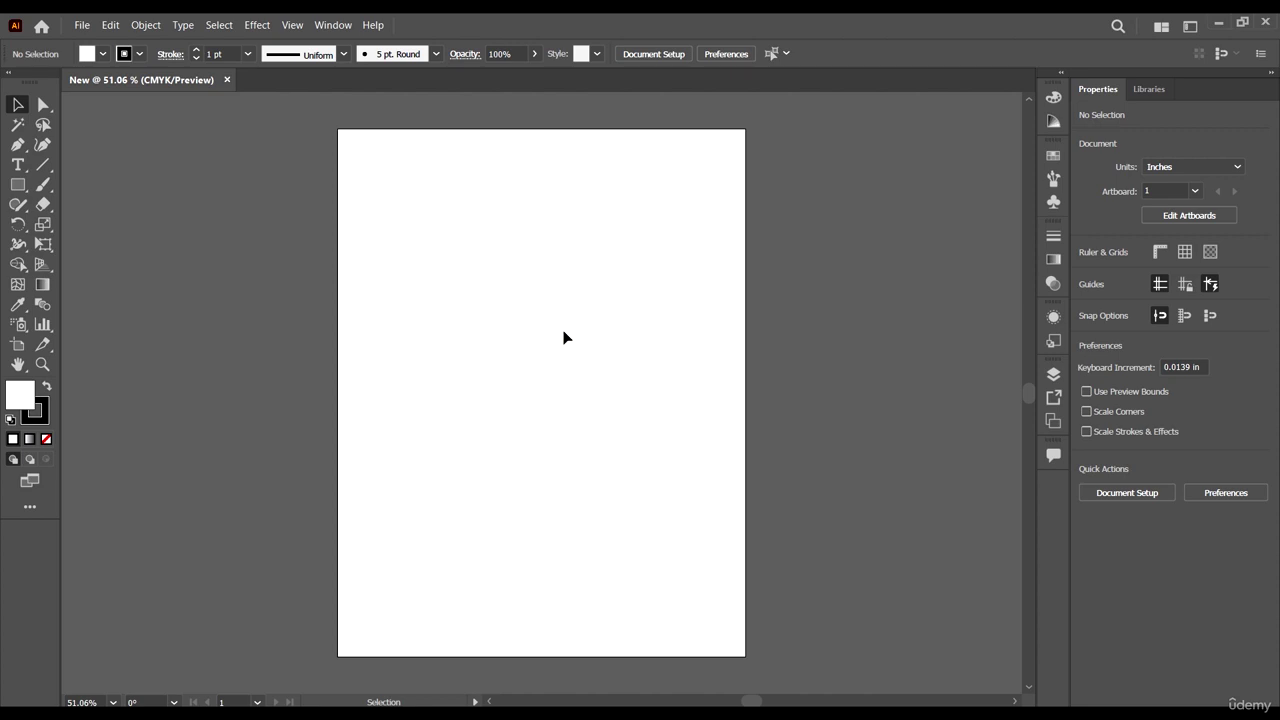
left_click(681, 245)
Choose the Essentials Classic workspace and reset it to its default layout
left_click(316, 27)
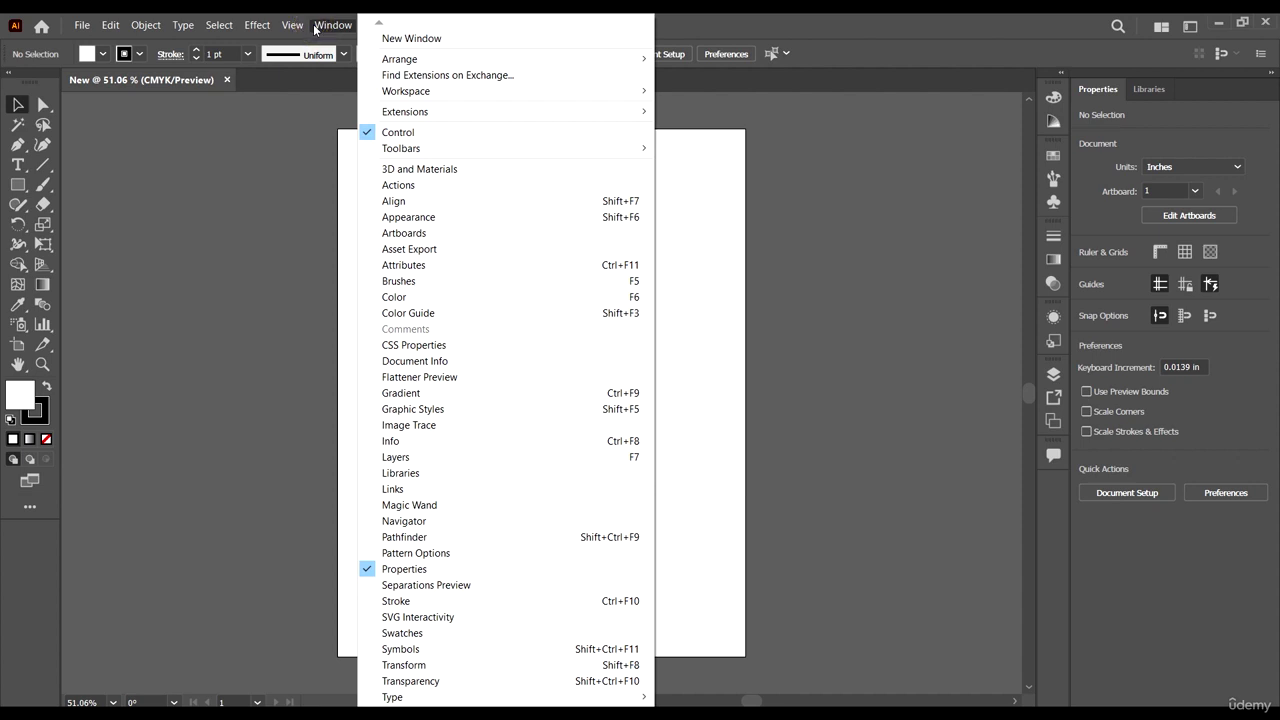
mouse_move(578, 93)
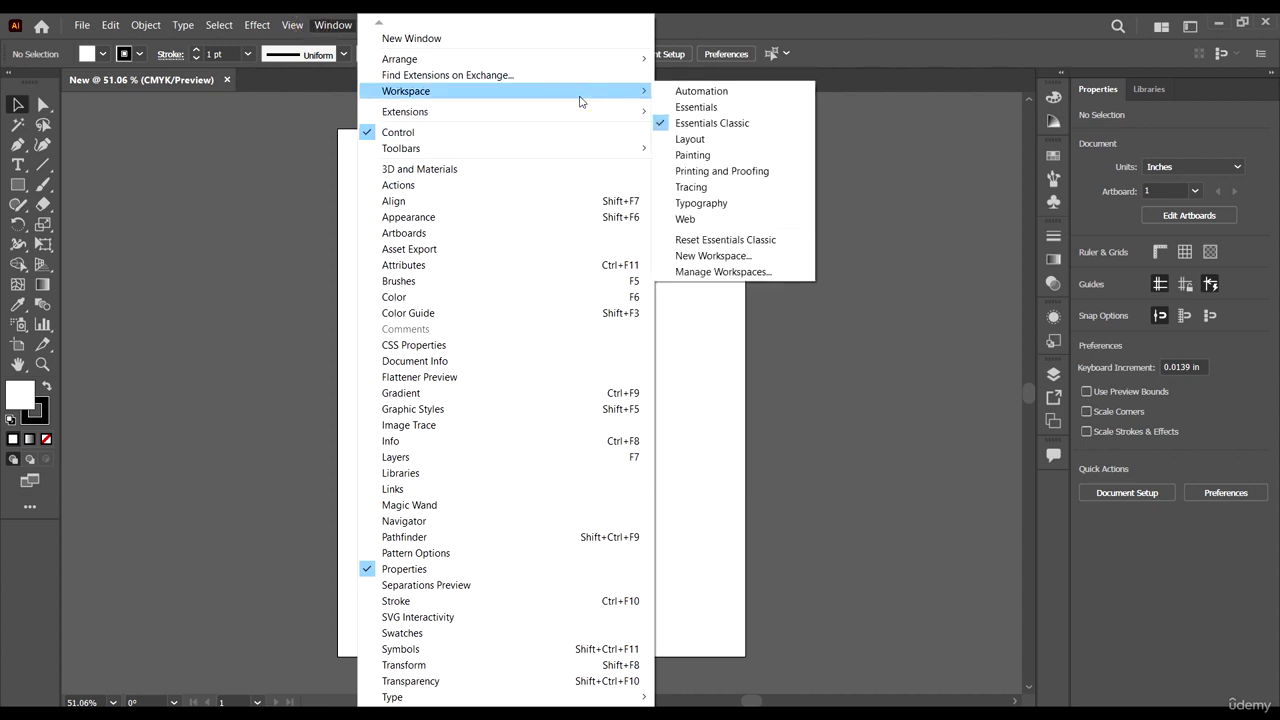
left_click(733, 123)
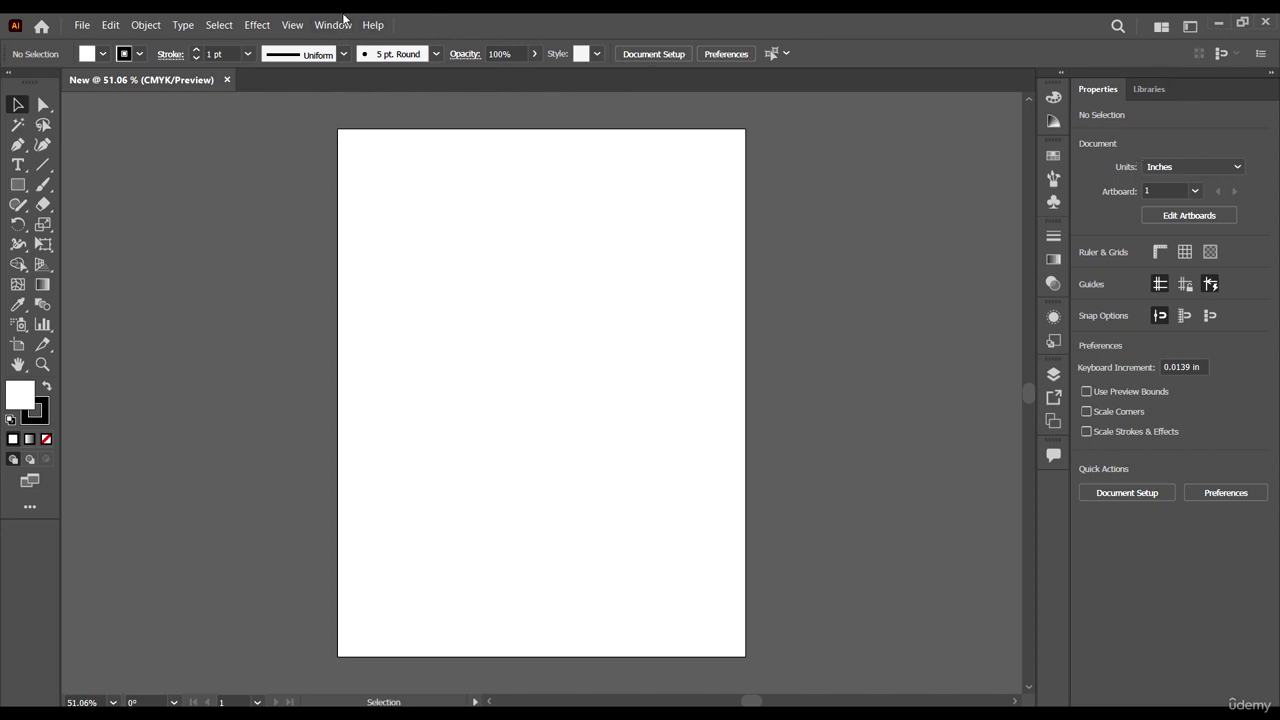
left_click(328, 24)
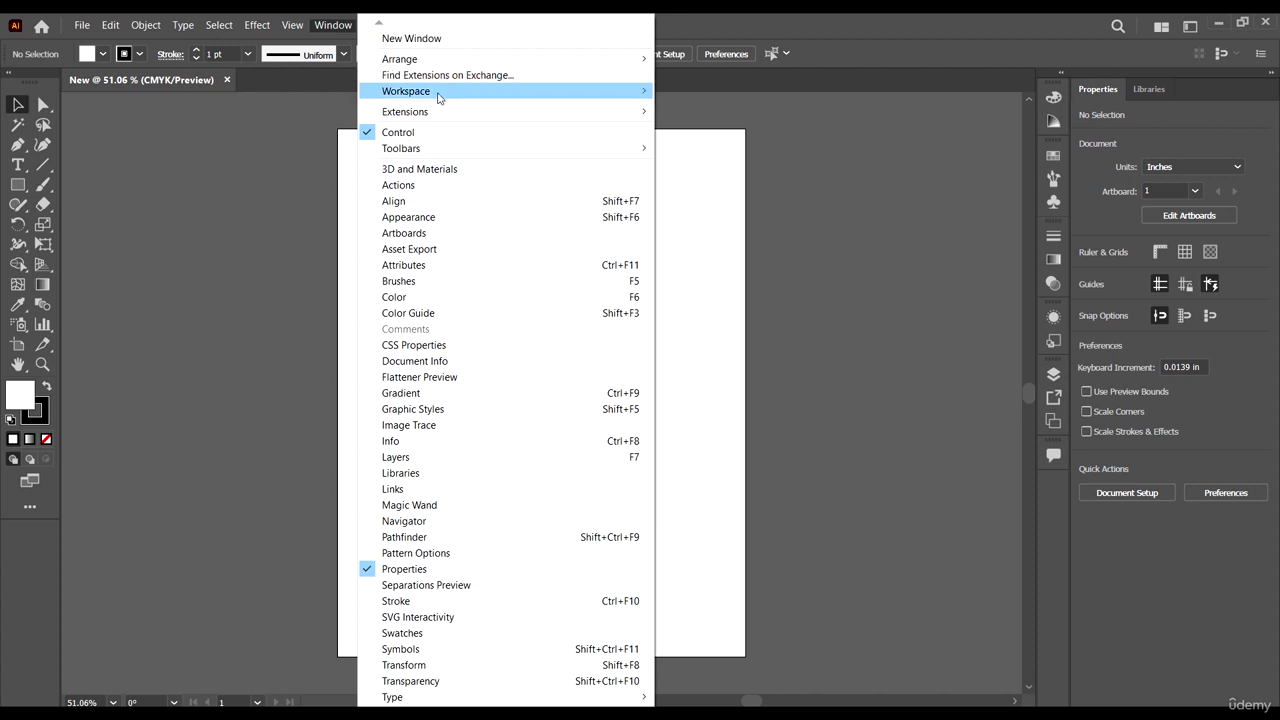
mouse_move(439, 97)
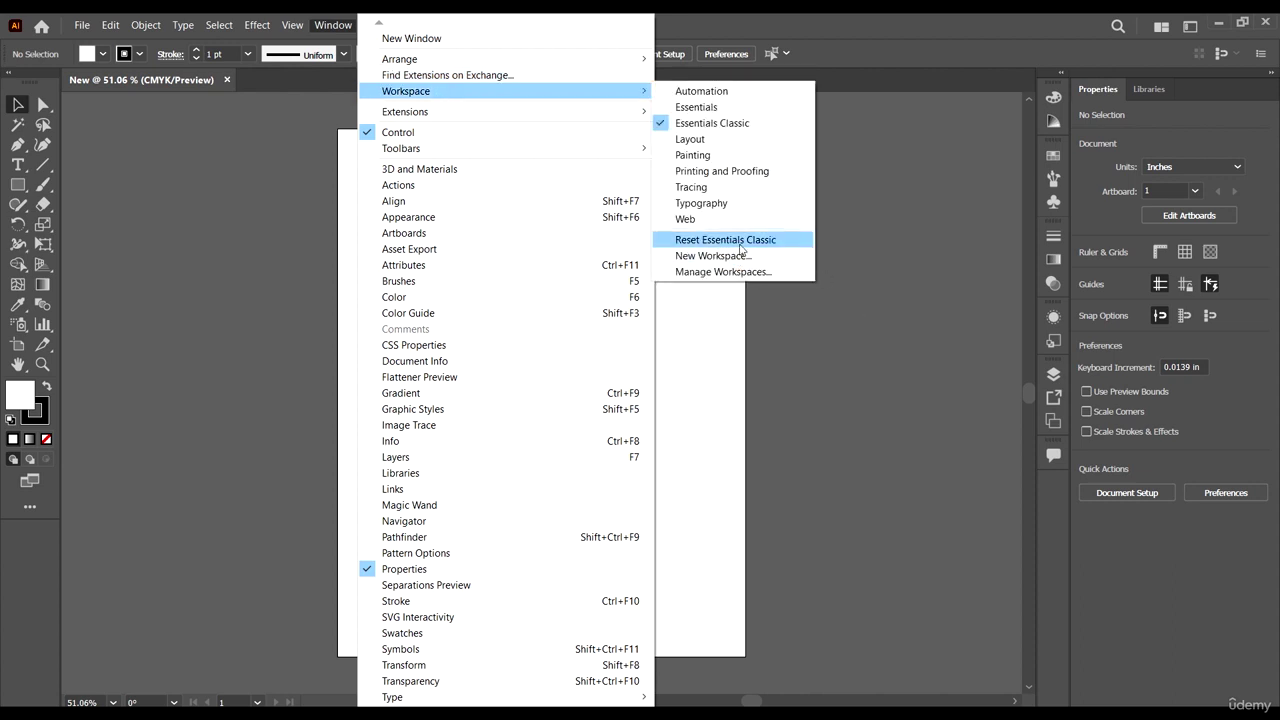
left_click(741, 248)
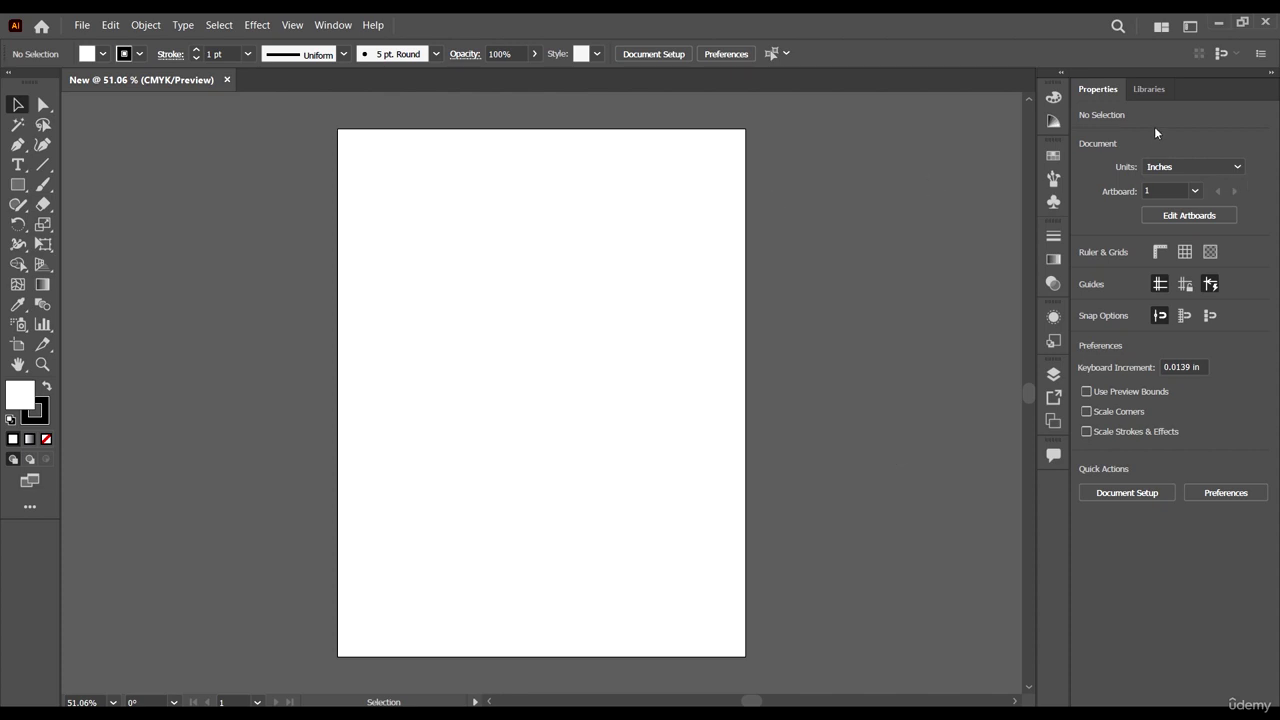
Examine the libraries and the document properties, including the available unit options
left_click(1116, 94)
left_click(1146, 90)
left_click(1097, 89)
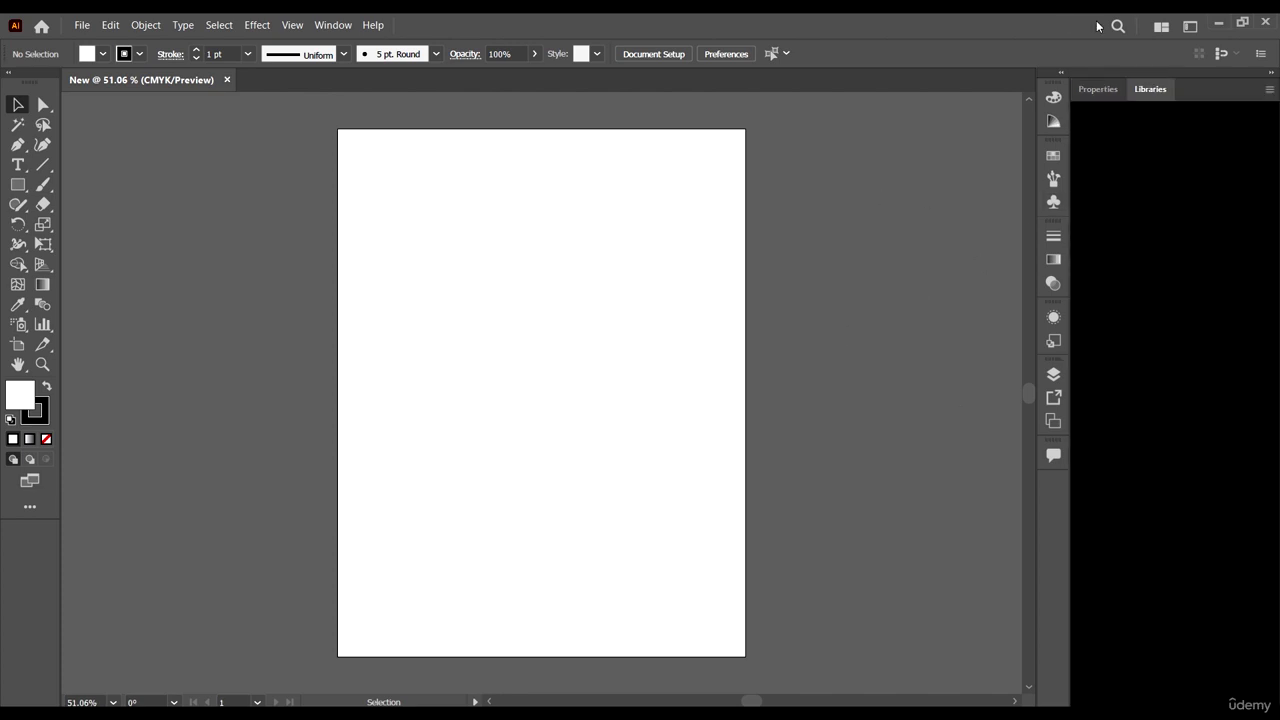
left_click(1092, 89)
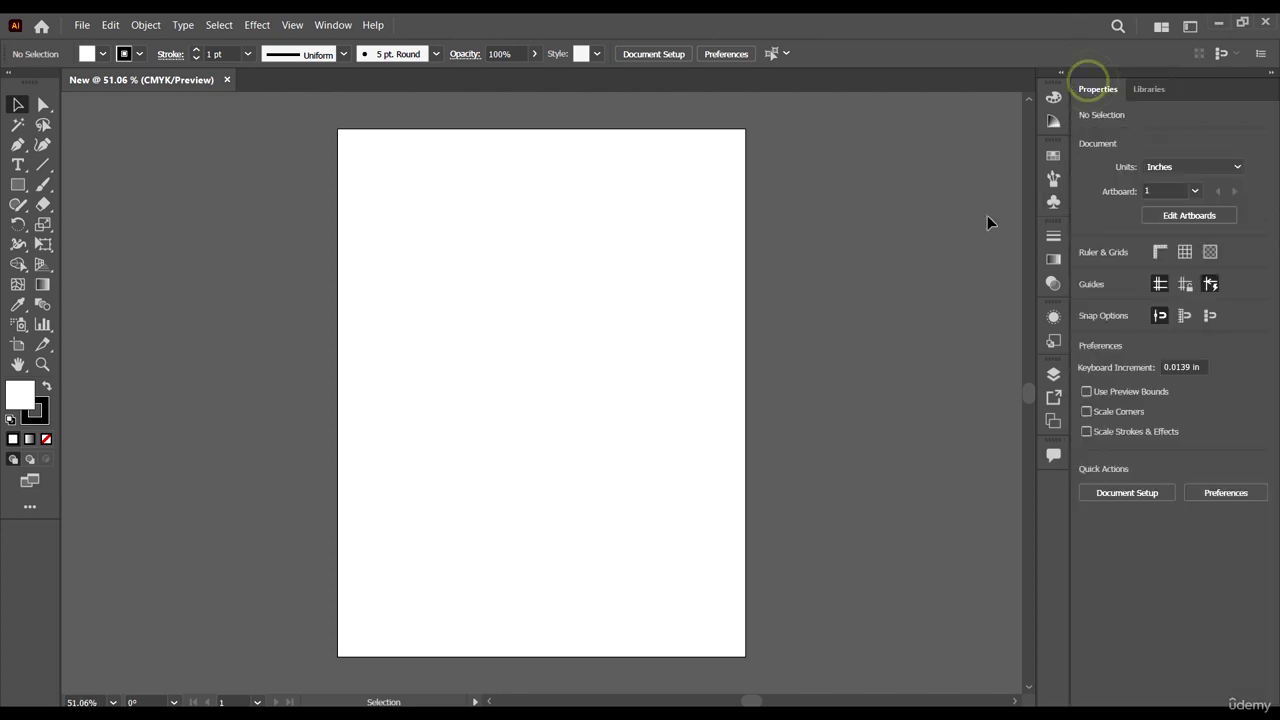
left_click(596, 265)
left_click(837, 355)
left_click(685, 350)
left_click(1210, 171)
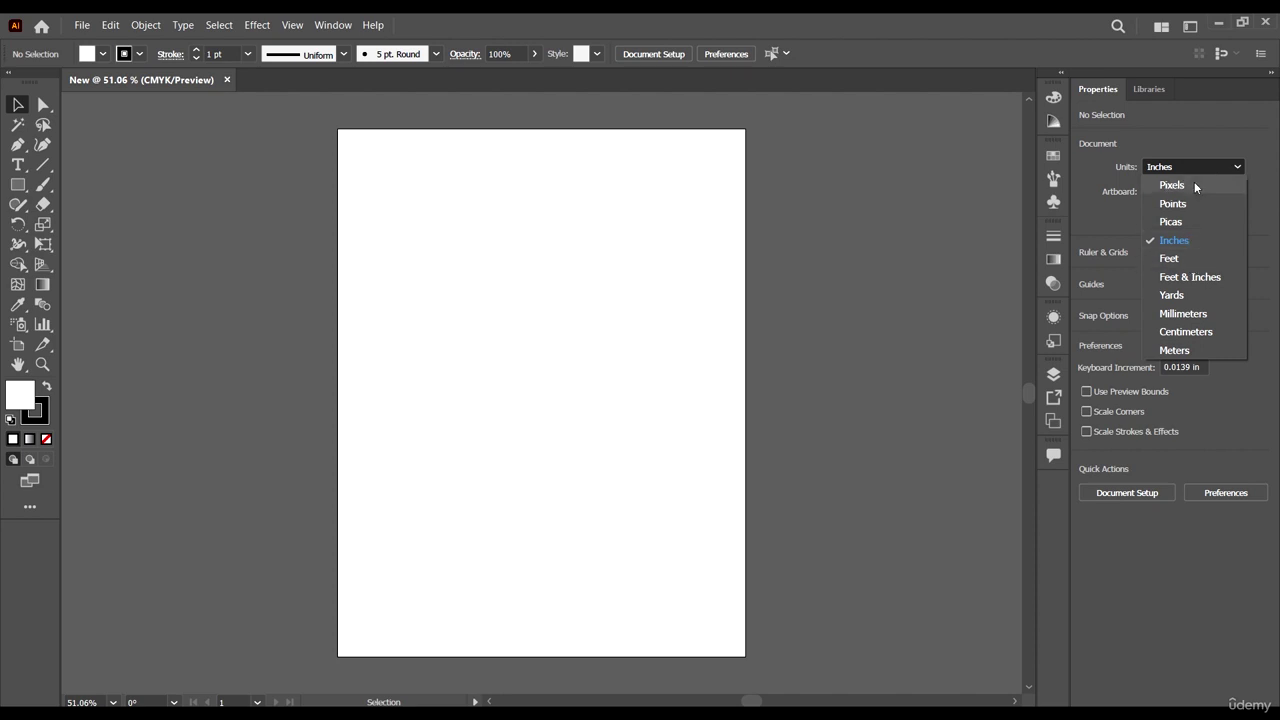
key("Escape")
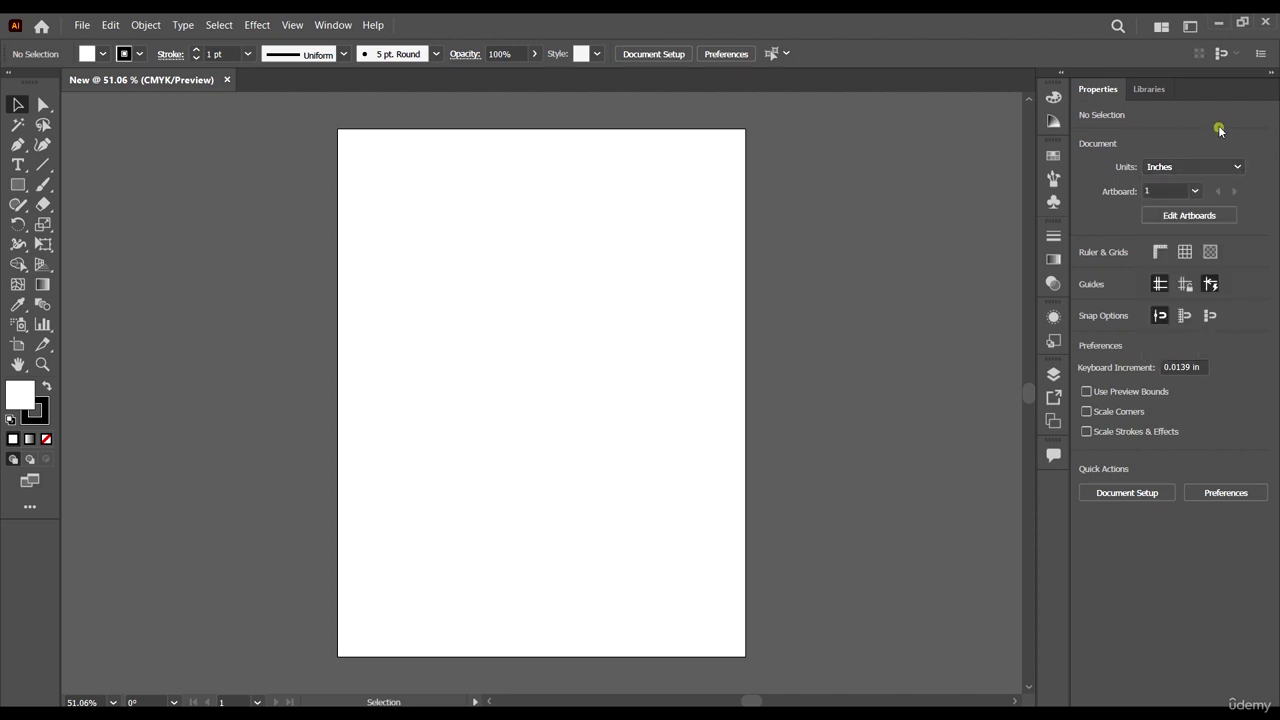
Enter artboard editing and resize Artboard 1 from its side and upper edge to about 11.19 by 6.83 in
left_click(1166, 188)
left_click(1251, 195)
left_click(1165, 217)
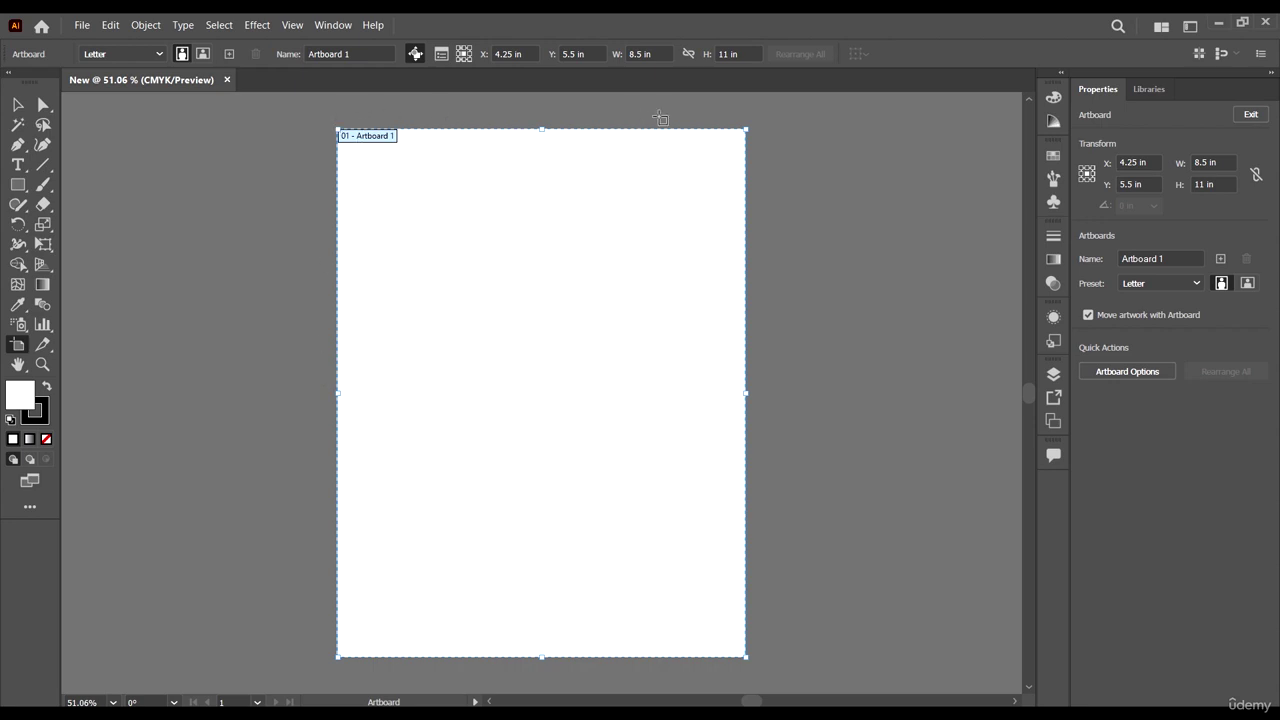
left_click(17, 345)
left_click_drag(746, 393, 873, 408)
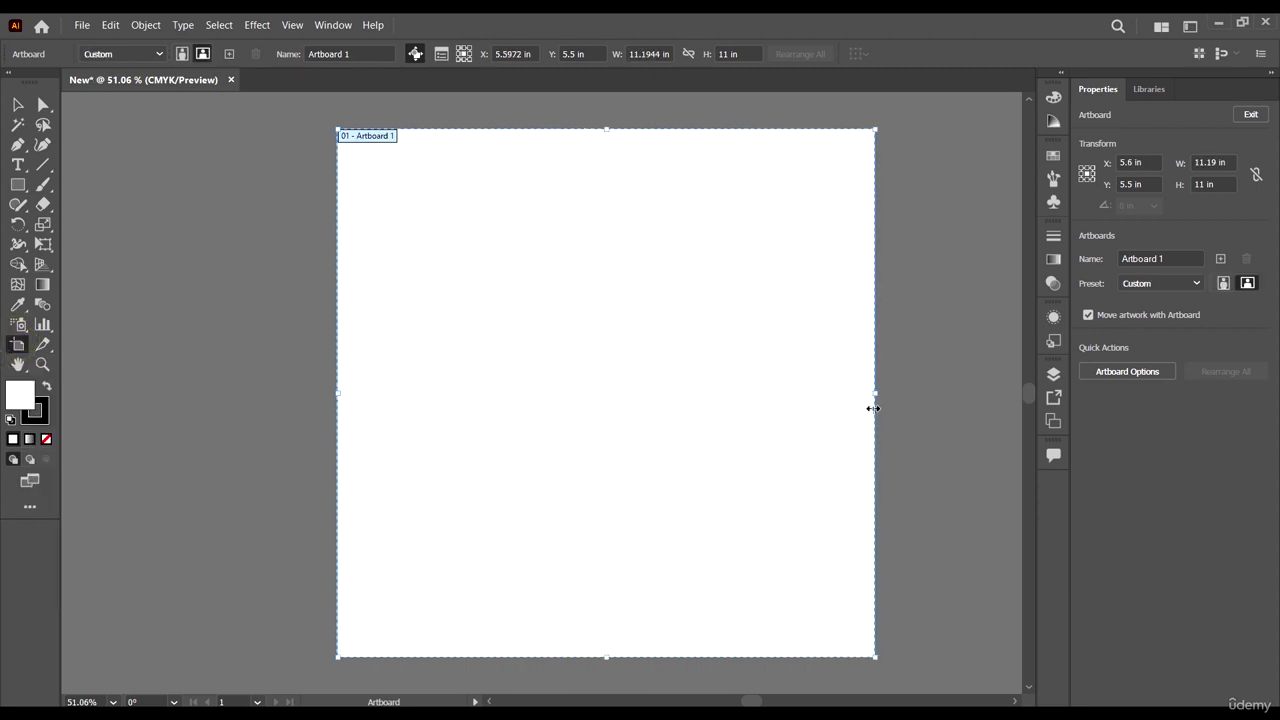
left_click_drag(605, 130, 605, 328)
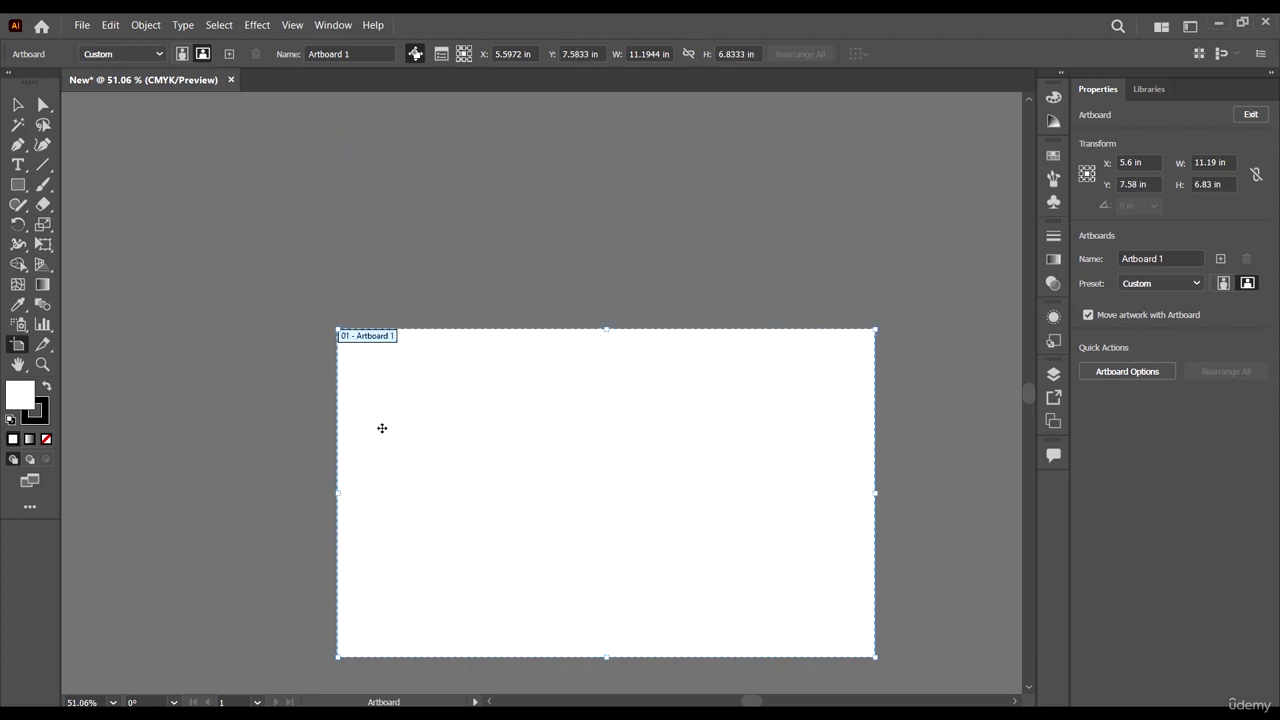
Move Artboard 1 up and to the left and enlarge it to about 12.89 by 9.65 in
left_click_drag(340, 499, 257, 498)
left_click_drag(431, 503, 371, 366)
left_click_drag(515, 194, 509, 126)
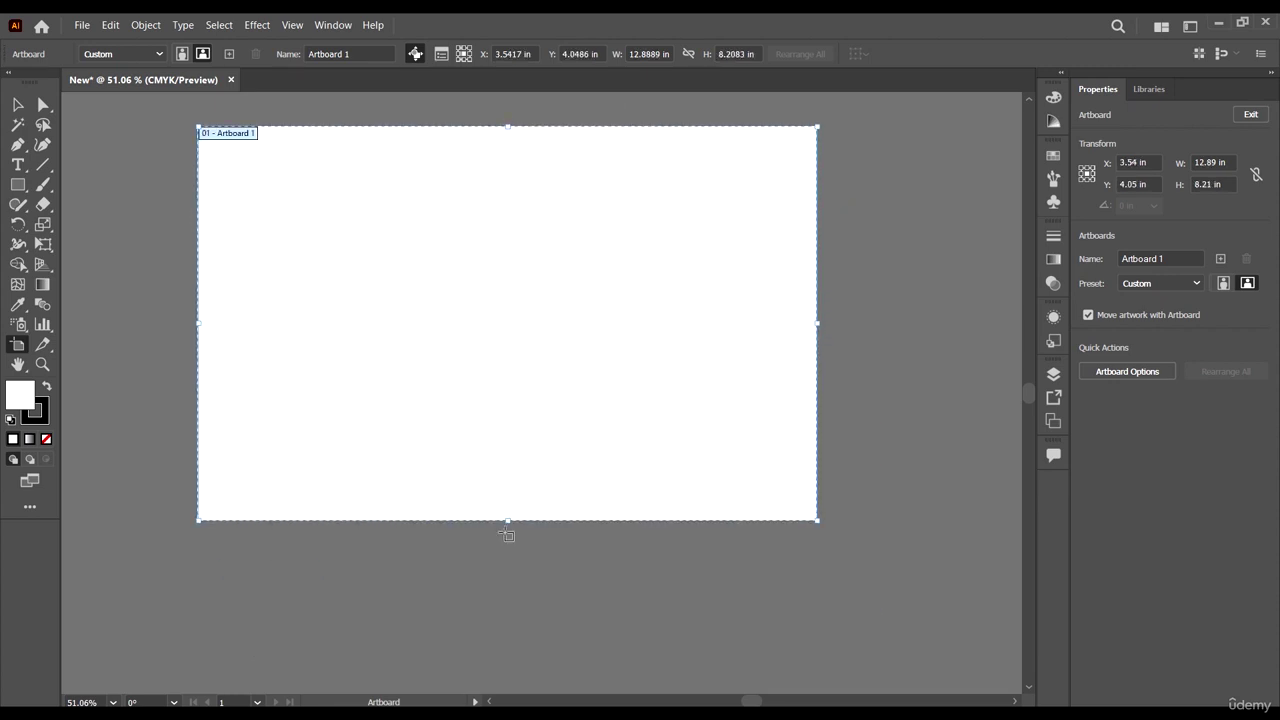
left_click_drag(509, 520, 508, 590)
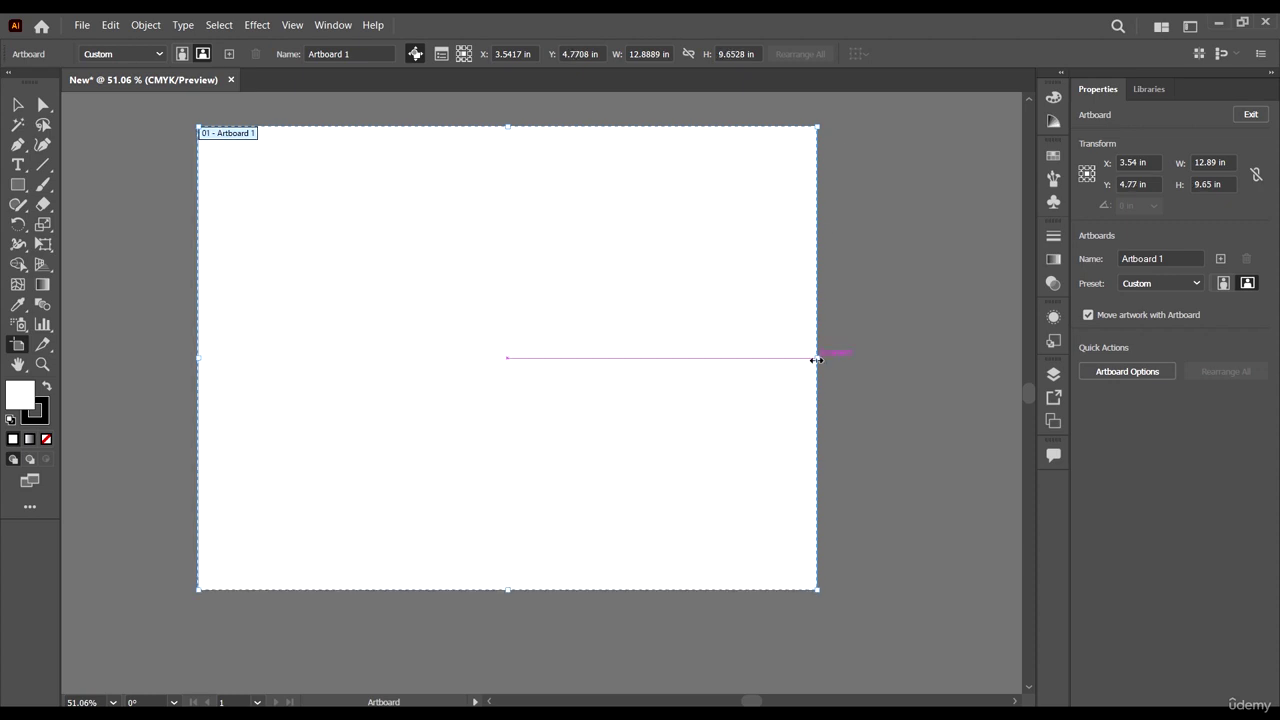
Resize Artboard 1 to about 11.69 by 9.54 in and reposition it on the canvas
left_click_drag(815, 357, 673, 357)
left_click_drag(534, 357, 617, 420)
left_click(738, 183)
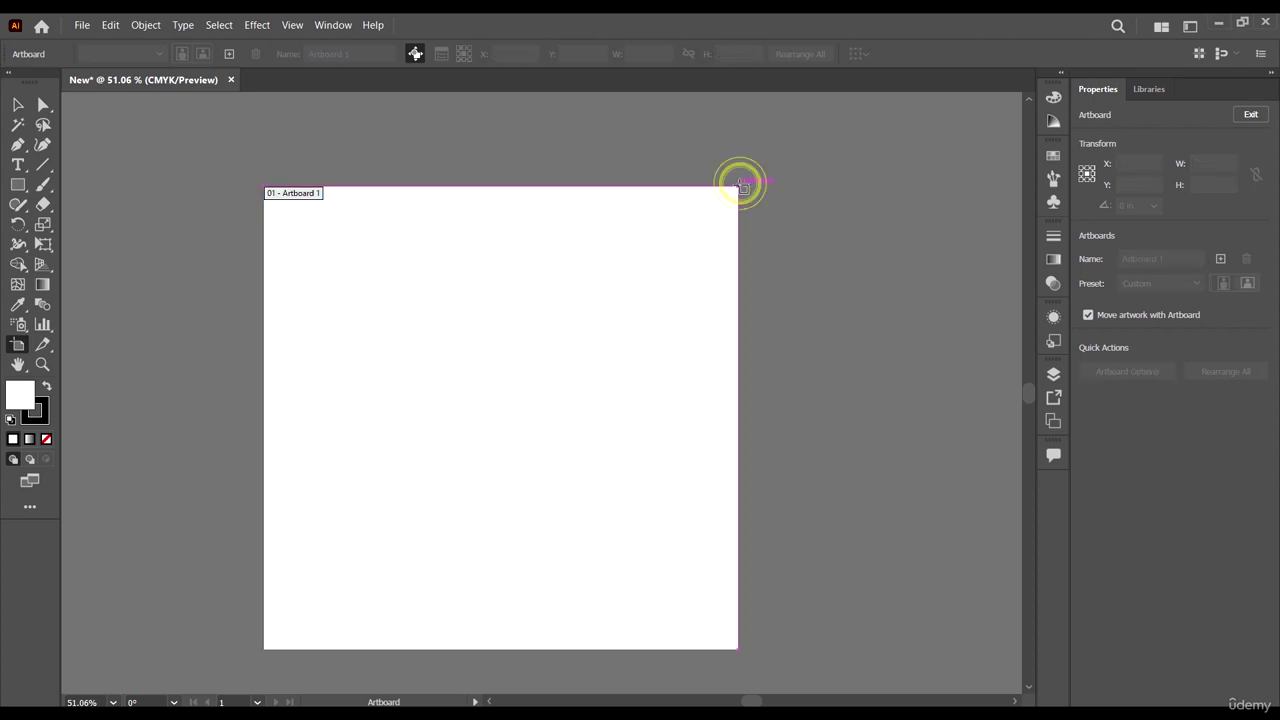
left_click(715, 218)
left_click_drag(735, 189, 709, 220)
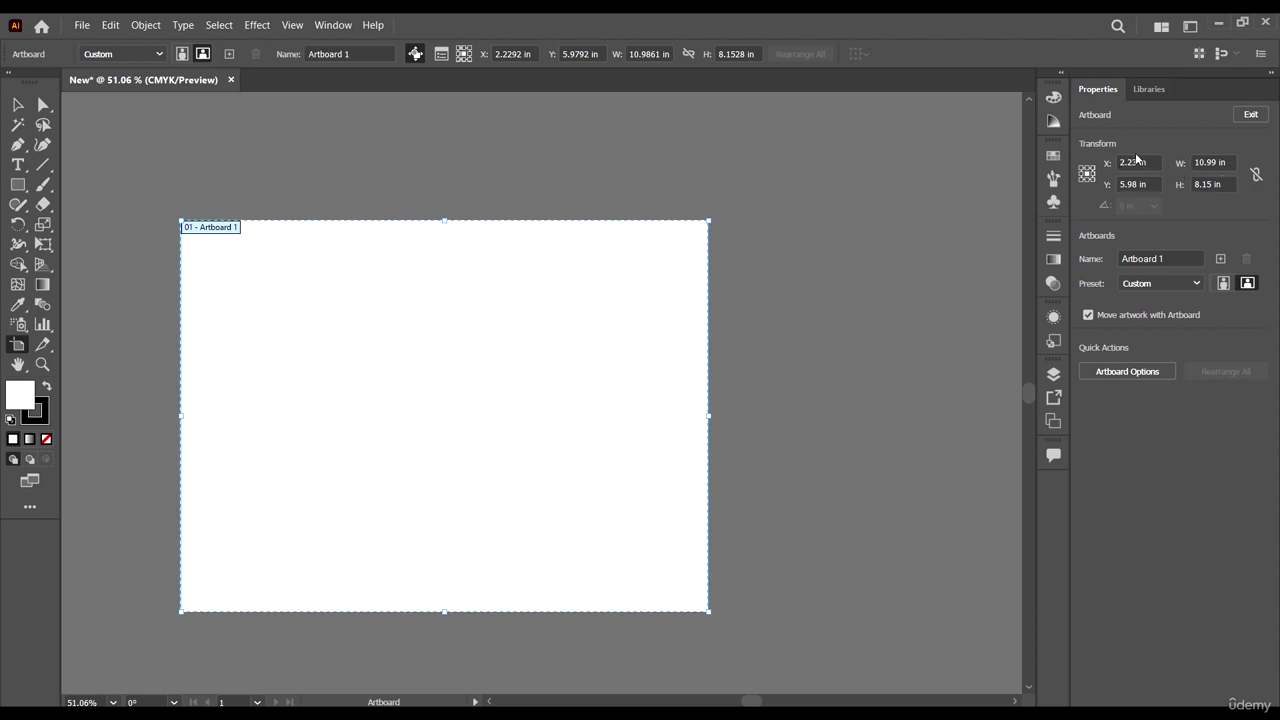
left_click_drag(709, 220, 743, 154)
left_click_drag(622, 286, 659, 312)
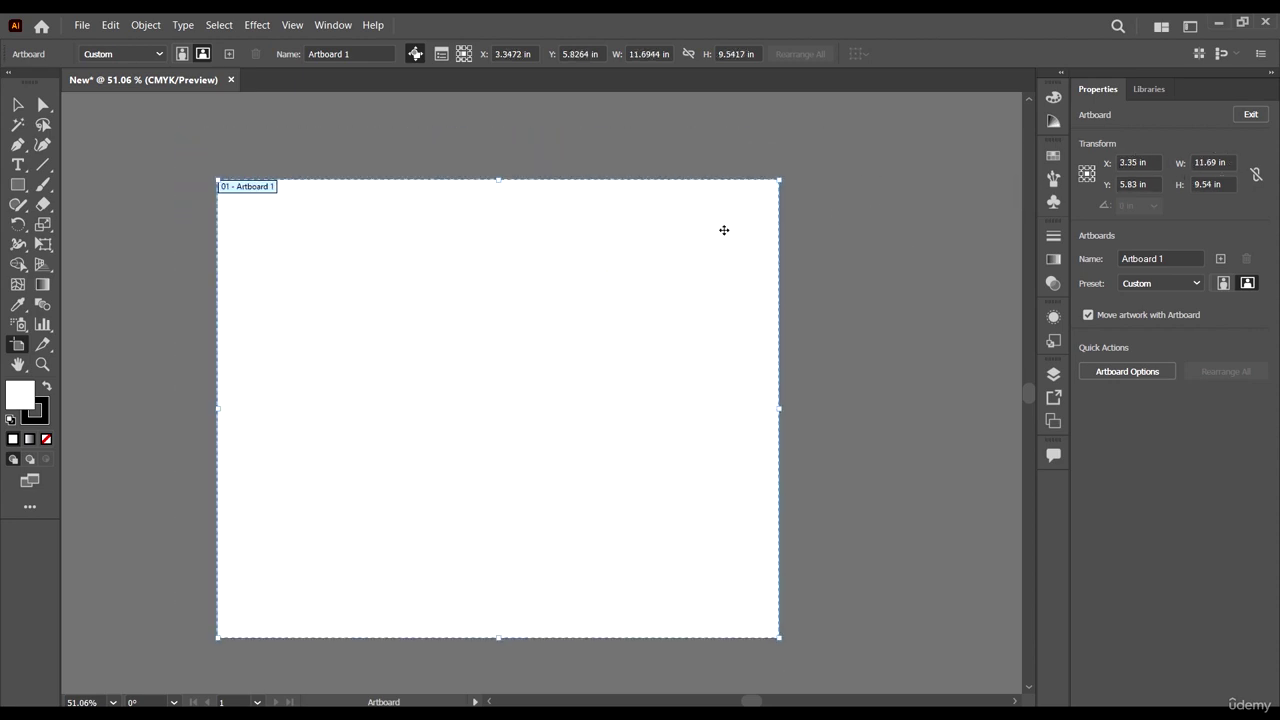
Draw a second artboard of about 9.38 by 9.43 in beside Artboard 1, with their upper edges aligned
scroll(669, 240, "down", 1)
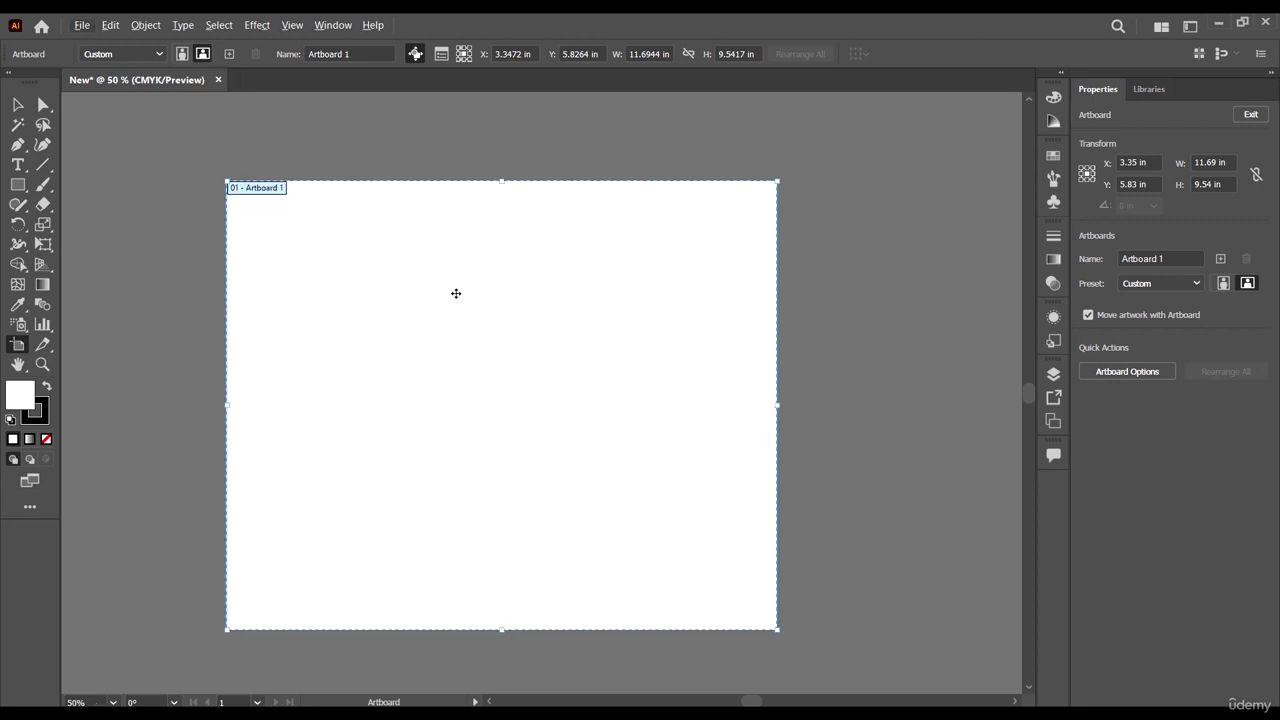
scroll(212, 334, "down", 1)
scroll(493, 416, "up", 1)
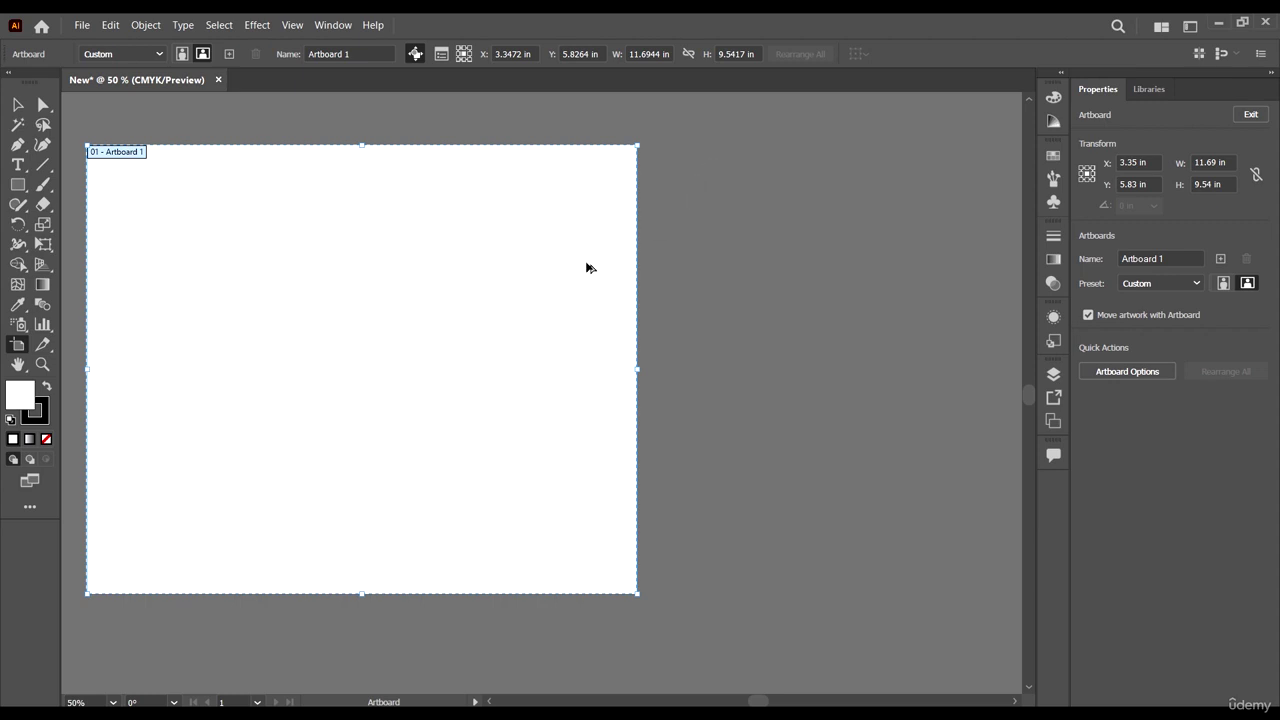
scroll(588, 266, "down", 1)
left_click_drag(651, 185, 948, 482)
scroll(674, 140, "down", 1)
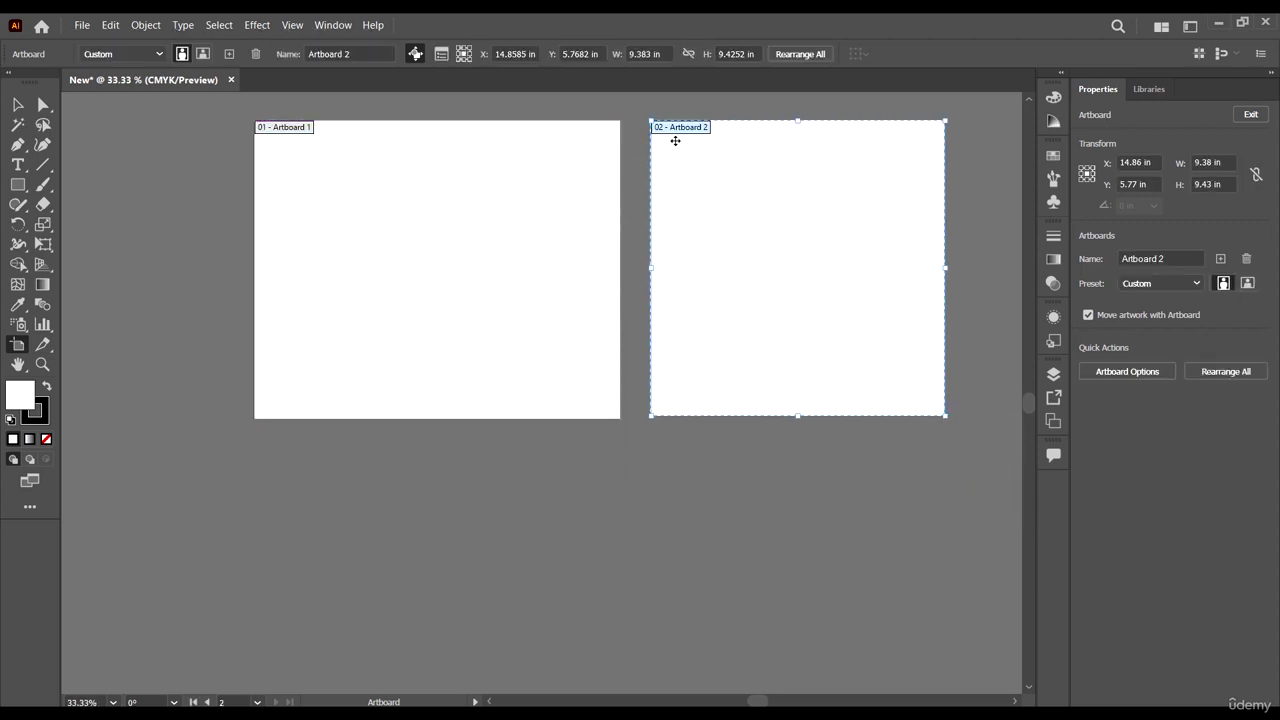
scroll(692, 195, "up", 1)
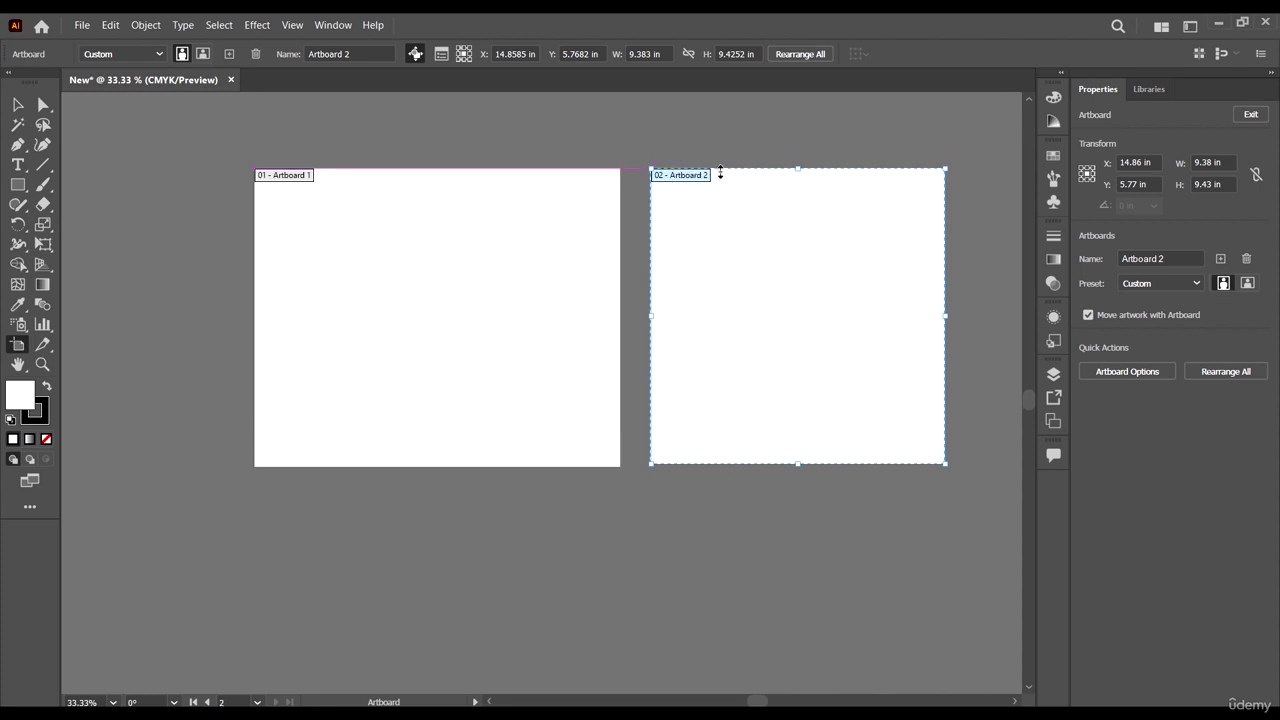
scroll(500, 240, "down", 1)
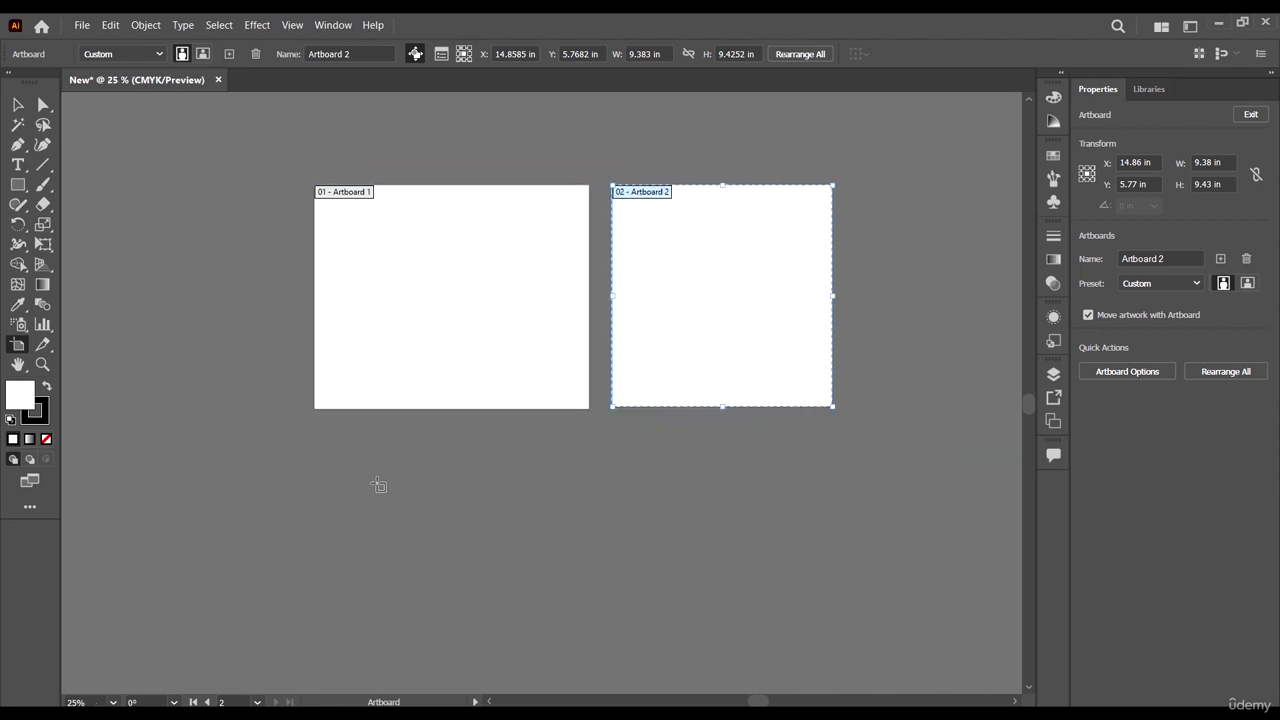
Draw two artboards beneath the existing pair, about 11.69 by 7.74 in under Artboard 1 and 9.38 by 7.74 in under Artboard 2
left_click_drag(314, 421, 591, 605)
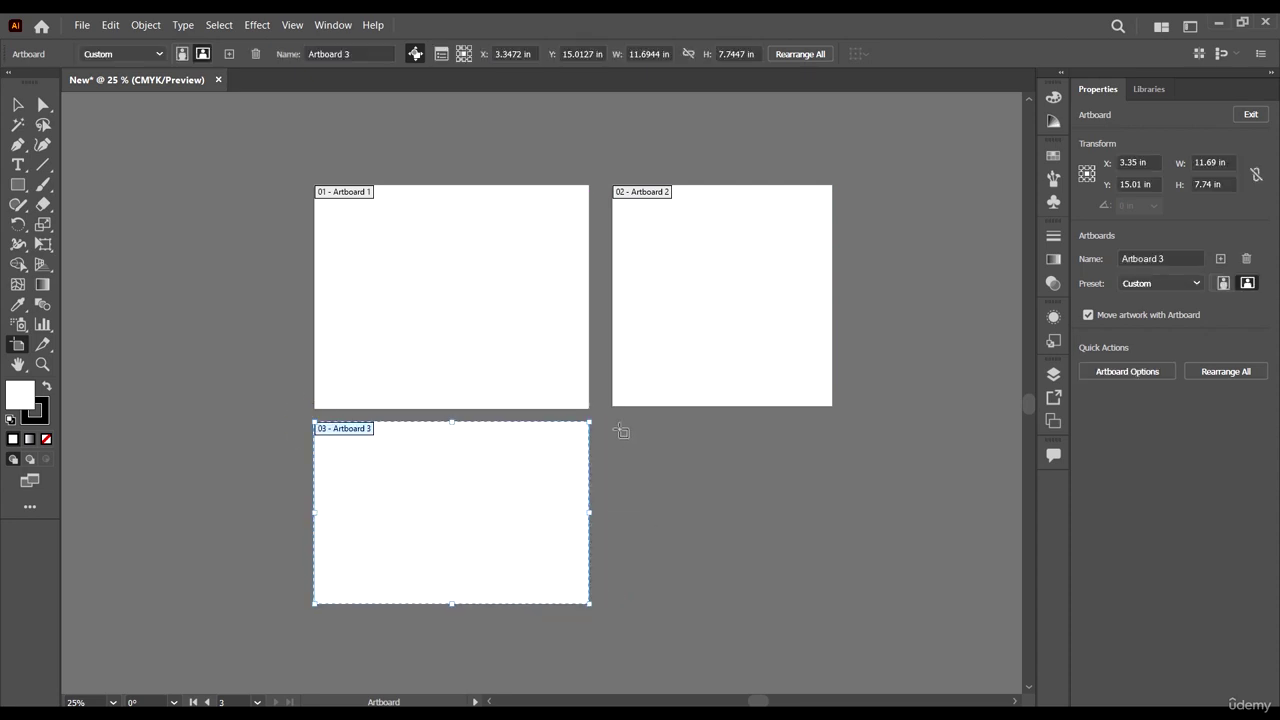
left_click_drag(612, 421, 837, 602)
scroll(676, 357, "down", 2)
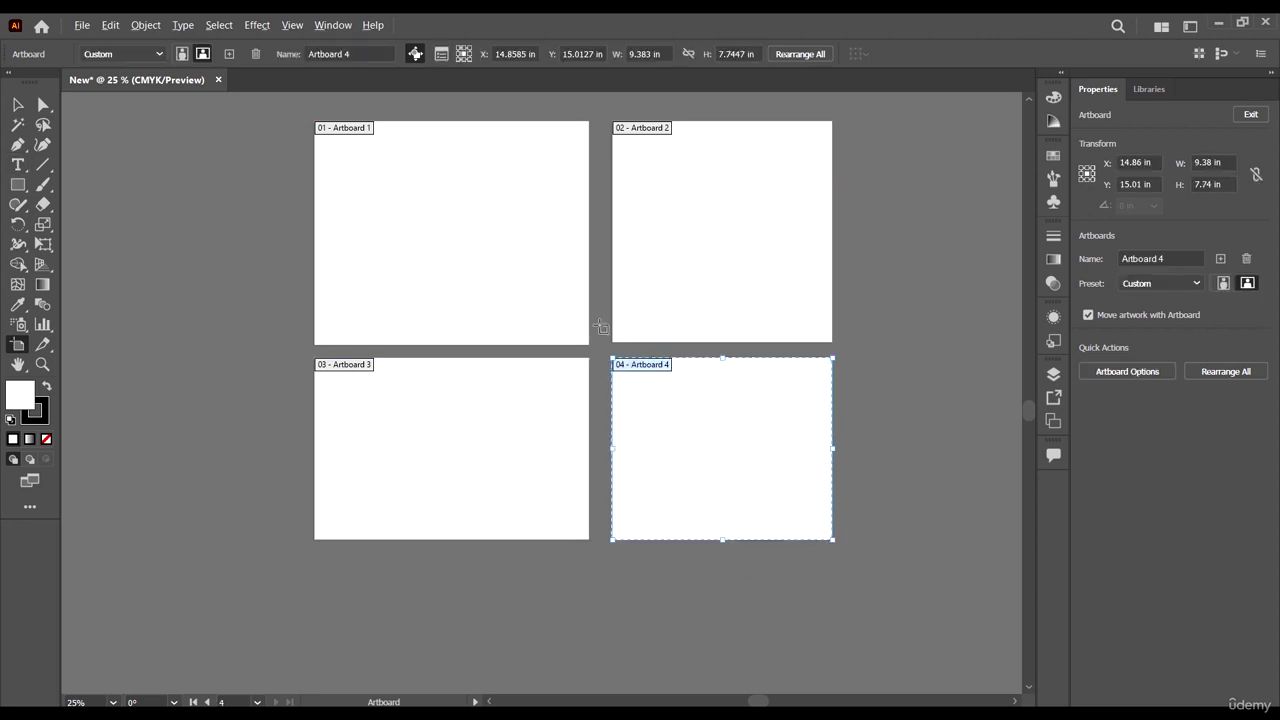
scroll(535, 320, "up", 2)
scroll(505, 367, "up", 1)
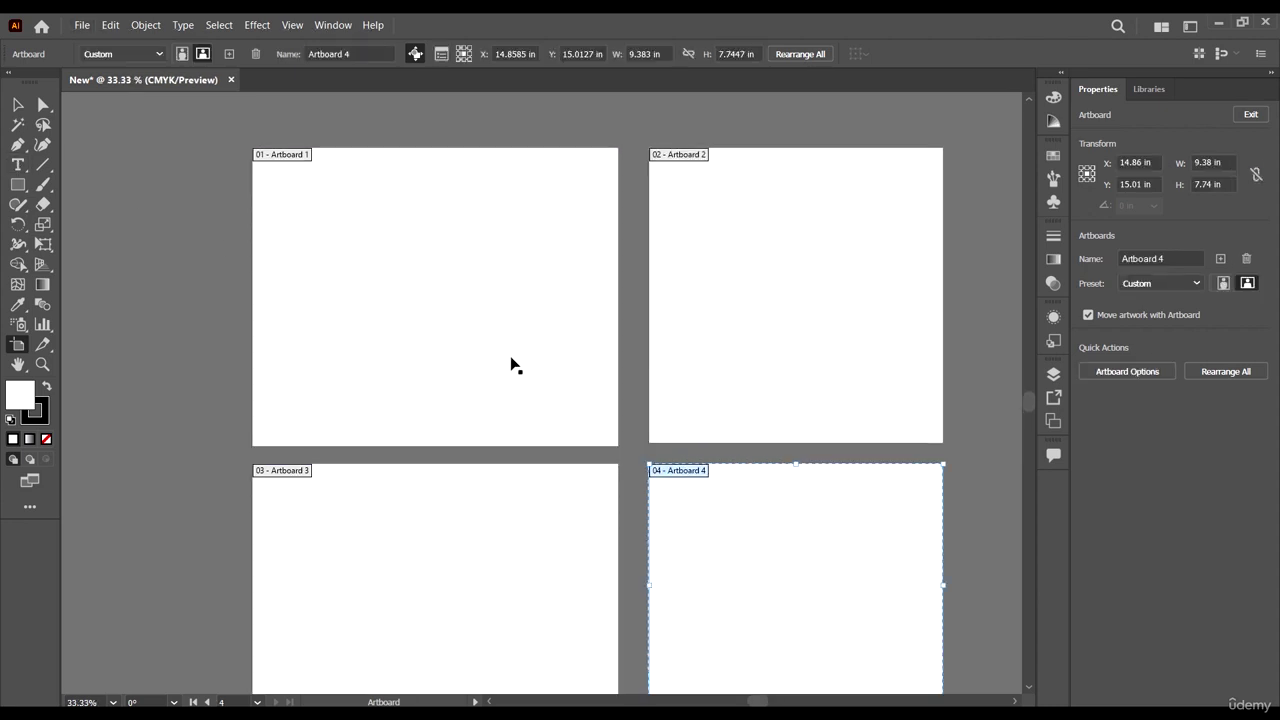
scroll(520, 354, "up", 1)
scroll(457, 309, "down", 2)
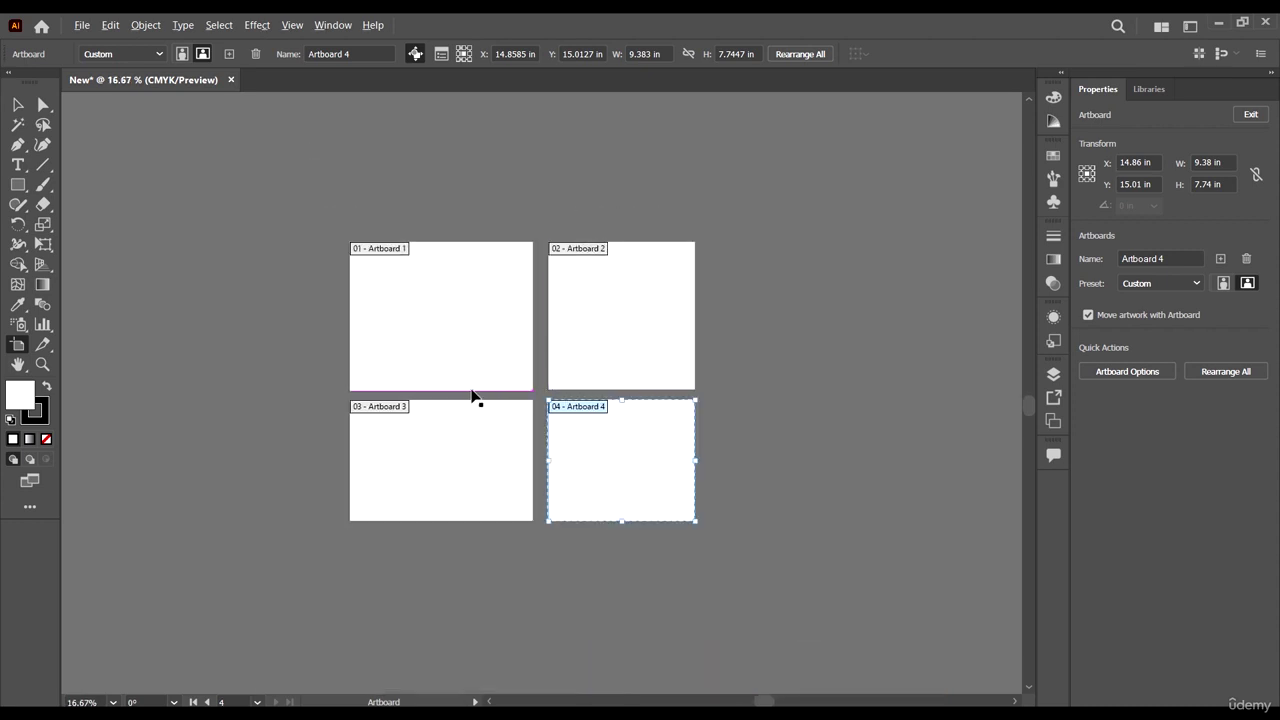
scroll(471, 394, "up", 1)
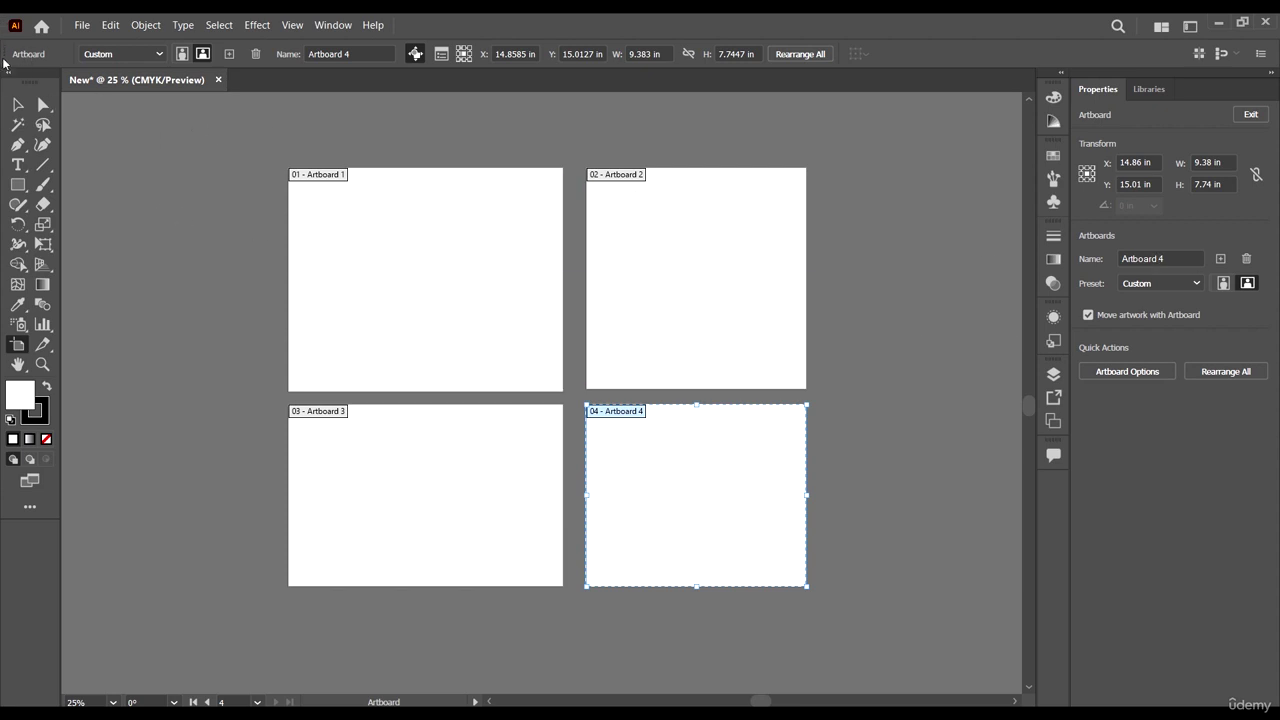
Leave artboard editing with the Selection tool and make Artboard 1 active
left_click(18, 106)
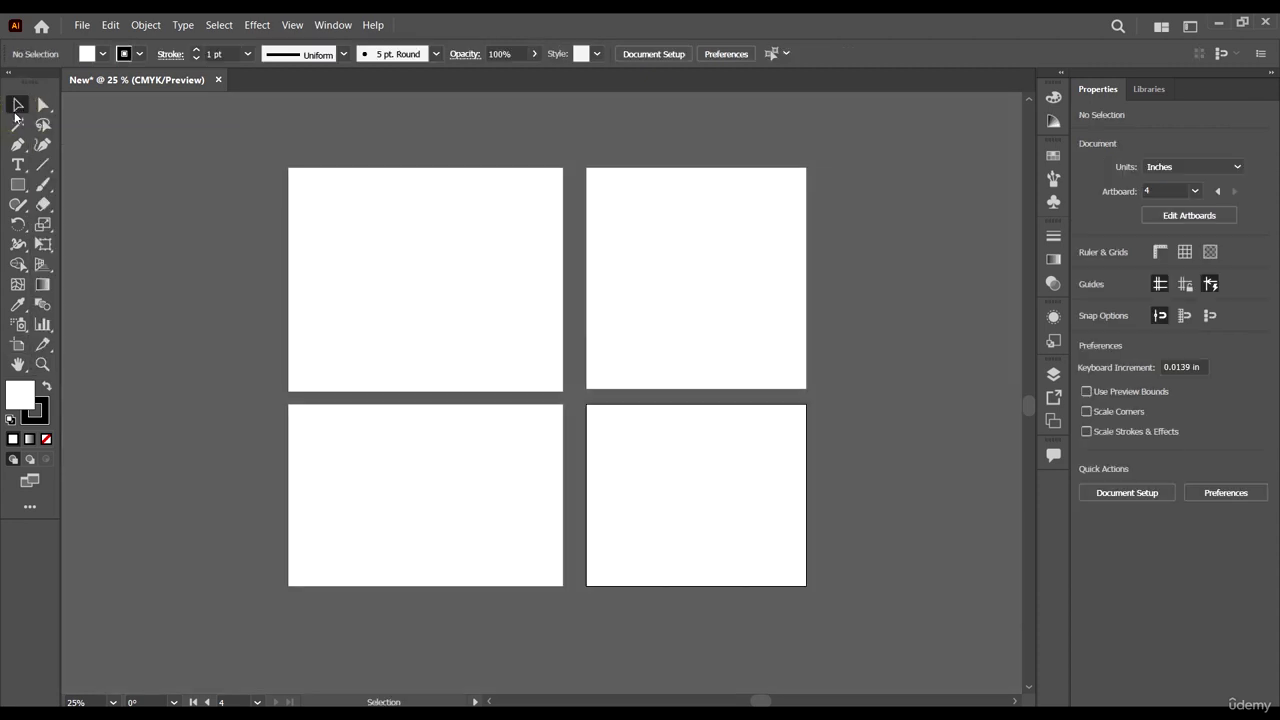
left_click(18, 106)
left_click(721, 310)
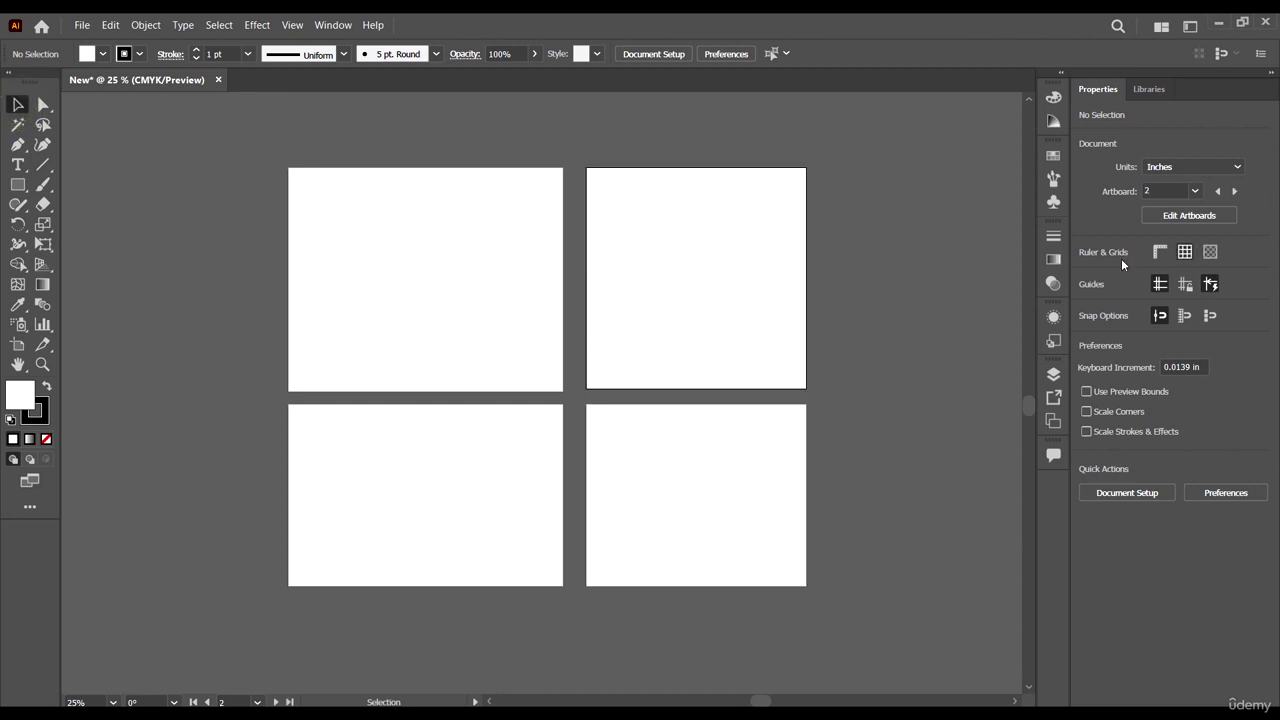
left_click(458, 238)
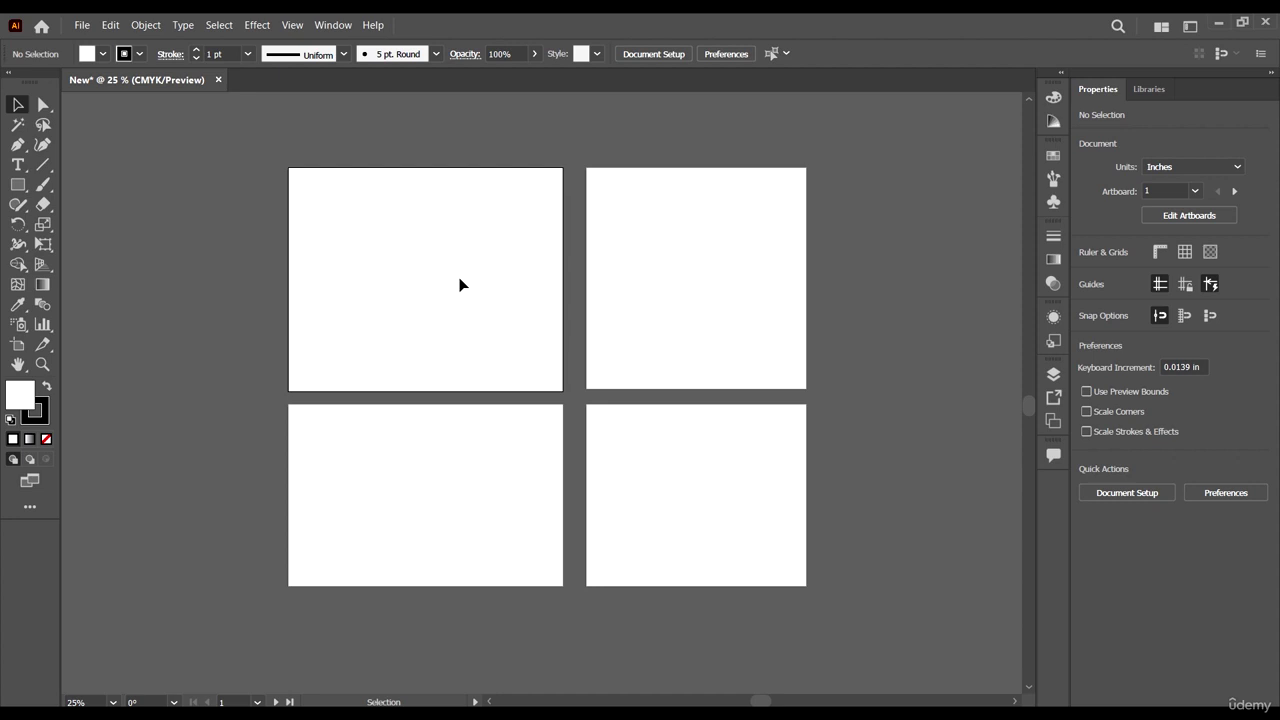
left_click(460, 284)
left_click(404, 256)
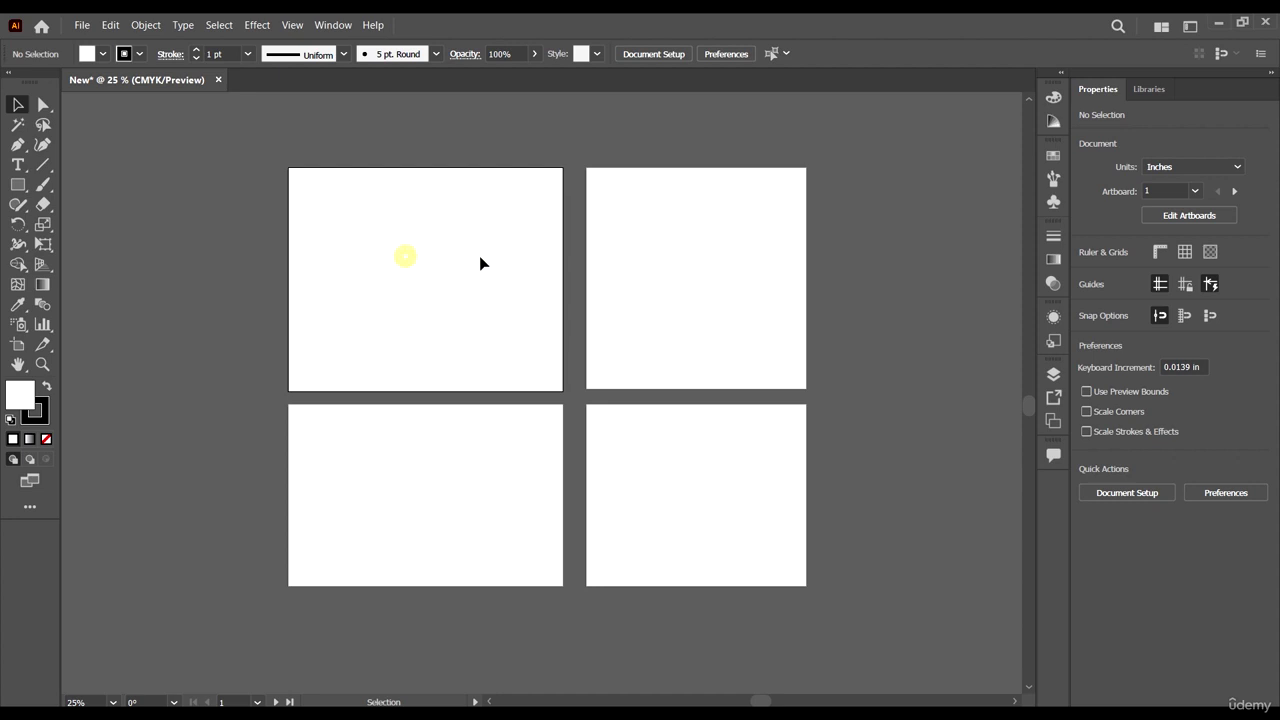
Activate the different artboards in turn and check the active artboard number in the document properties
double_click(1160, 190)
left_click(684, 262)
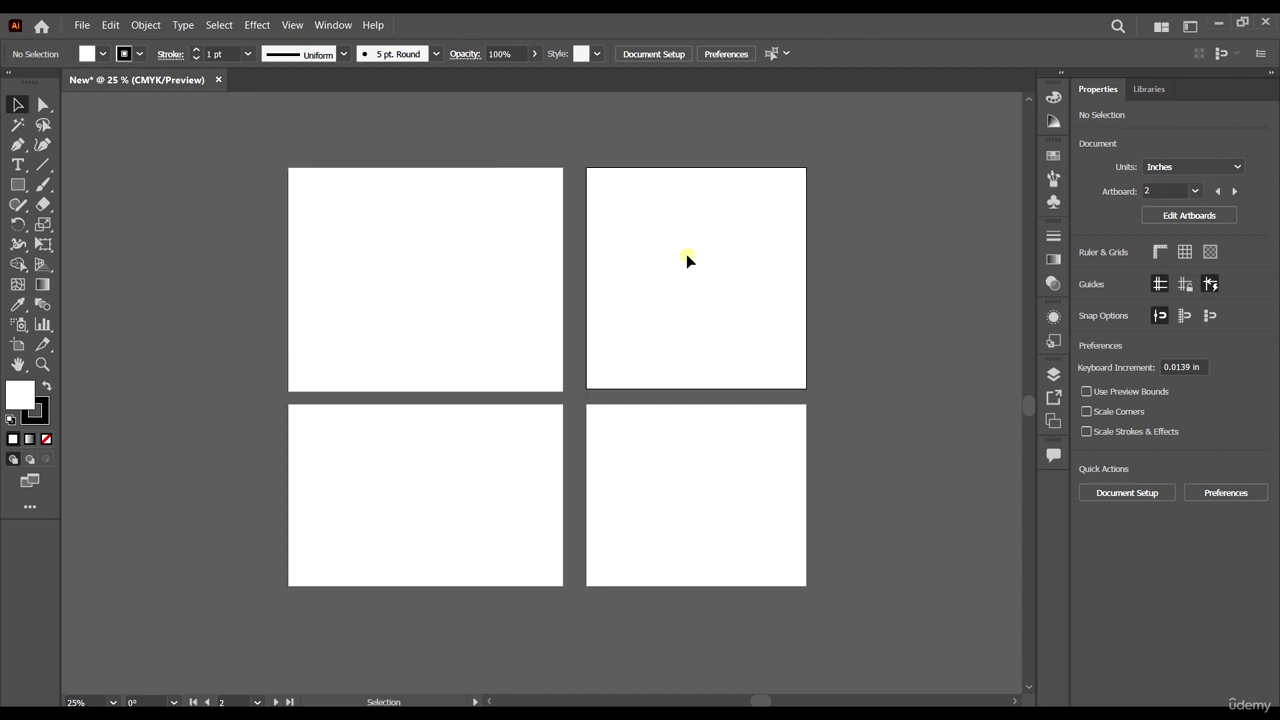
double_click(1168, 190)
left_click(497, 452)
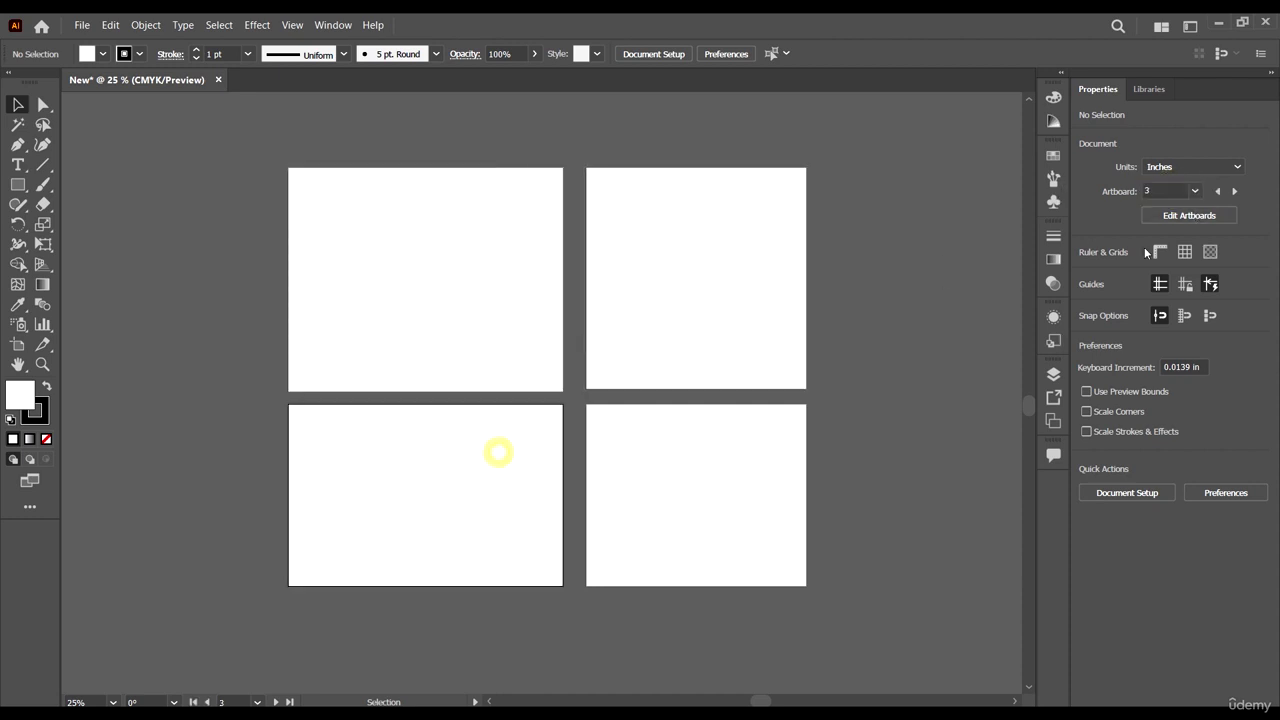
left_click(750, 496)
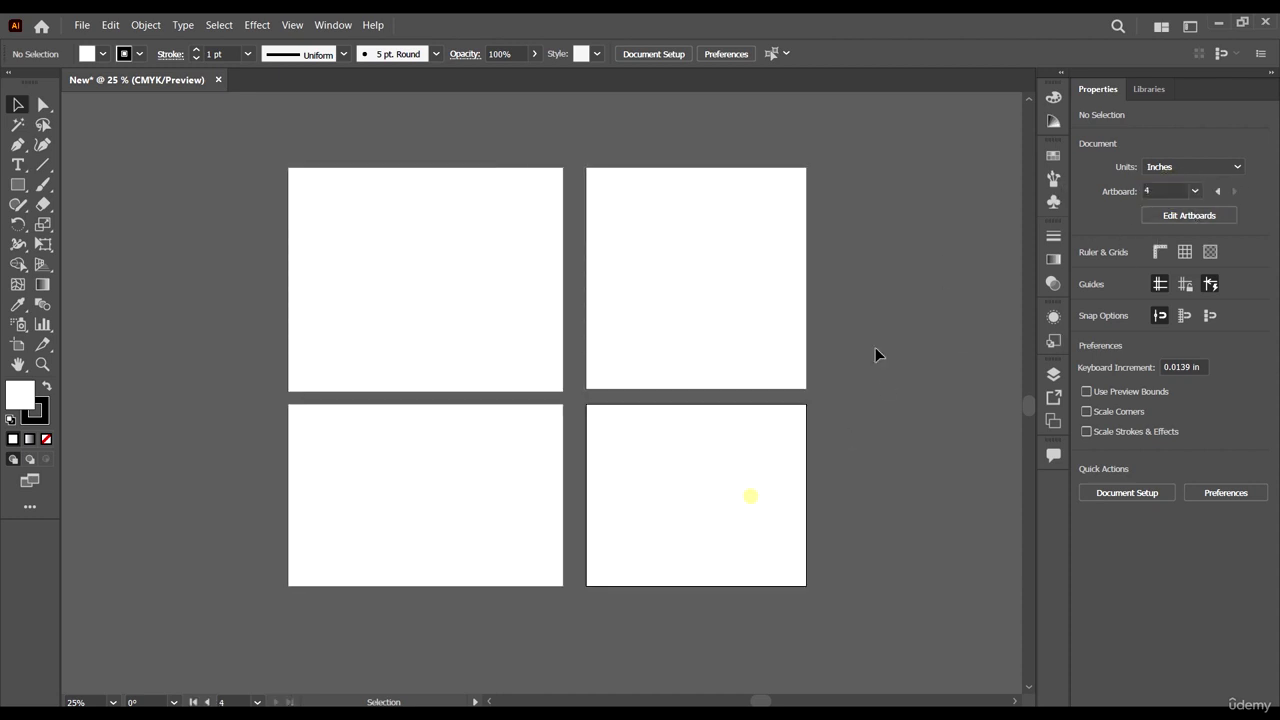
double_click(1168, 190)
left_click(729, 250)
left_click(435, 270)
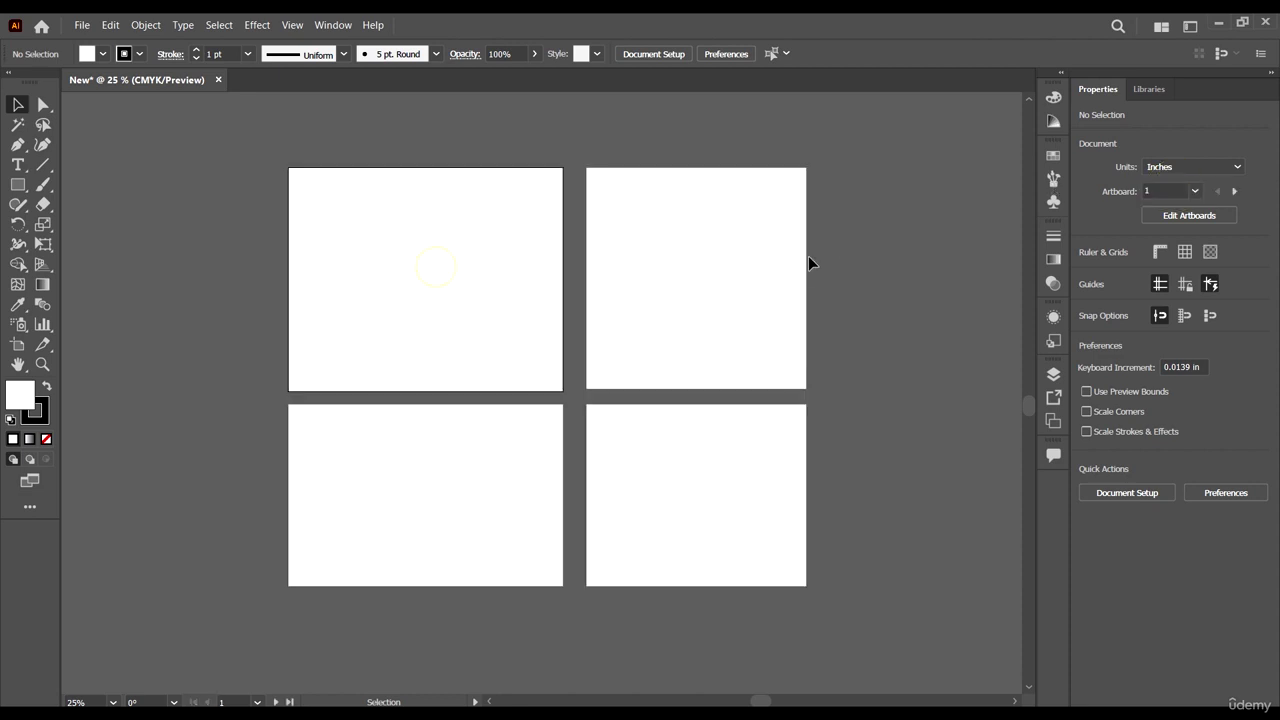
left_click(757, 309)
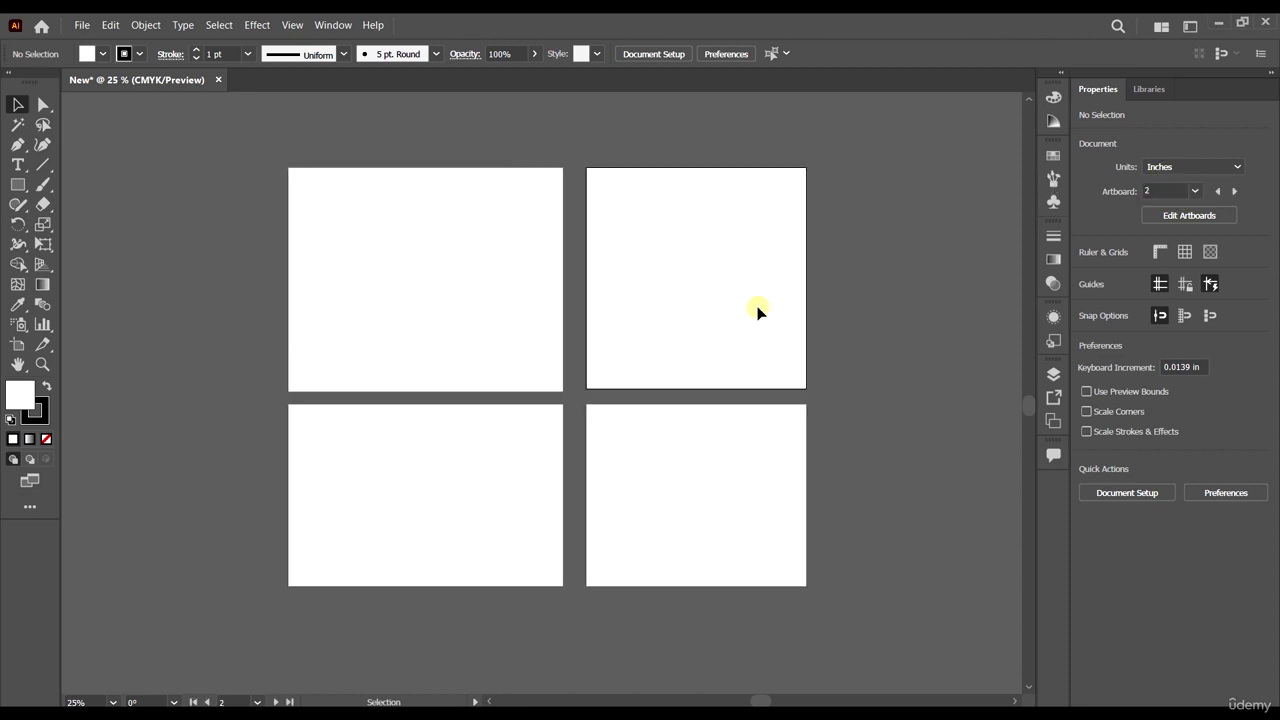
left_click(750, 481)
left_click(455, 326)
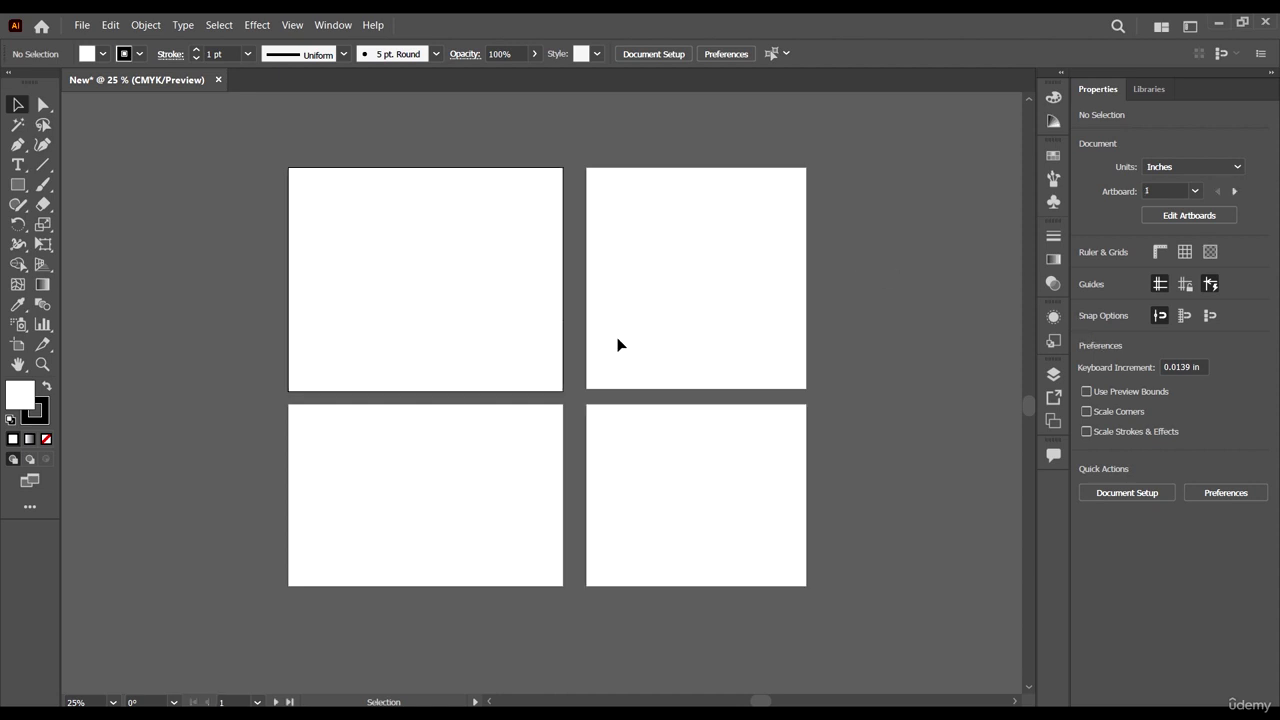
Try out the rulers, the grid and the transparency grid, and hide each of them again
left_click(1195, 191)
left_click(1210, 282)
left_click(1159, 253)
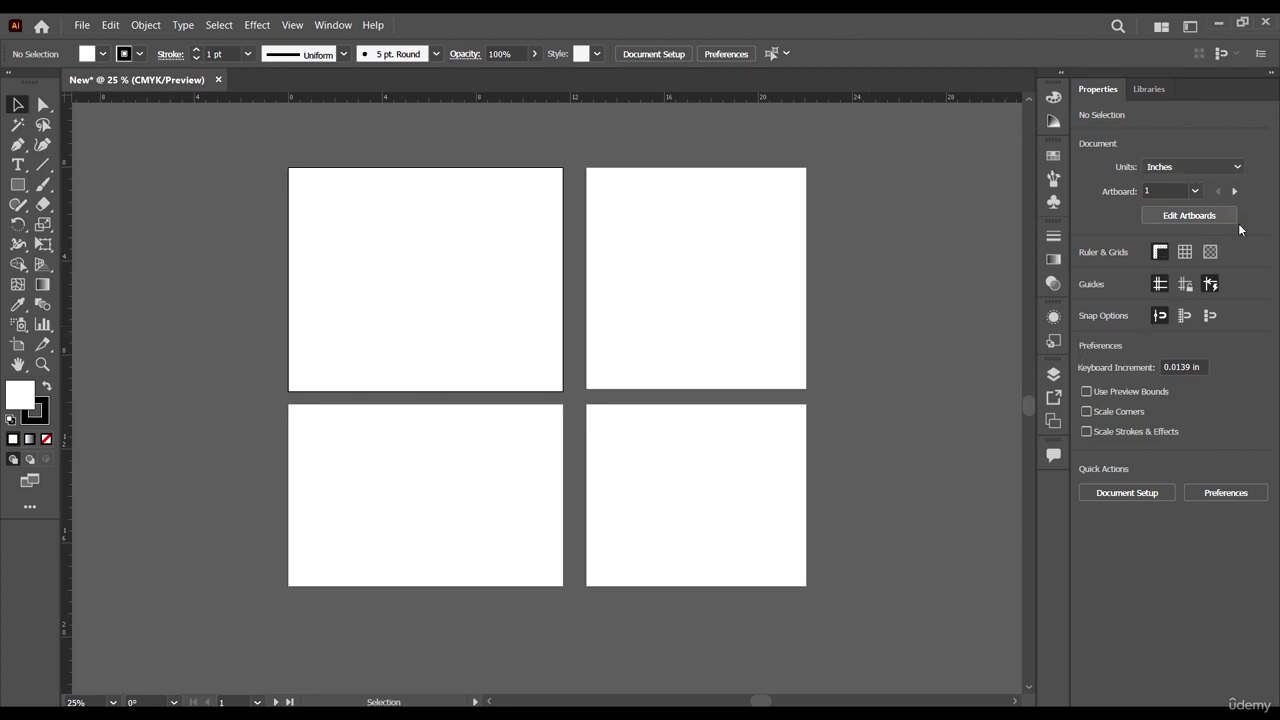
left_click(1184, 252)
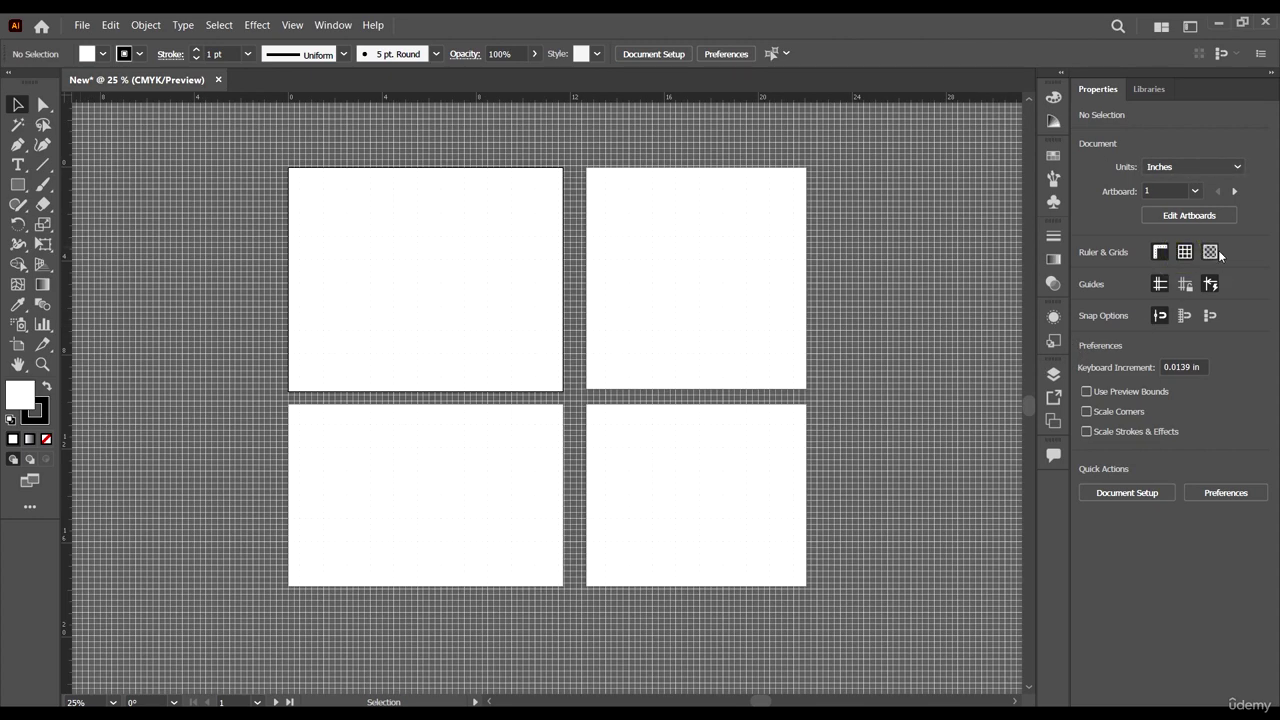
left_click(1210, 252)
left_click(1210, 252)
left_click(1184, 252)
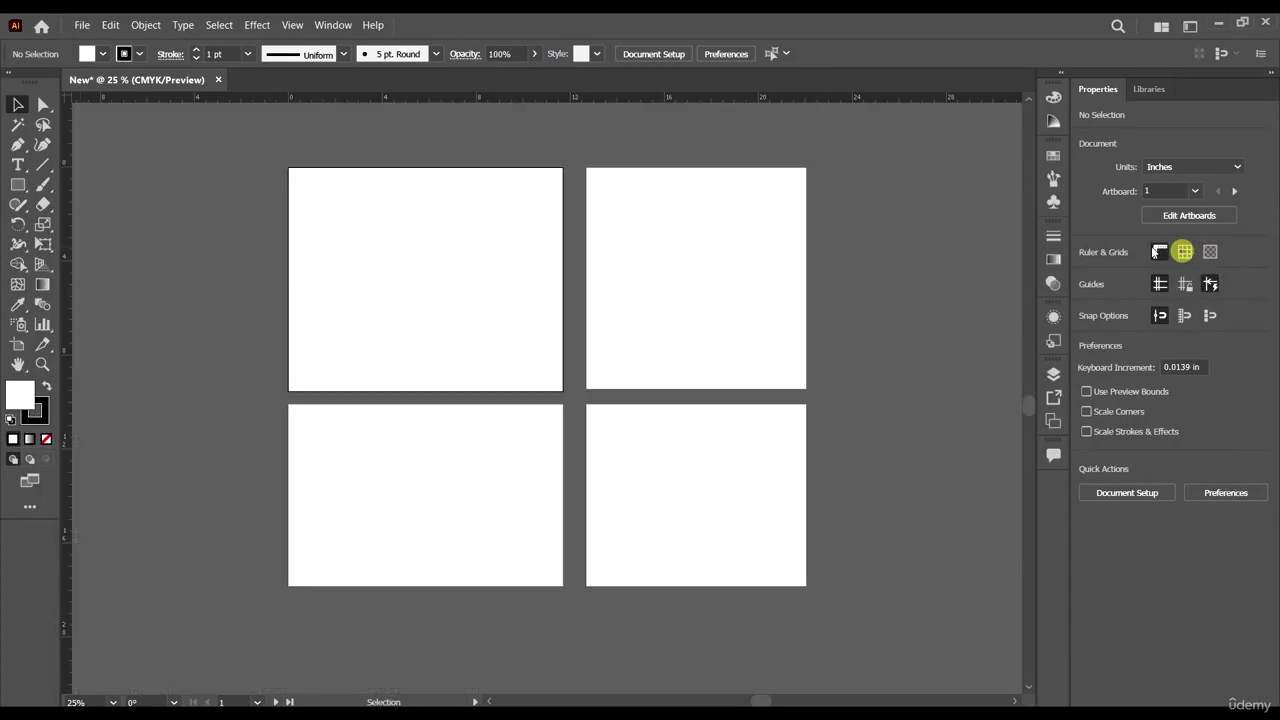
left_click(1160, 252)
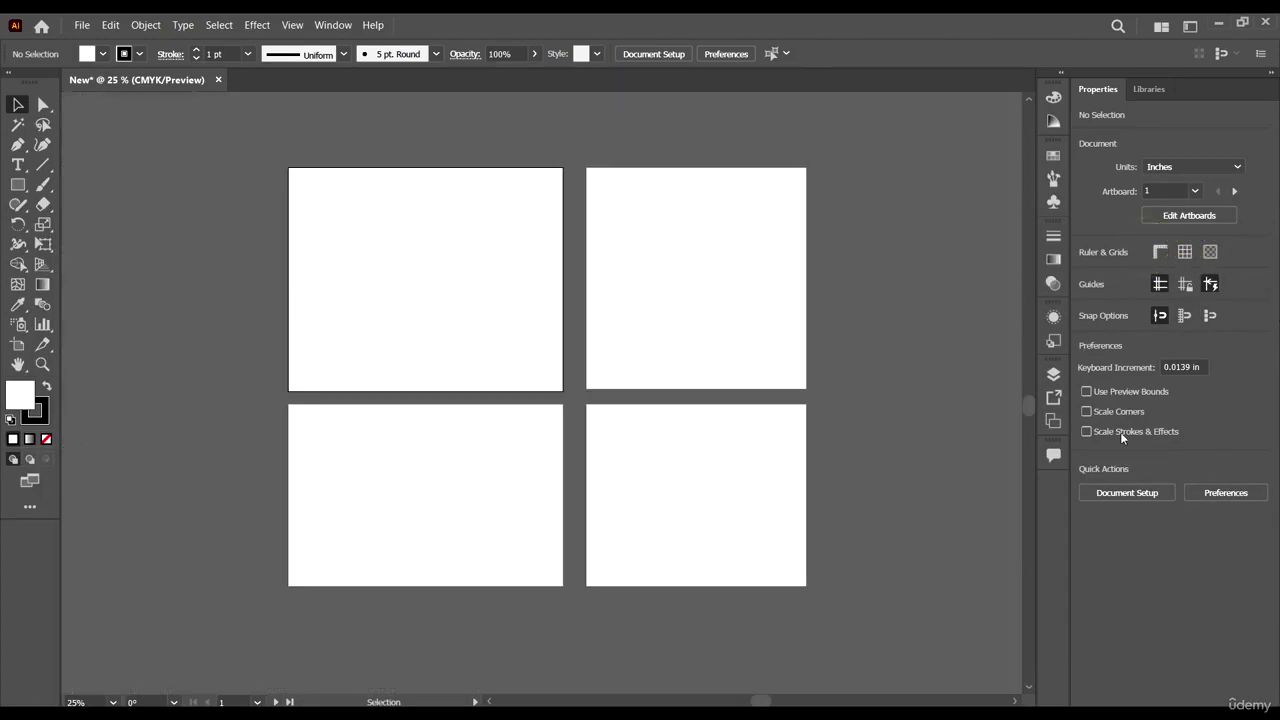
Examine the units, bleed and transparency options in Document Setup and close it without changes
left_click(1151, 492)
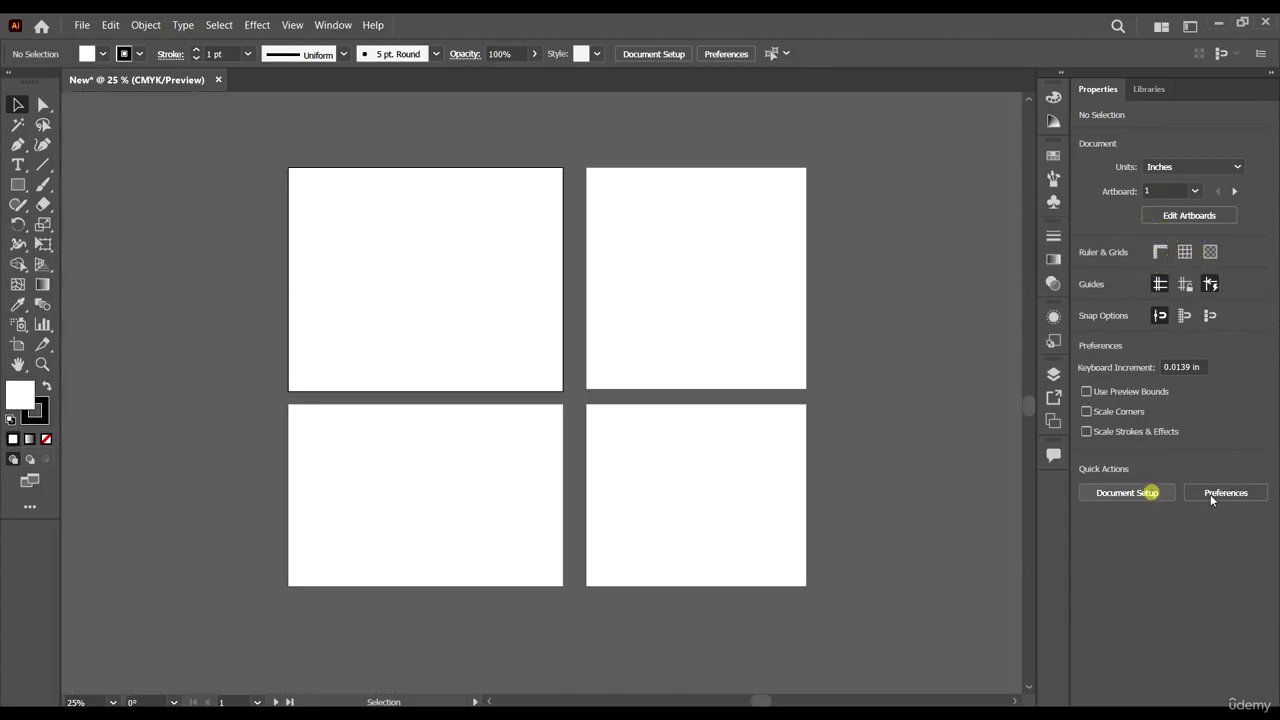
left_click_drag(732, 131, 725, 141)
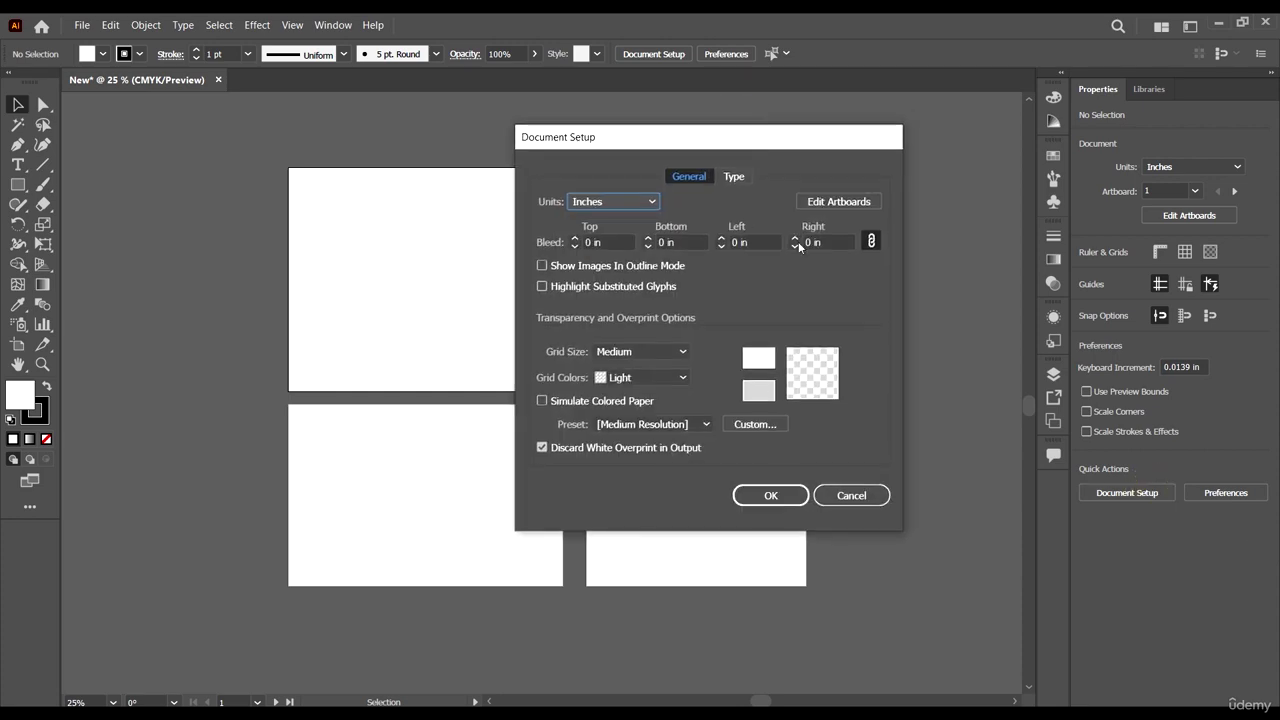
left_click(852, 495)
Examine the General preferences and close them without changes
left_click(1238, 492)
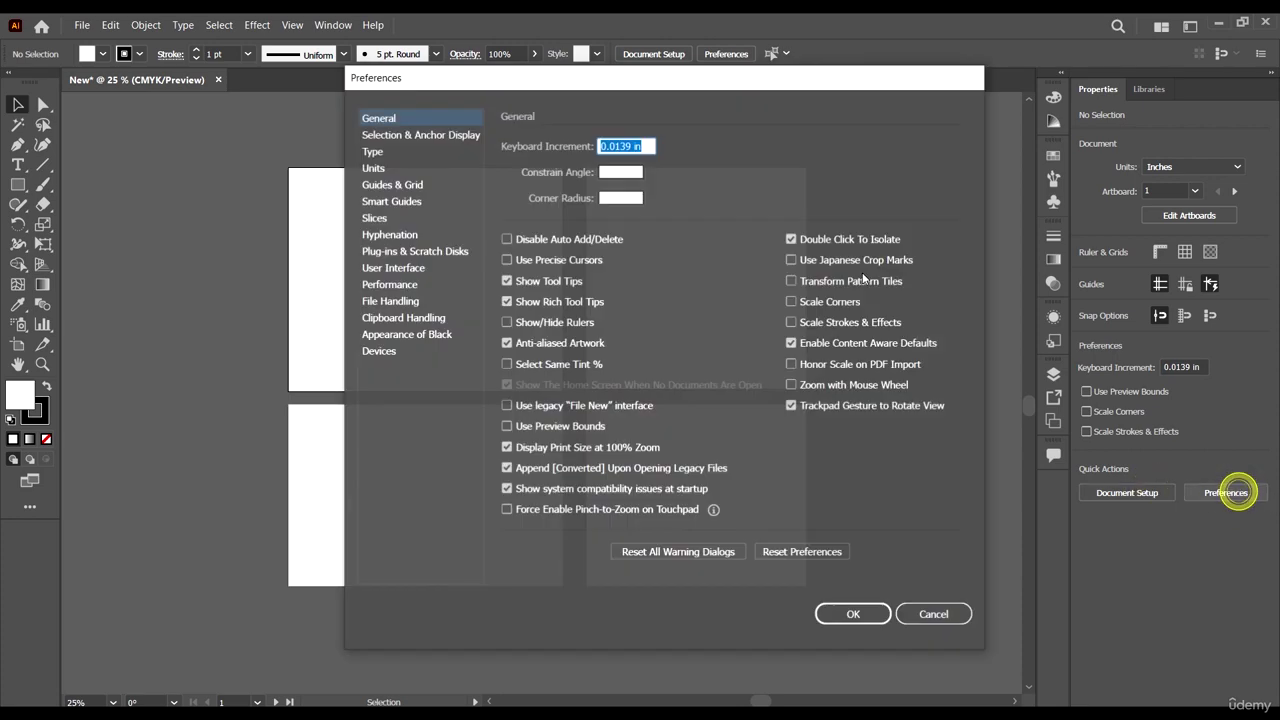
left_click_drag(707, 91, 688, 53)
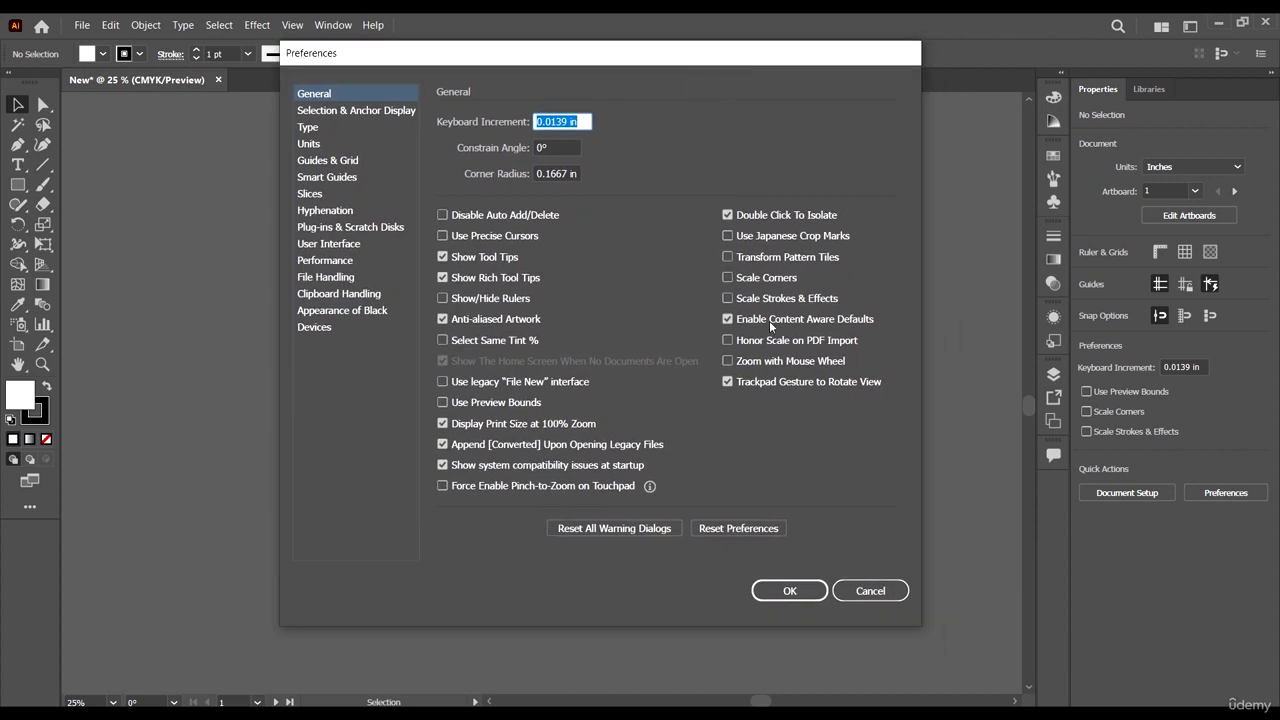
left_click_drag(515, 54, 500, 76)
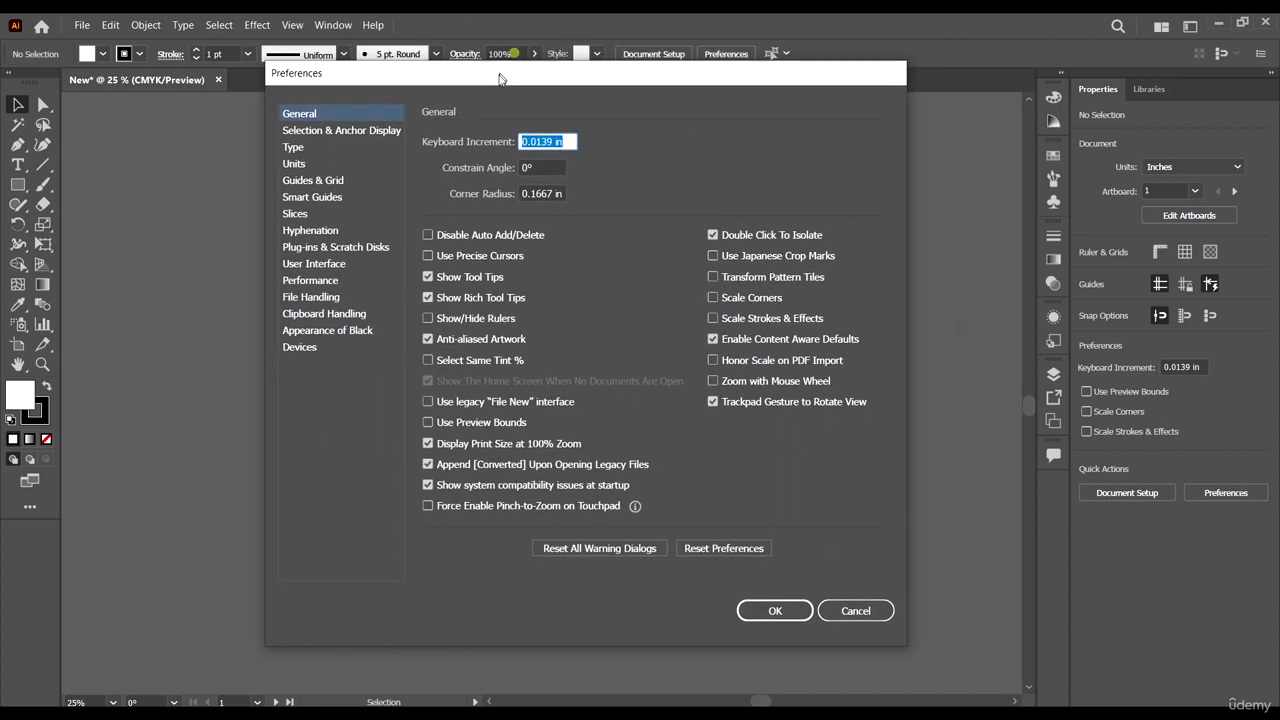
left_click(857, 621)
scroll(684, 347, "down", 1)
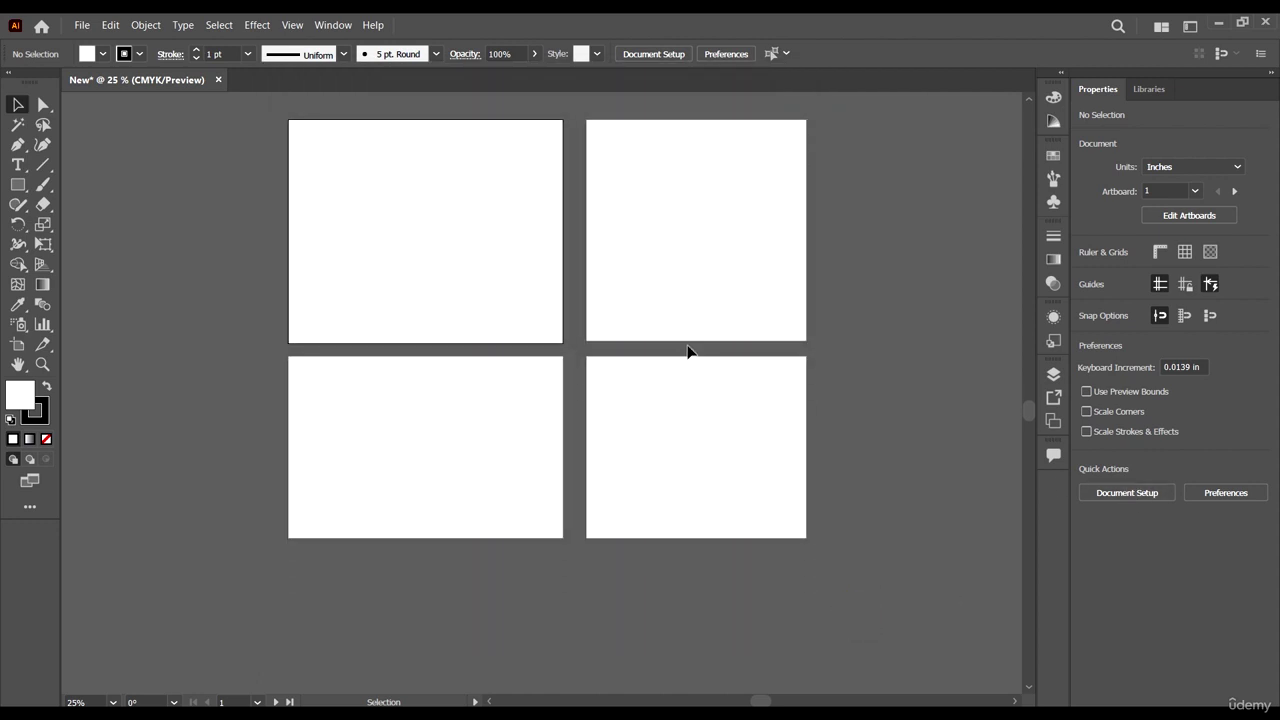
scroll(689, 351, "up", 1)
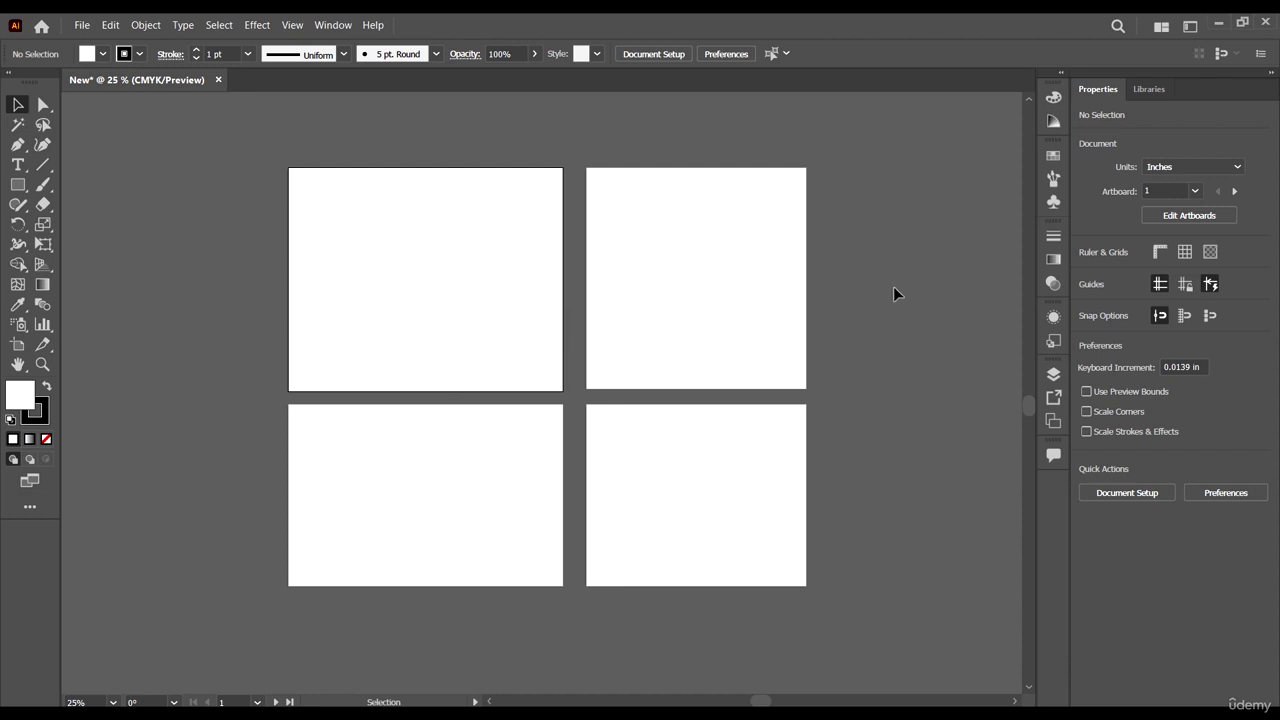
Look through the Color, Color Guide, Swatches, Brushes and Symbols panels and collapse them again
left_click(1053, 97)
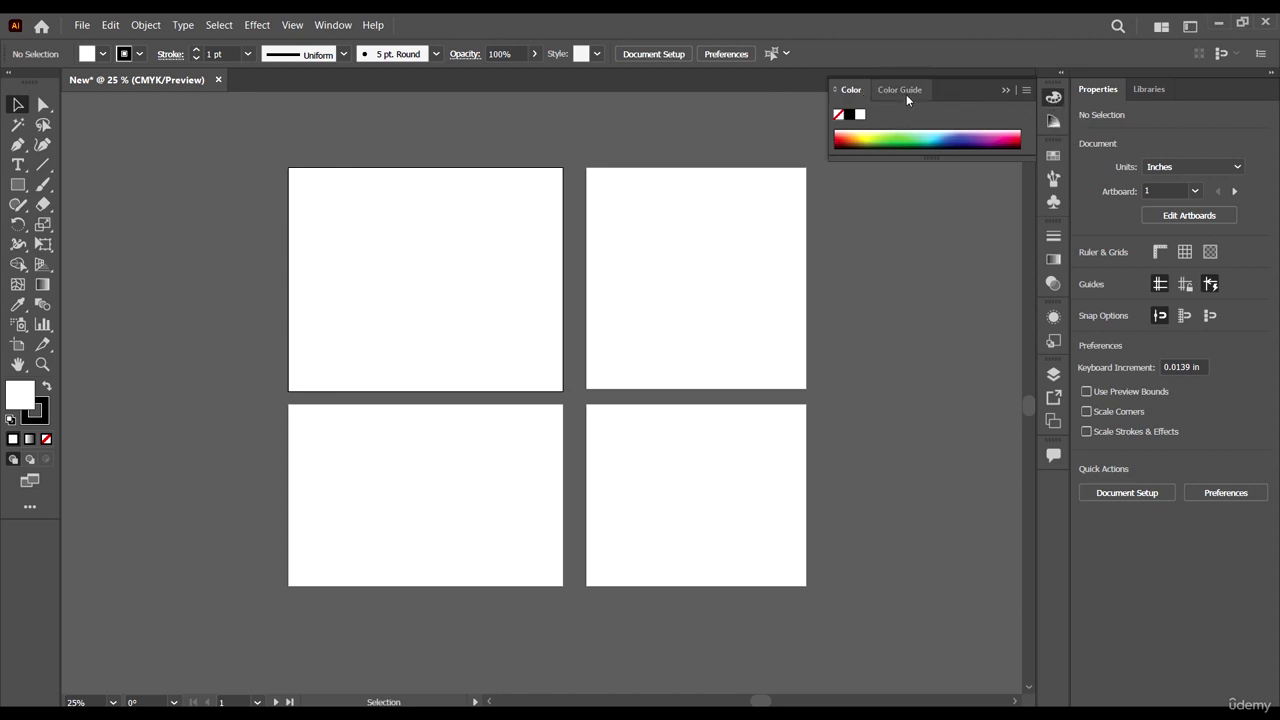
left_click(906, 90)
left_click(1054, 98)
left_click(1054, 100)
left_click(1053, 156)
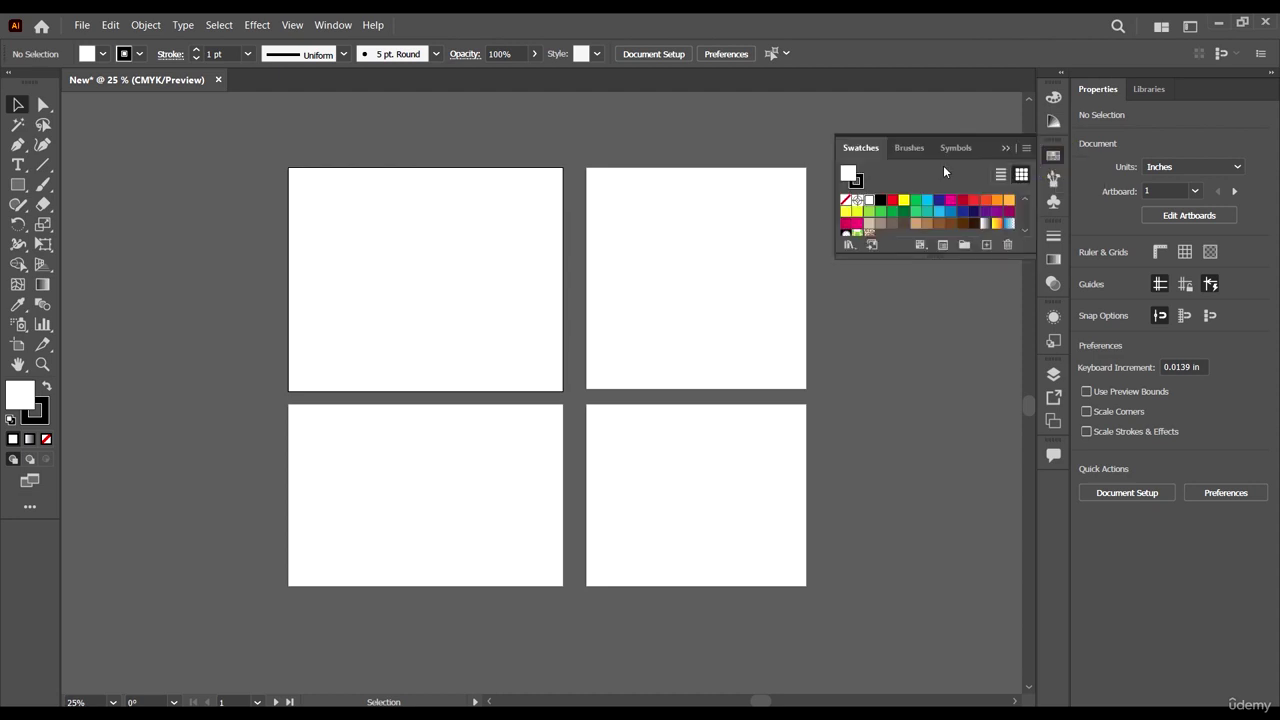
left_click(1053, 178)
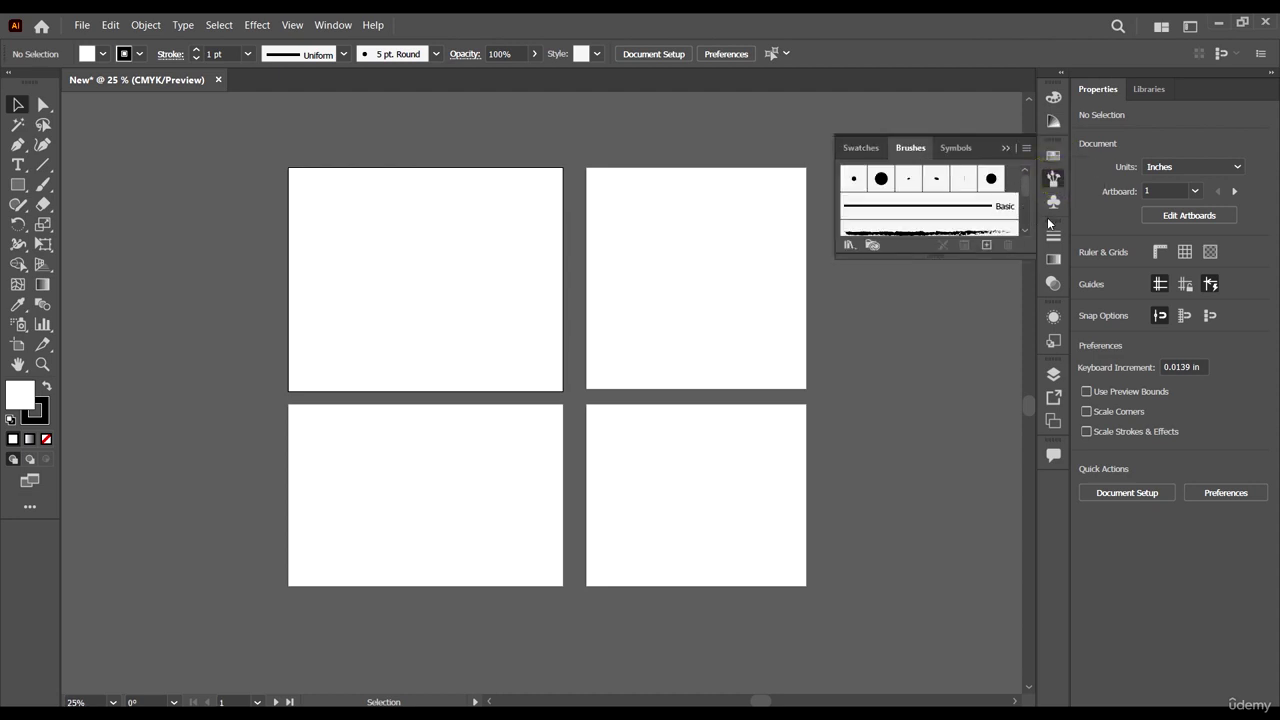
left_click(1055, 203)
left_click(1055, 203)
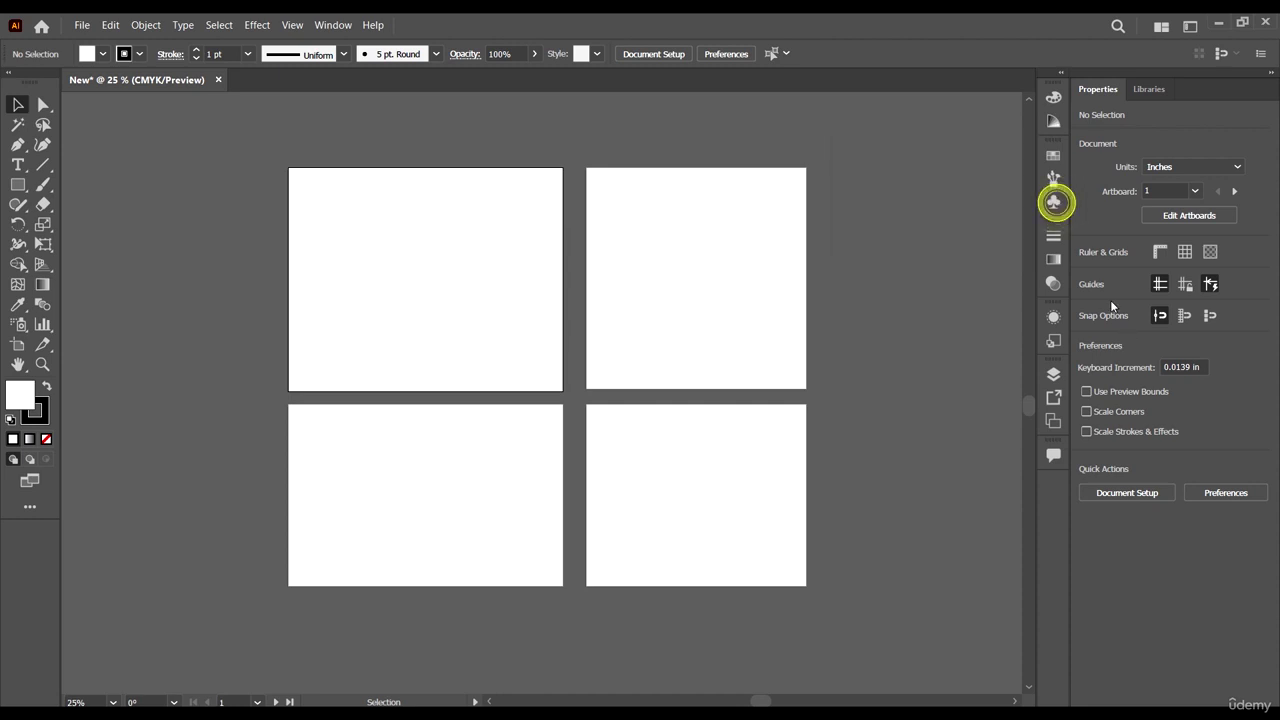
Look through the Stroke, Gradient and Transparency panels and collapse the group again
left_click(1056, 237)
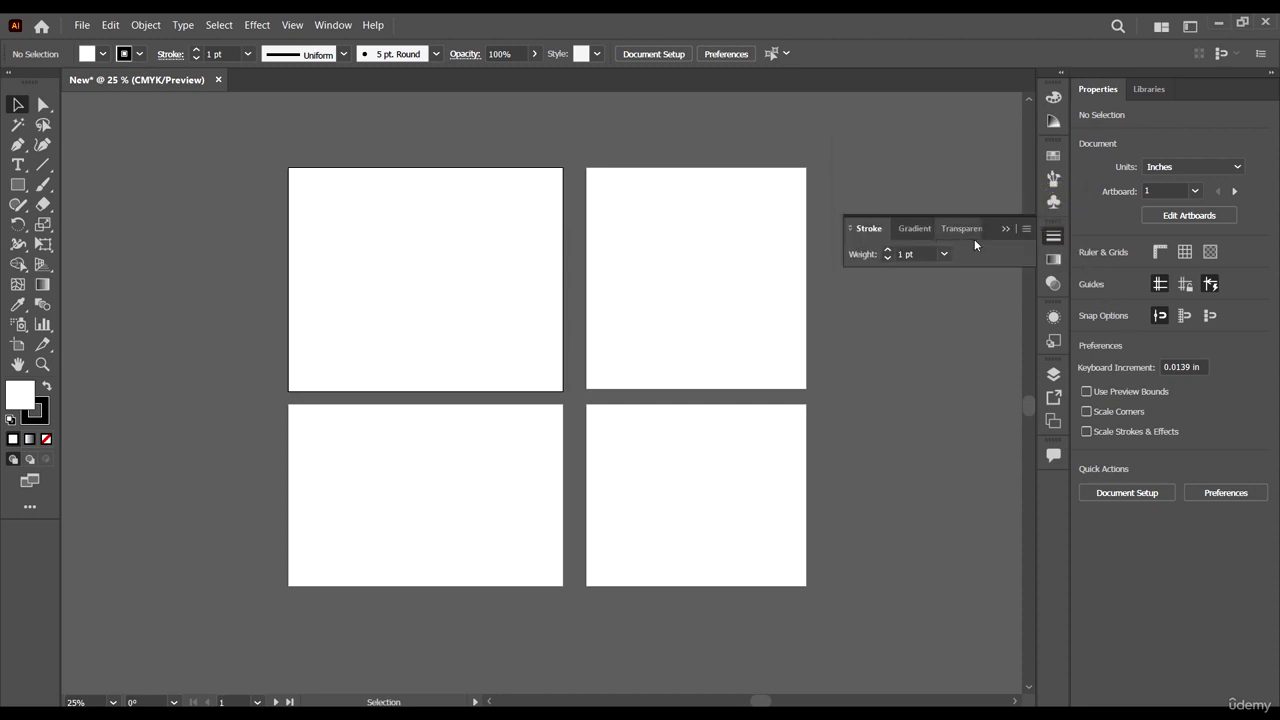
left_click(916, 229)
left_click(958, 228)
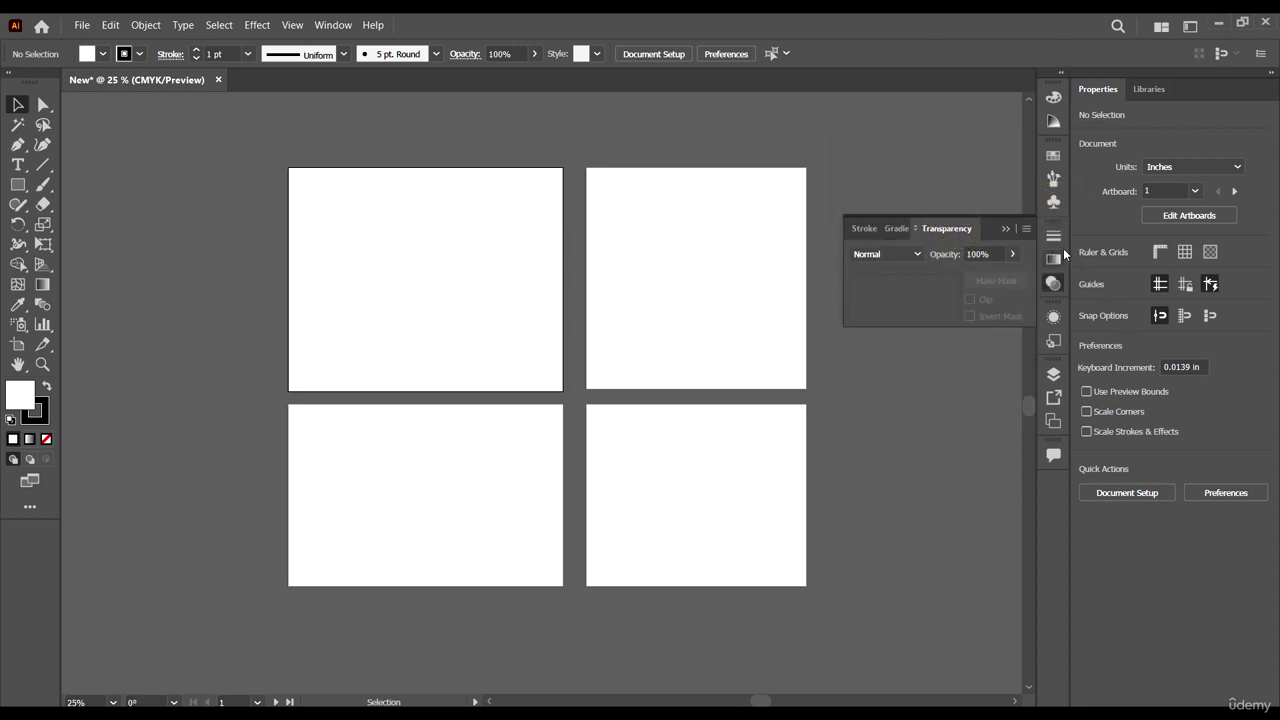
left_click(1055, 285)
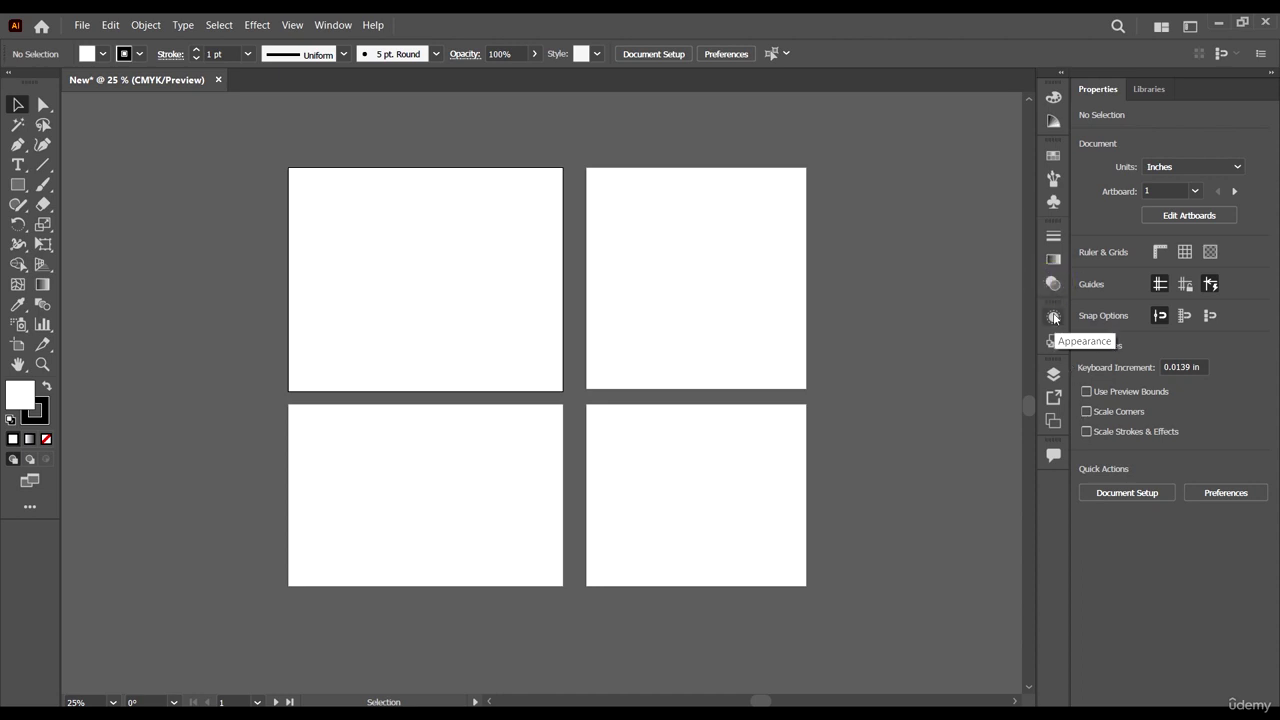
View the Appearance, Graphic Styles and Layers panels one after another, collapsing each again
left_click(1054, 317)
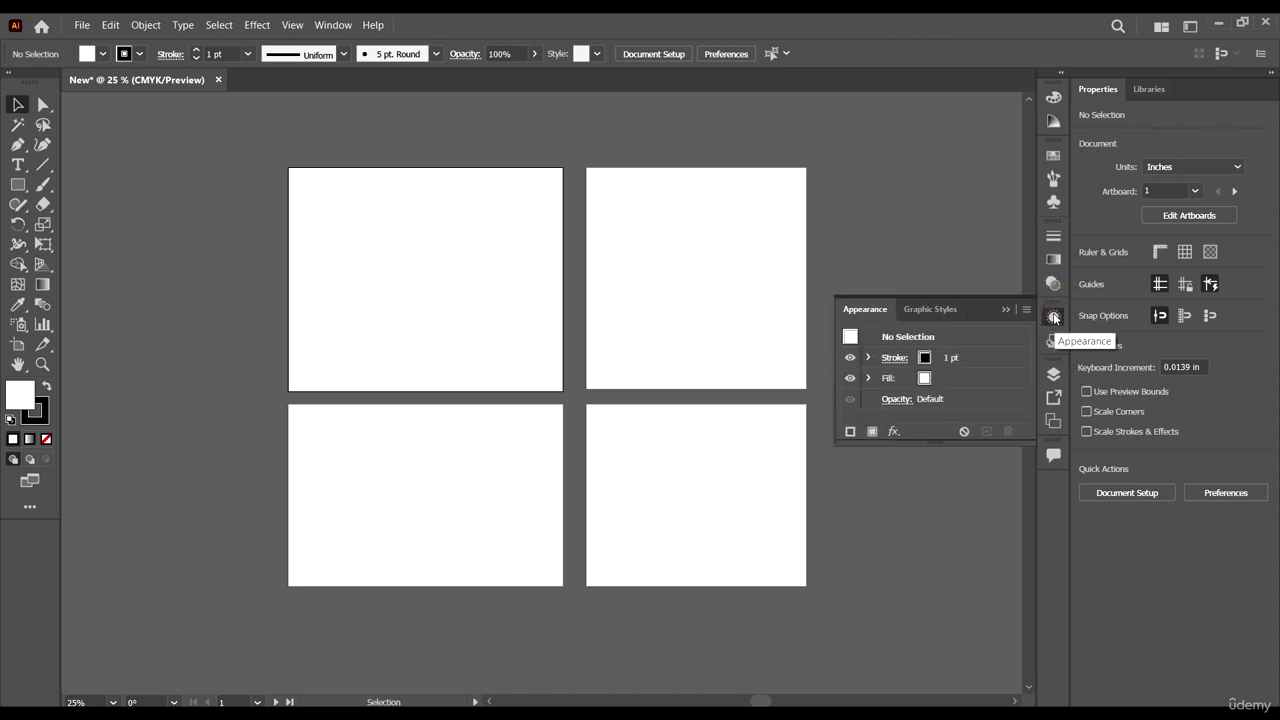
left_click(1053, 316)
left_click(1054, 341)
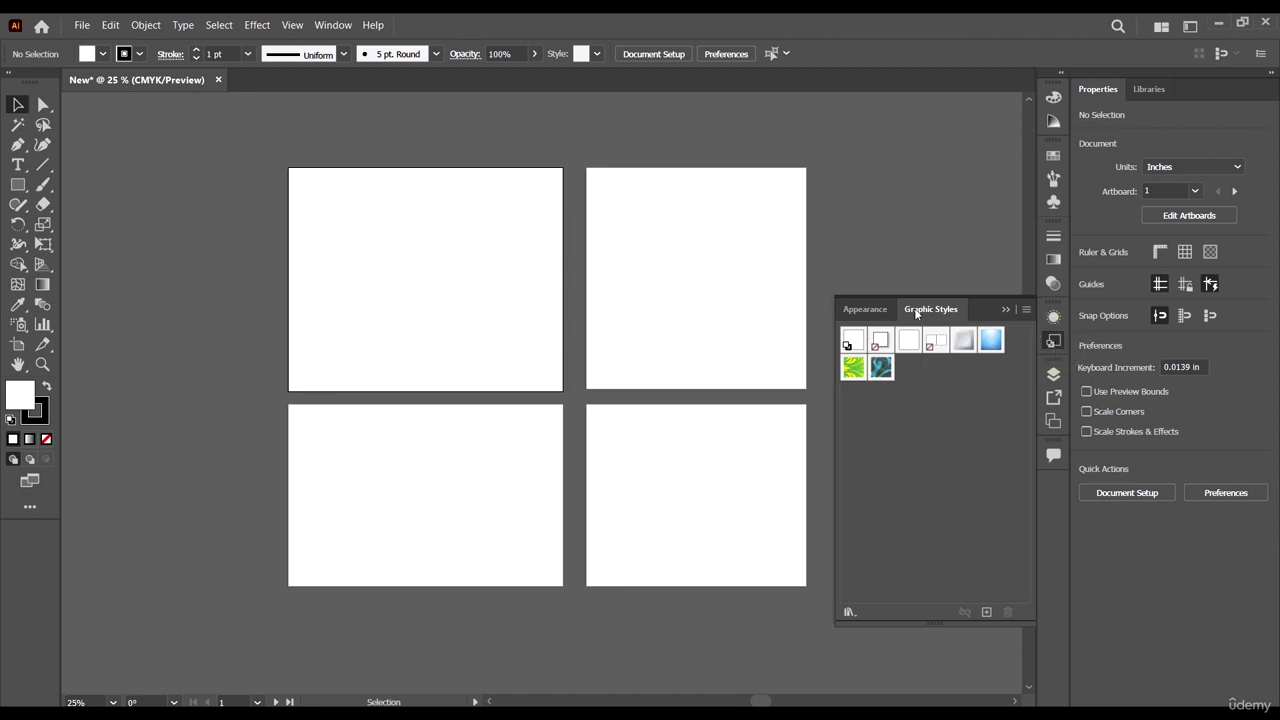
left_click(1052, 340)
left_click(1053, 375)
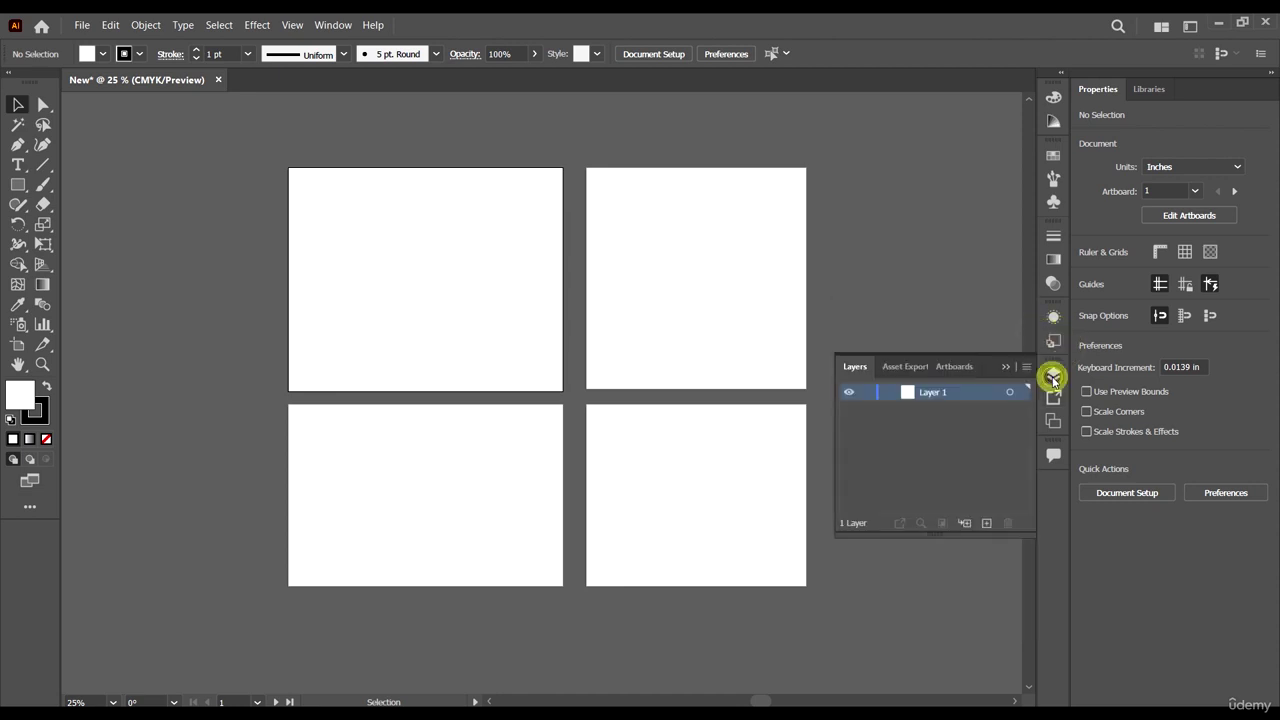
left_click(1053, 377)
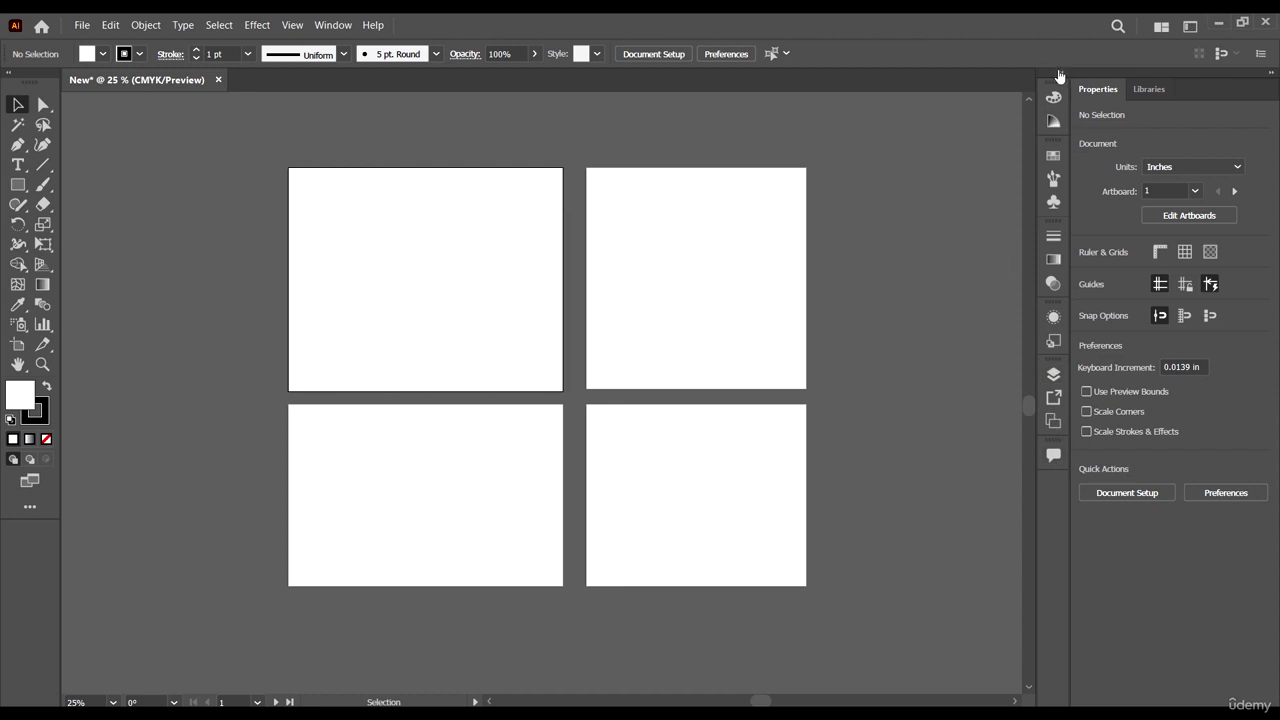
Undock the Layers panel from its group, float it over the canvas and collapse the remaining Artboards group
left_click(1057, 375)
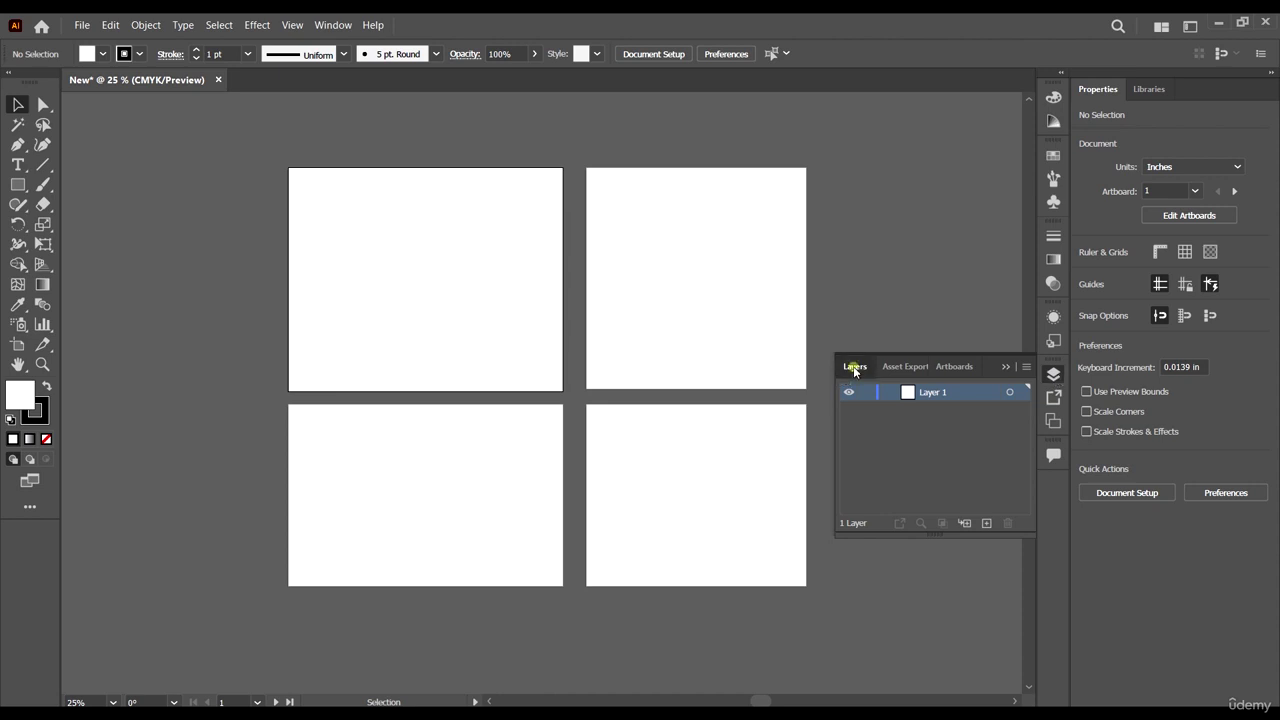
left_click_drag(853, 366, 685, 150)
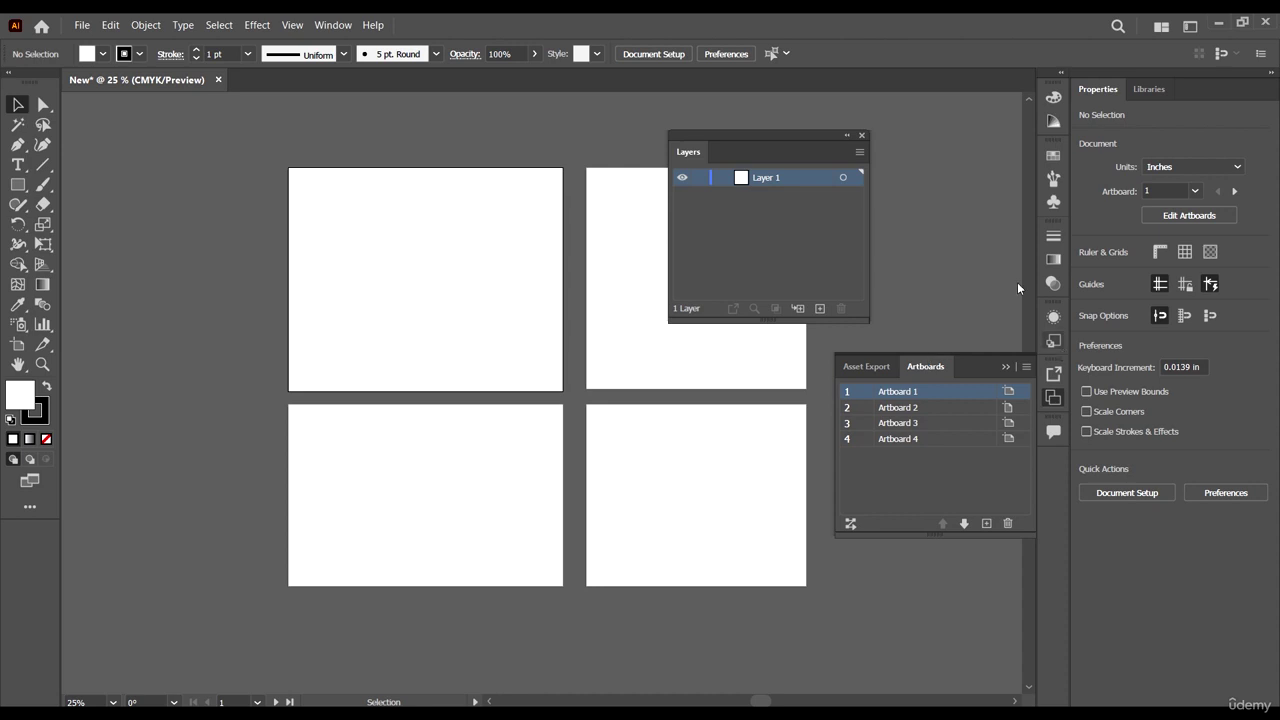
left_click(1006, 367)
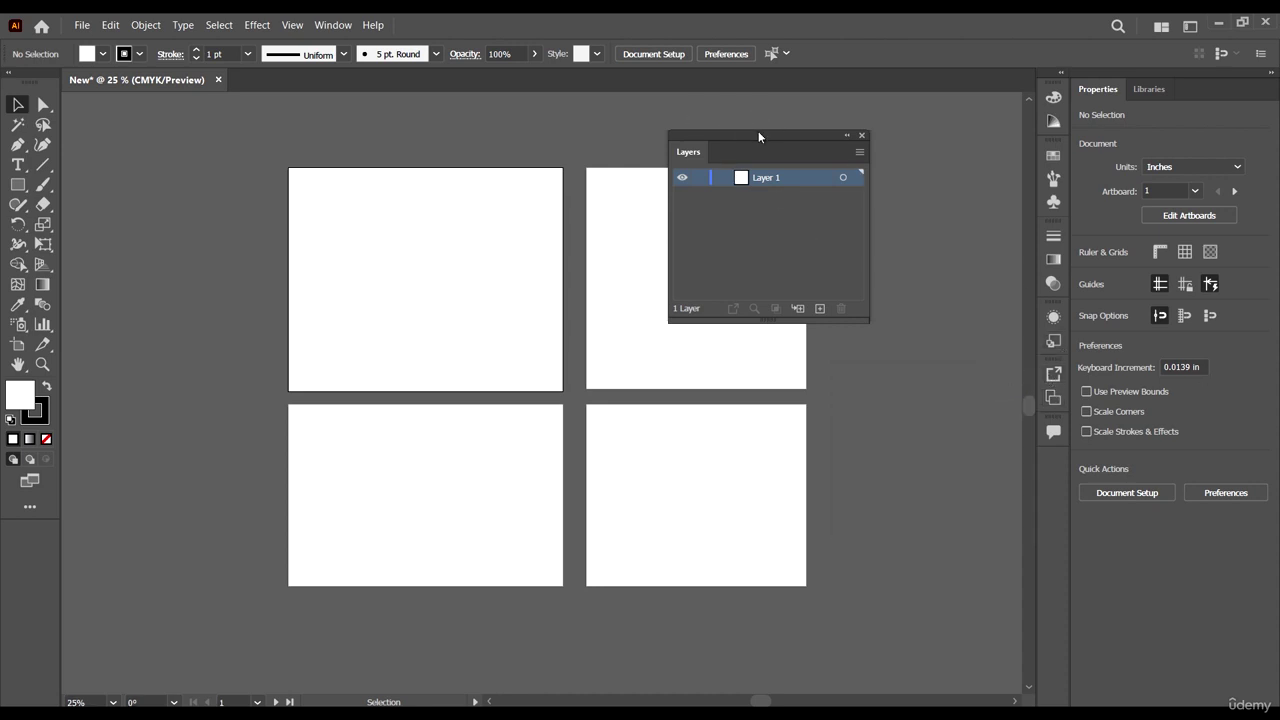
left_click_drag(758, 131, 828, 128)
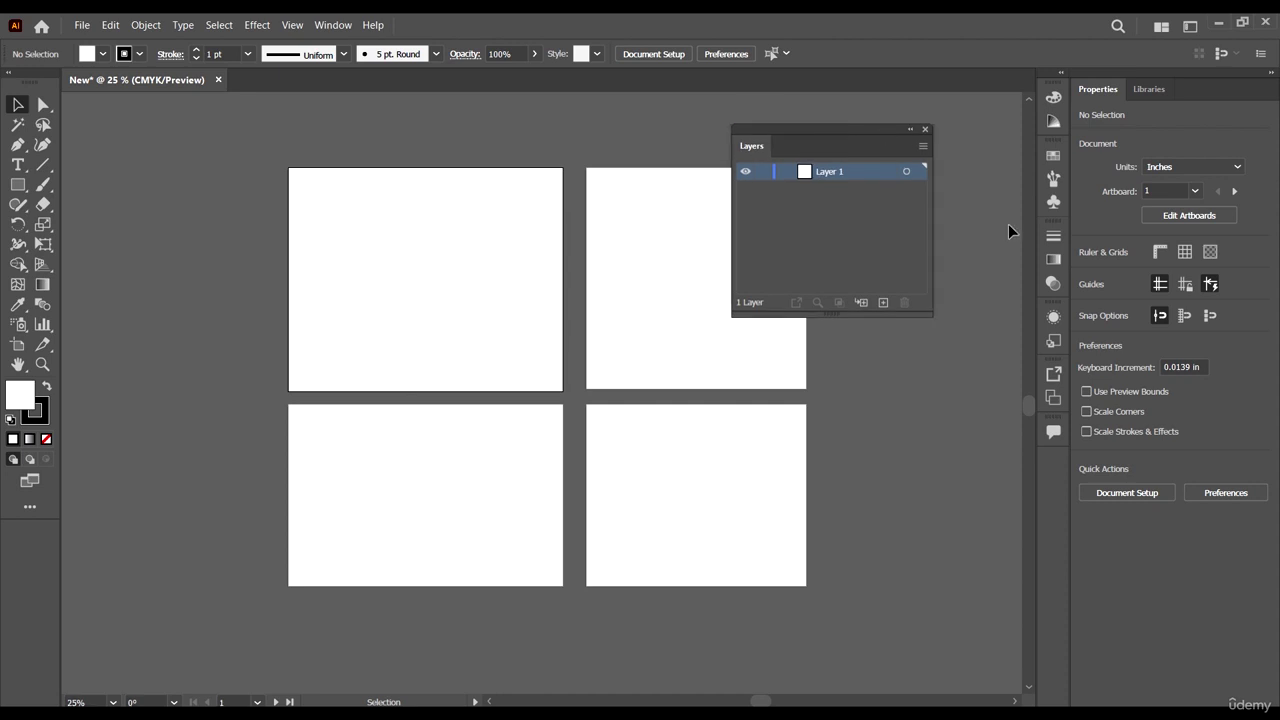
Detach the Libraries panel from the Properties group and close it
left_click(1153, 88)
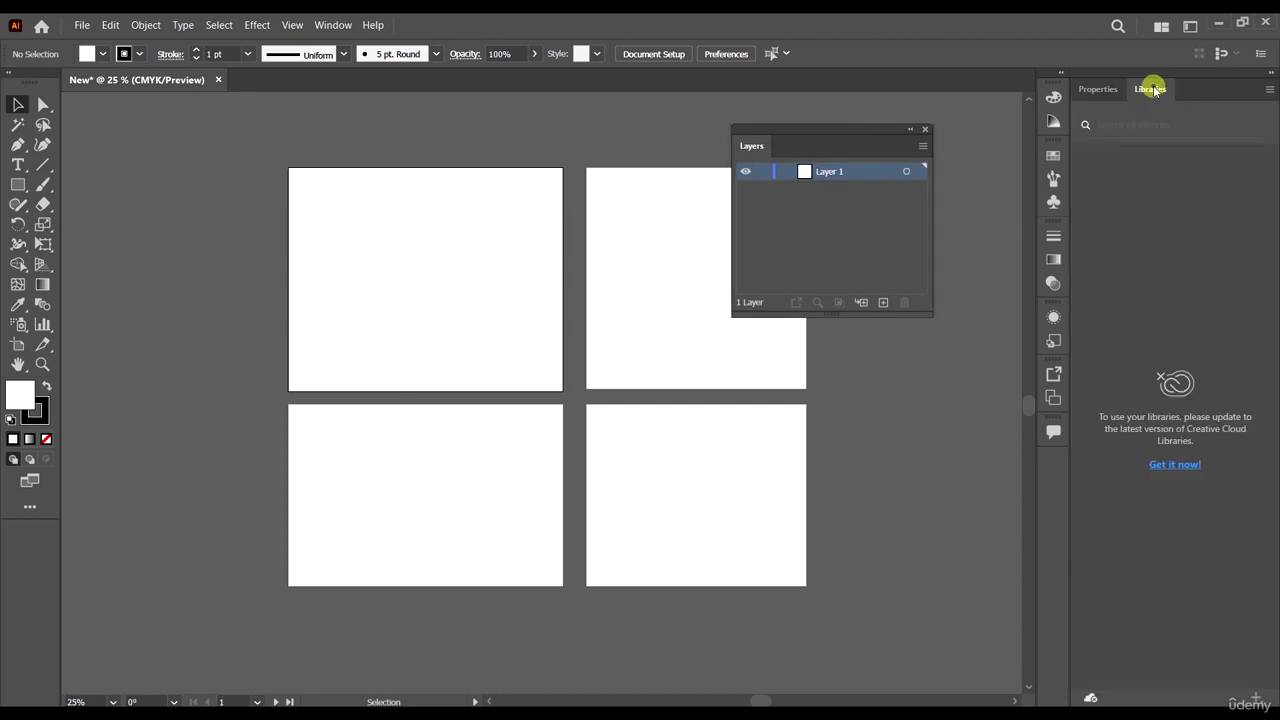
left_click_drag(1153, 88, 302, 126)
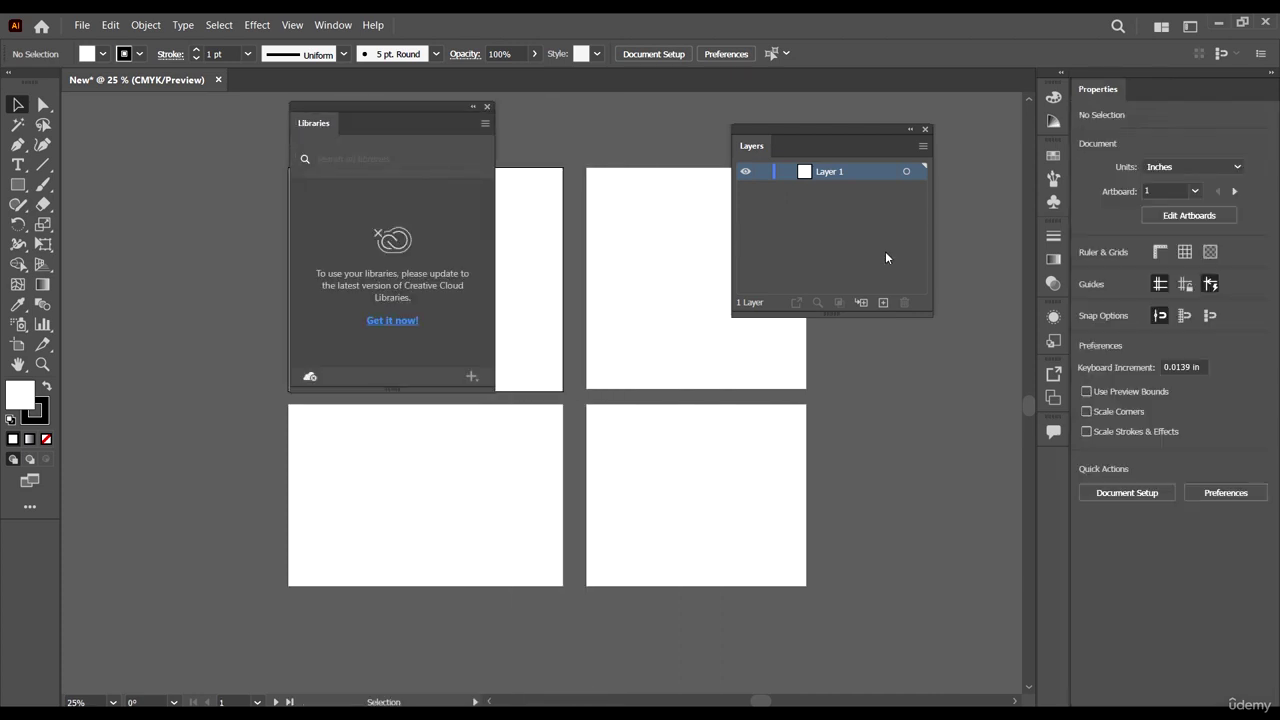
left_click(487, 107)
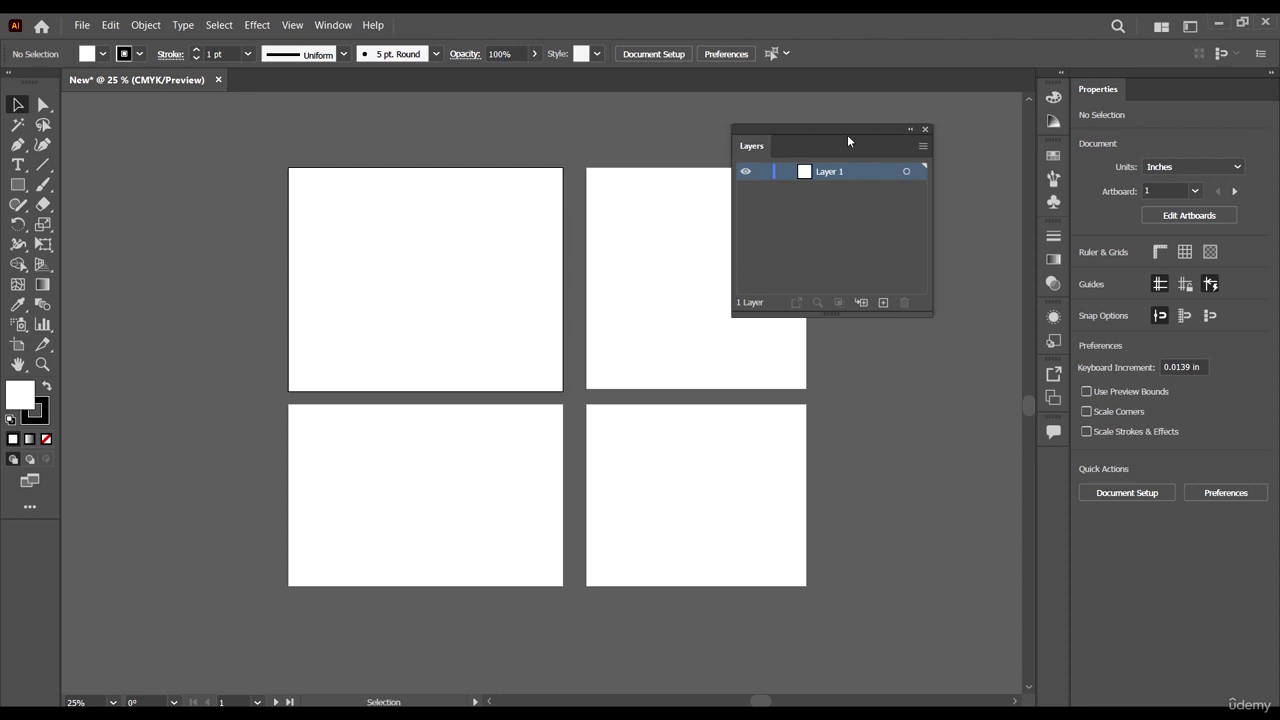
Dock the floating Layers panel in the Properties group and switch between the two, leaving Layers in front
left_click_drag(847, 140, 889, 206)
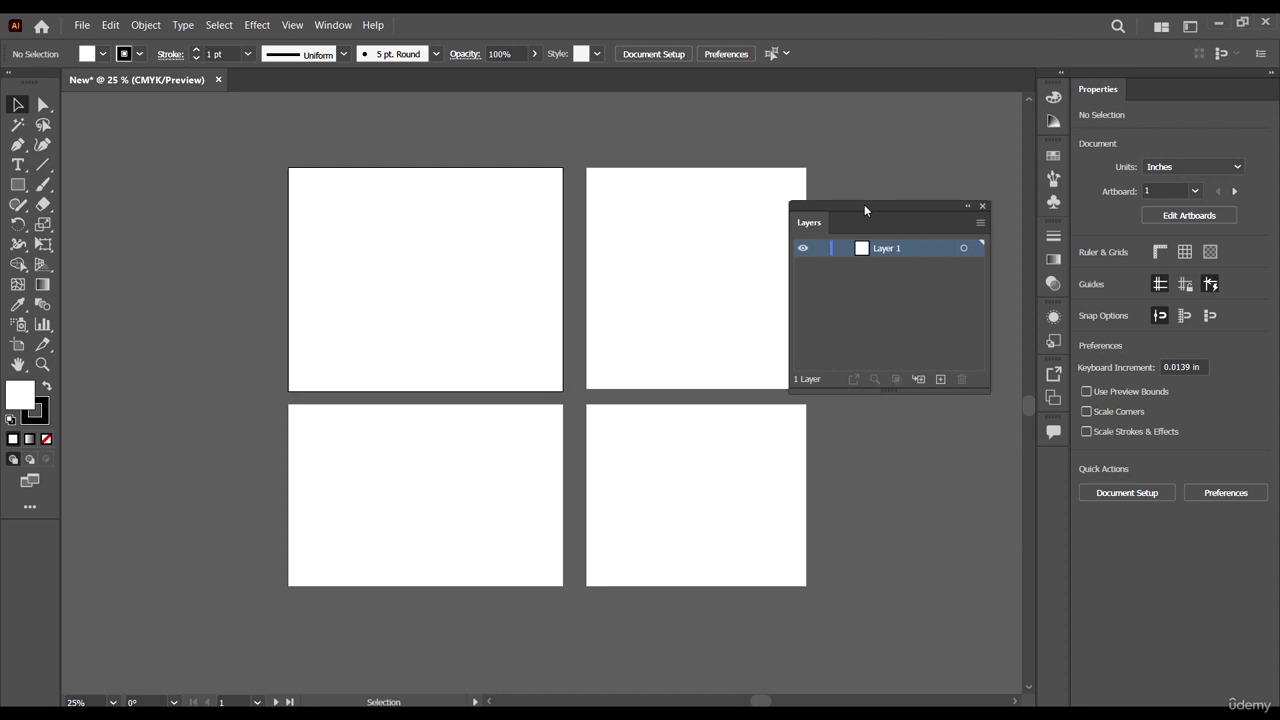
left_click_drag(864, 206, 1192, 90)
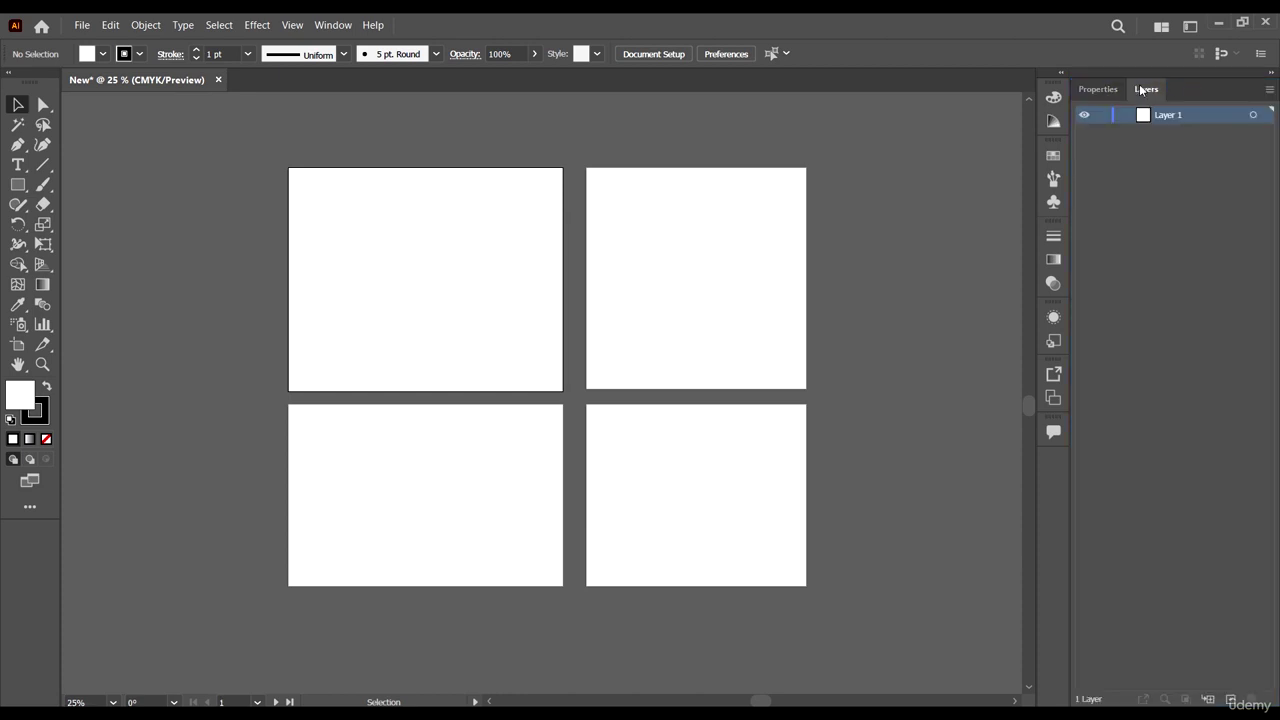
left_click(1096, 88)
left_click(1146, 88)
left_click(1096, 88)
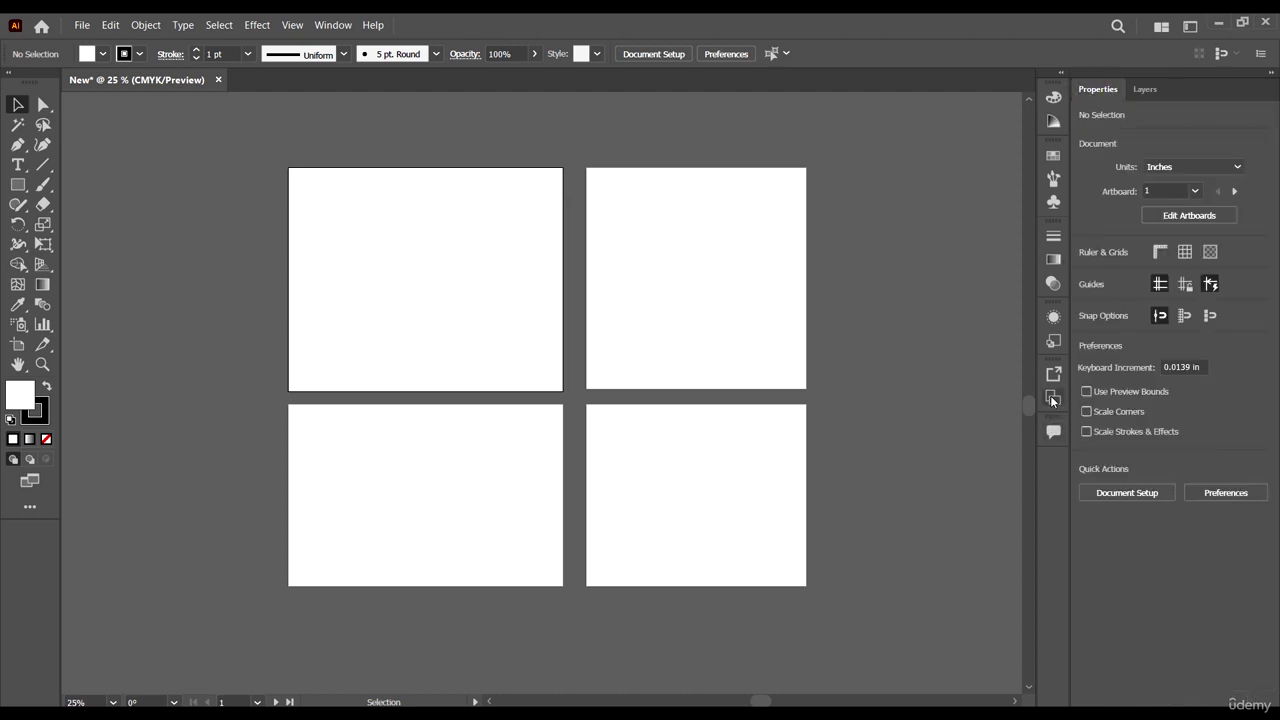
left_click(1146, 88)
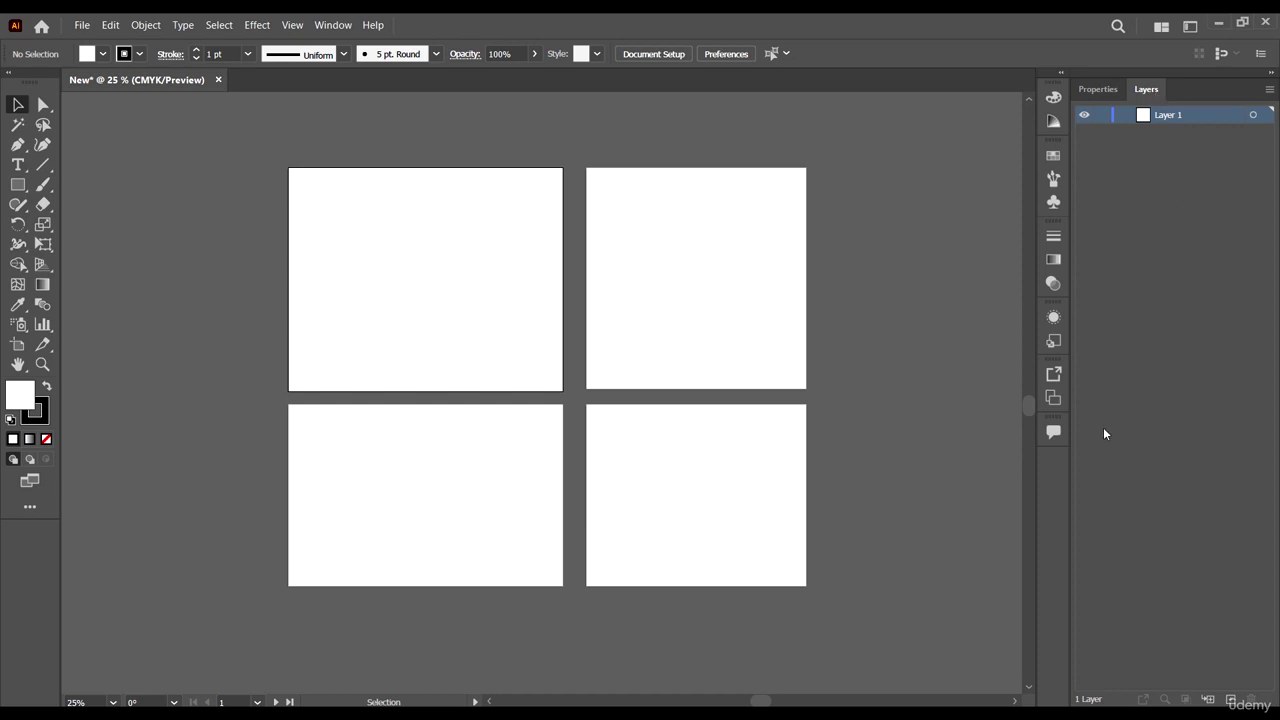
scroll(454, 314, "down", 1)
scroll(443, 294, "up", 2)
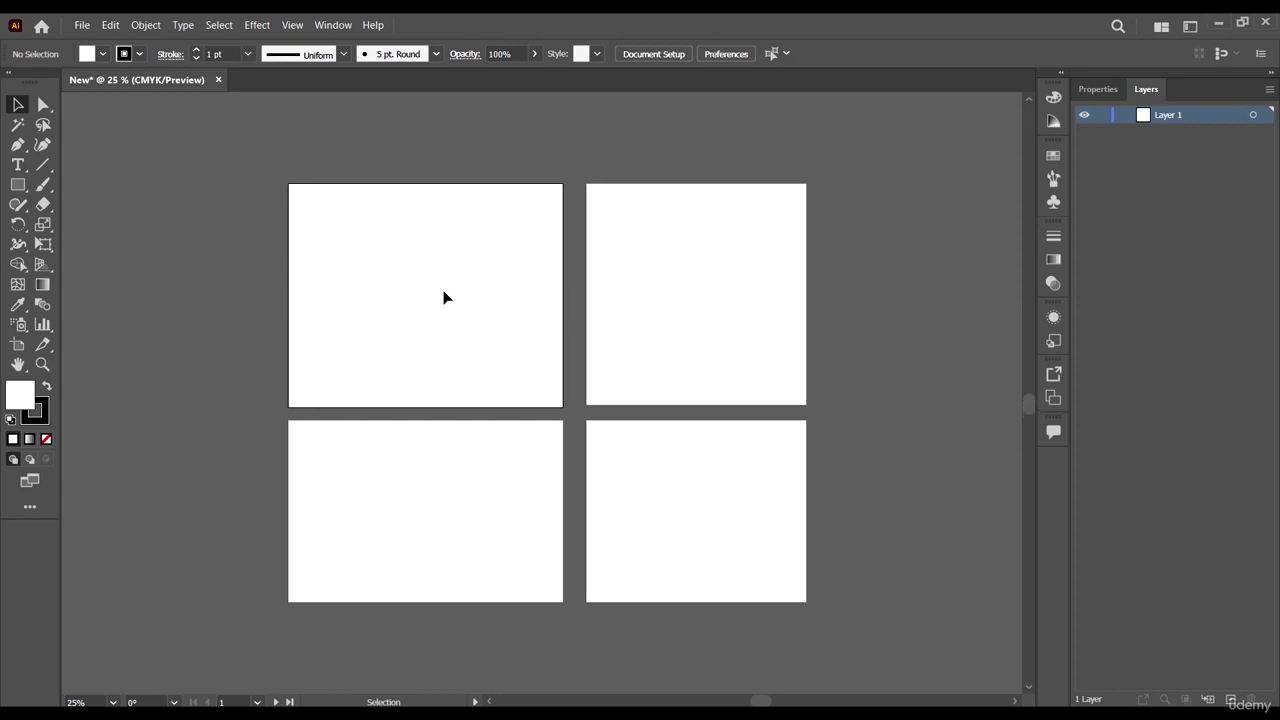
left_click(1055, 97)
left_click(1054, 97)
left_click(42, 106)
left_click(17, 105)
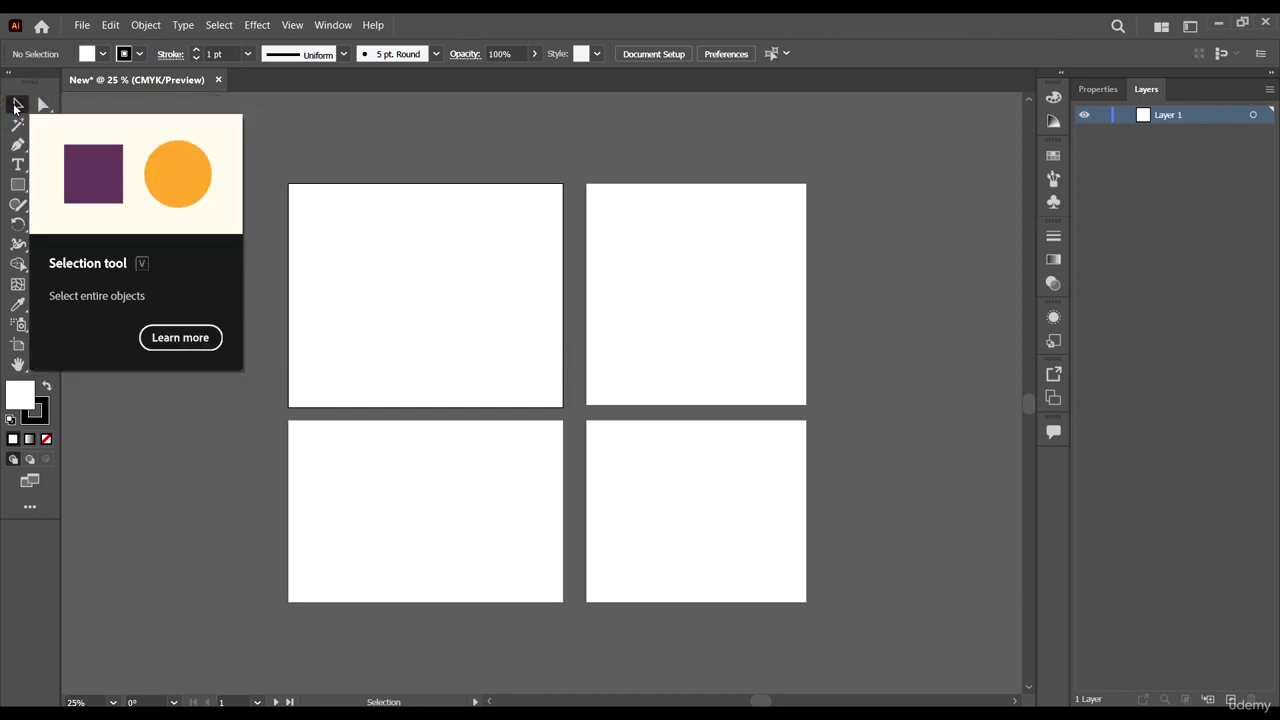
Draw three white rectangles of different sizes, one above another, on the empty canvas left of the artboards
left_click(17, 186)
mouse_move(145, 153)
left_mouse_down()
mouse_move(264, 360)
mouse_move(281, 275)
mouse_move(198, 214)
left_mouse_up()
left_click_drag(123, 266, 263, 407)
mouse_move(246, 481)
left_mouse_down()
mouse_move(90, 603)
mouse_move(101, 606)
left_mouse_up()
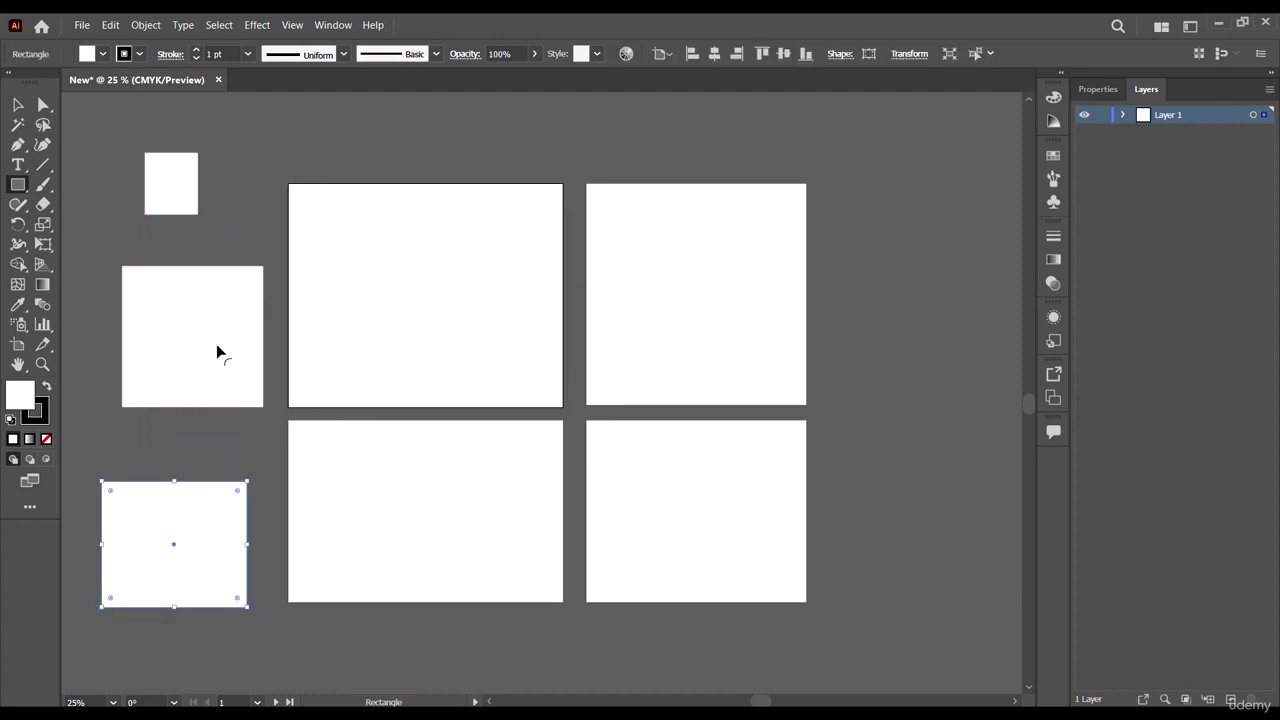
With the Selection tool, move the middle rectangle slightly up and to the left and slightly enlarge the small upper rectangle
left_click(18, 104)
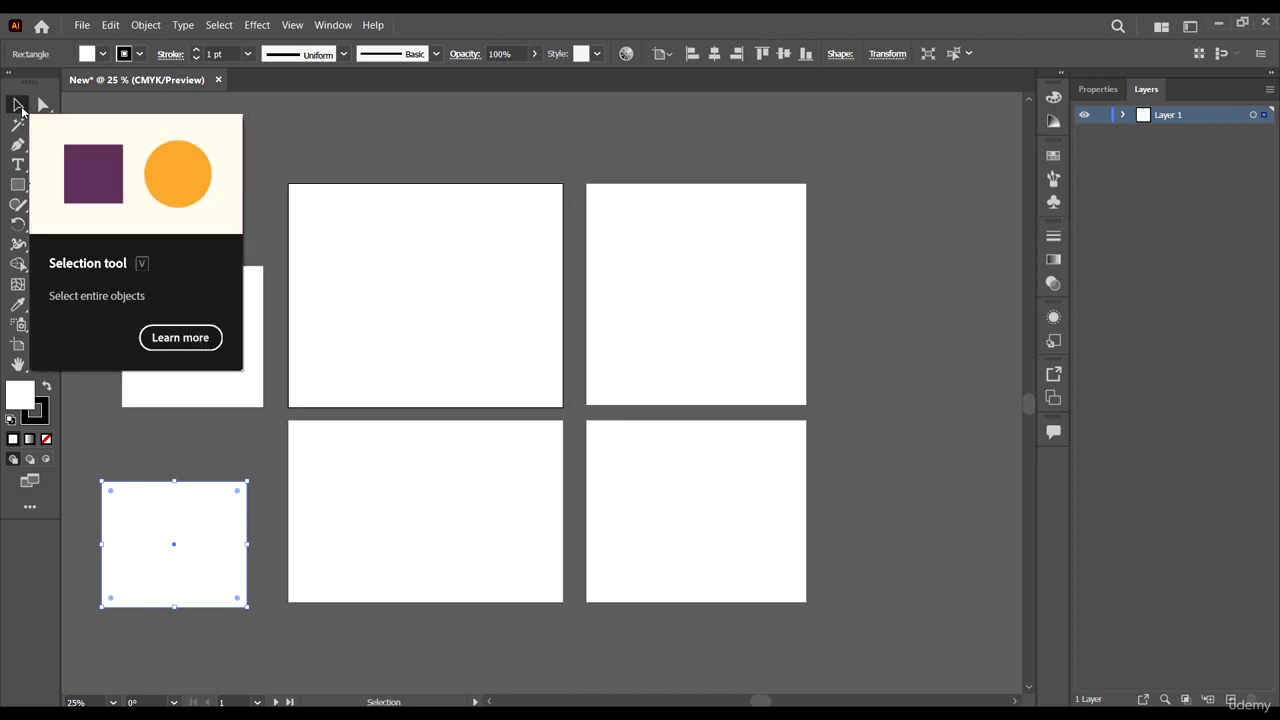
left_click(15, 108)
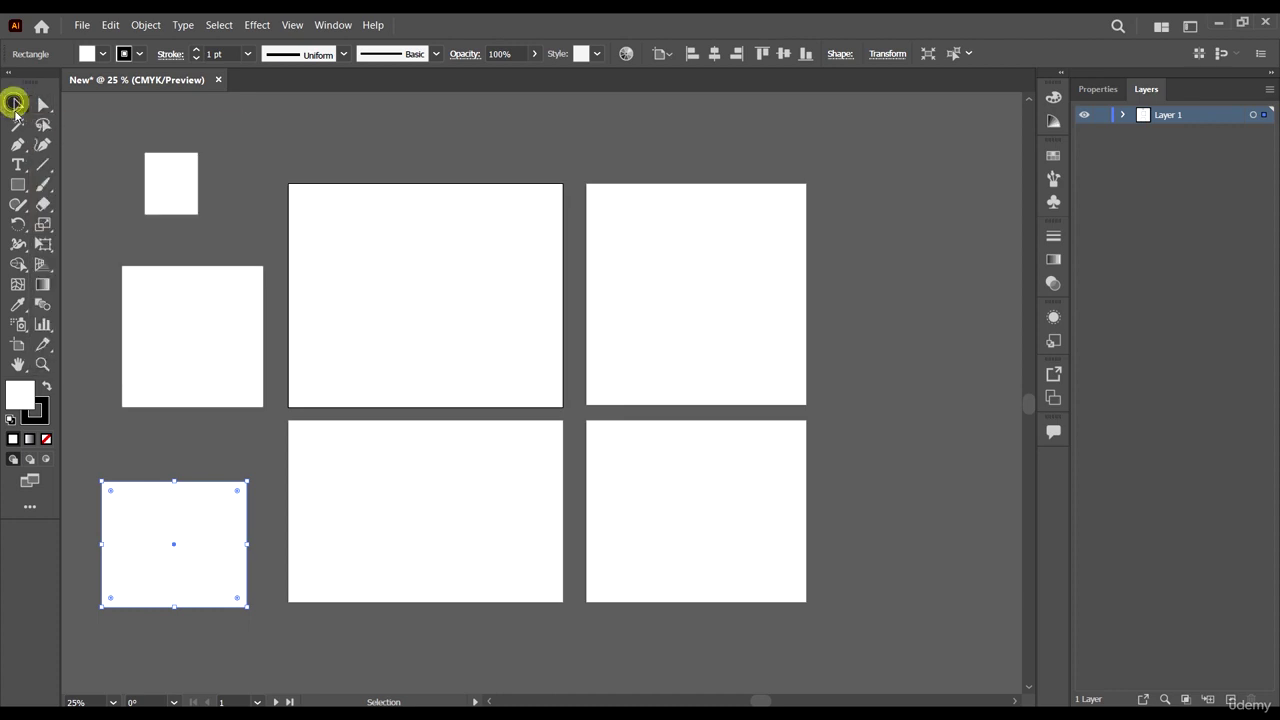
left_click(316, 124)
left_click(172, 294)
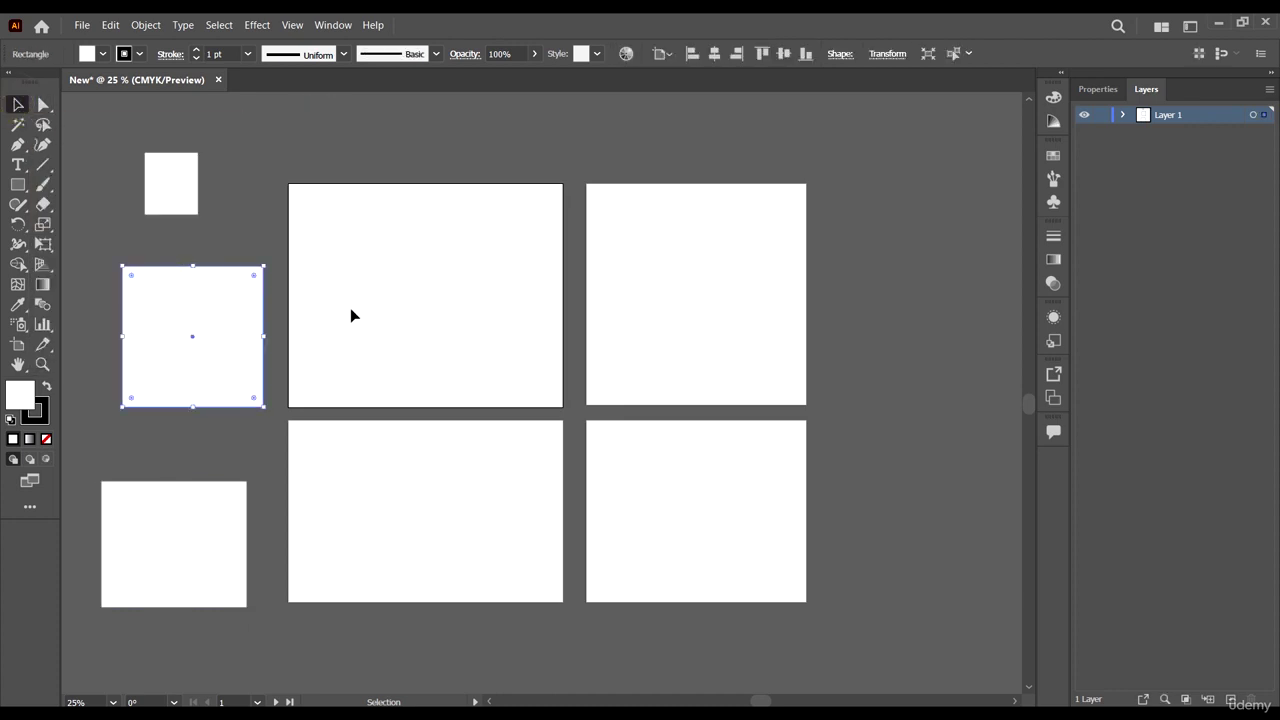
mouse_move(195, 340)
left_mouse_down()
mouse_move(174, 314)
mouse_move(306, 330)
mouse_move(197, 321)
left_mouse_up()
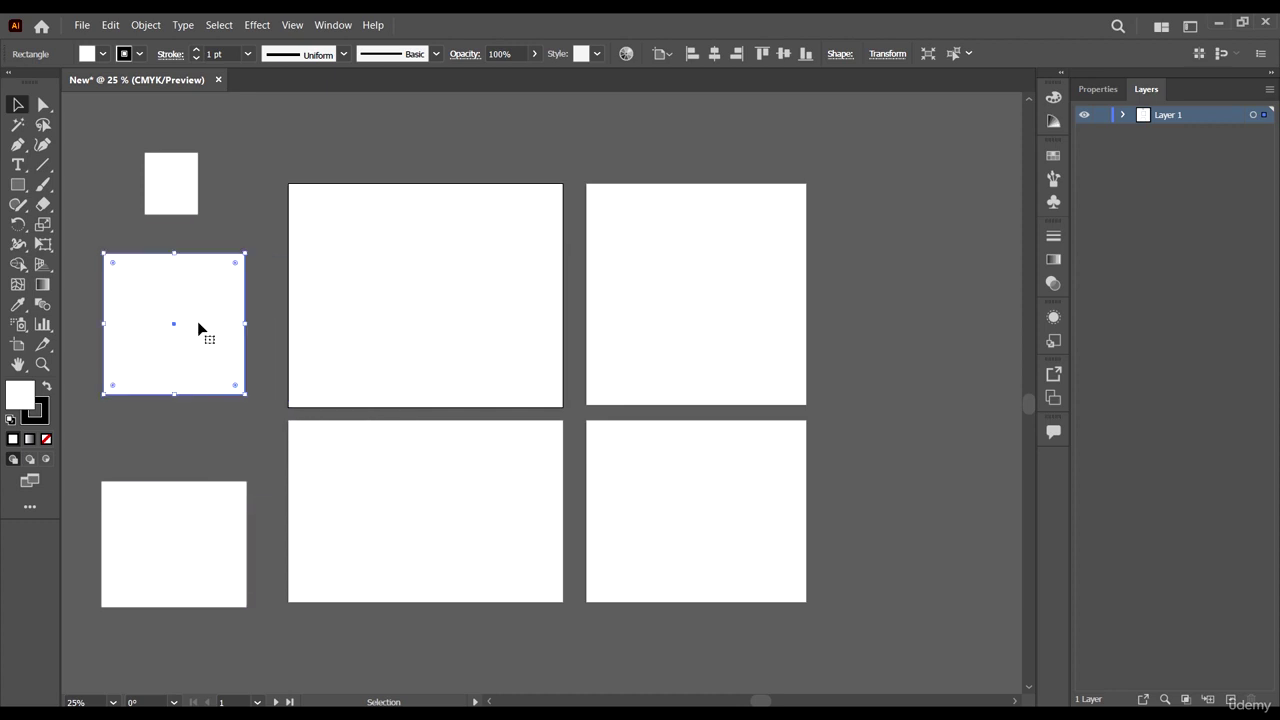
left_click(172, 195)
left_click_drag(198, 214, 209, 212)
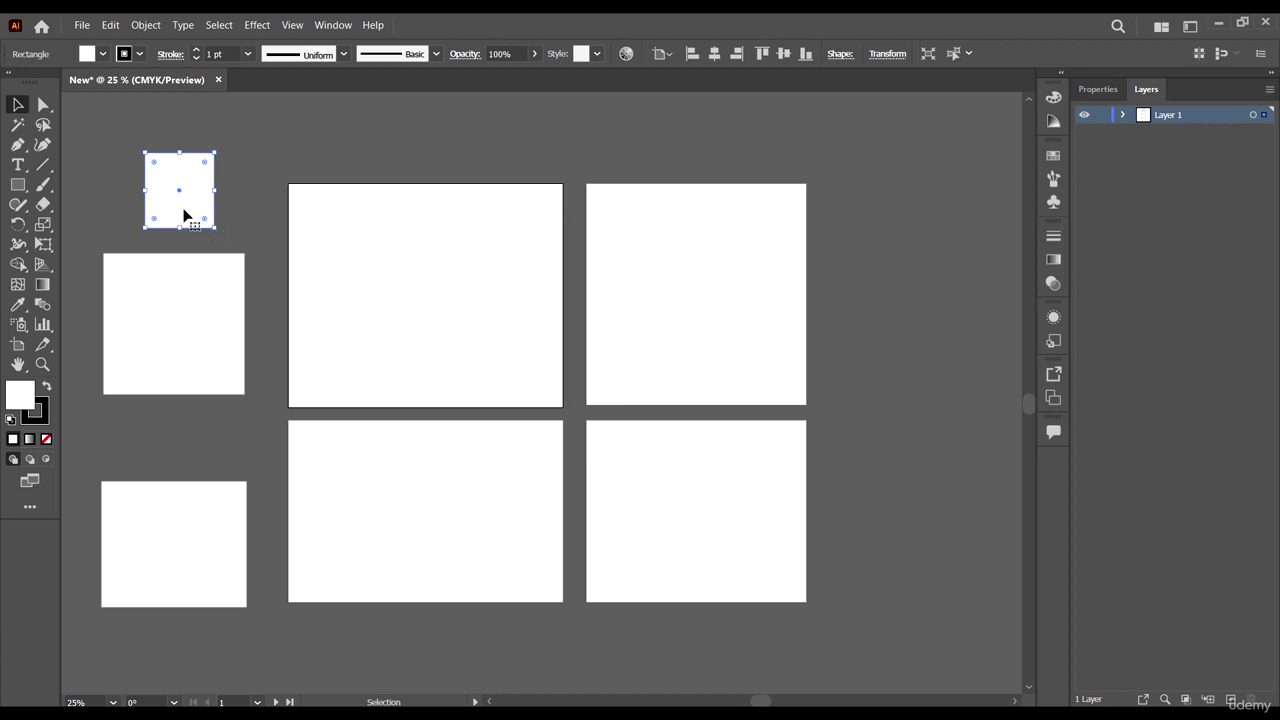
Zoom in to 50% on the rectangles beside the artboards and pan the canvas vertically to examine them
scroll(163, 191, "up", 1)
scroll(230, 302, "up", 1)
scroll(230, 302, "left", 1)
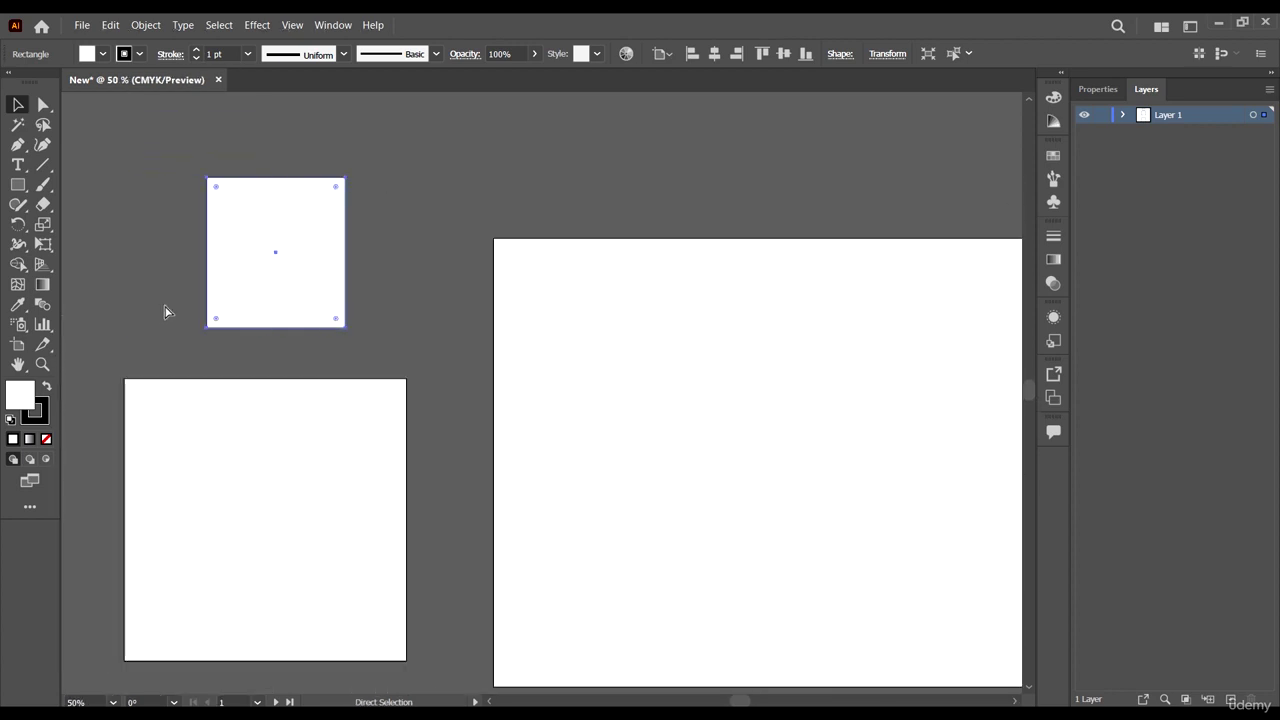
scroll(349, 343, "up", 1)
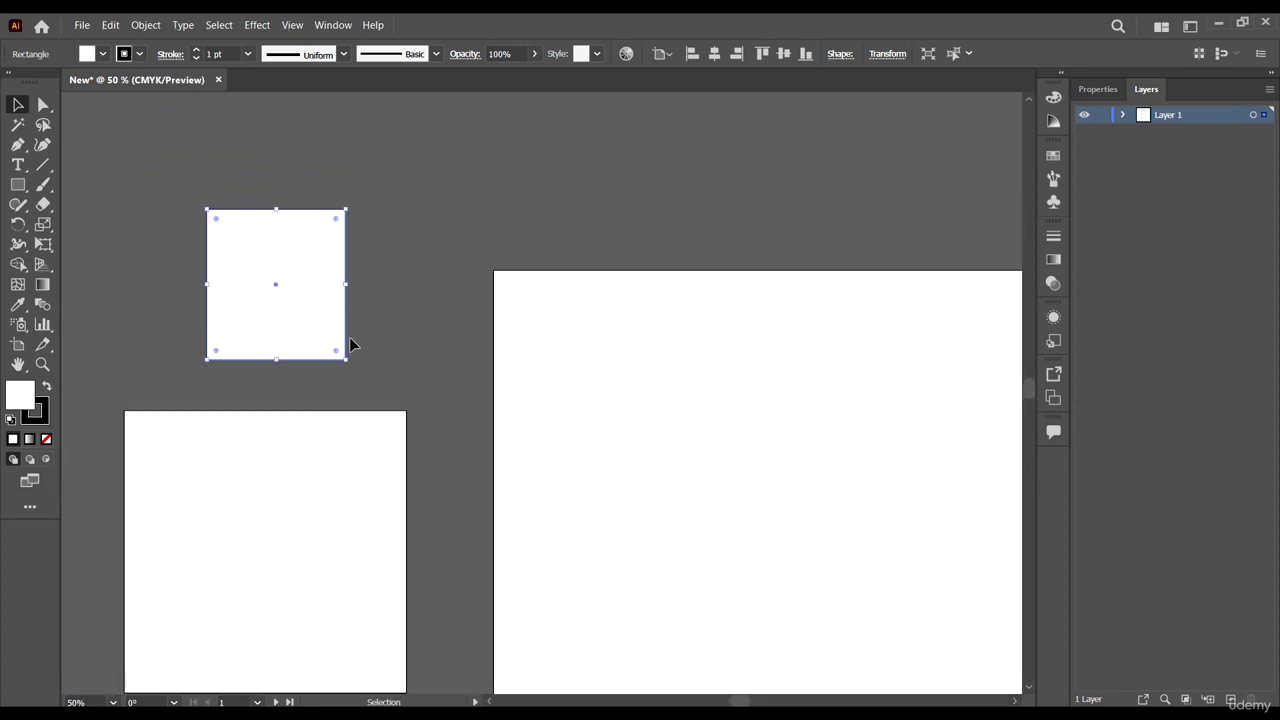
scroll(349, 343, "down", 2)
scroll(349, 343, "up", 1)
scroll(349, 340, "down", 1)
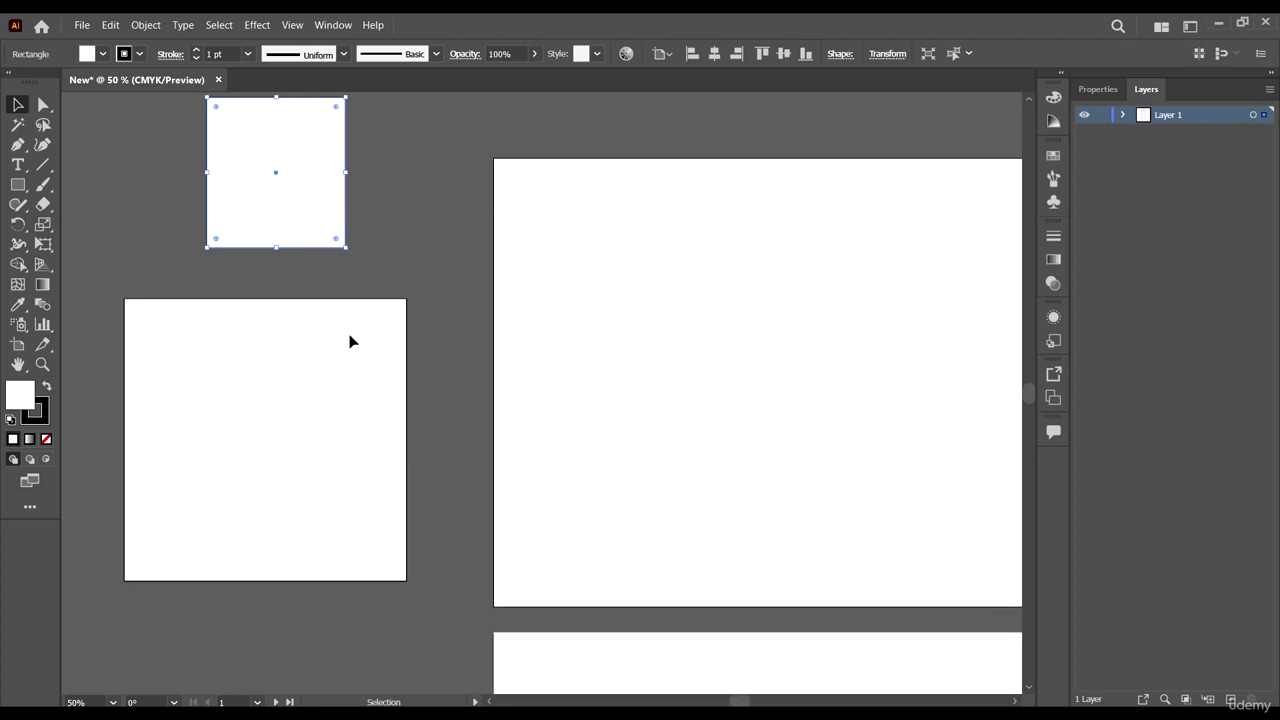
scroll(349, 337, "up", 2)
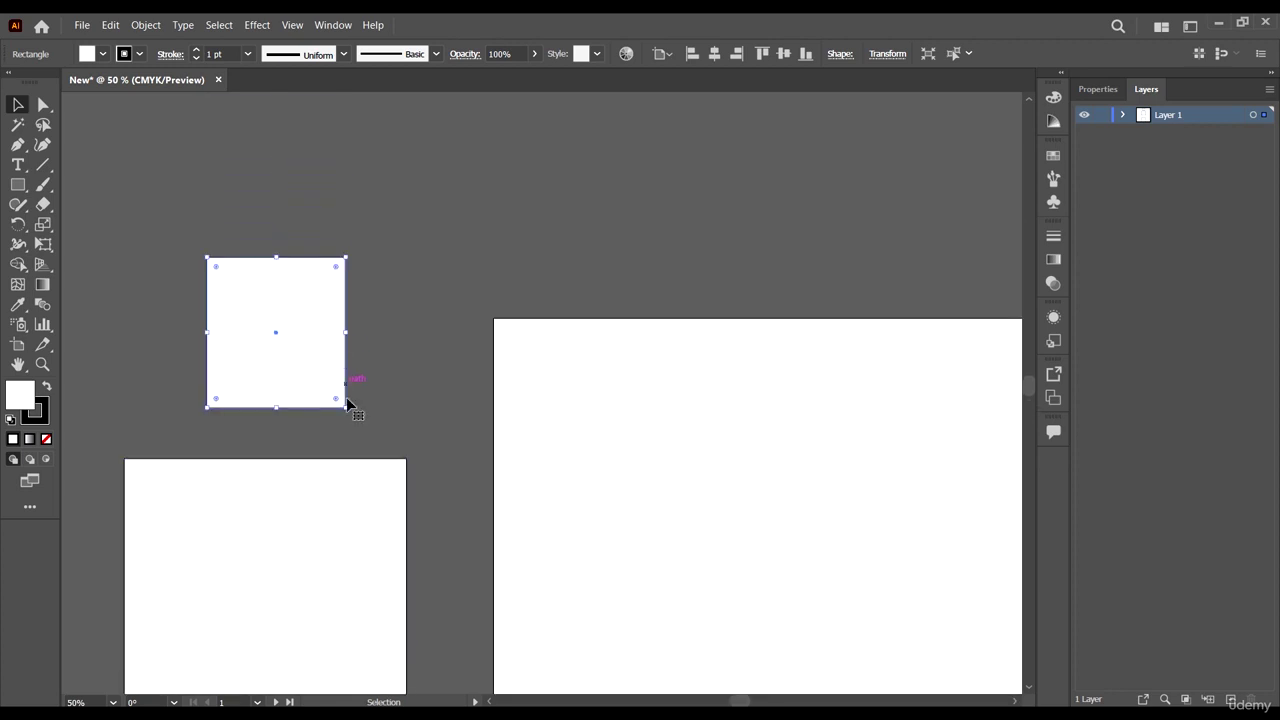
scroll(349, 398, "down", 1)
scroll(349, 385, "up", 1)
scroll(348, 380, "down", 1)
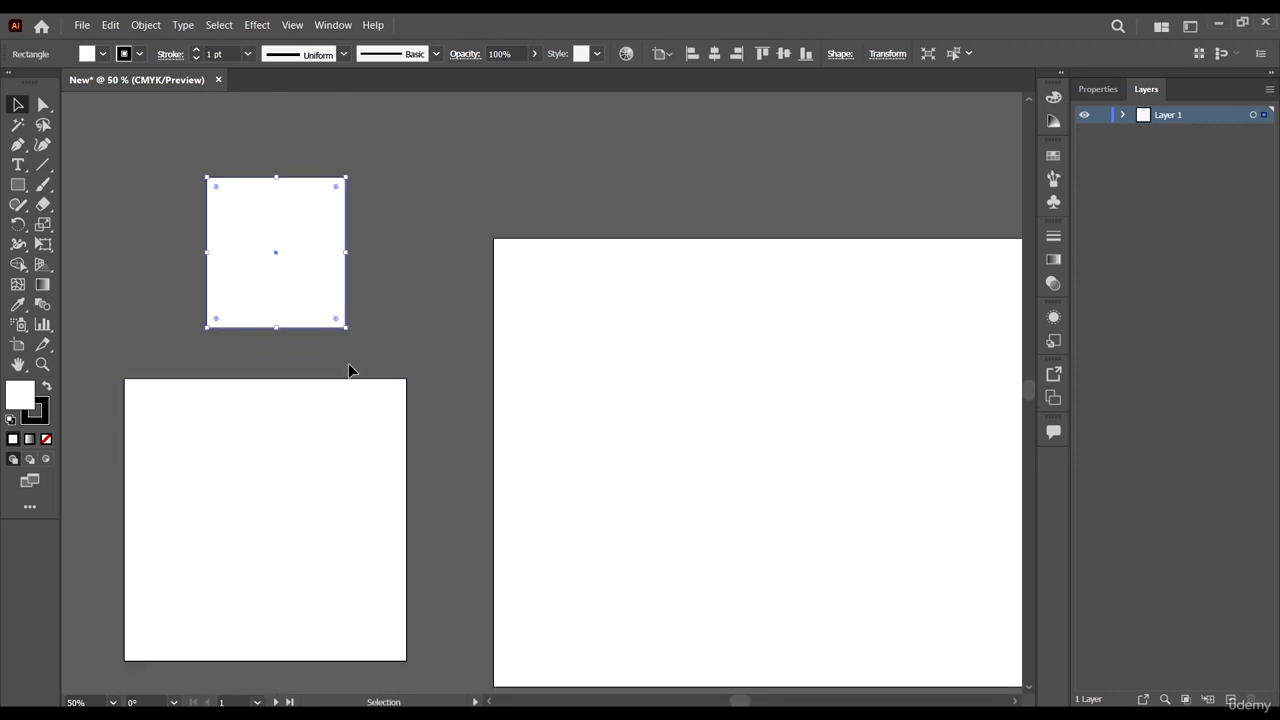
Zoom repeatedly out and in around the small upper rectangle, finishing at 66.67% magnification
scroll(349, 336, "down", 2)
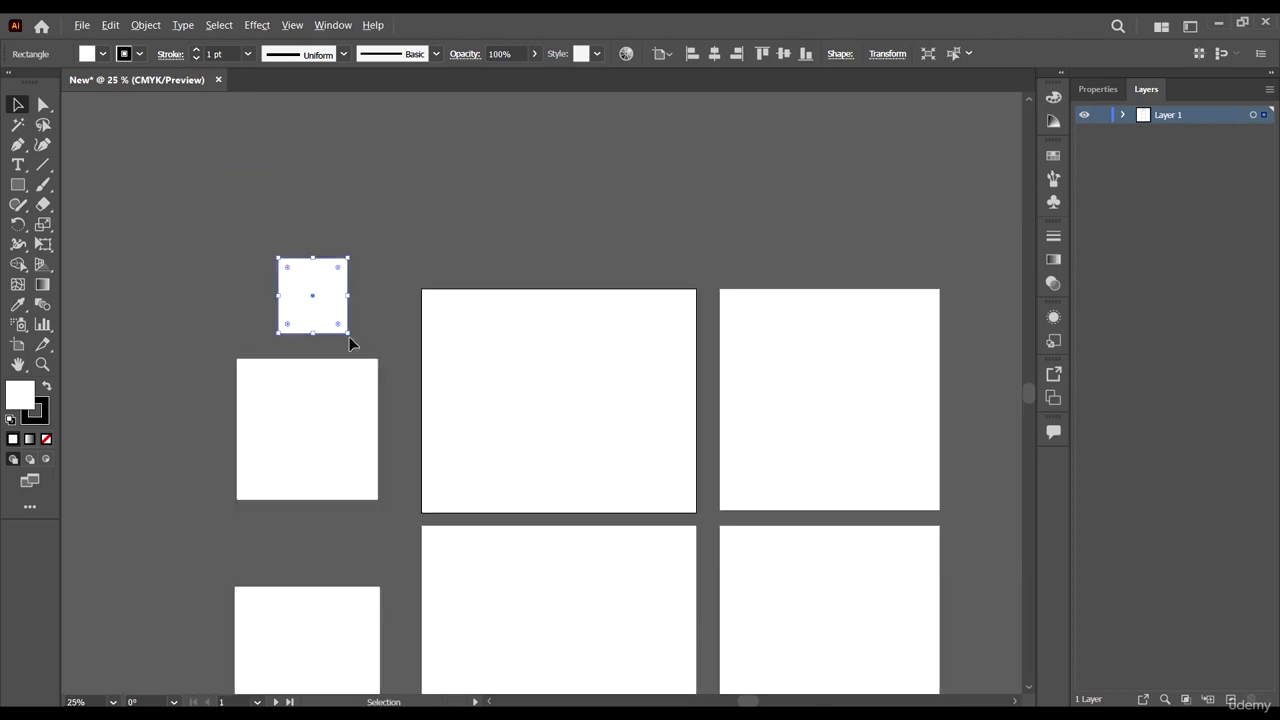
scroll(286, 320, "up", 3)
scroll(334, 343, "up", 1)
scroll(391, 400, "up", 1)
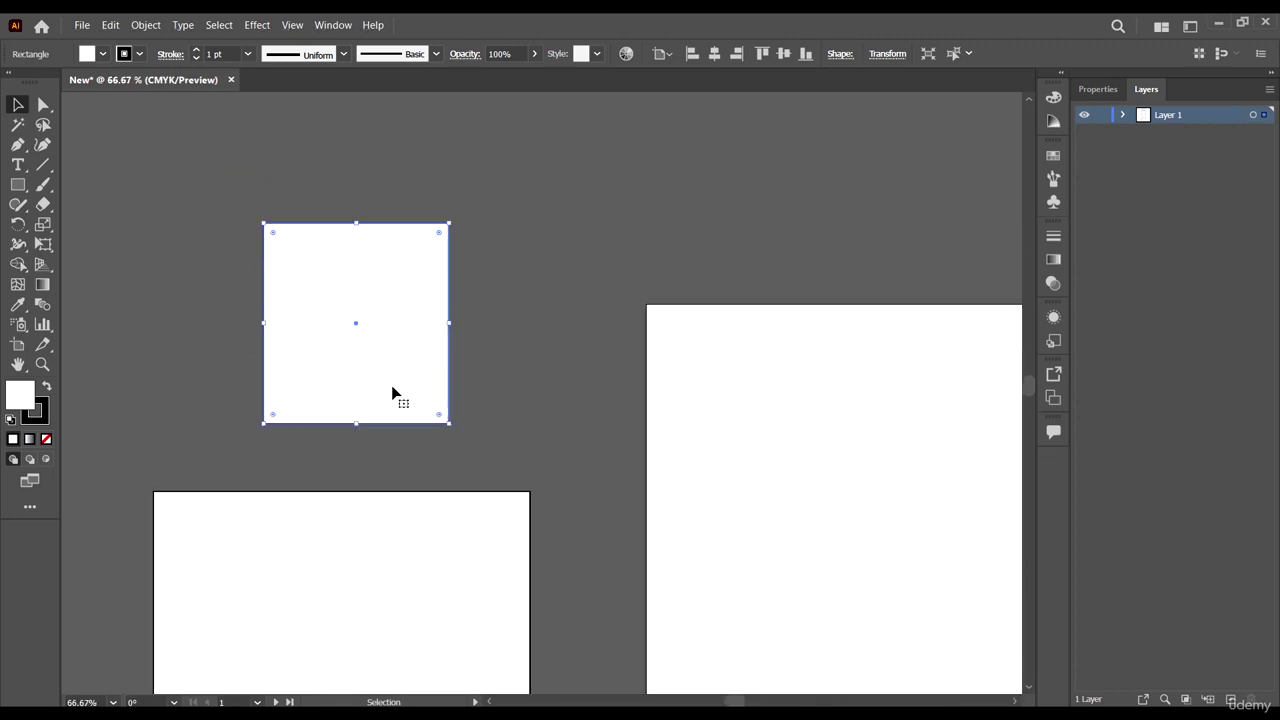
scroll(391, 385, "down", 3)
scroll(390, 400, "up", 4)
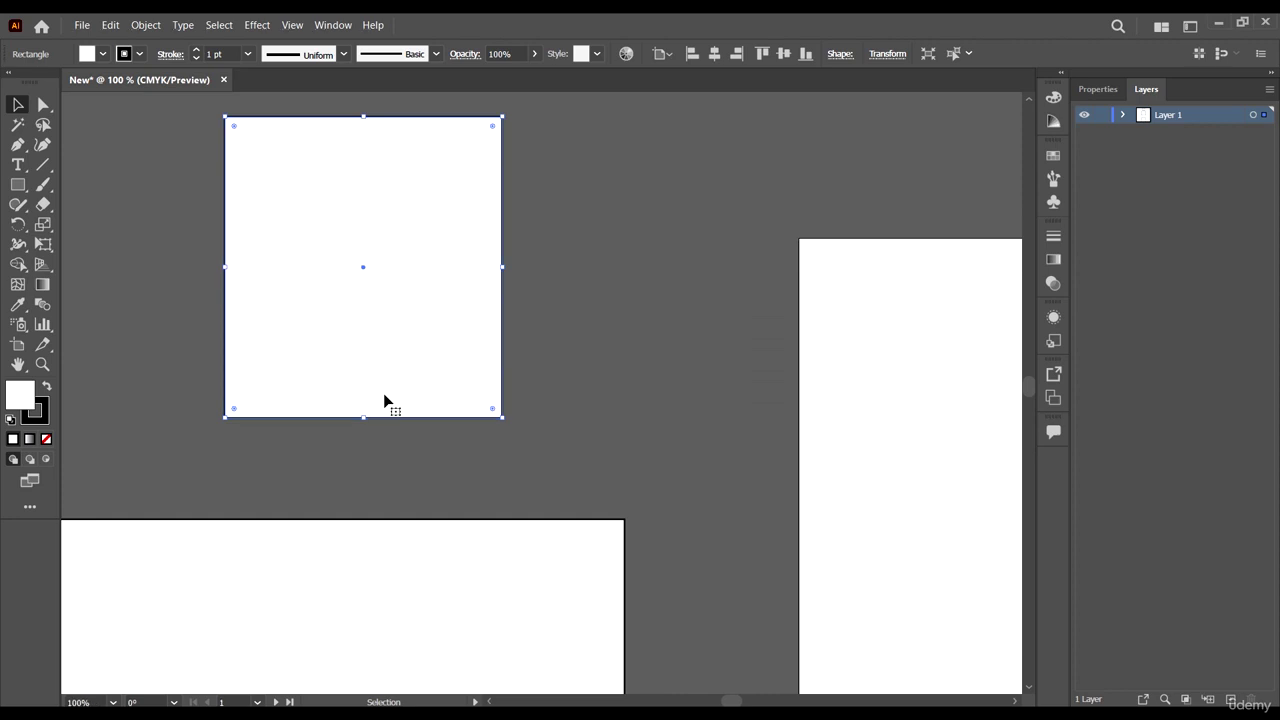
scroll(385, 400, "down", 3)
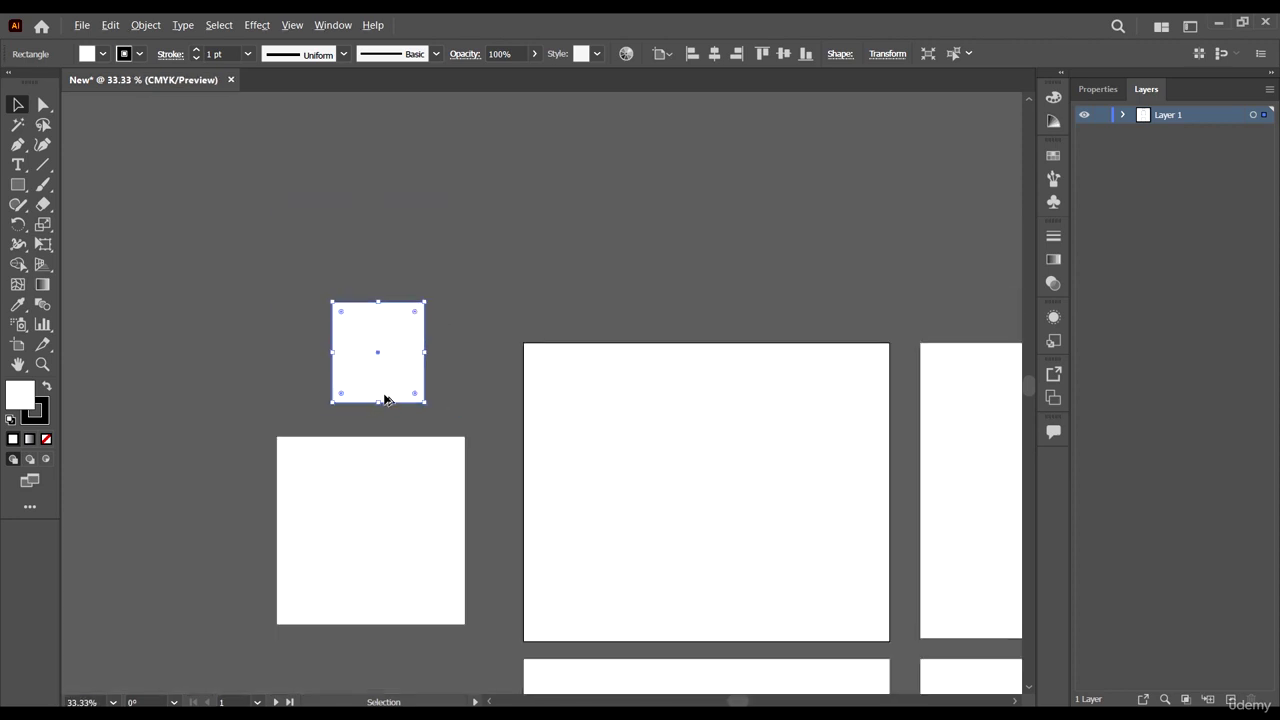
scroll(386, 400, "up", 2)
scroll(385, 400, "up", 2)
scroll(385, 400, "down", 4)
scroll(385, 400, "up", 3)
scroll(385, 400, "down", 3)
scroll(383, 396, "up", 4)
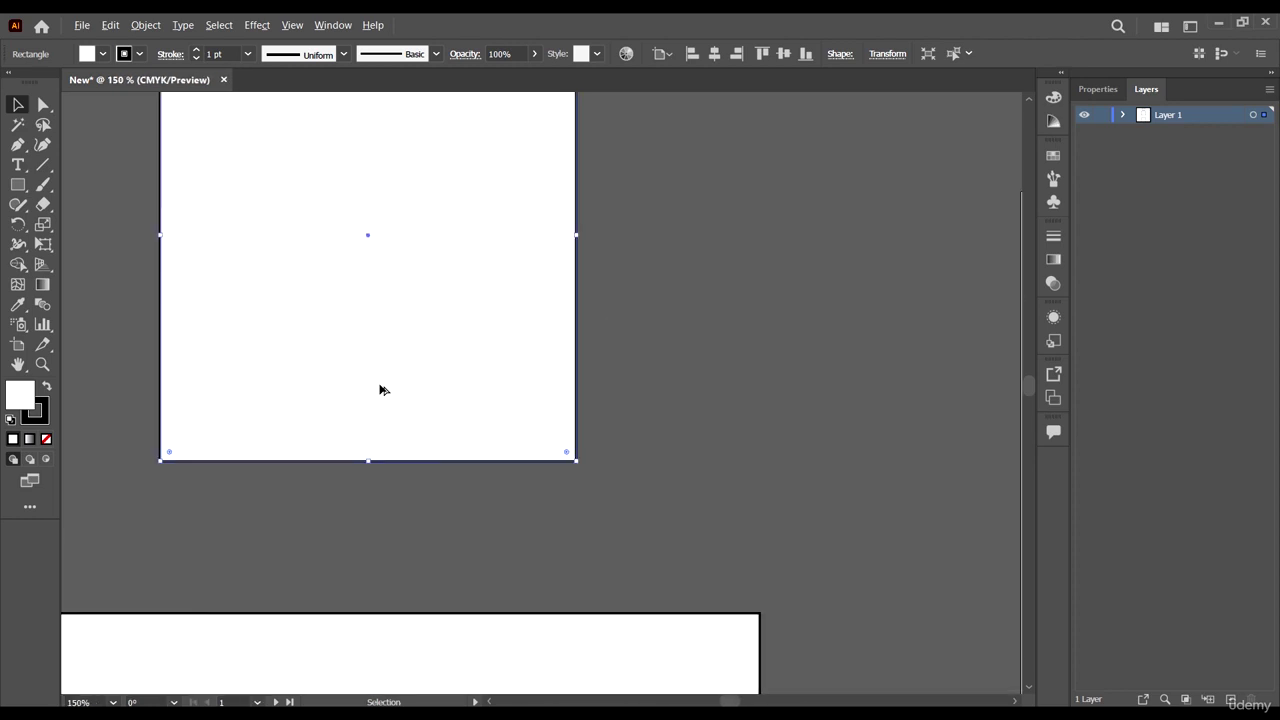
scroll(381, 390, "down", 3)
scroll(380, 390, "up", 3)
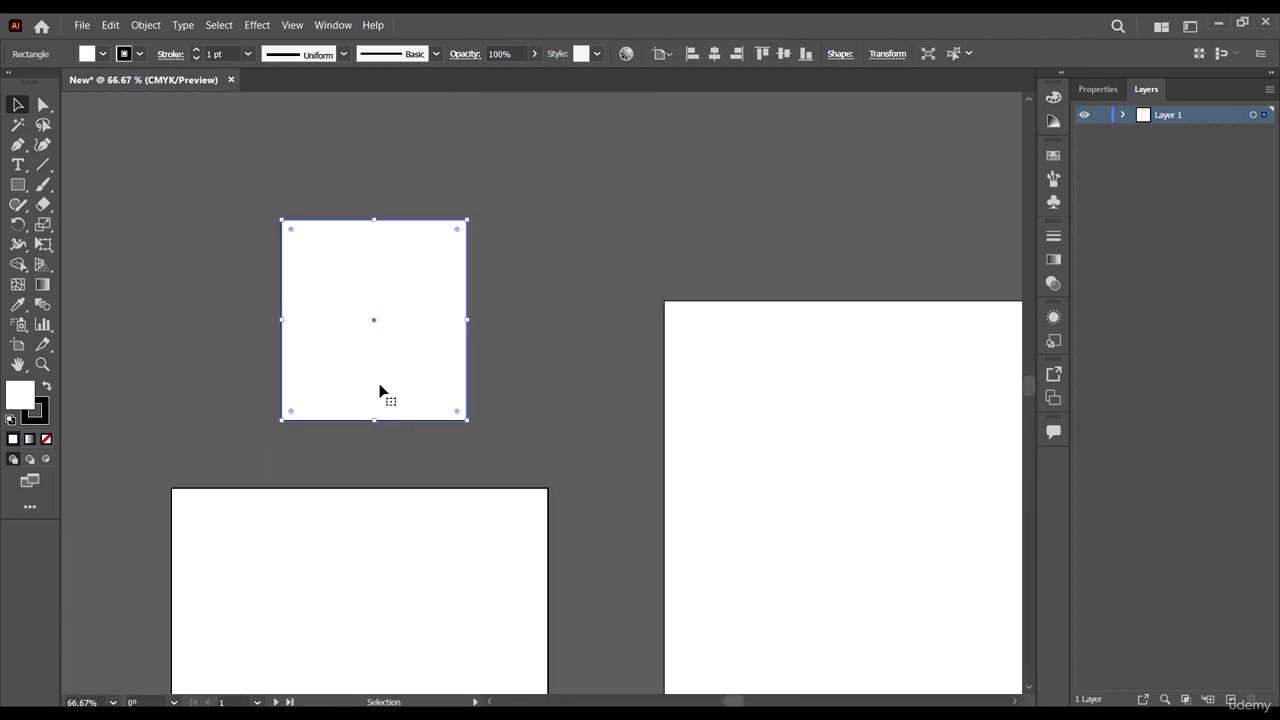
Pan the canvas sideways between the small upper rectangle and the first artboard, keeping the 66.67% magnification
scroll(380, 390, "left", 2)
scroll(380, 390, "right", 4)
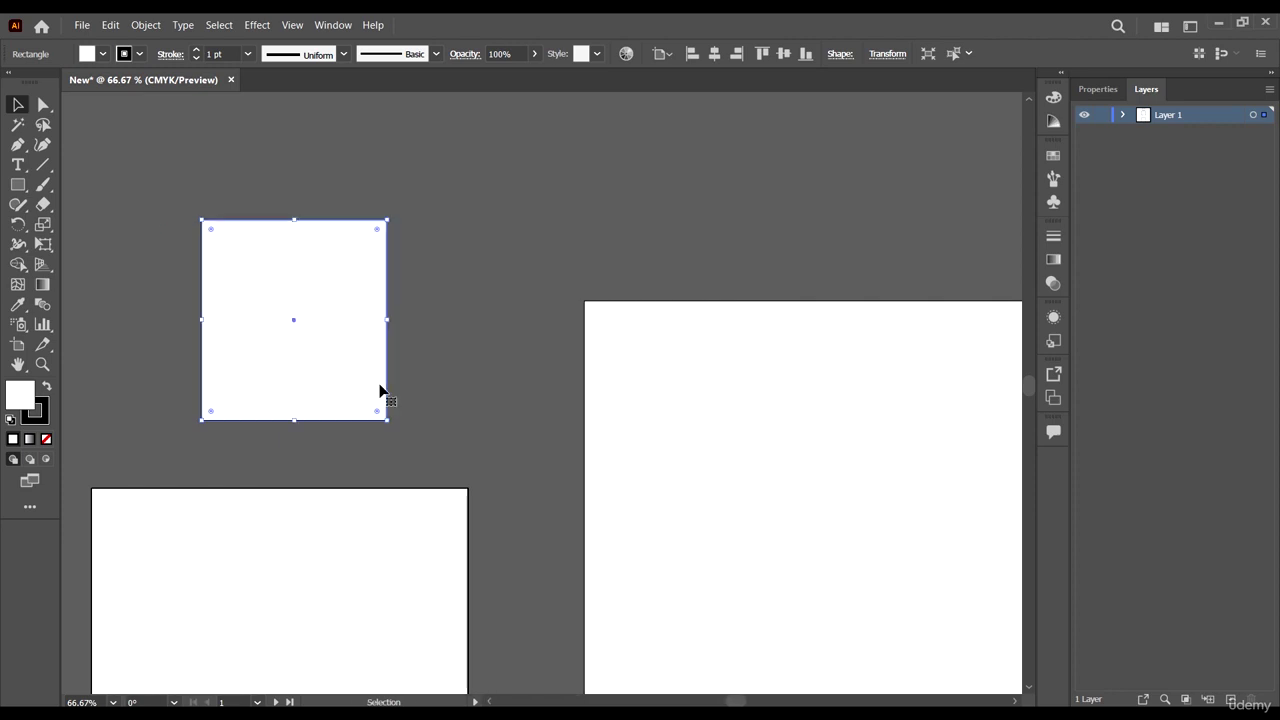
key("ctrl")
scroll(379, 388, "left", 4)
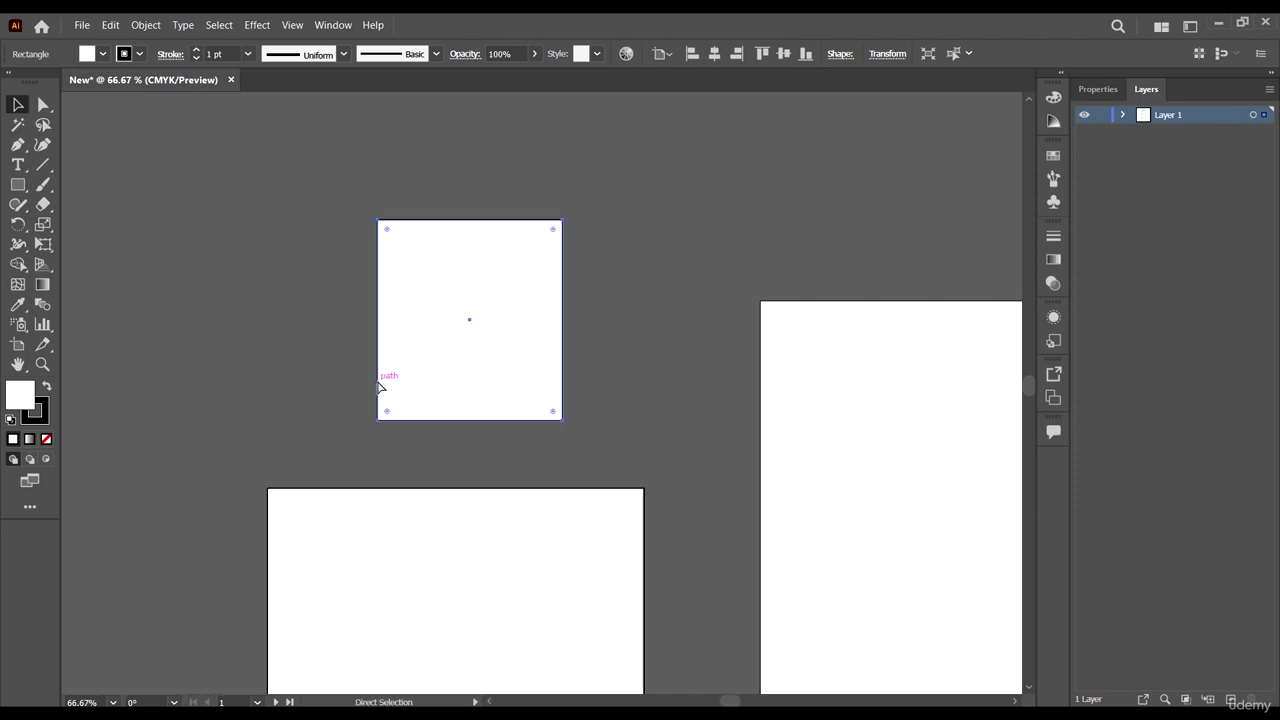
scroll(379, 388, "right", 4)
scroll(379, 388, "right", 1)
scroll(379, 388, "left", 4)
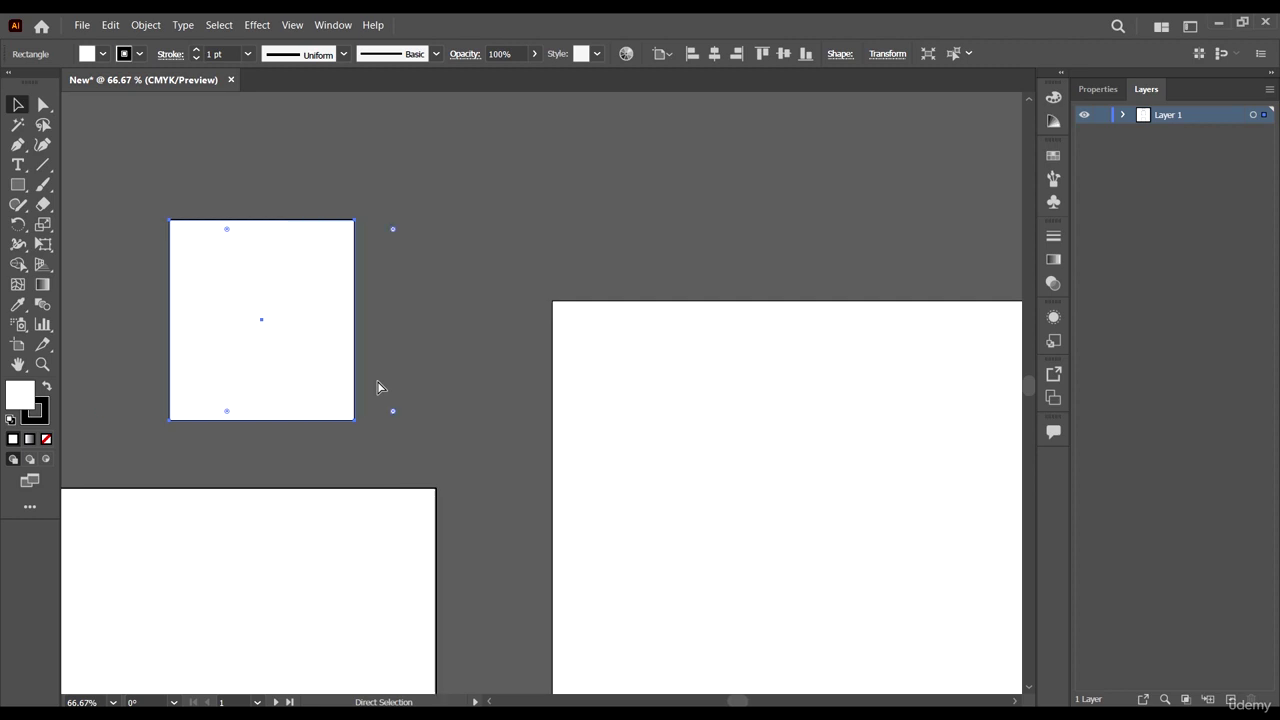
key("ctrl")
scroll(379, 388, "left", 2)
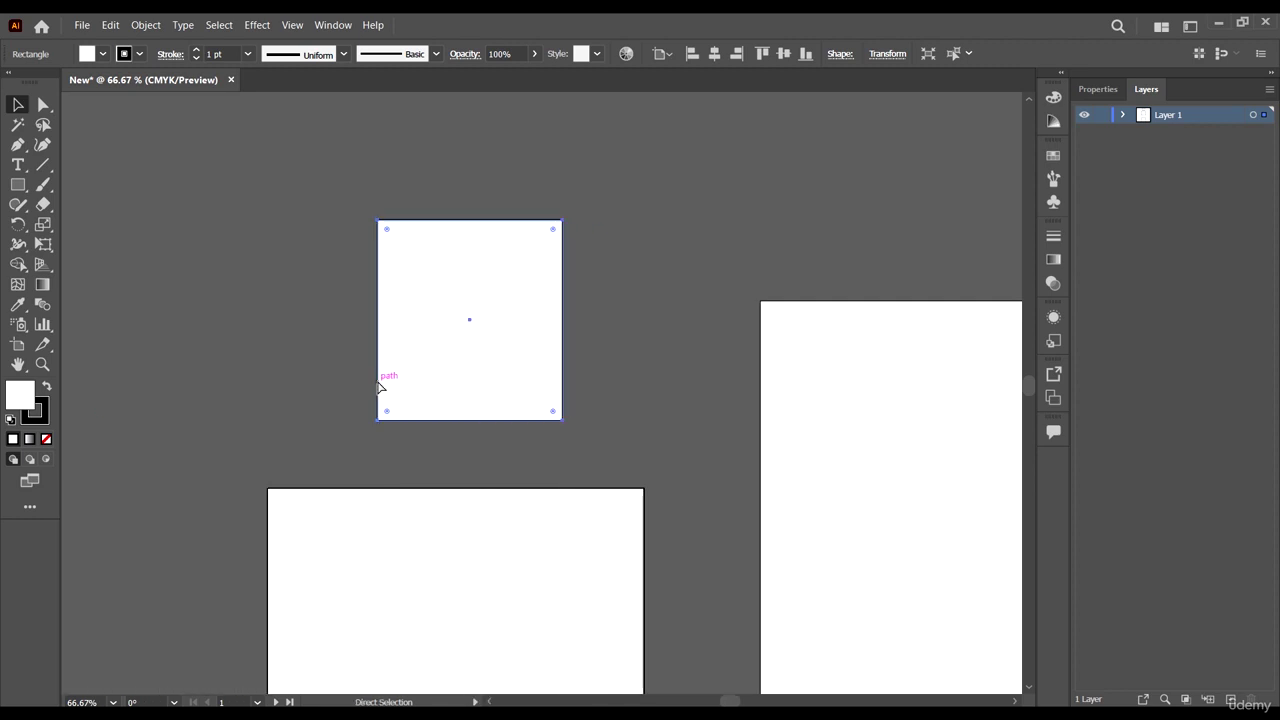
scroll(379, 388, "right", 5)
scroll(363, 372, "right", 2)
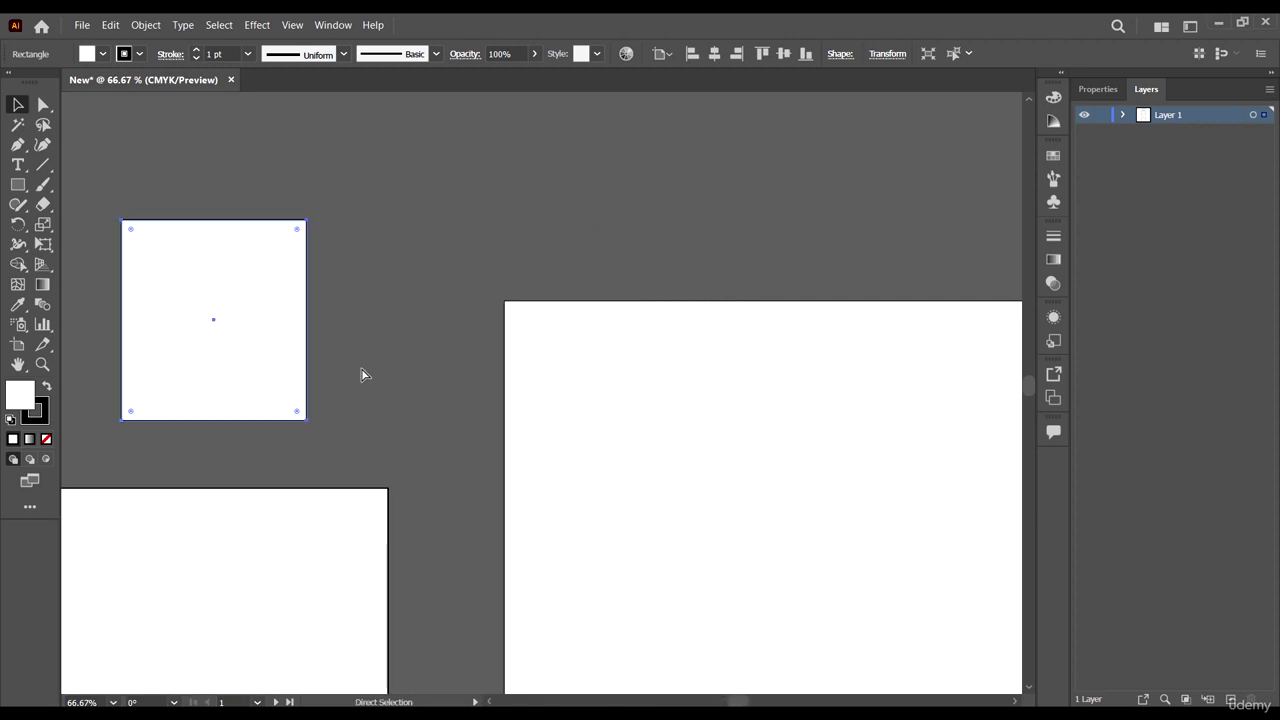
scroll(362, 374, "left", 2)
scroll(363, 372, "right", 2)
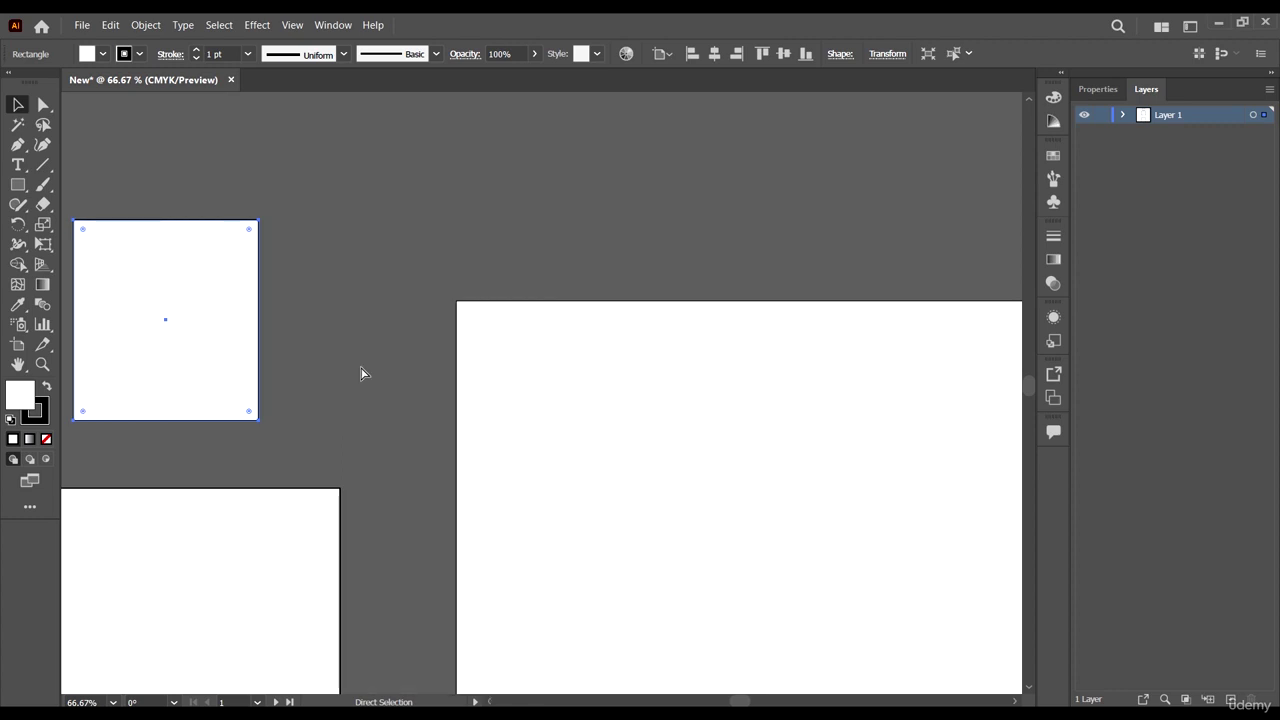
scroll(355, 368, "left", 5)
scroll(320, 365, "up", 1)
scroll(330, 370, "up", 1)
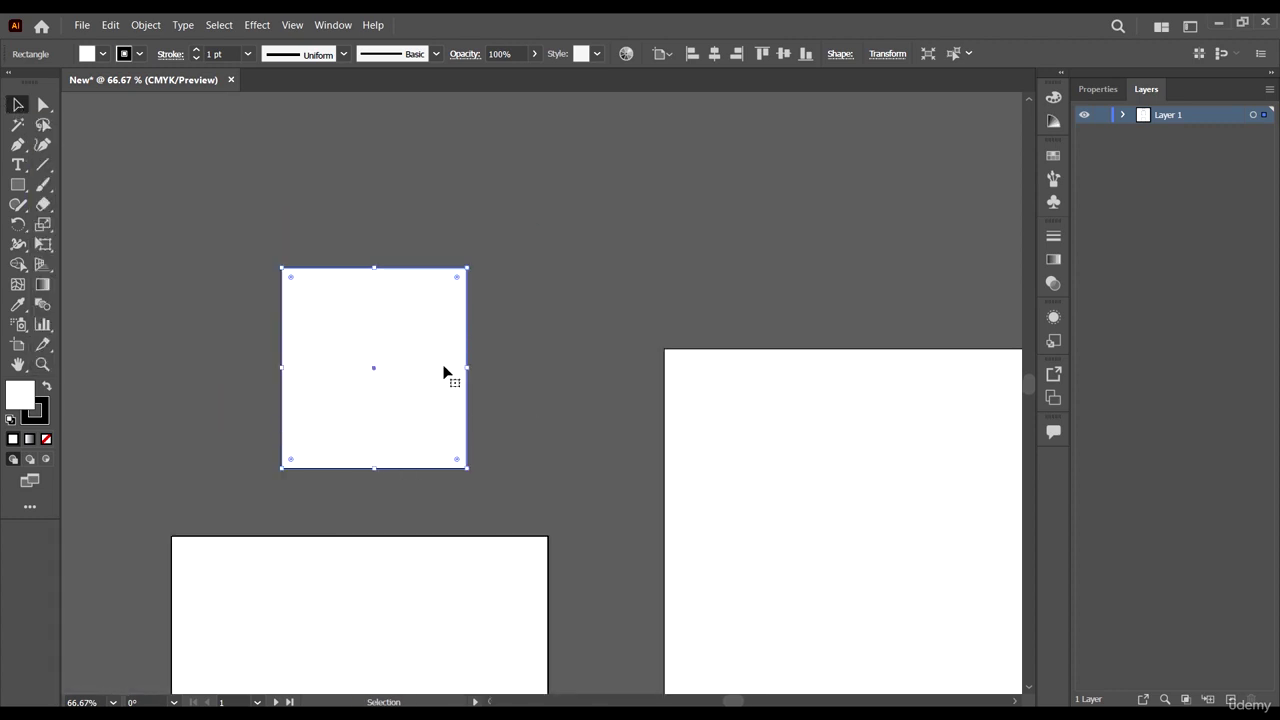
Move the middle rectangle to the left and the small upper rectangle farther up, and clear the selection
left_click(364, 433)
left_click(377, 578)
scroll(378, 554, "down", 2)
scroll(378, 554, "down", 3)
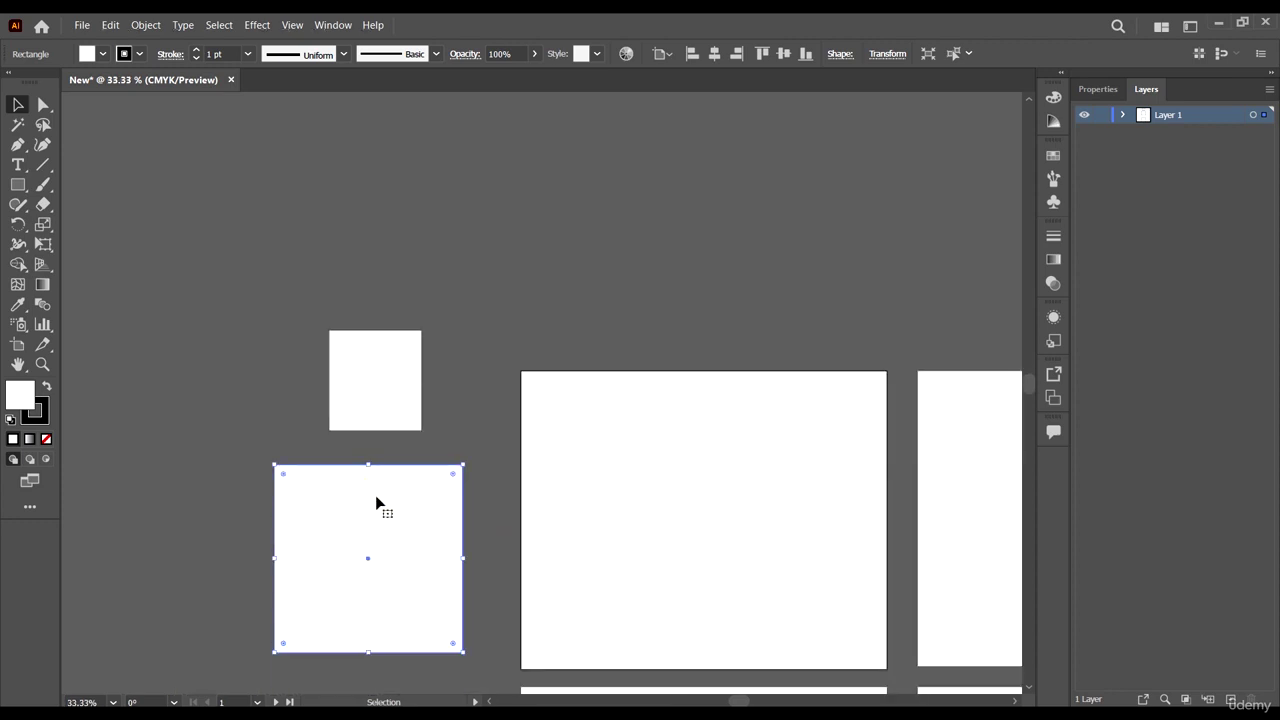
left_click_drag(377, 503, 338, 540)
left_click_drag(406, 425, 396, 287)
left_click(417, 437)
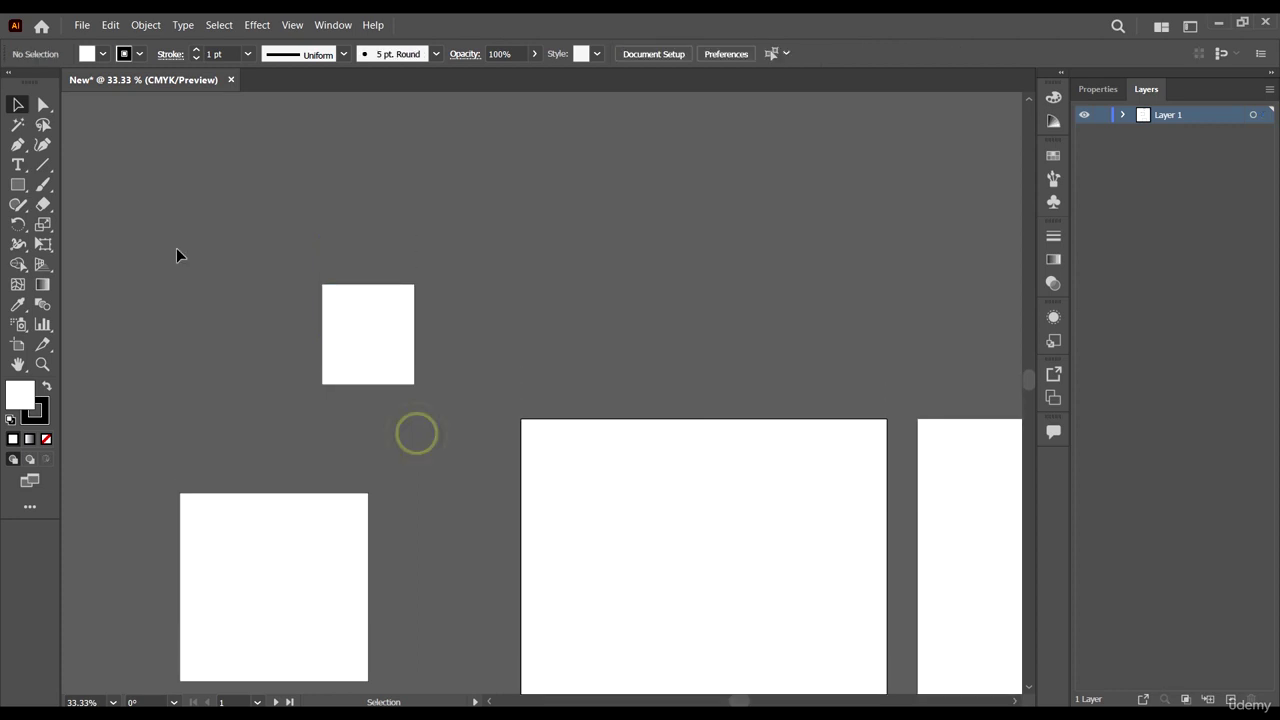
Select the small upper rectangle with the Direct Selection tool so its anchor points can be edited
scroll(176, 250, "up", 2)
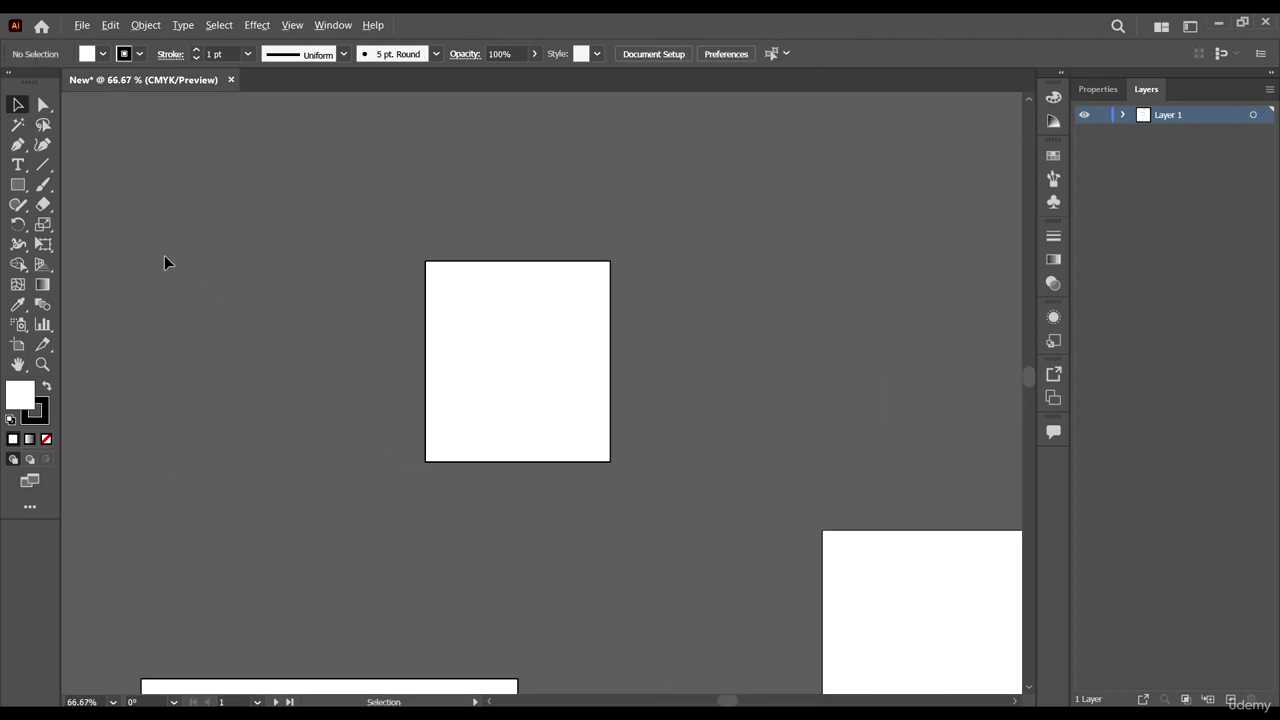
left_click(40, 104)
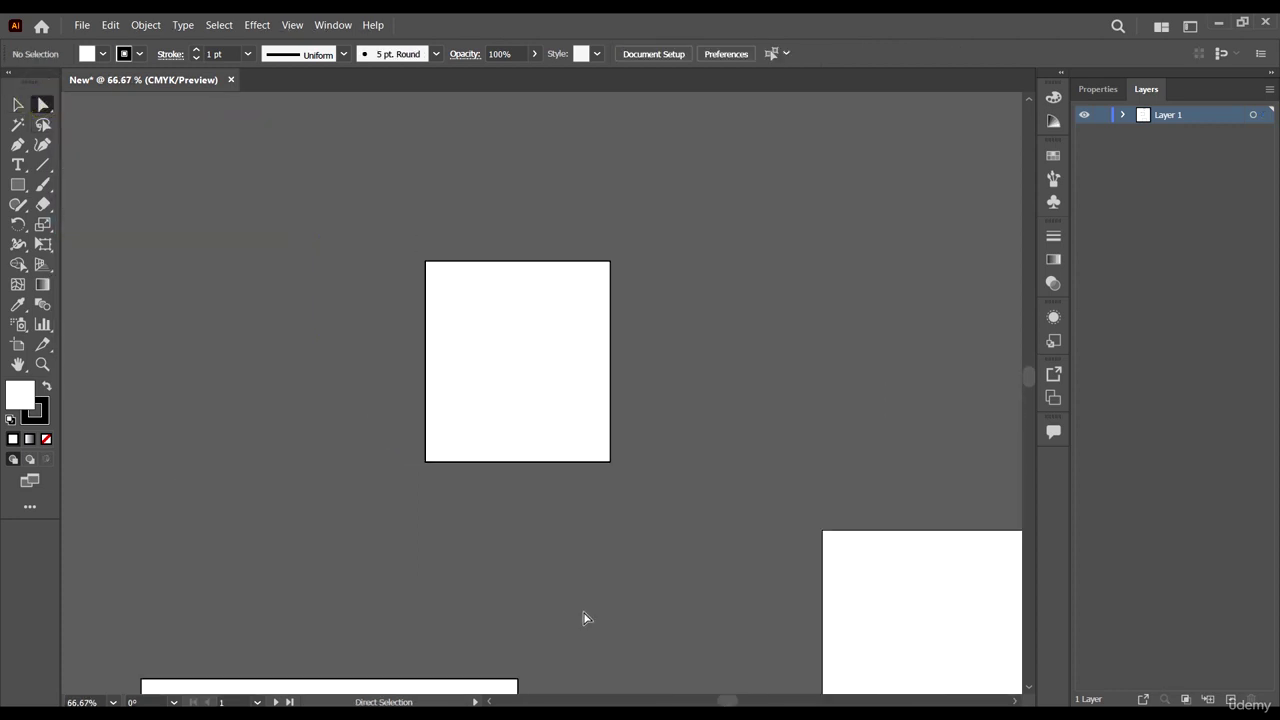
left_click(666, 566)
left_click(520, 316)
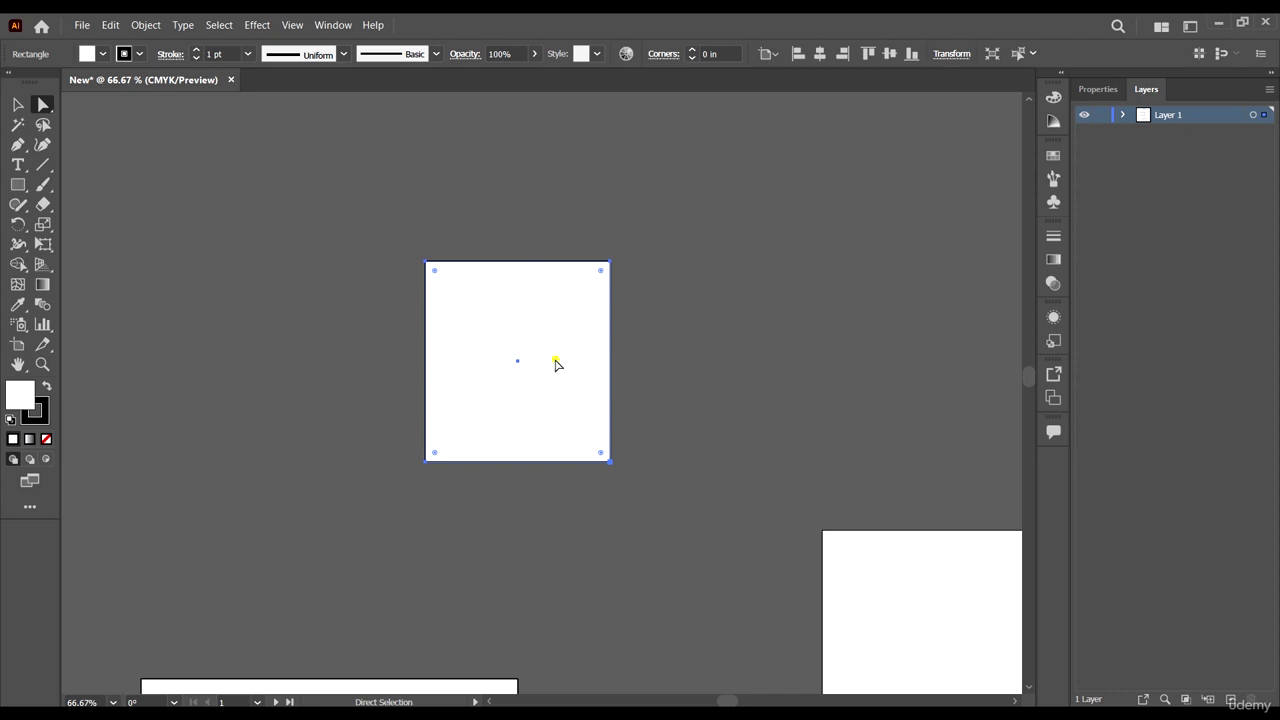
scroll(417, 270, "up", 1)
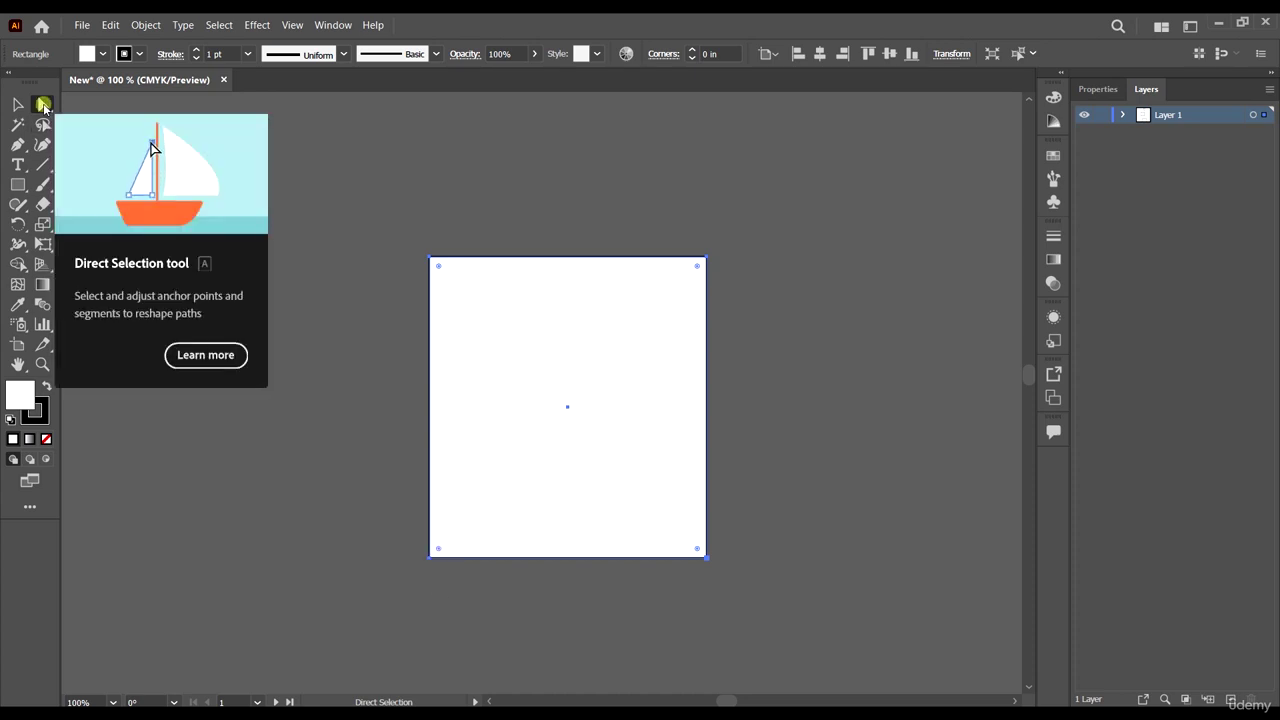
Move the small rectangle's lower-left anchor point outward to about X -6.72 in, Y -1.2 in, and show its properties
left_click(430, 557)
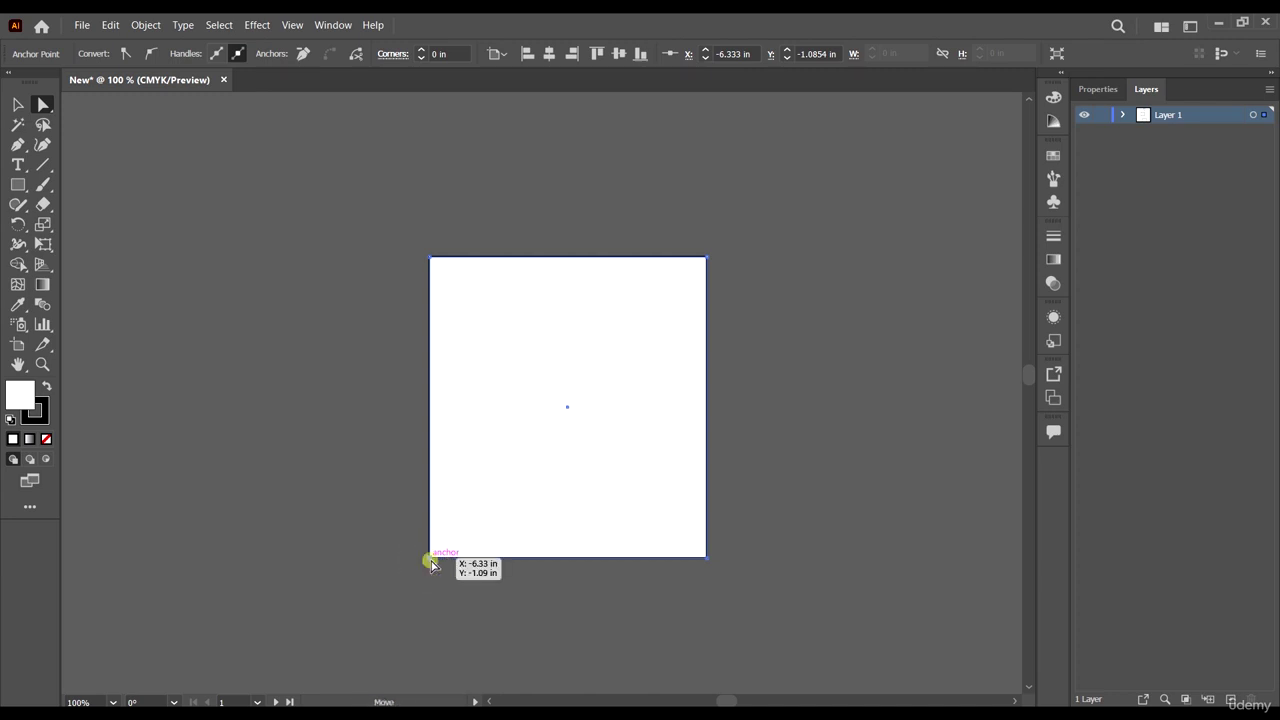
left_click_drag(429, 557, 394, 547)
left_click(1098, 89)
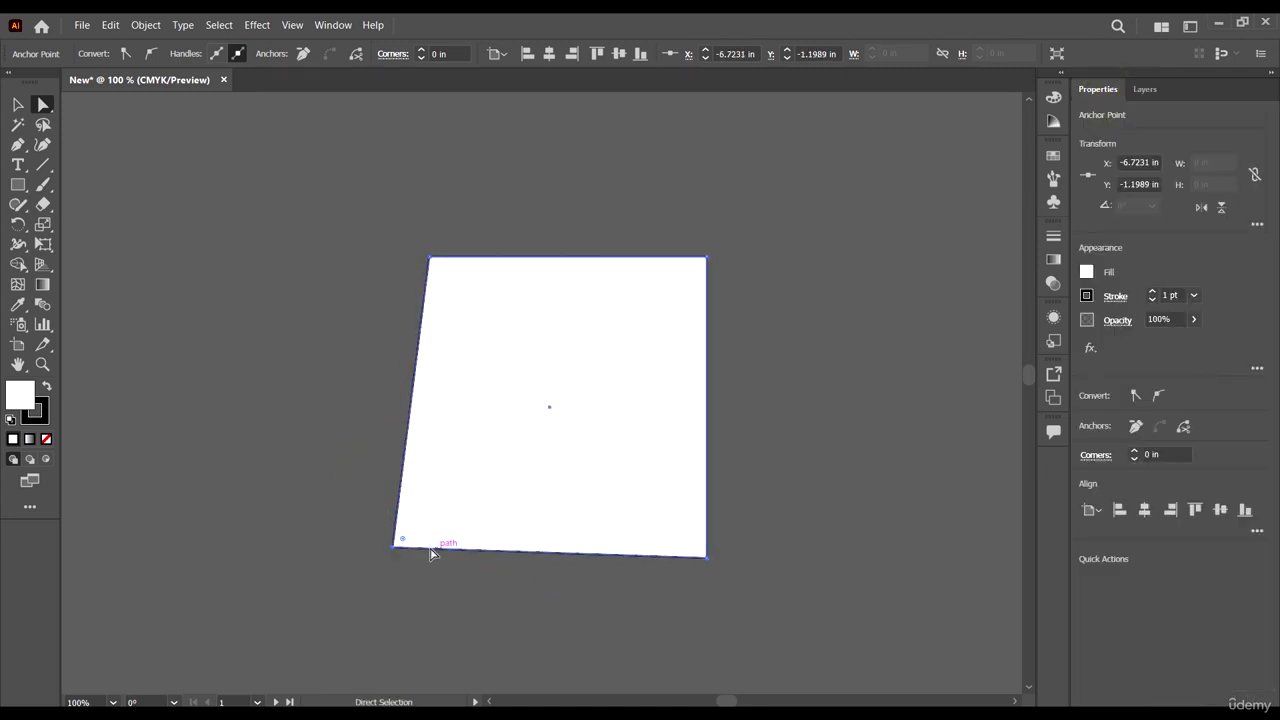
Try moving the lower-left anchor point inward and down to about X -5.51 in, Y -0.67 in, and undo the move
left_click(413, 584)
left_click_drag(395, 546, 508, 598)
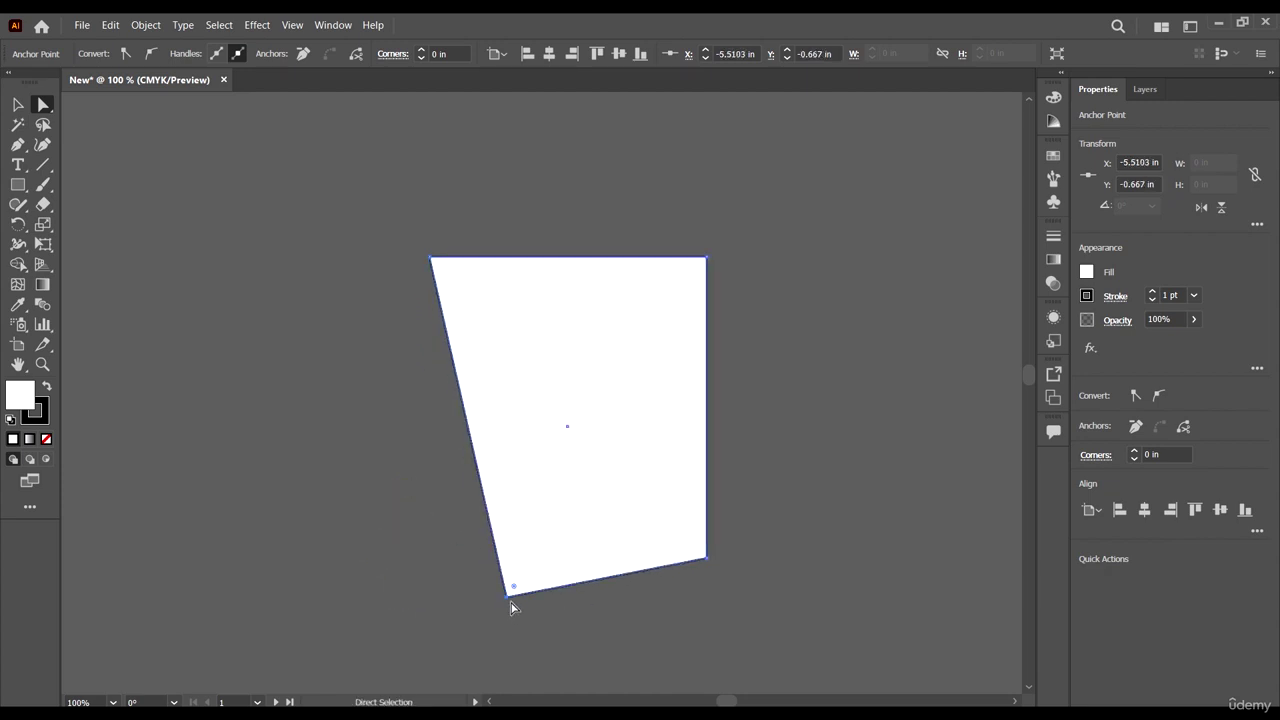
key("ctrl+z")
Move the lower-left anchor point inward to about X -5.79 in and set its Y position to -1.875 in
left_click_drag(446, 507, 488, 504)
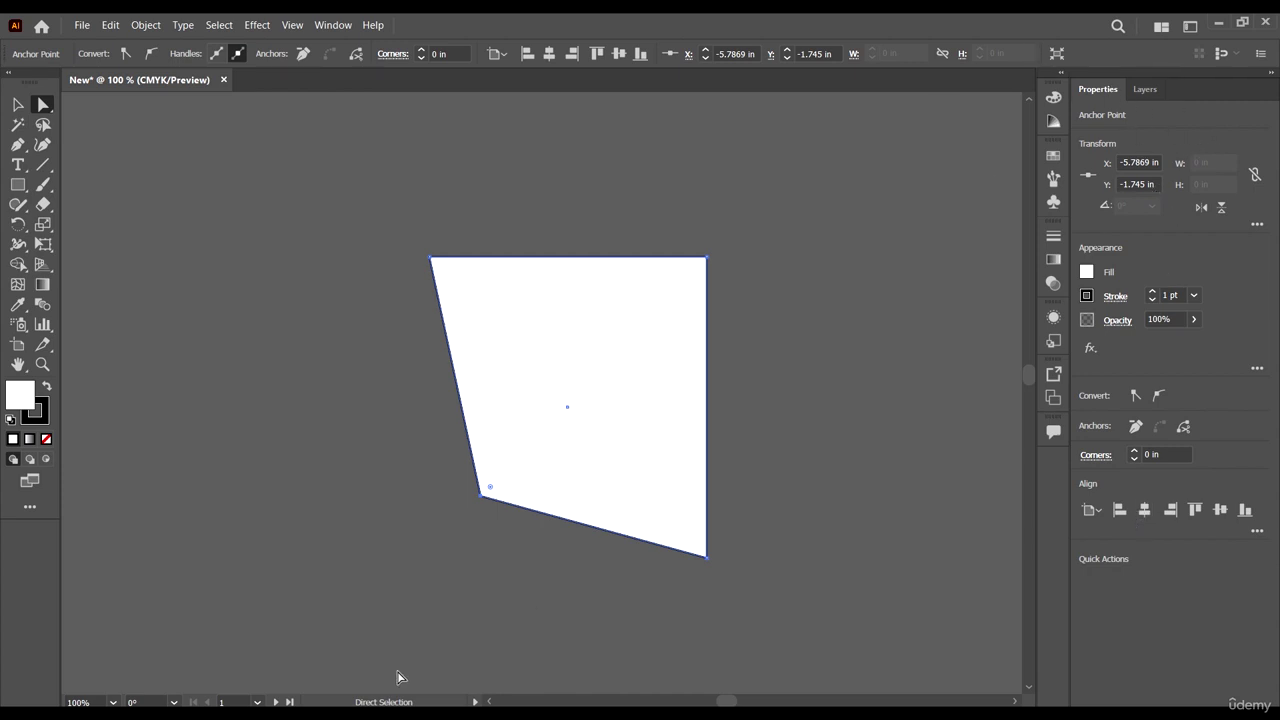
left_click(481, 527)
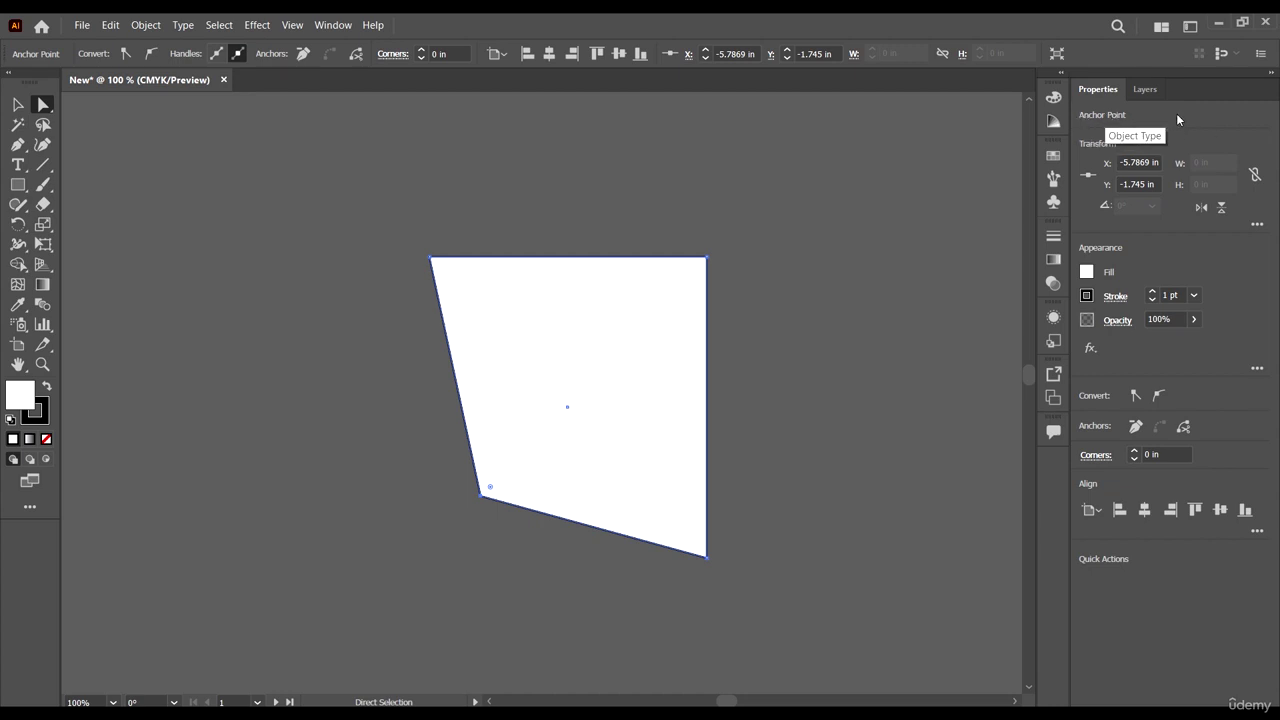
left_click(1123, 162)
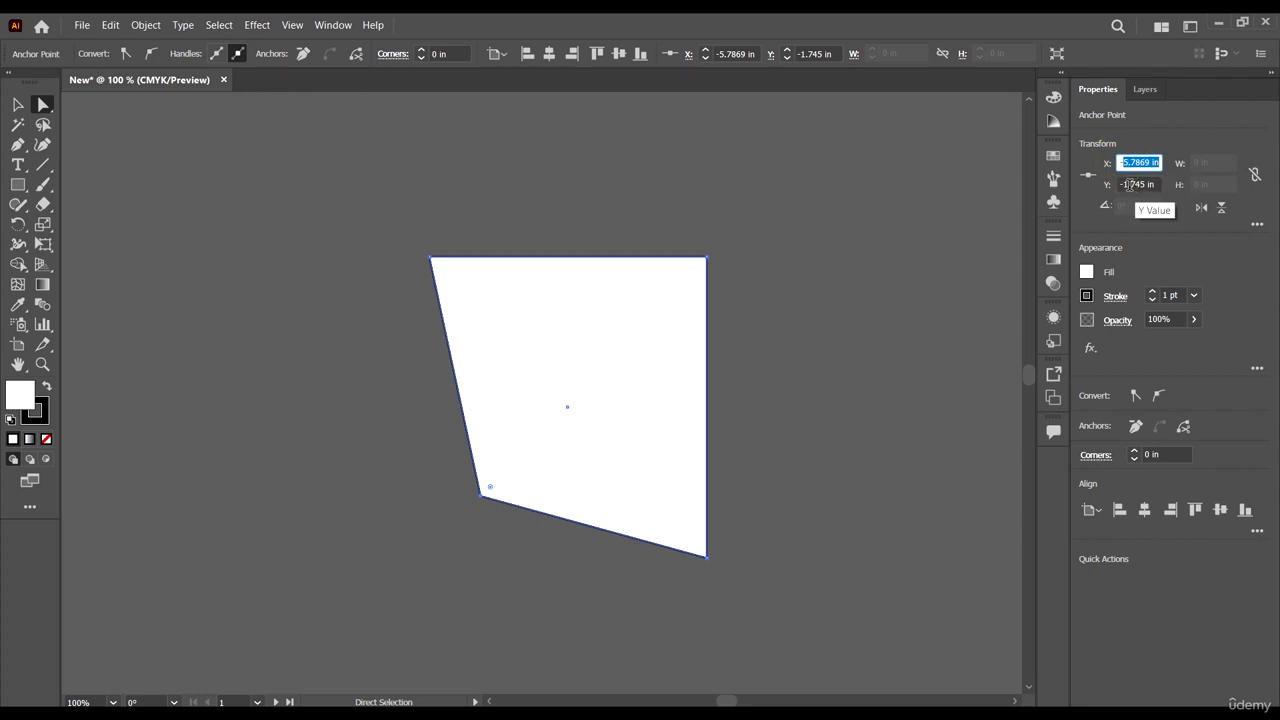
left_click(1131, 185)
type("-1.875")
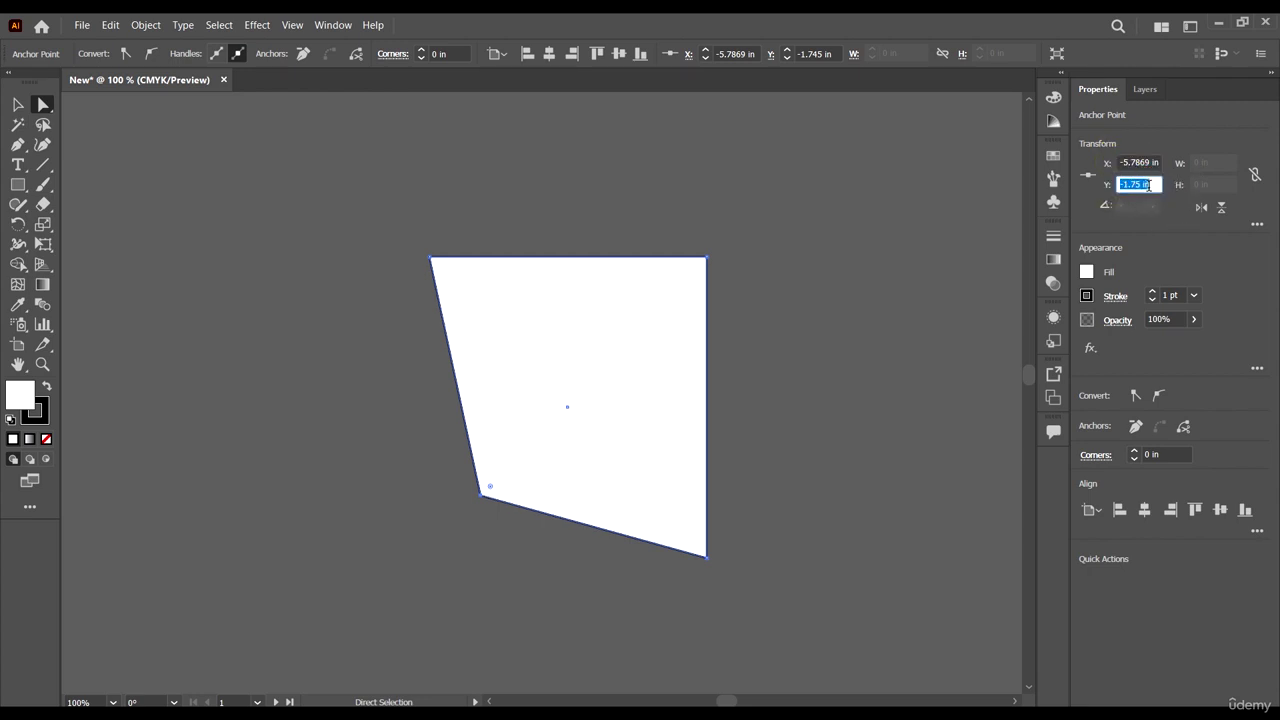
key("Return")
left_click(1190, 258)
left_click(1139, 163)
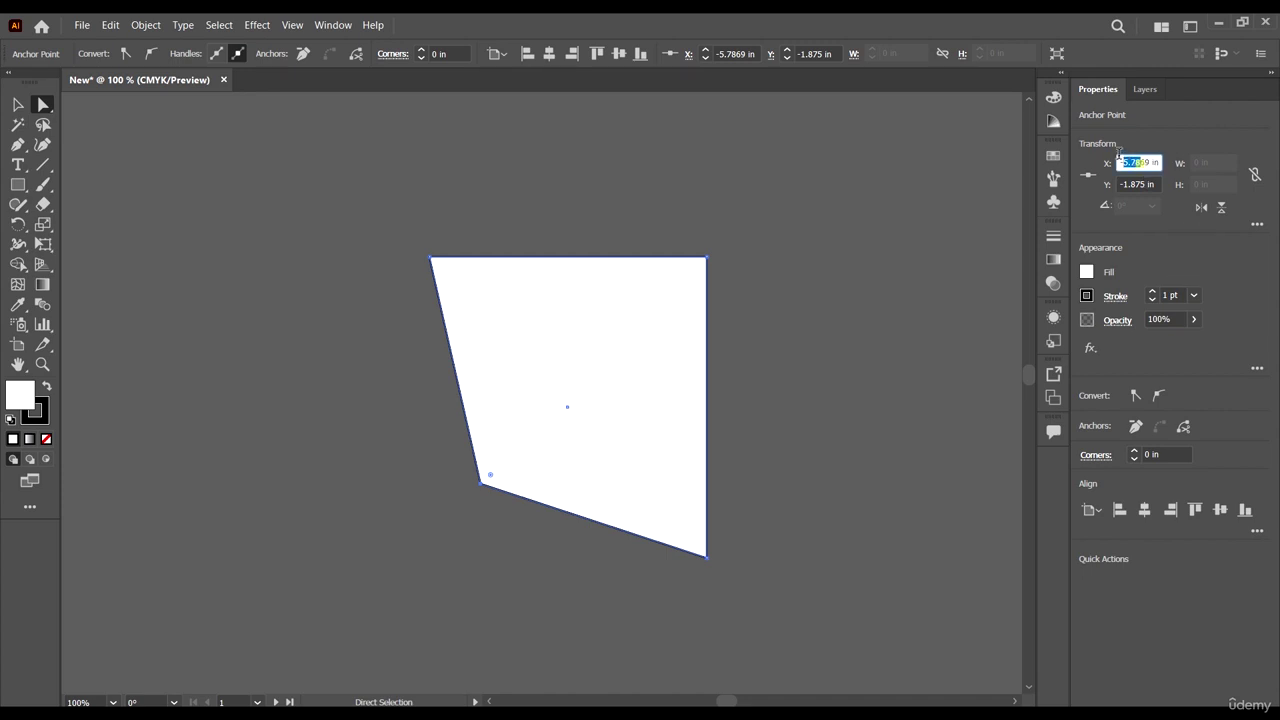
left_click(1128, 186)
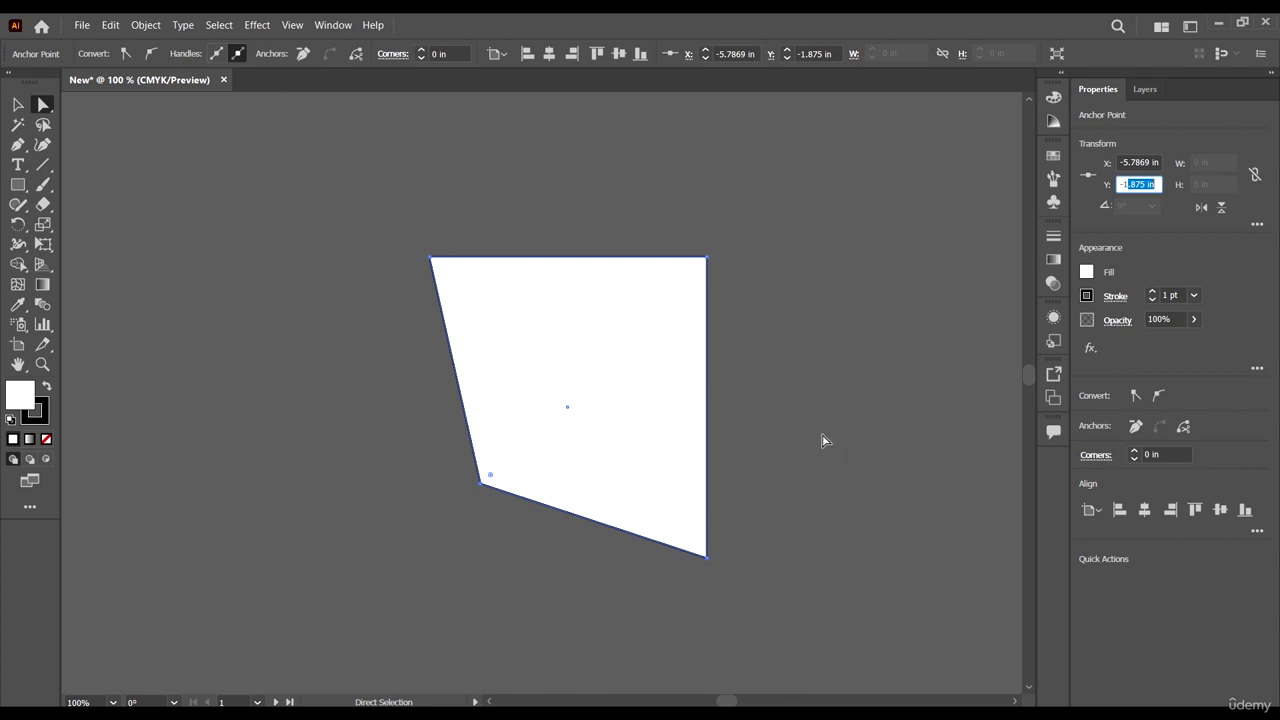
Examine the outline at the shape's upper-right corner up close, and reselect the shape's lower-left anchor point with Direct Selection
scroll(712, 258, "up", 5)
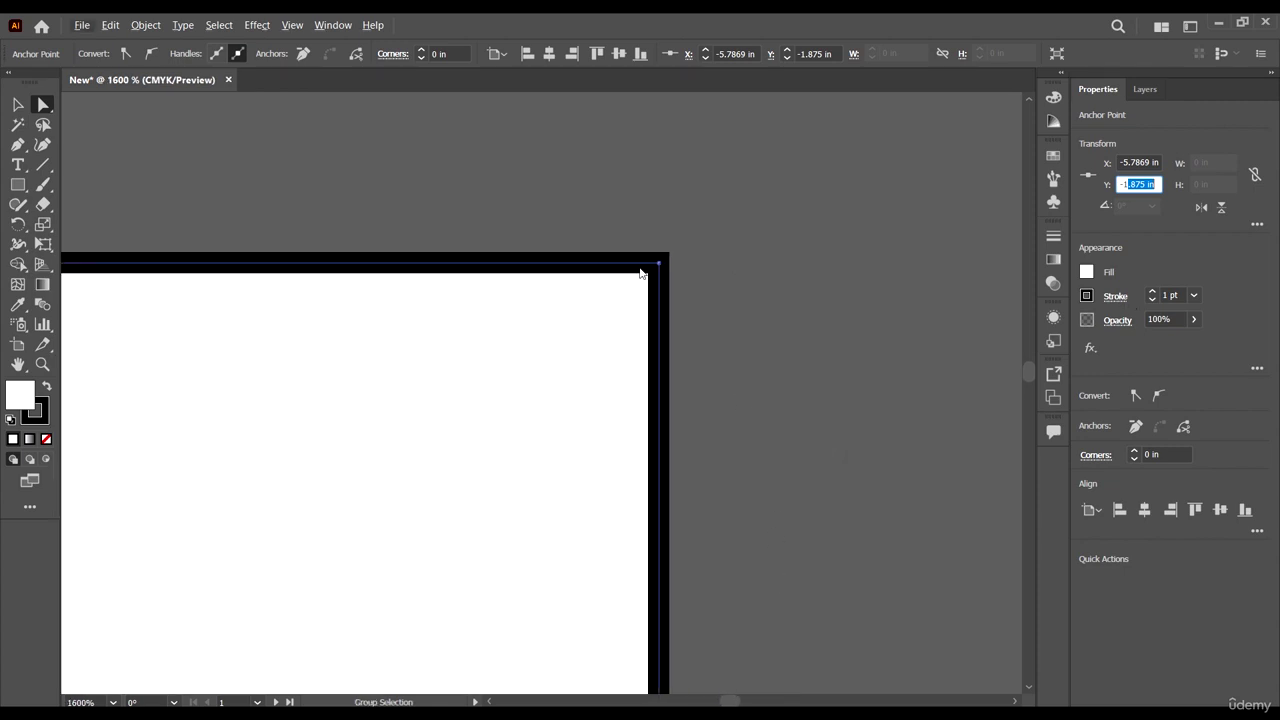
left_click(606, 377)
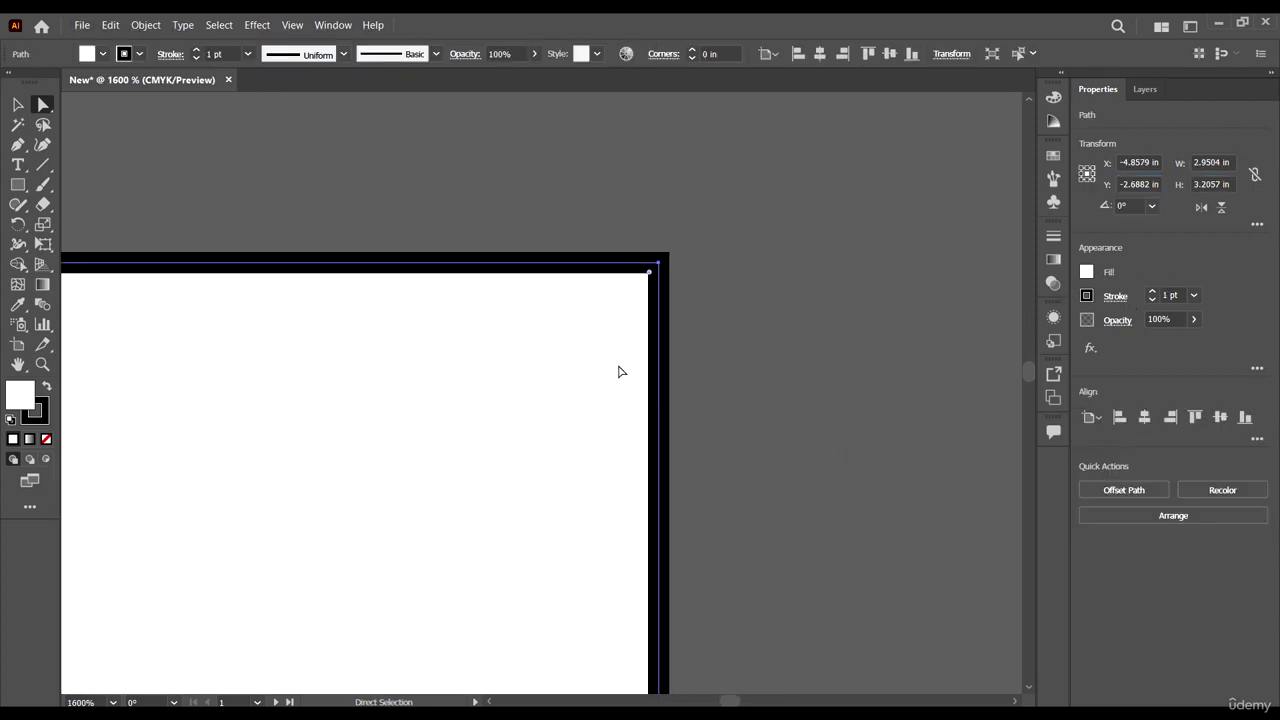
left_click(582, 343)
scroll(750, 400, "down", 8)
scroll(660, 530, "up", 3)
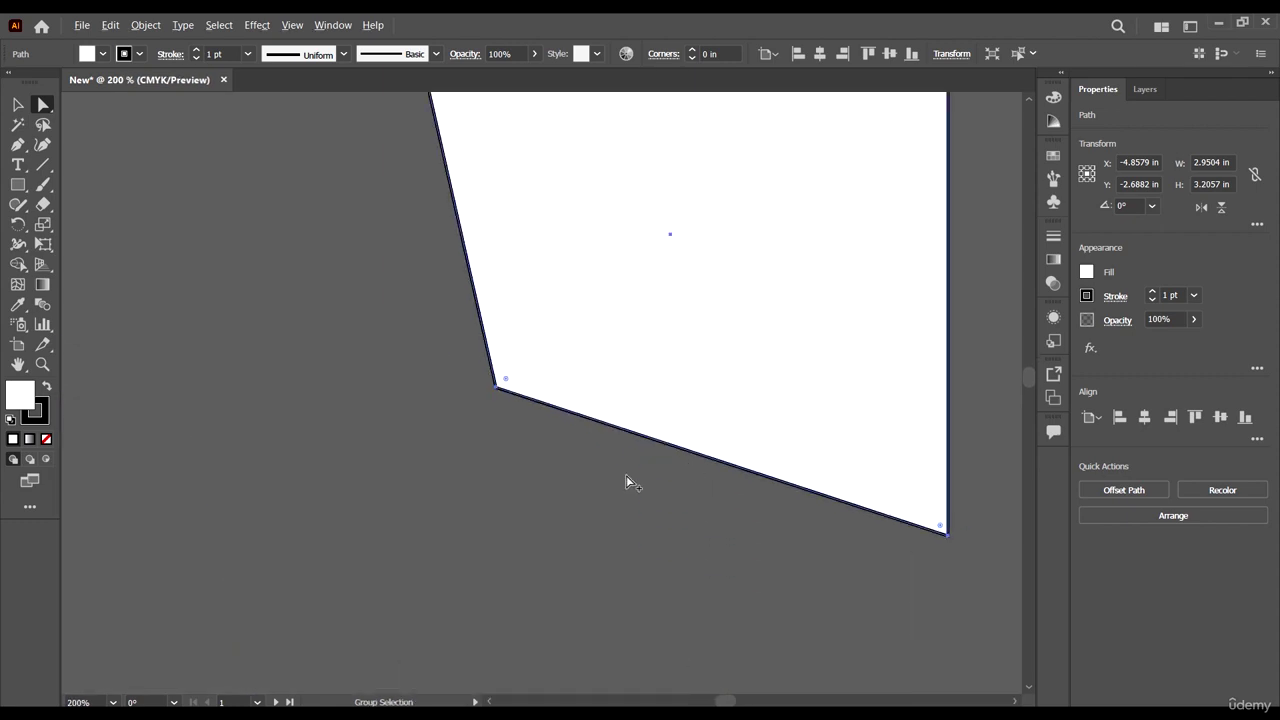
left_click_drag(626, 476, 405, 307)
scroll(437, 366, "up", 1)
scroll(640, 400, "down", 2)
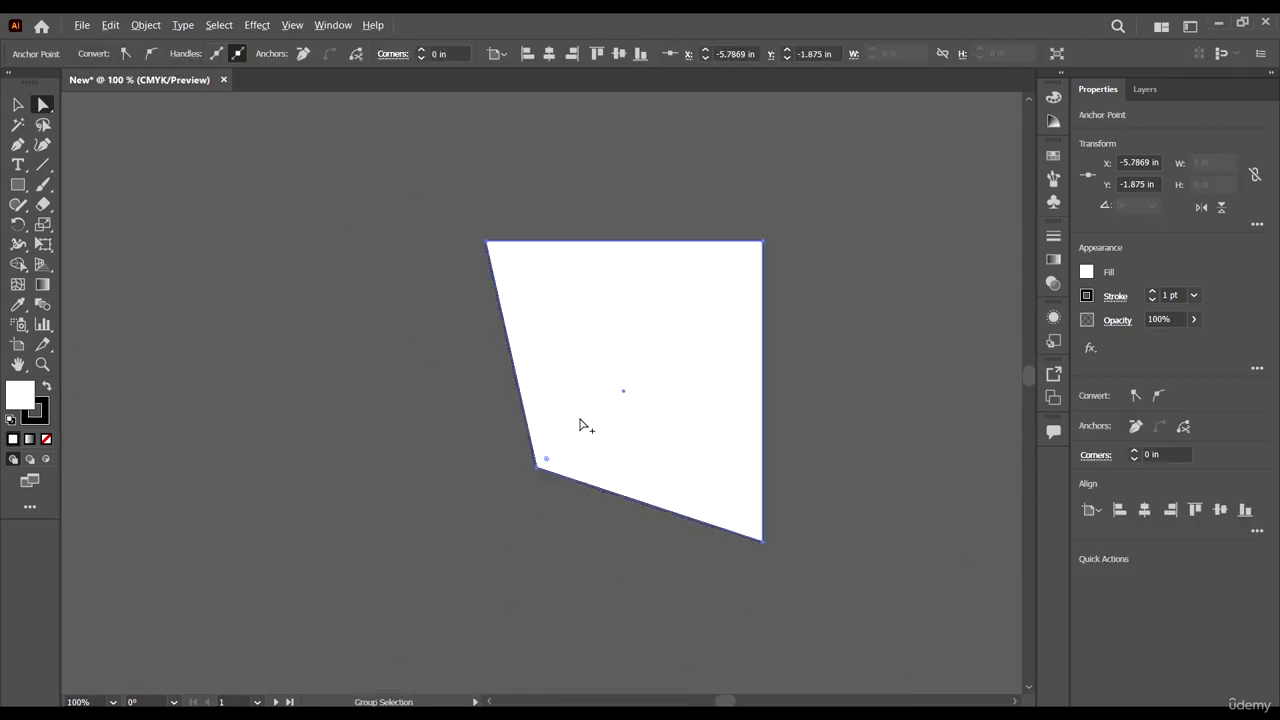
Increase the four-sided shape's stroke weight to 8 pt
scroll(545, 494, "up", 2)
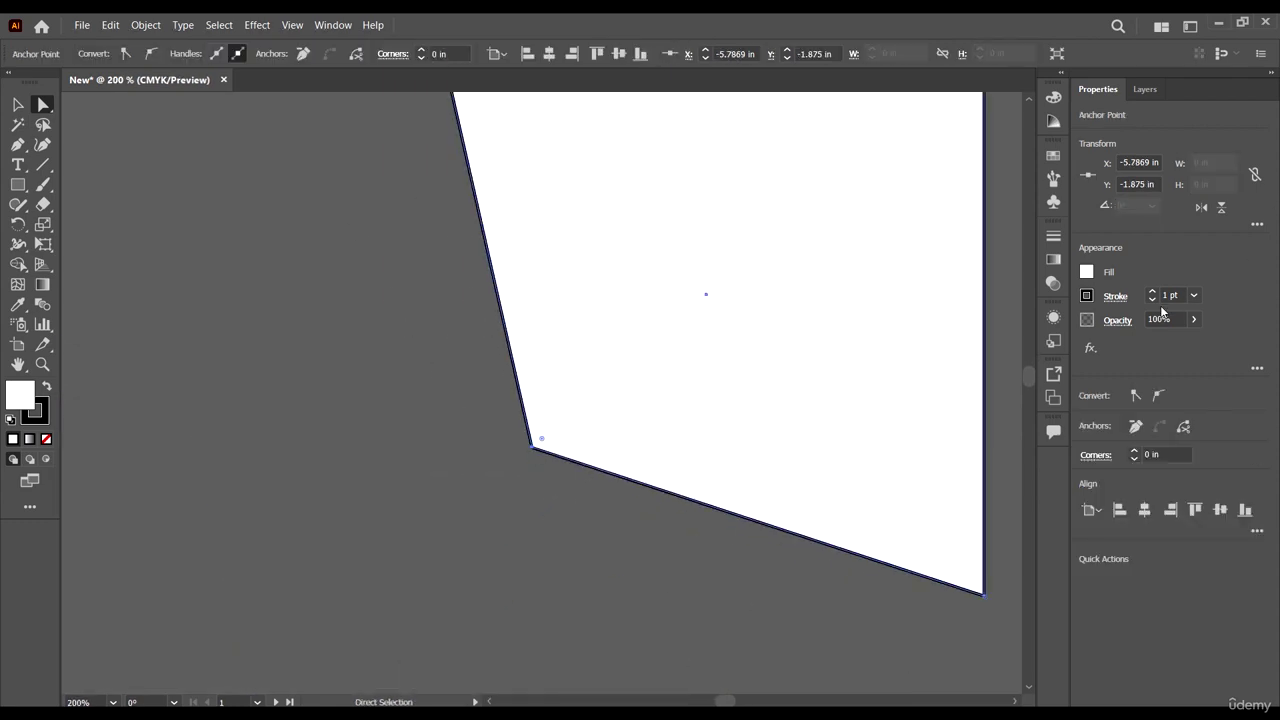
key("alt")
left_click(1153, 292)
left_click(1153, 292)
left_click(1153, 292)
left_click(1153, 292)
left_click(1153, 292)
left_click(1153, 292)
left_click(1153, 292)
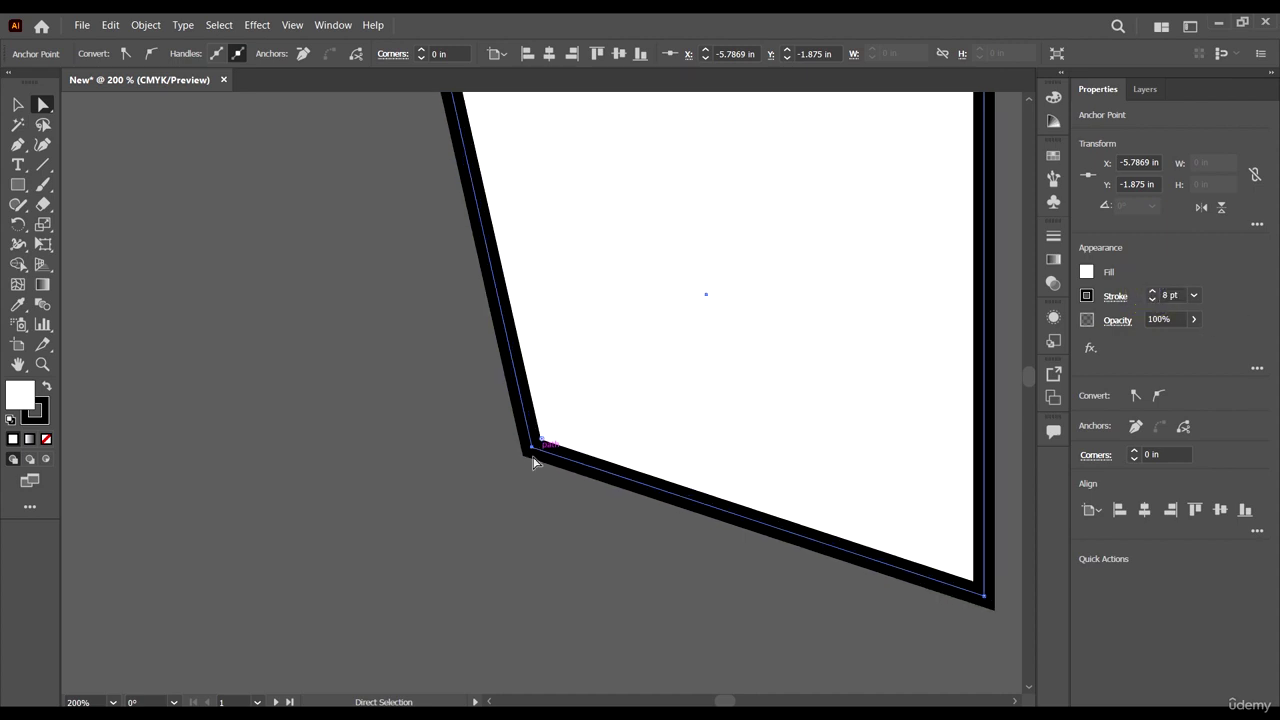
Reduce the four-sided shape's stroke weight to 4 pt
left_click(1152, 299)
left_click(1152, 299)
left_click(1152, 299)
left_click(1152, 299)
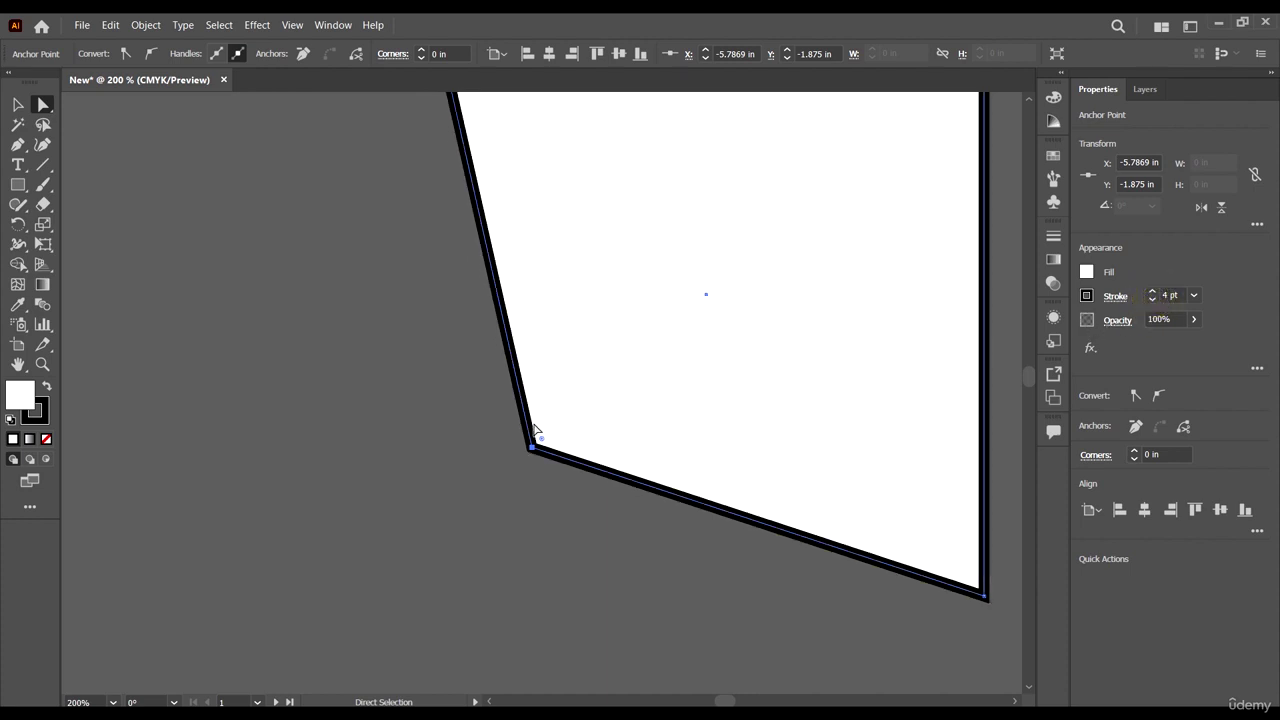
Try lowering the four-sided shape's opacity to 29%, and restore it to 100%
scroll(534, 429, "up", 1)
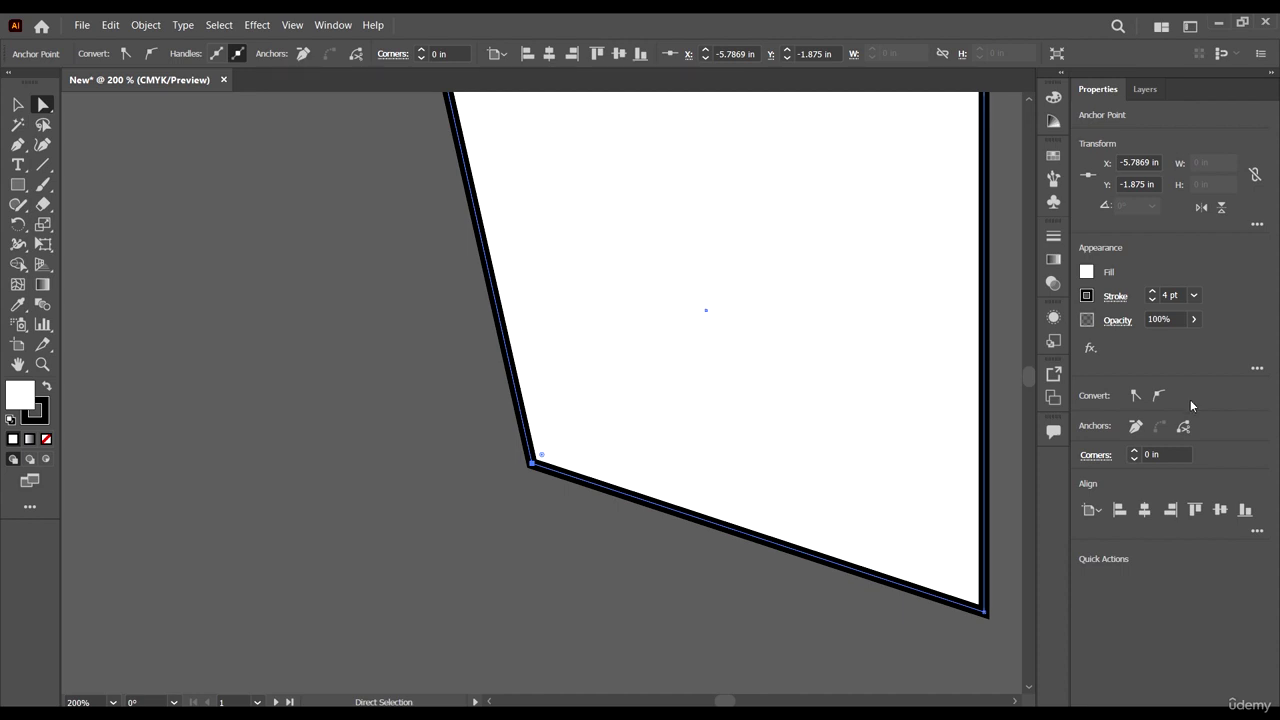
left_click(1194, 319)
left_click_drag(1192, 341, 1150, 343)
left_click(1137, 350)
left_click(1192, 320)
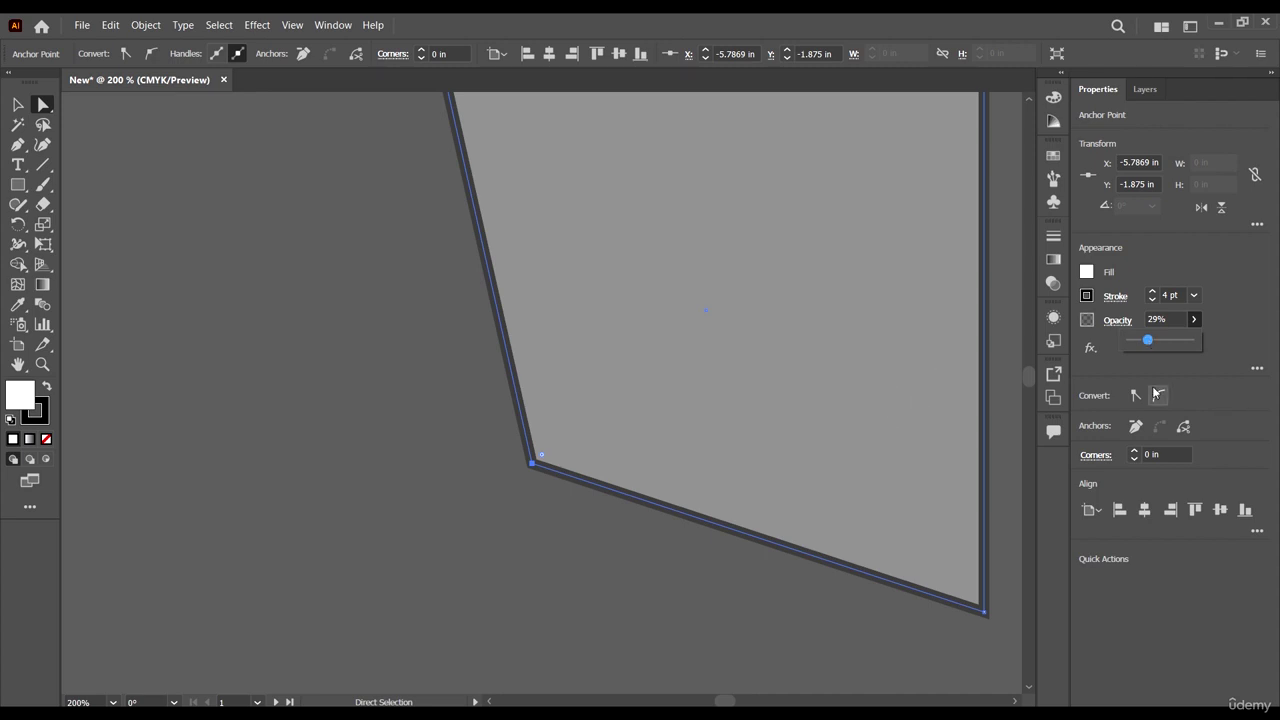
left_click_drag(1149, 340, 1216, 291)
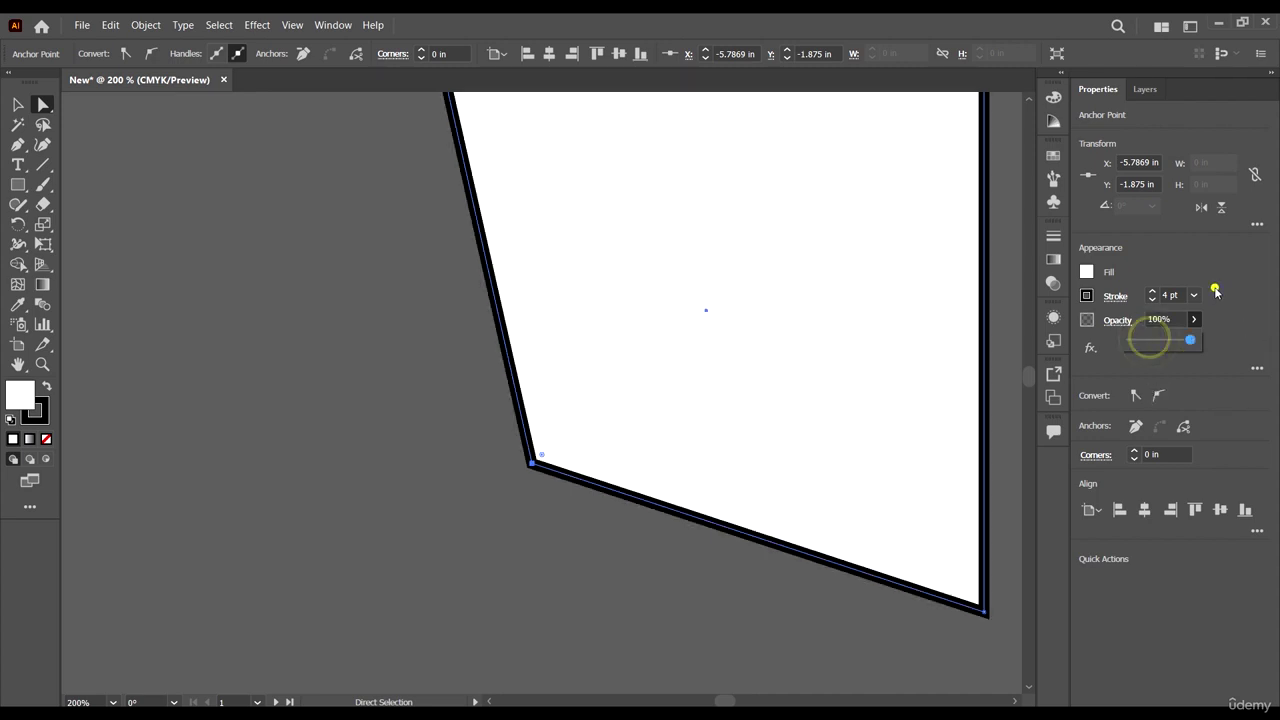
View the list of effects available for the shape and close it without applying any
left_click(1094, 349)
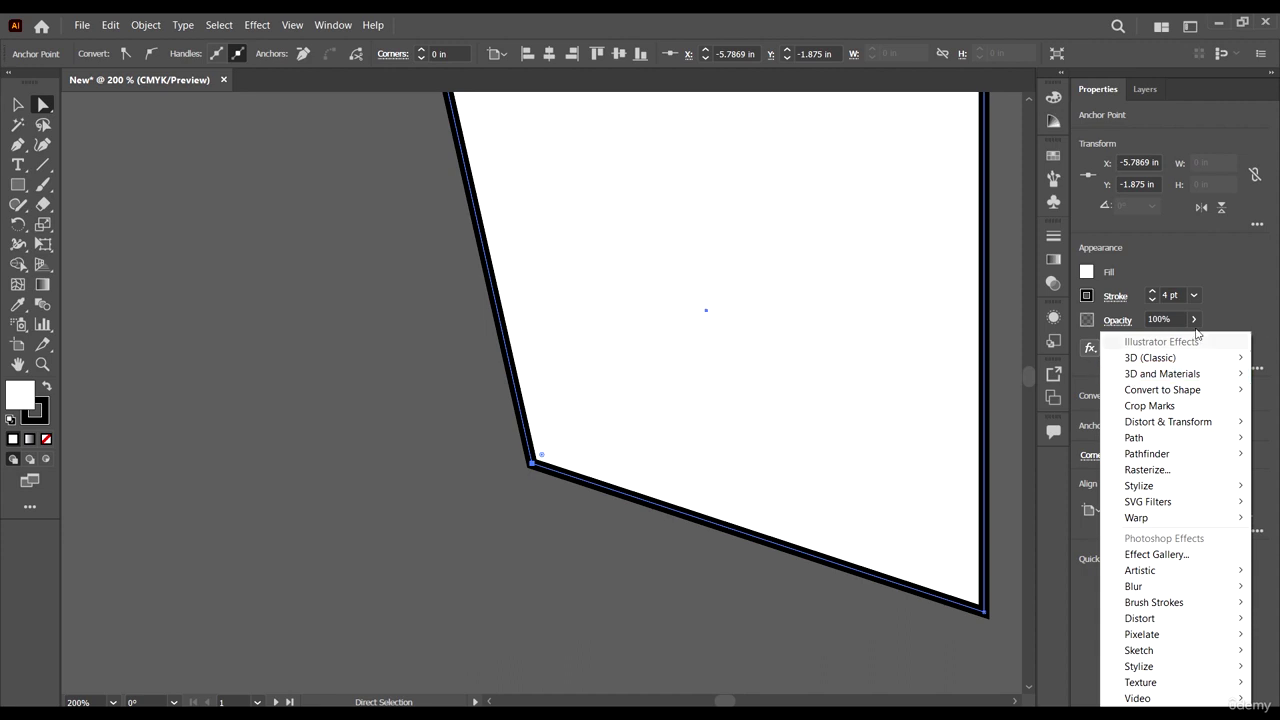
left_click(1262, 278)
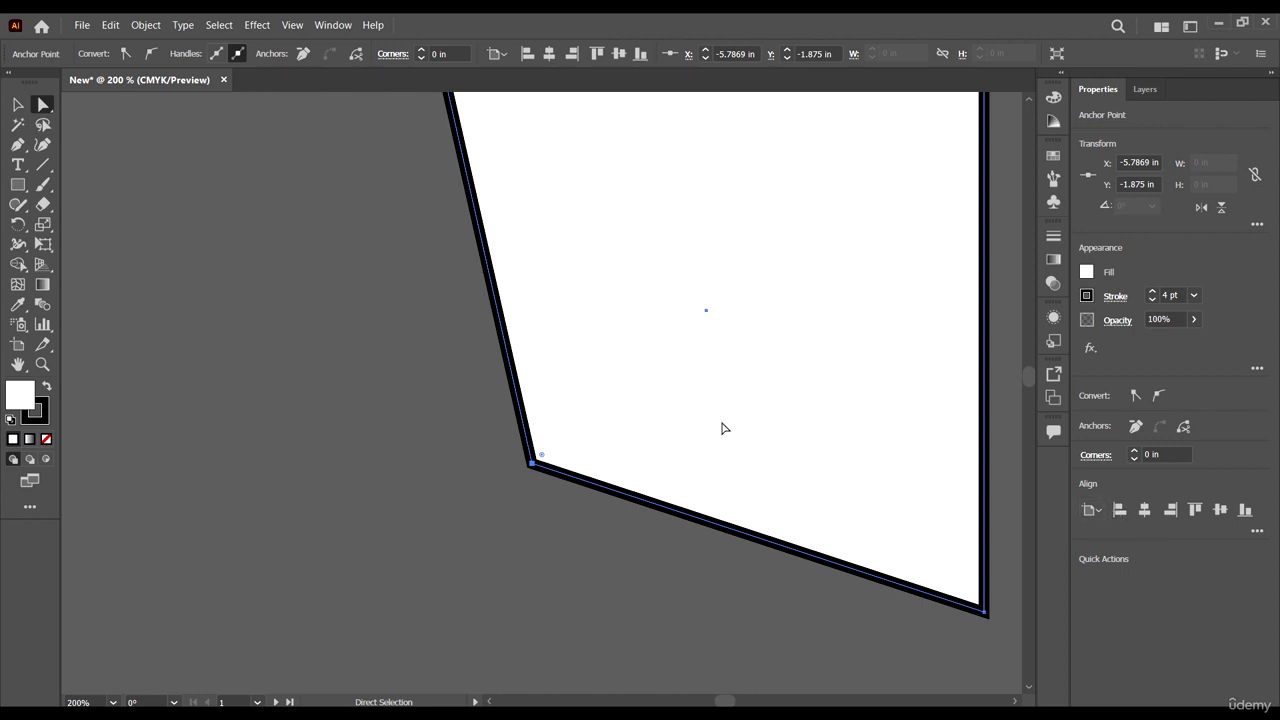
Select the whole four-sided shape with the Selection tool and center it horizontally relative to the first artboard
scroll(688, 414, "down", 4)
scroll(740, 474, "down", 2)
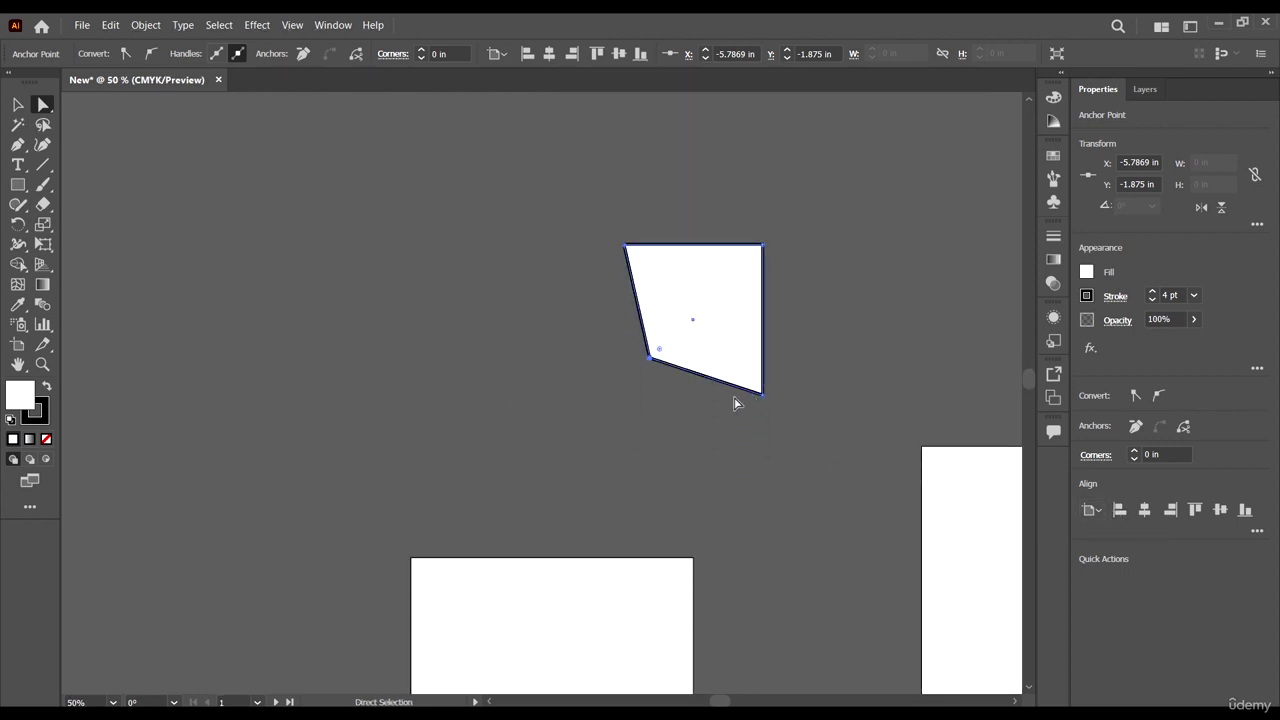
left_click(526, 323)
left_click(17, 104)
left_click(526, 391)
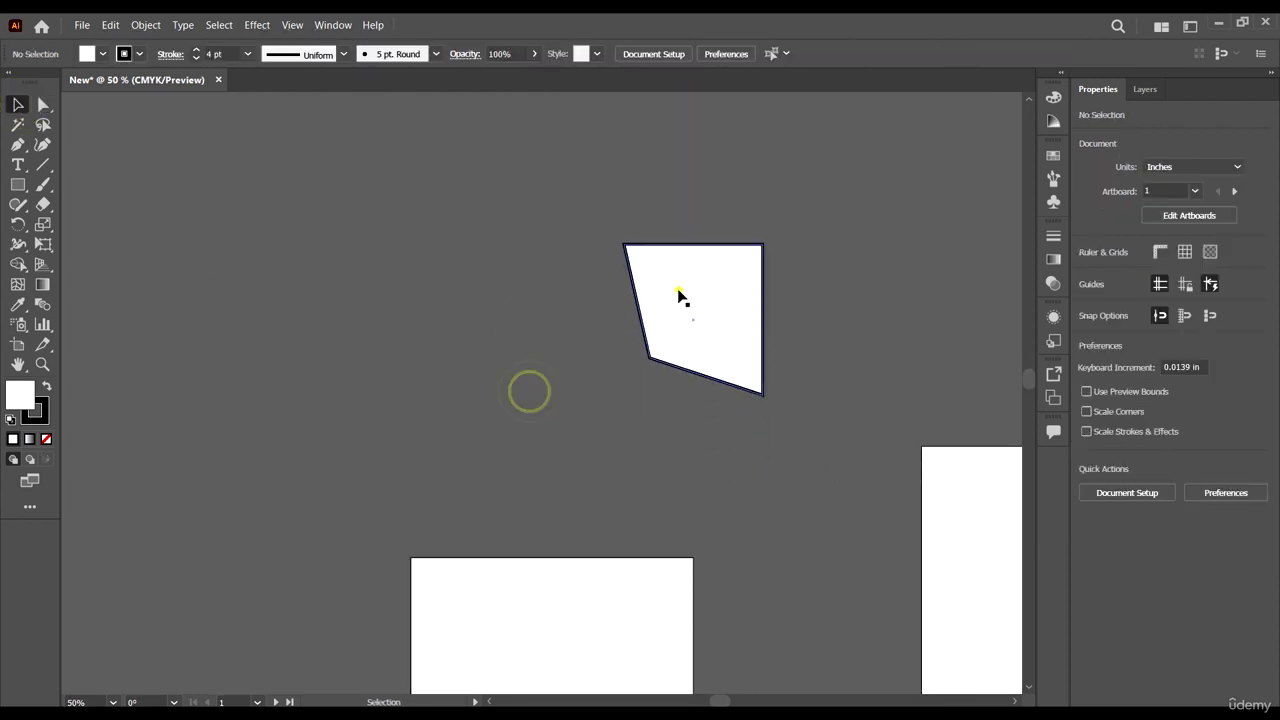
left_click(678, 290)
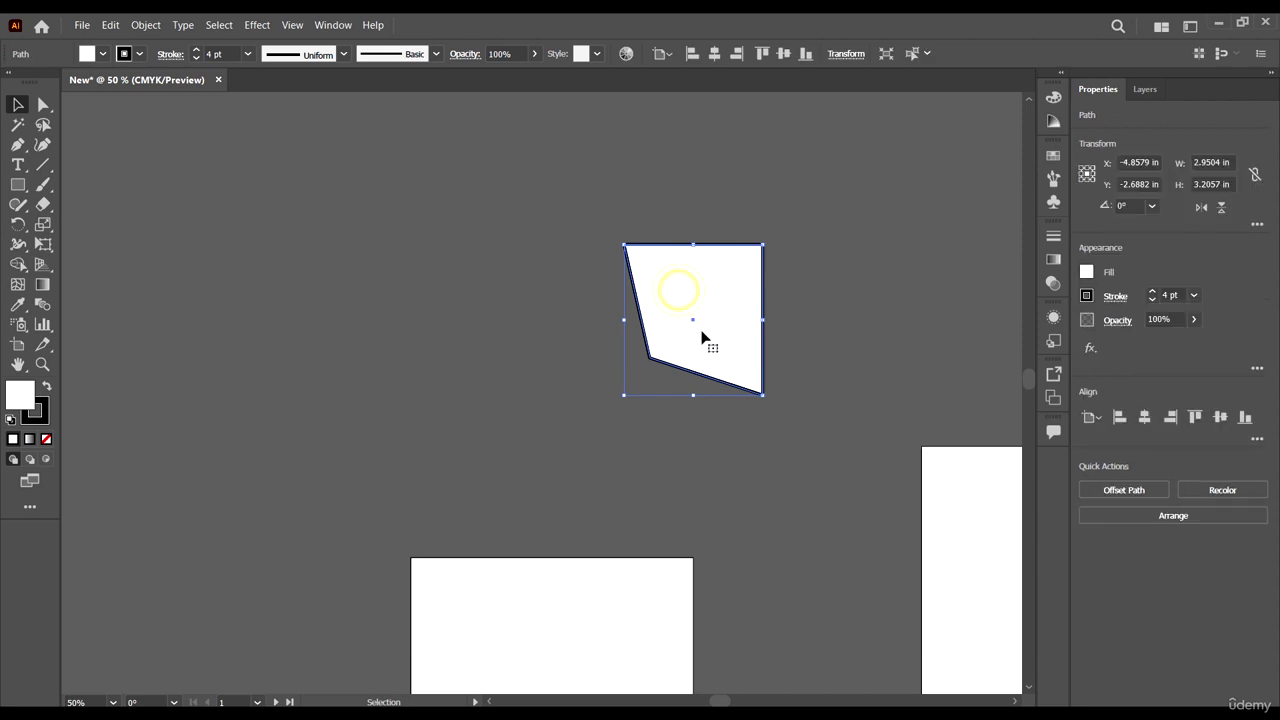
left_click(1142, 415)
Move the four-sided shape down onto the first artboard and center it vertically and horizontally there
scroll(509, 380, "down", 3)
scroll(803, 477, "up", 2)
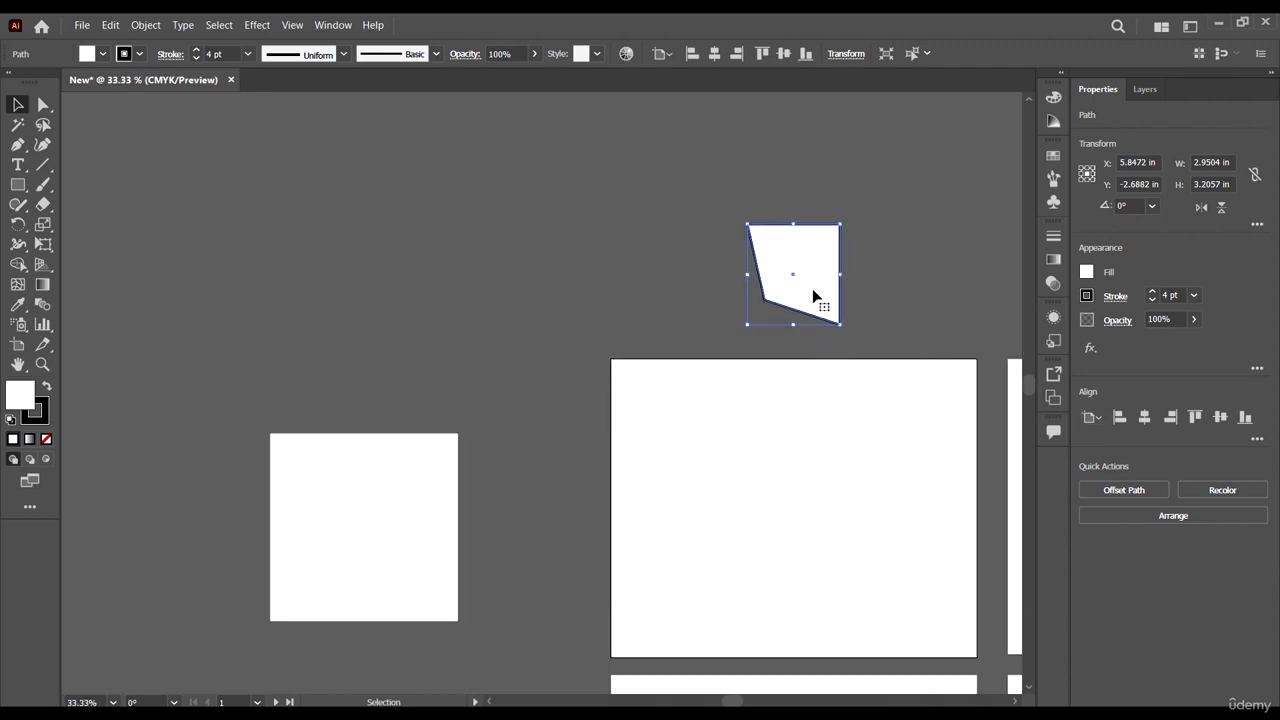
left_click_drag(813, 290, 800, 534)
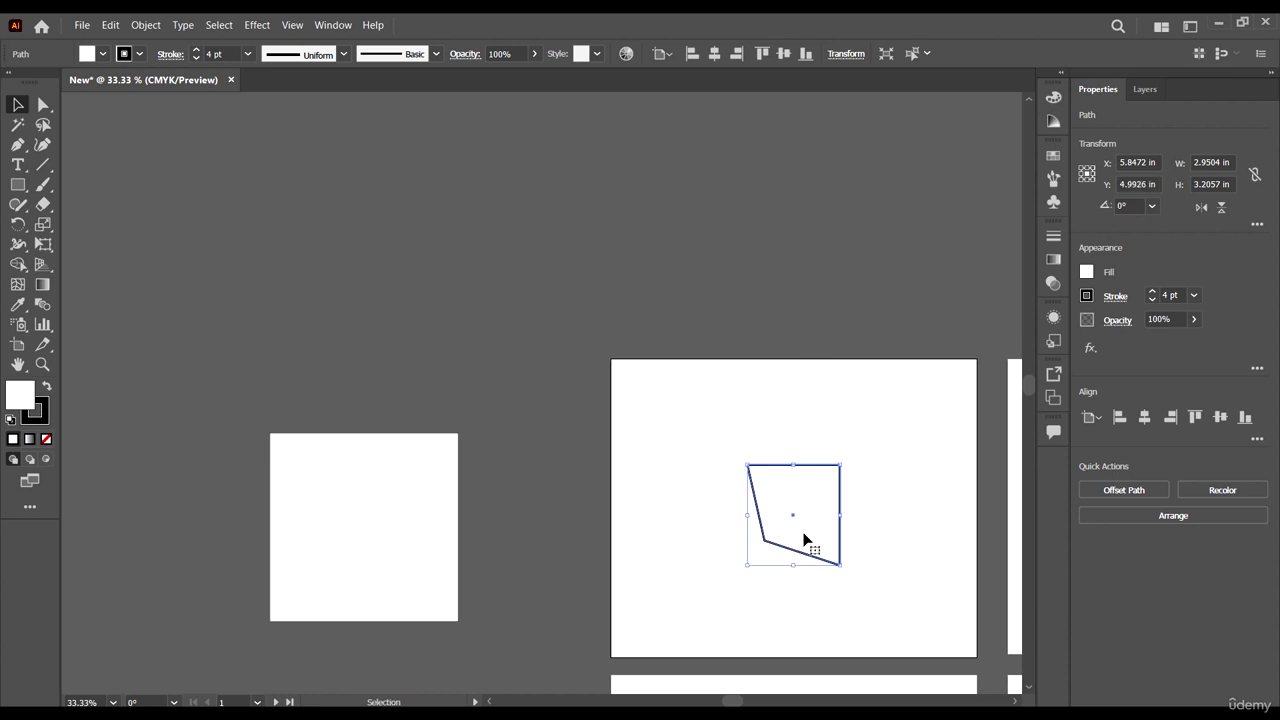
scroll(806, 537, "down", 2)
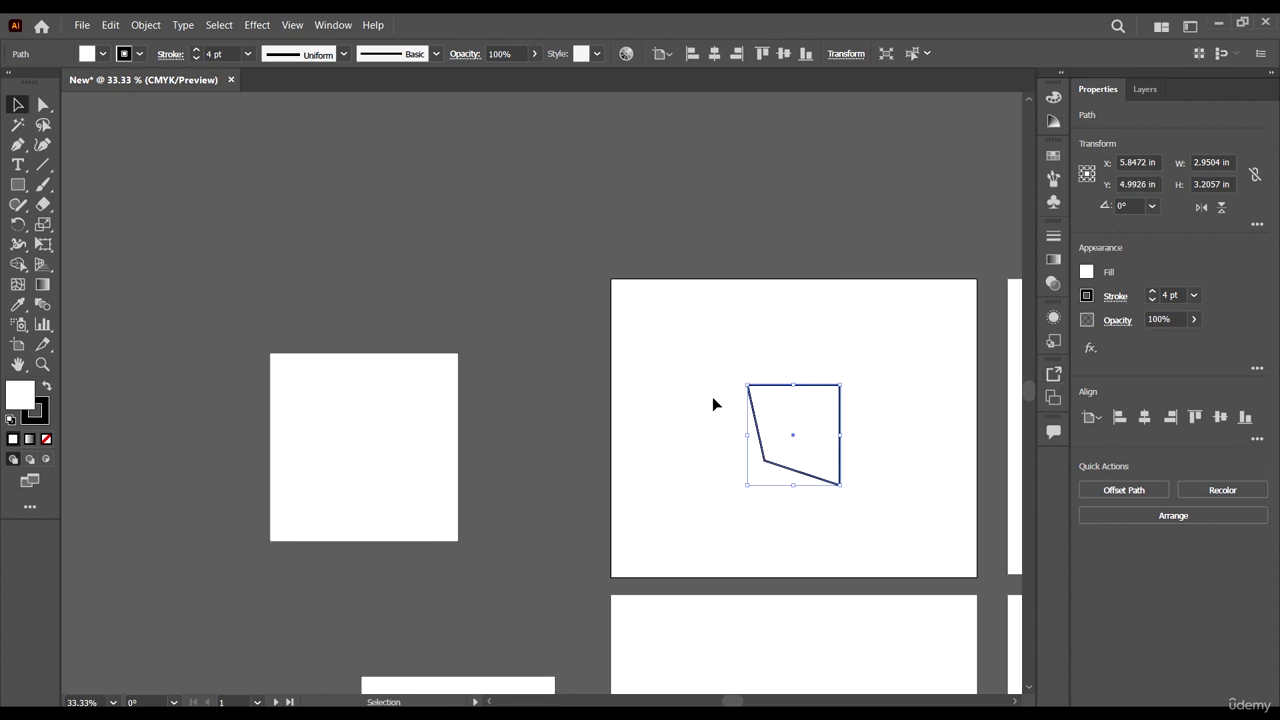
left_click(1221, 422)
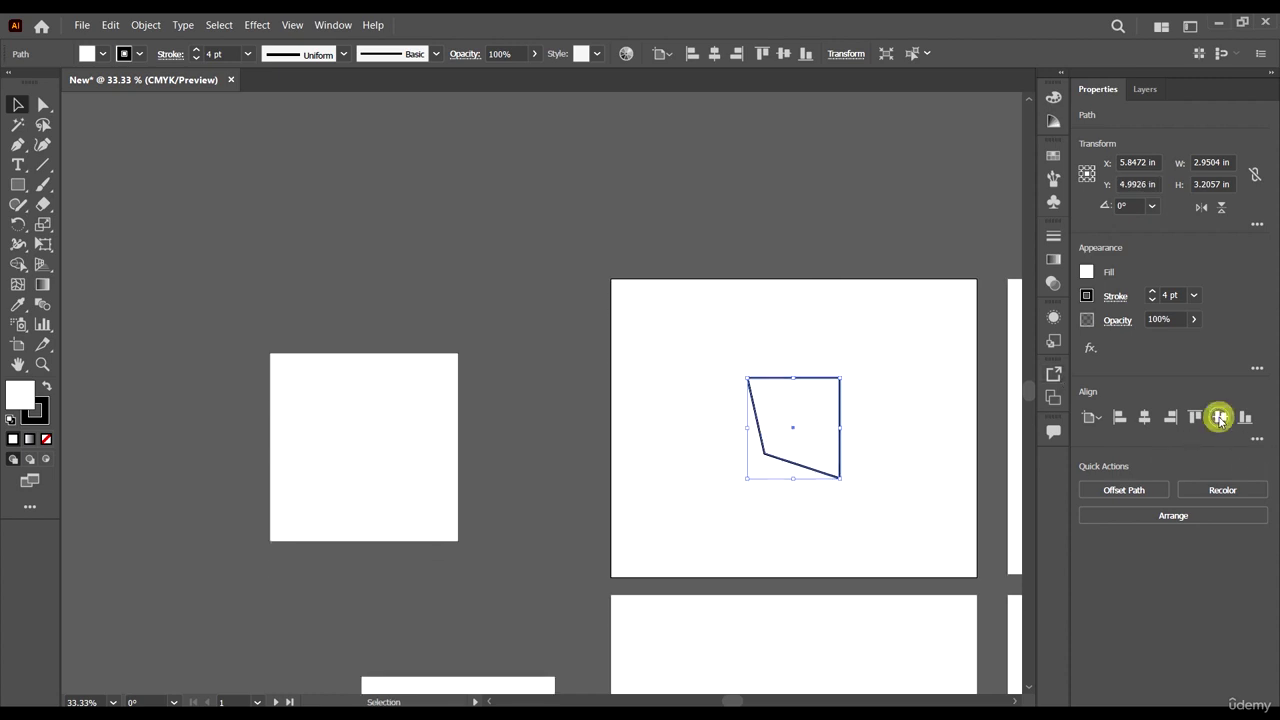
left_click(1142, 417)
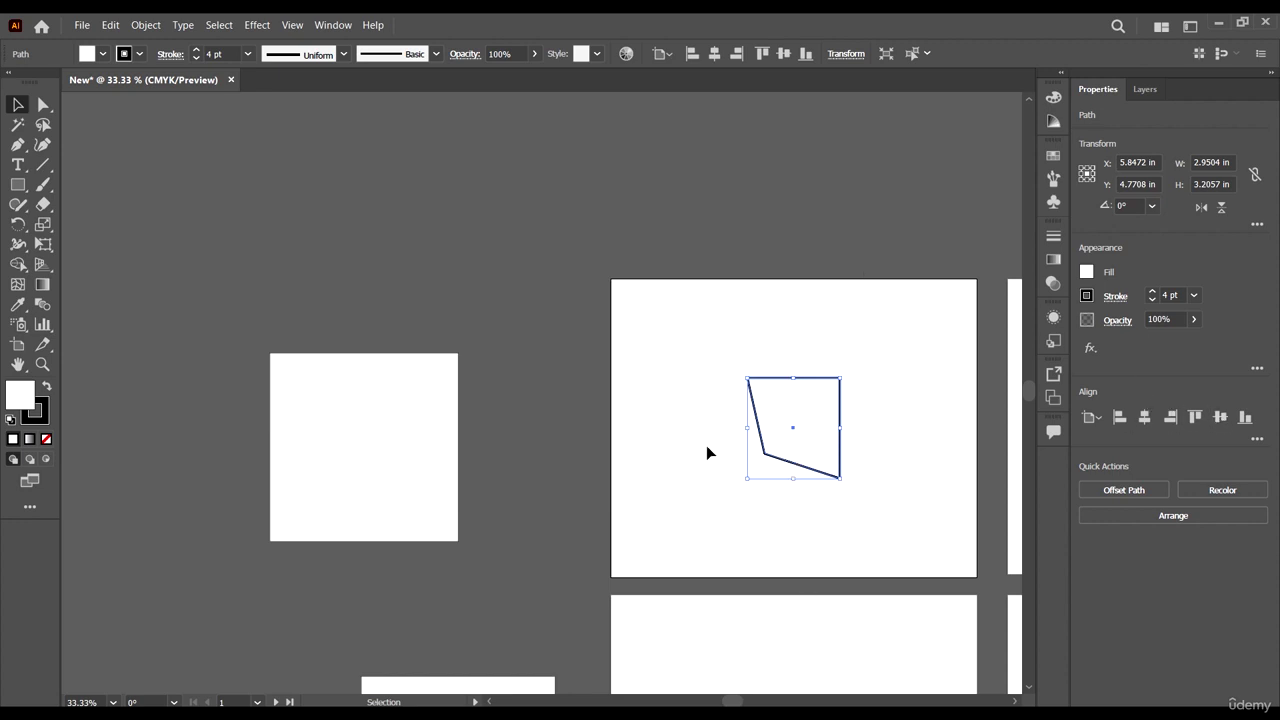
Try the left, top, vertical center, bottom and right alignments in turn, and move the shape back to about X 5.56 in, Y 5.13 in
scroll(743, 446, "down", 2)
scroll(830, 380, "right", 2)
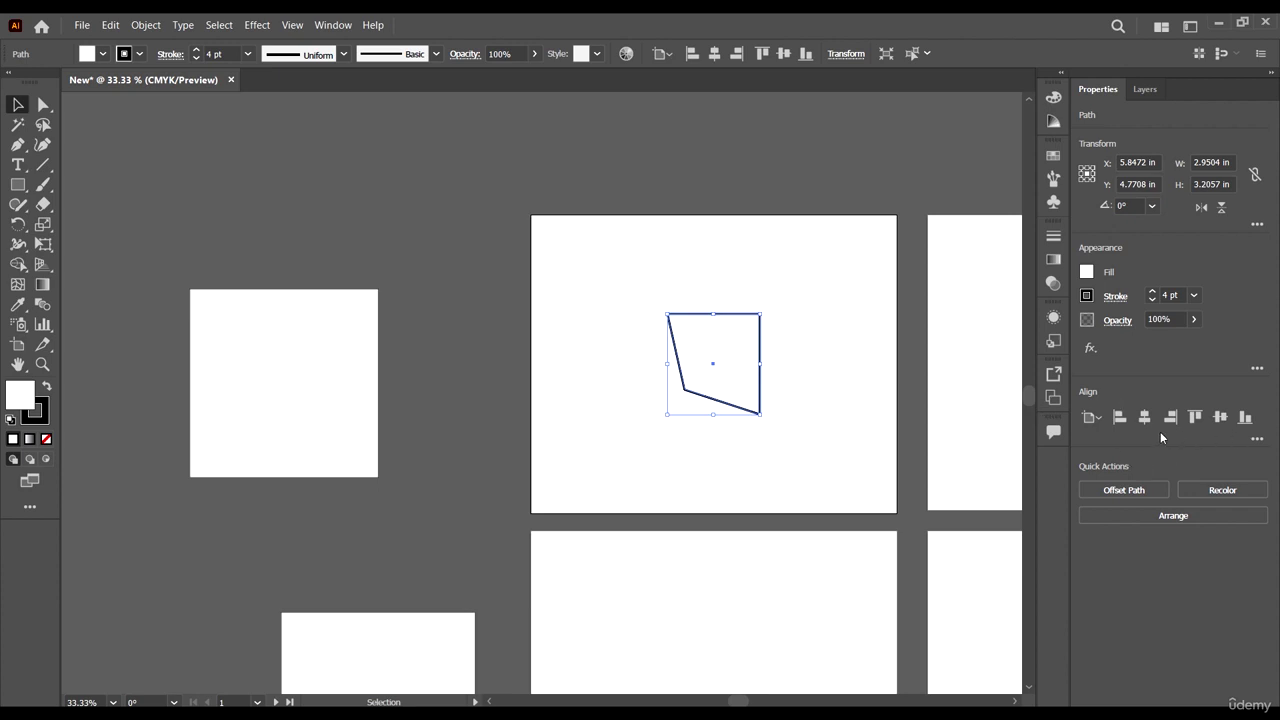
left_click(1120, 418)
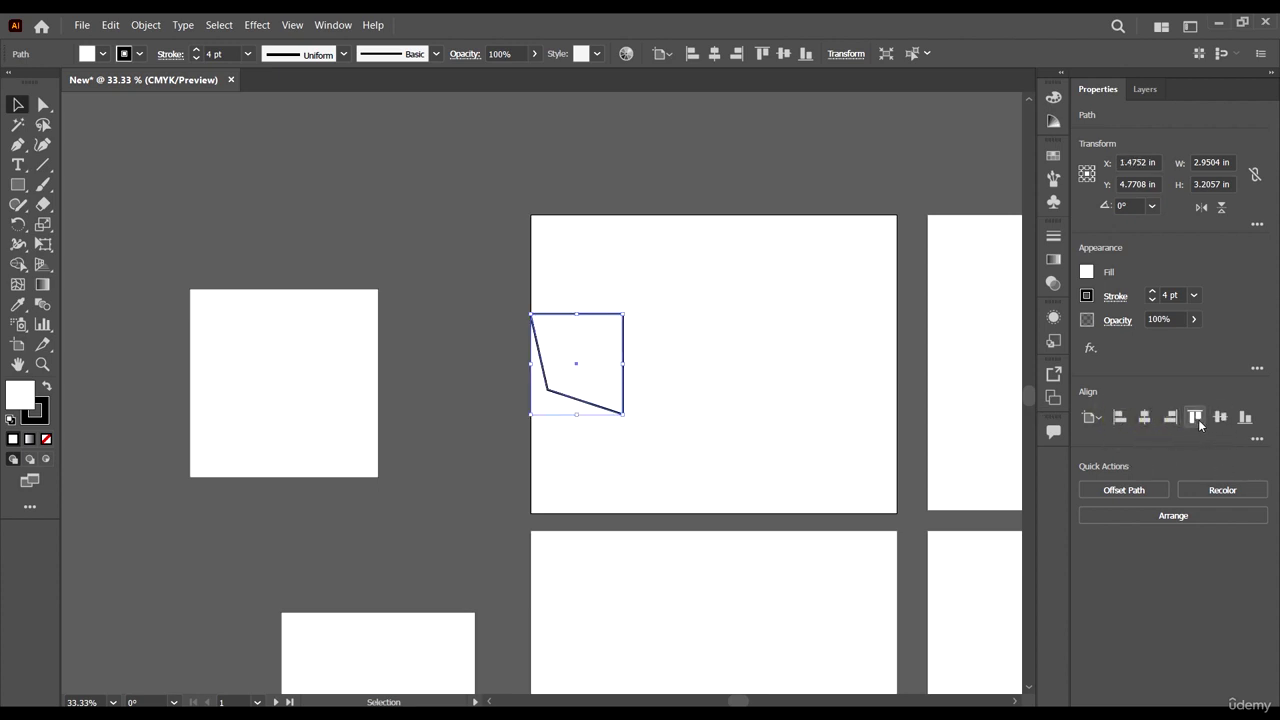
left_click(1196, 418)
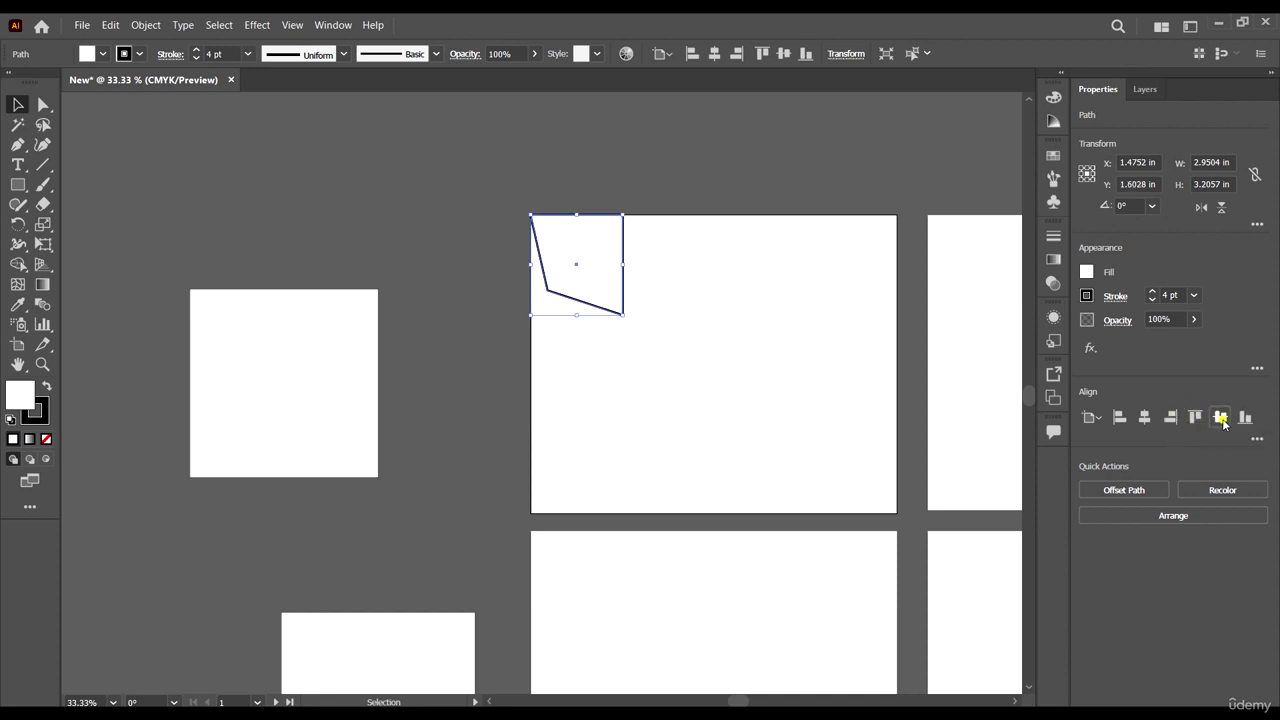
left_click(1220, 418)
left_click(1250, 420)
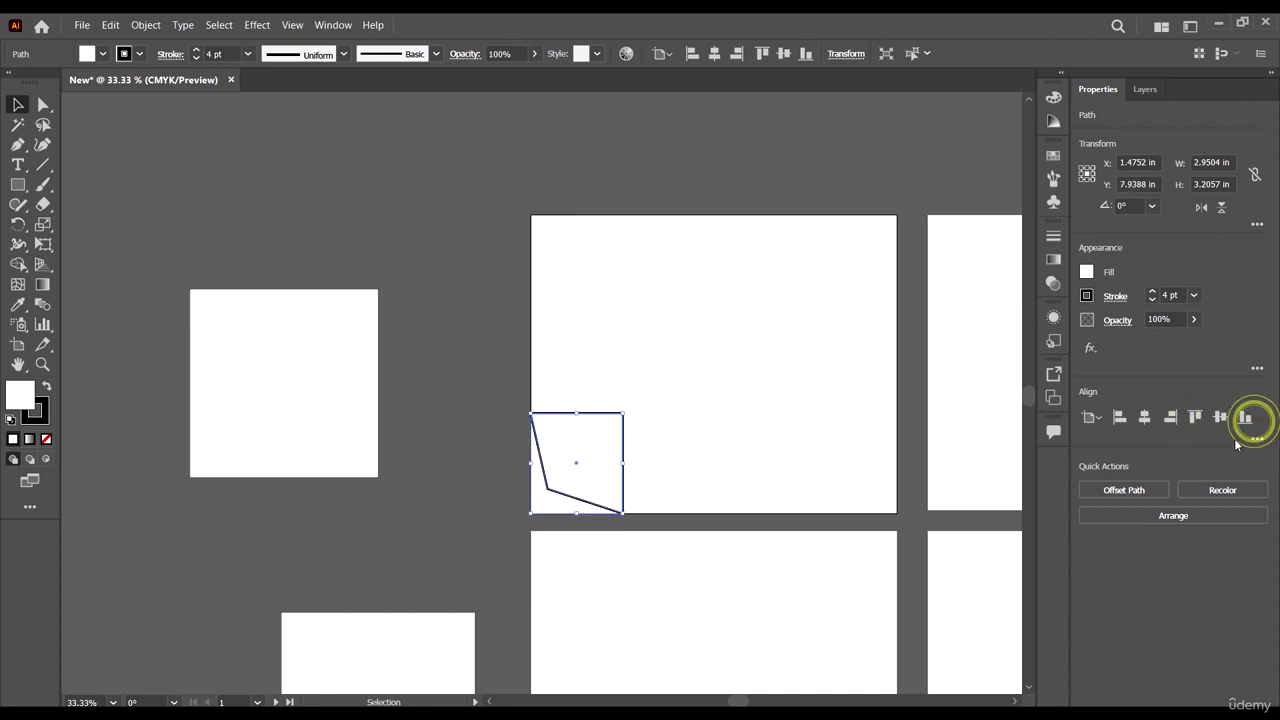
left_click(1170, 418)
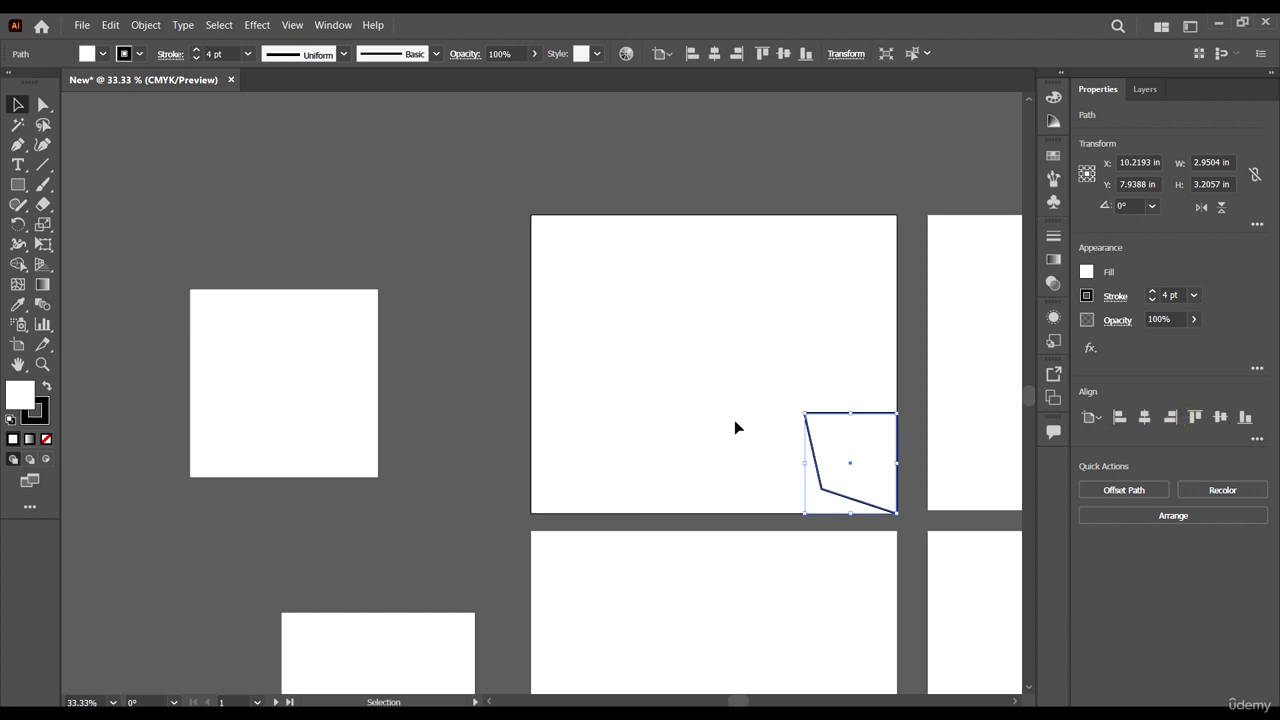
left_click_drag(851, 451, 712, 378)
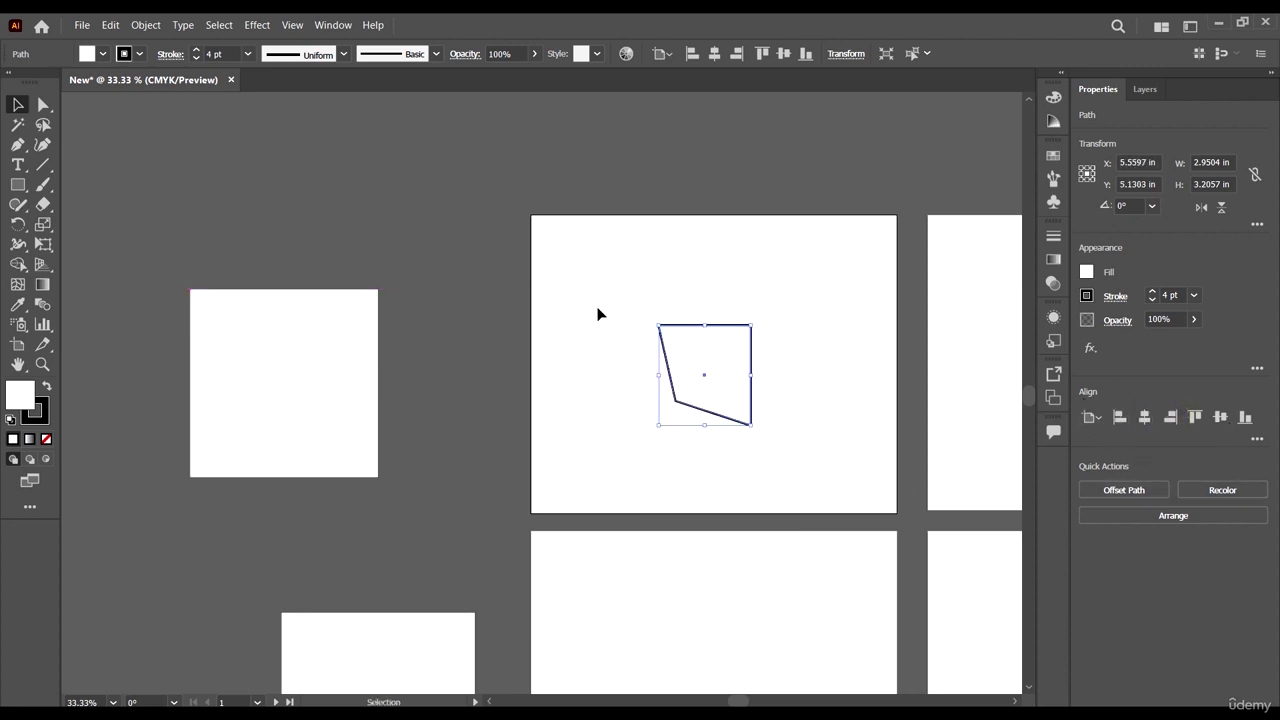
Select the upper square beside the artboards, try Direct Selection on its lower-left anchor point, and return to the Selection tool with nothing selected
scroll(585, 330, "down", 4)
scroll(468, 342, "up", 4)
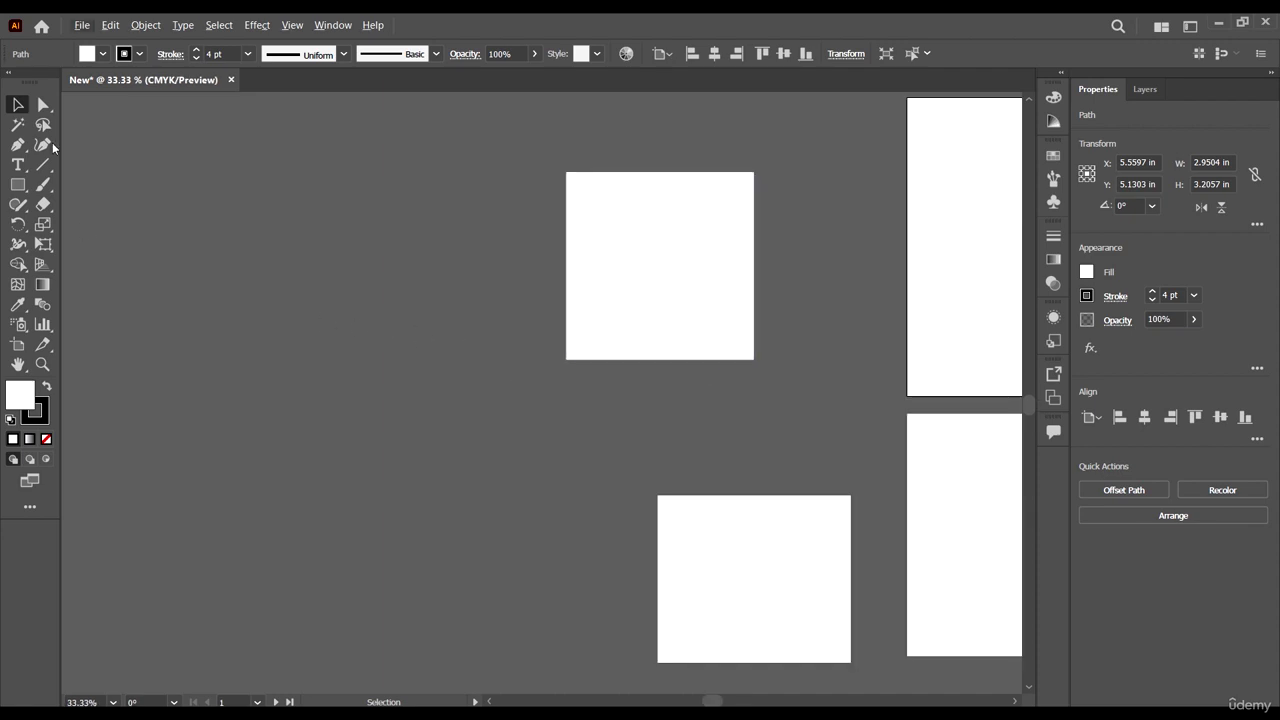
left_click(655, 258)
scroll(560, 256, "up", 1)
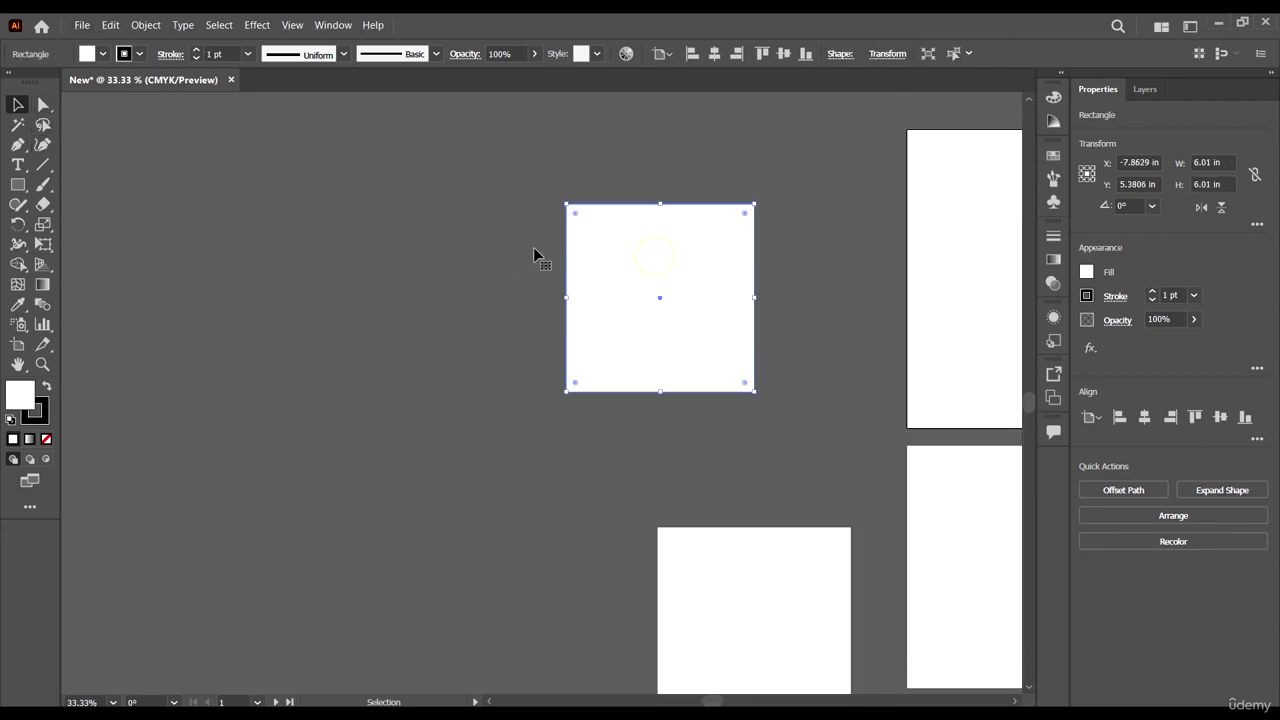
key("a")
left_click(650, 445)
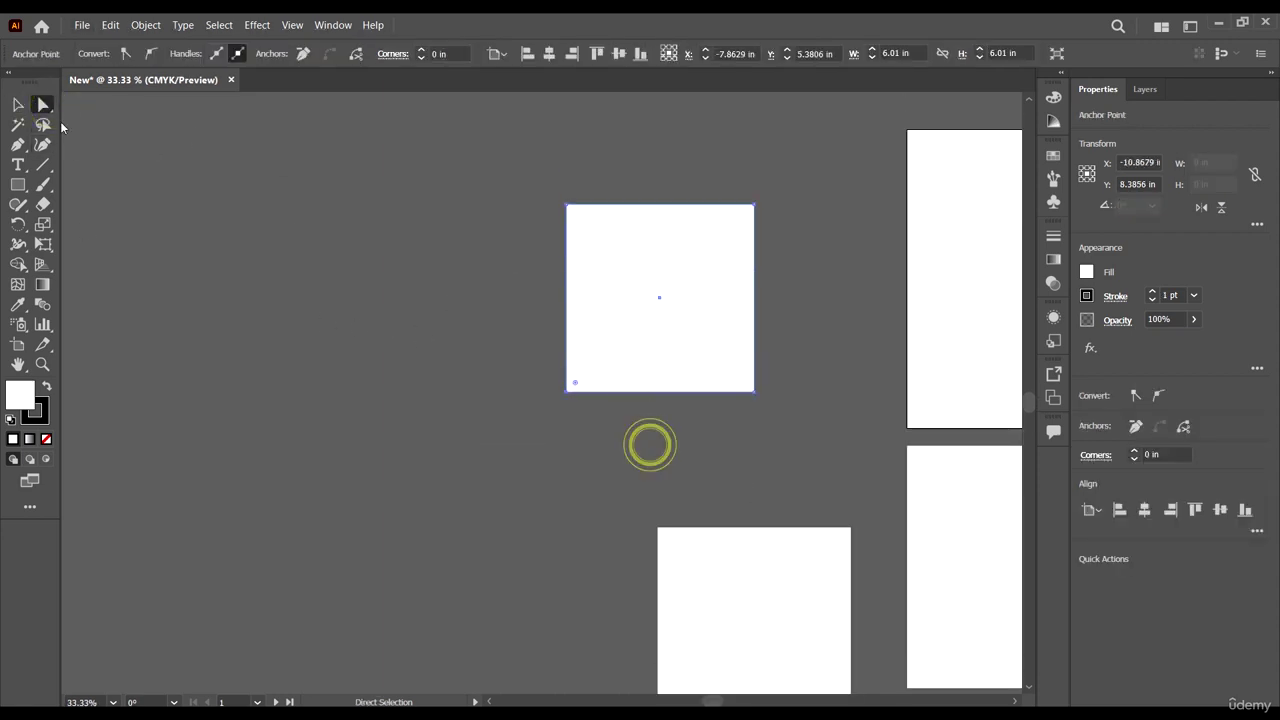
left_click(17, 103)
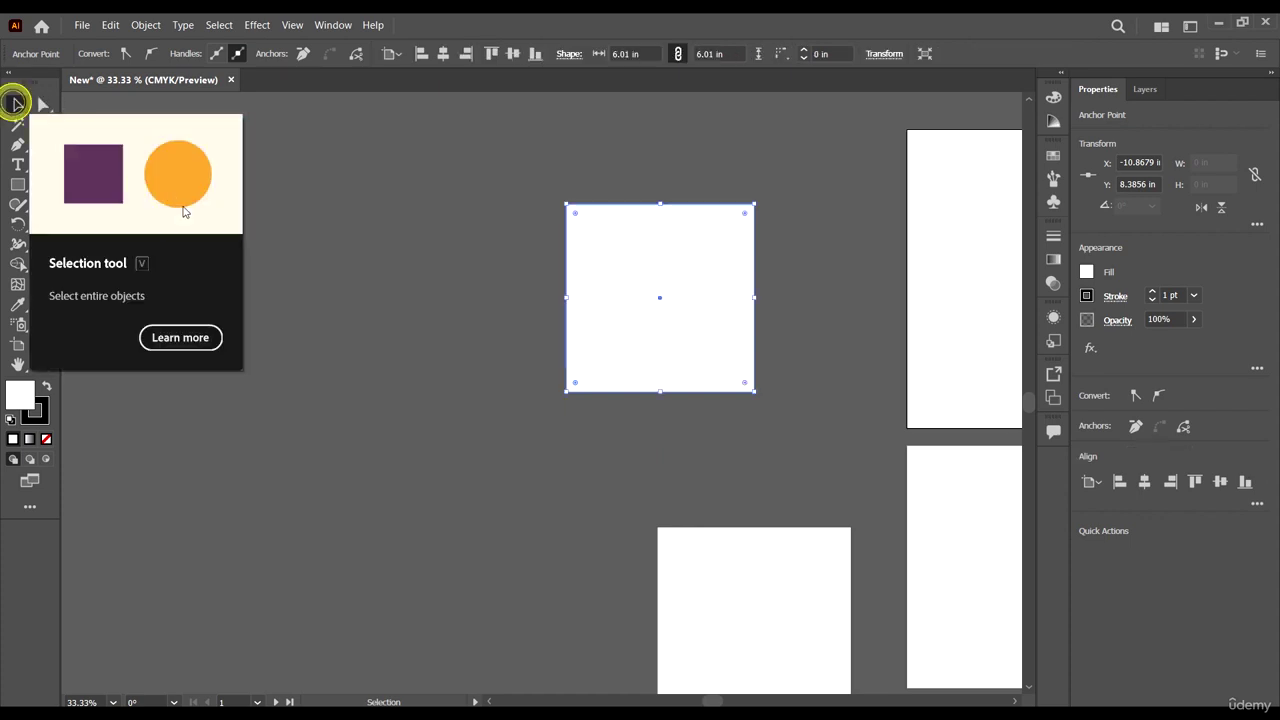
left_click(383, 269)
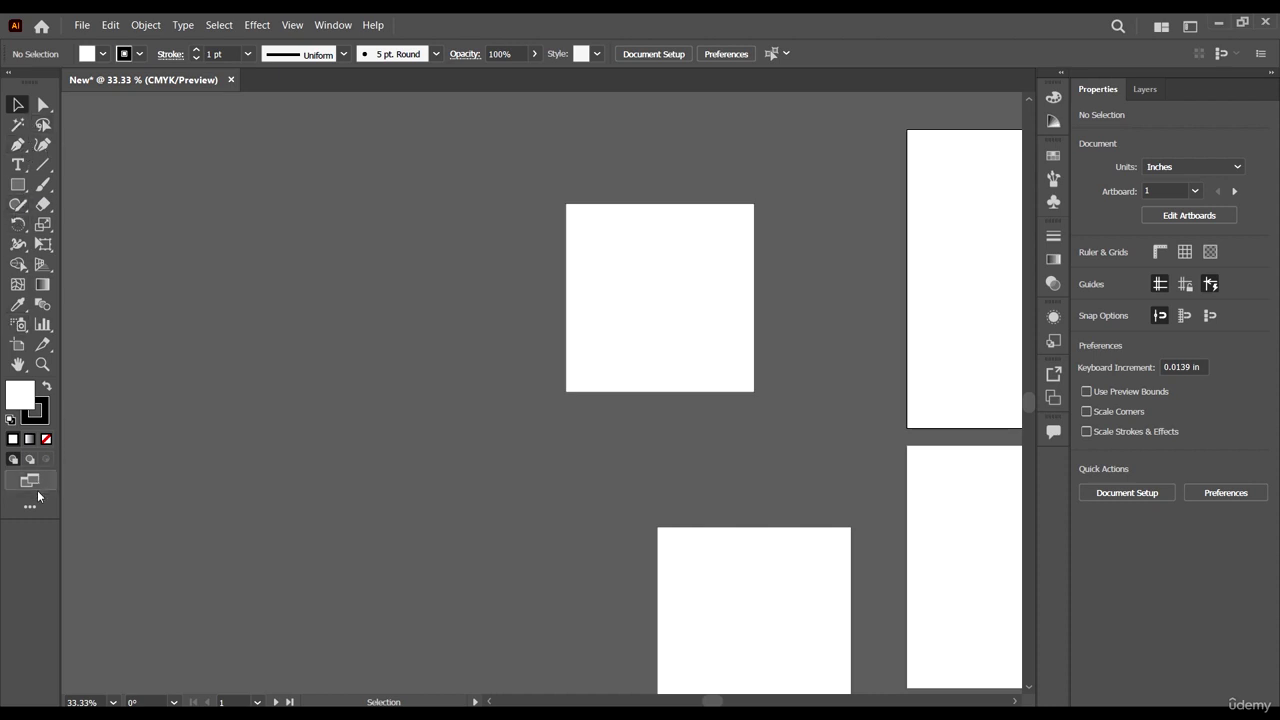
Move the four-sided shape off the artboard, beyond the two loose rectangles, to about X -15.12 in, Y 9.05 in
scroll(411, 347, "down", 3)
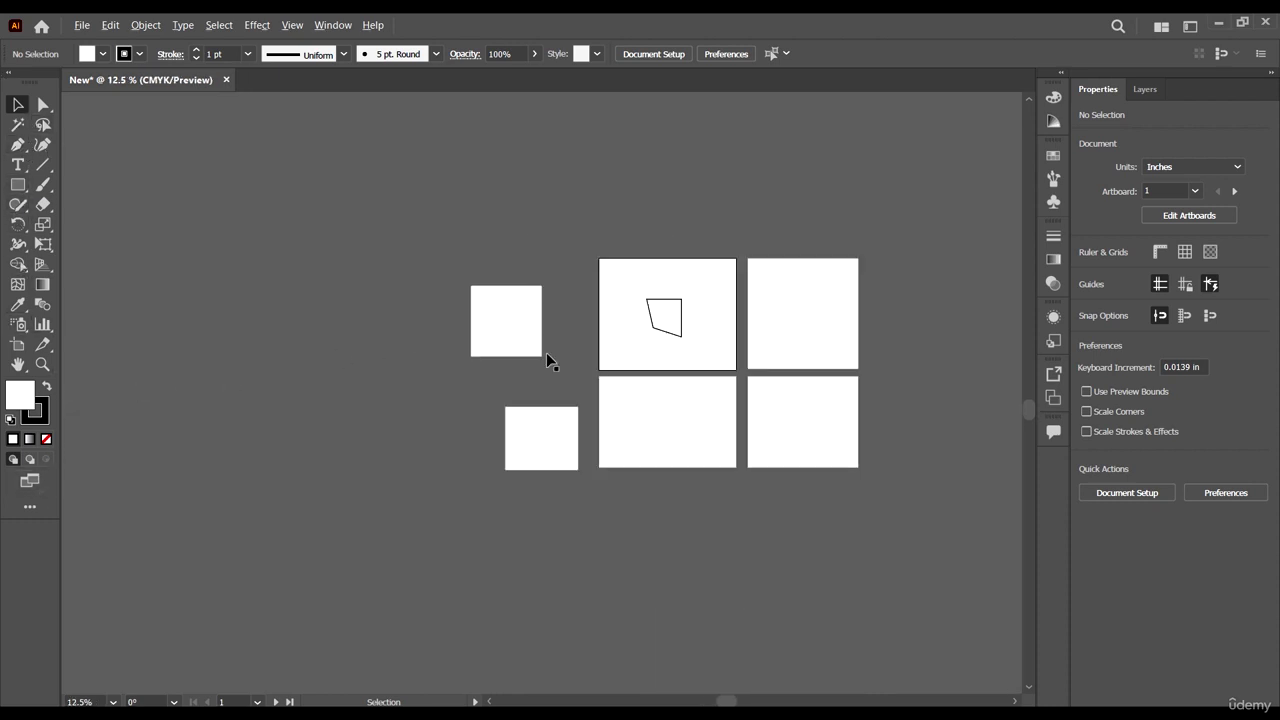
scroll(512, 314, "up", 4)
scroll(267, 306, "down", 3)
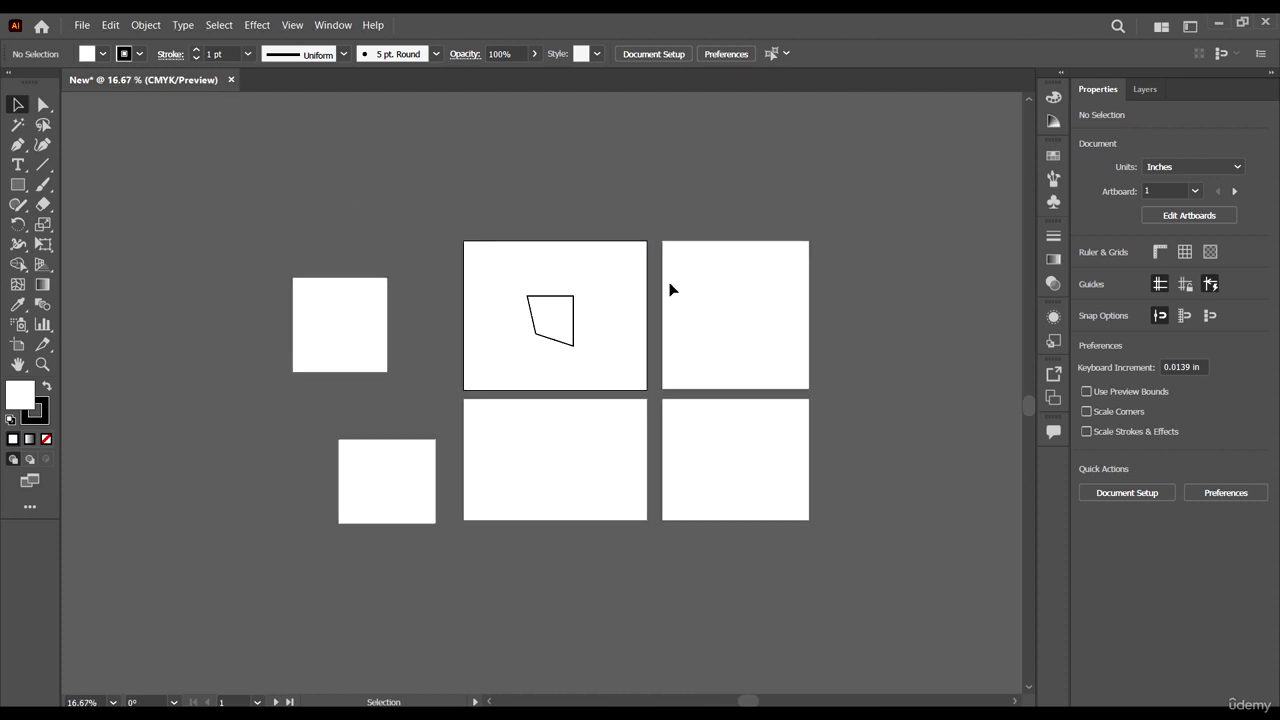
left_click_drag(560, 323, 231, 377)
scroll(224, 375, "left", 2)
scroll(224, 375, "left", 1)
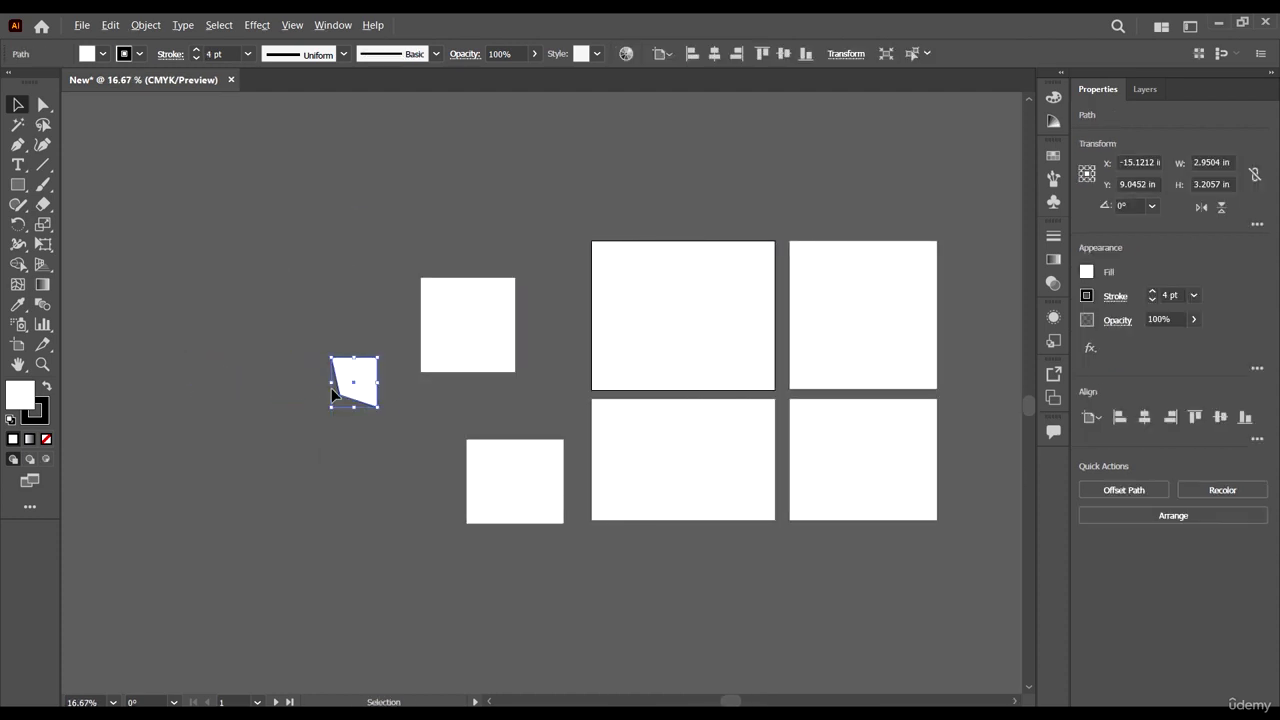
scroll(209, 340, "up", 4)
scroll(305, 410, "up", 1)
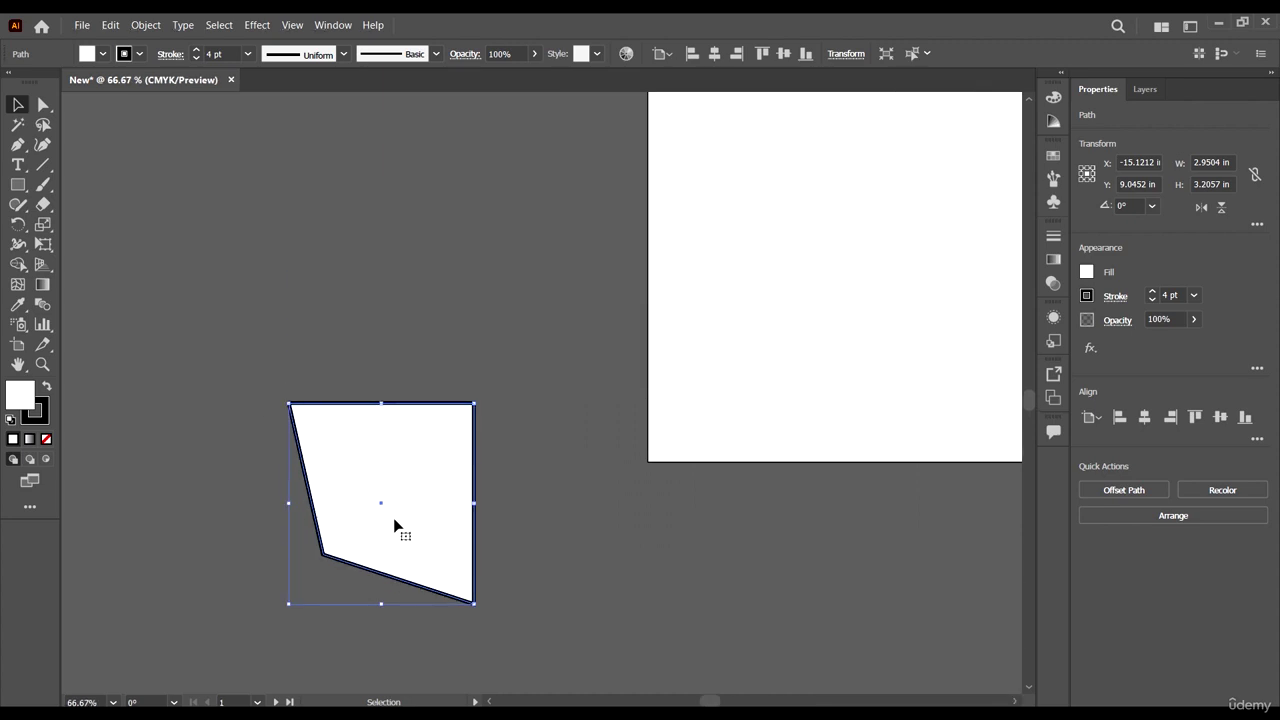
Move the four-sided shape up to about X -15.37 in, Y 7.44 in, and set its fill to red FF0000
left_click_drag(394, 523, 374, 428)
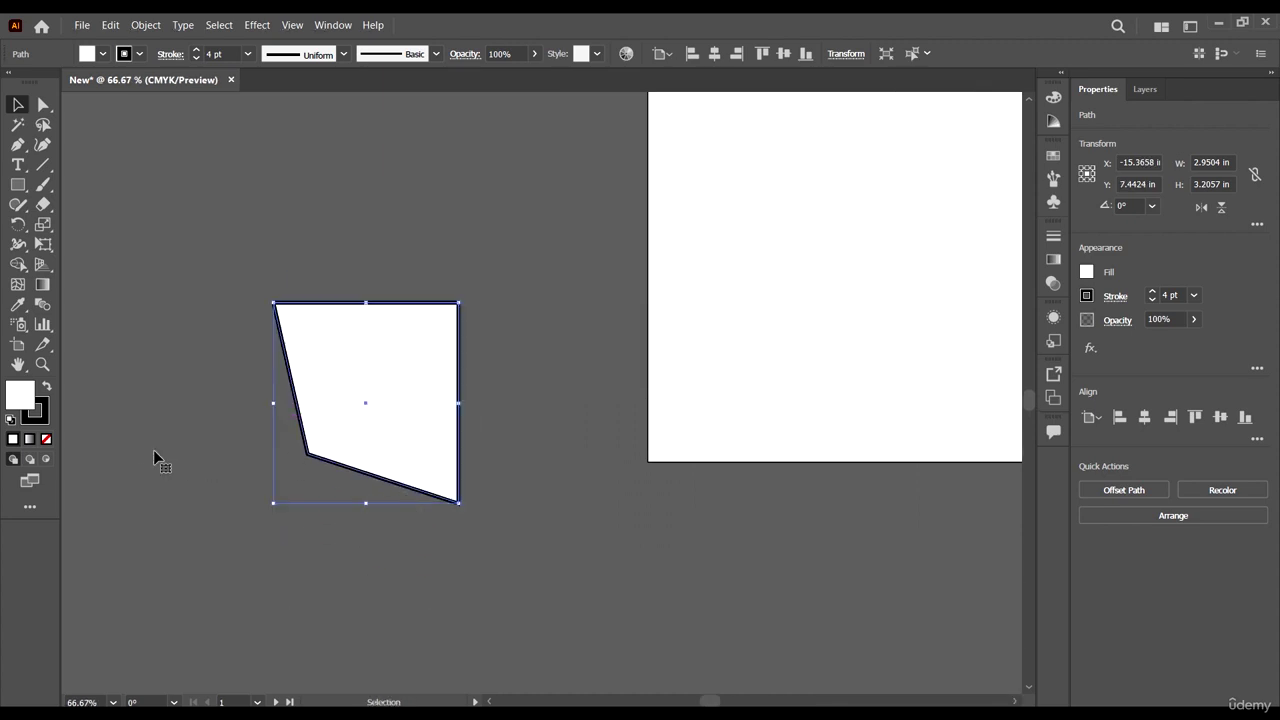
double_click(22, 392)
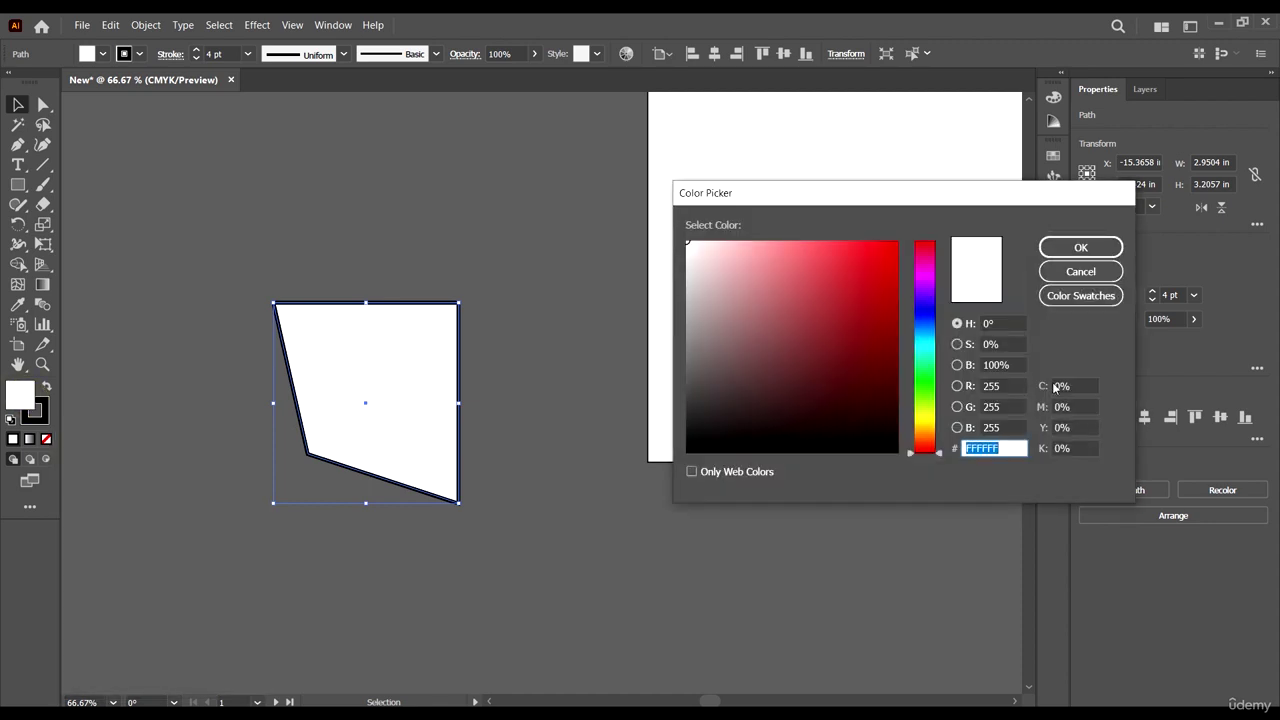
left_click(896, 243)
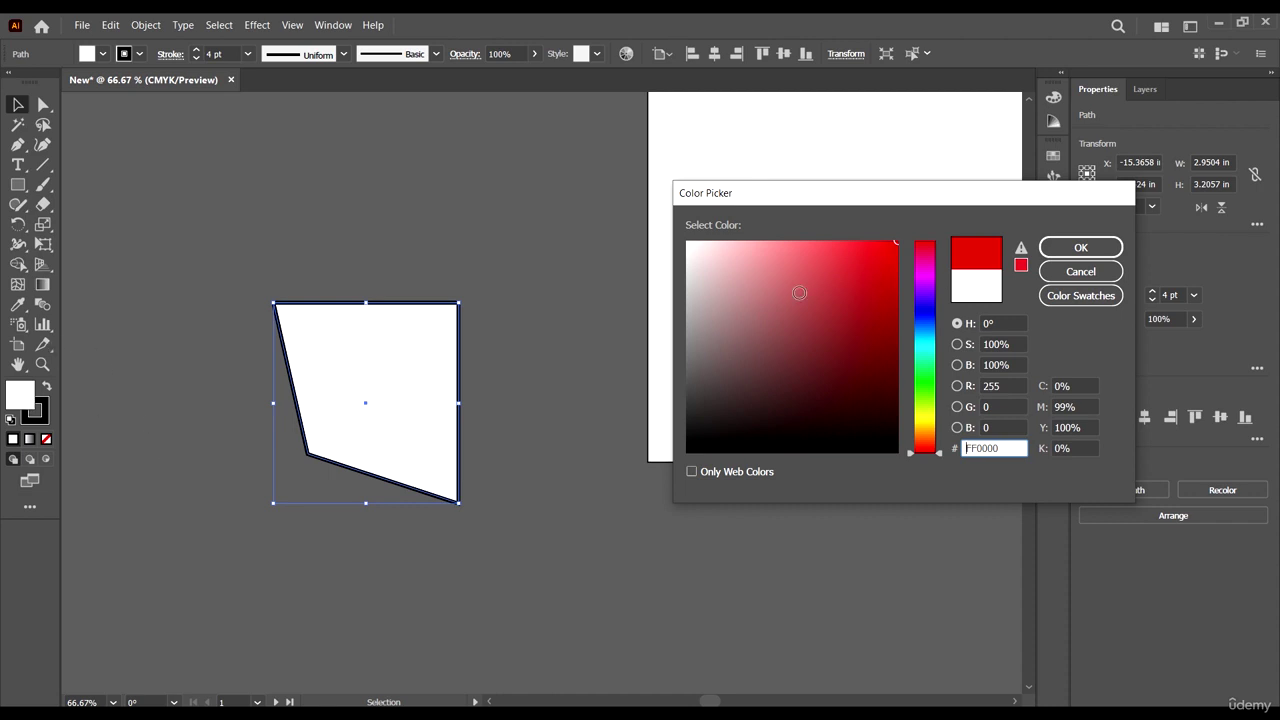
left_click(1080, 247)
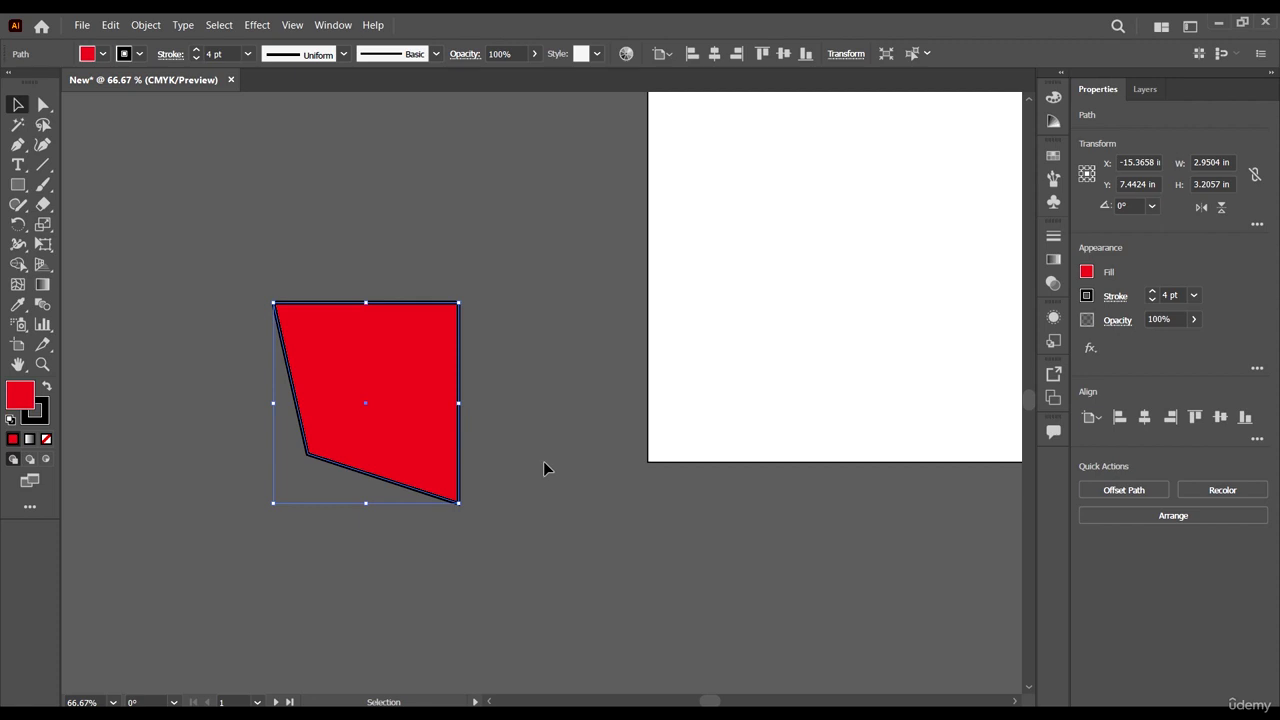
Set the four-sided shape's stroke color to bright cyan 3AF4F9 and deselect it
left_click(38, 420)
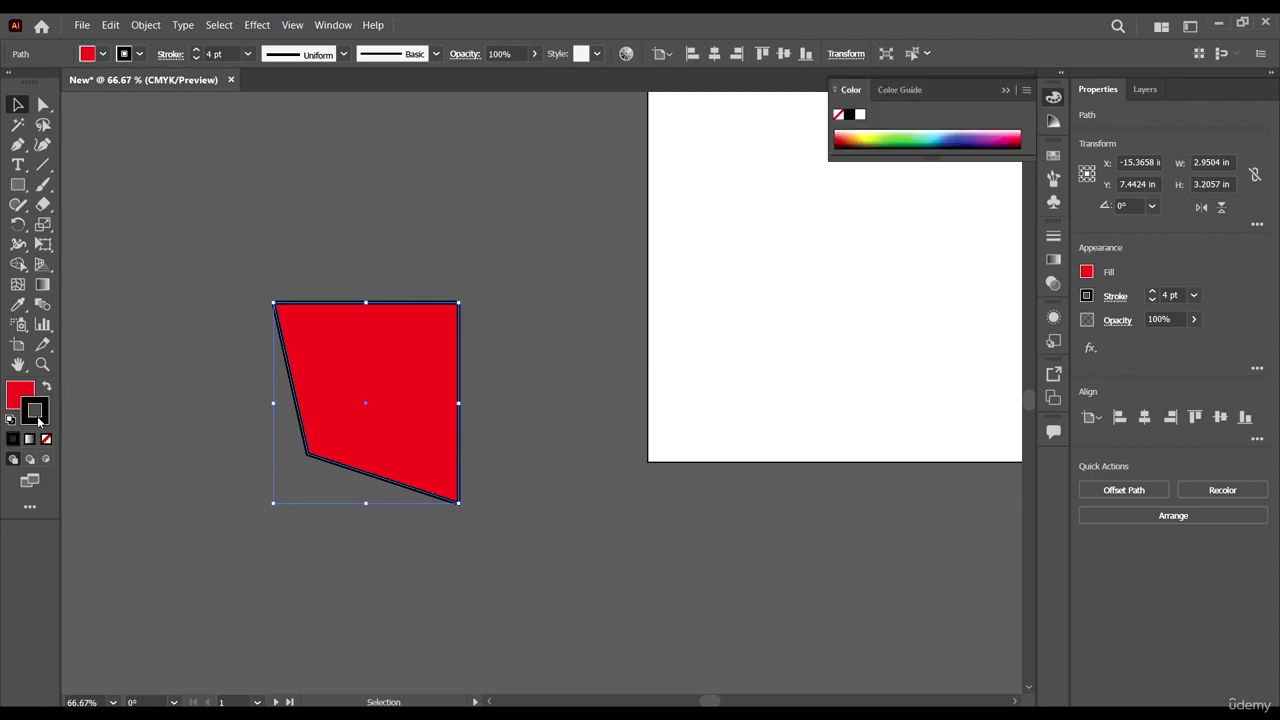
double_click(35, 415)
mouse_move(862, 376)
left_mouse_down()
mouse_move(840, 337)
mouse_move(774, 287)
left_mouse_up()
left_click(920, 342)
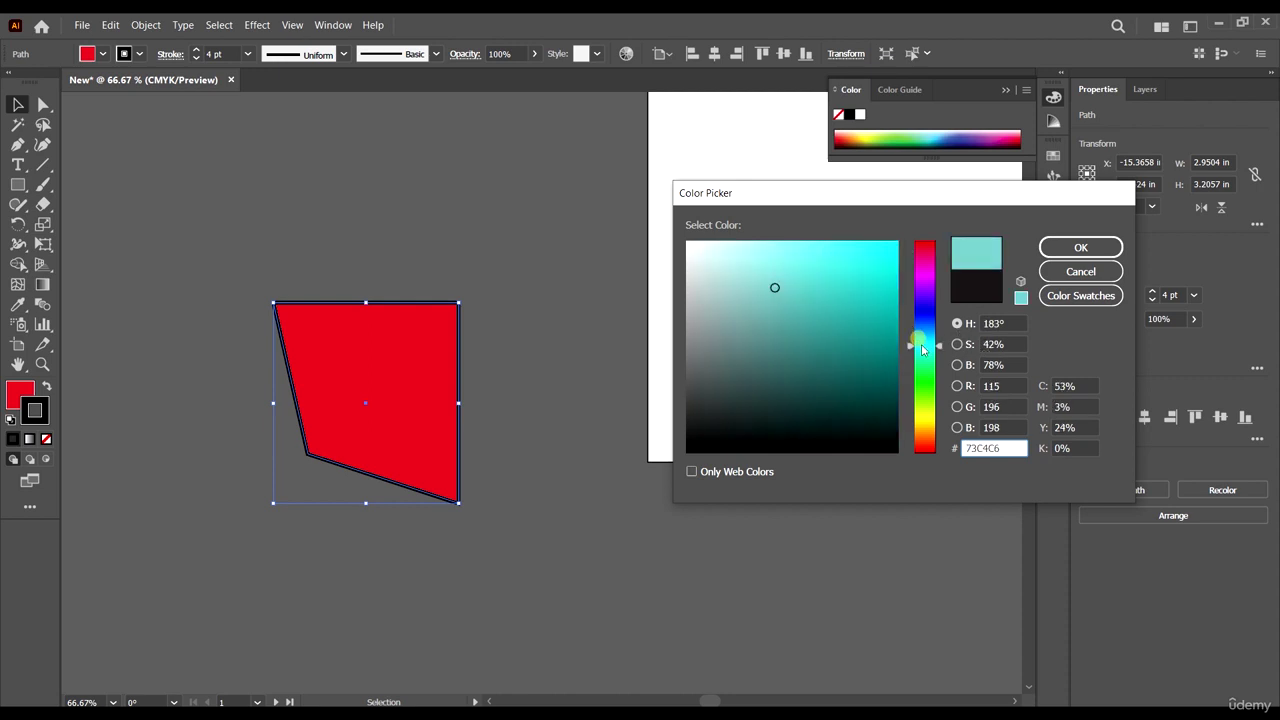
left_click_drag(851, 266, 849, 244)
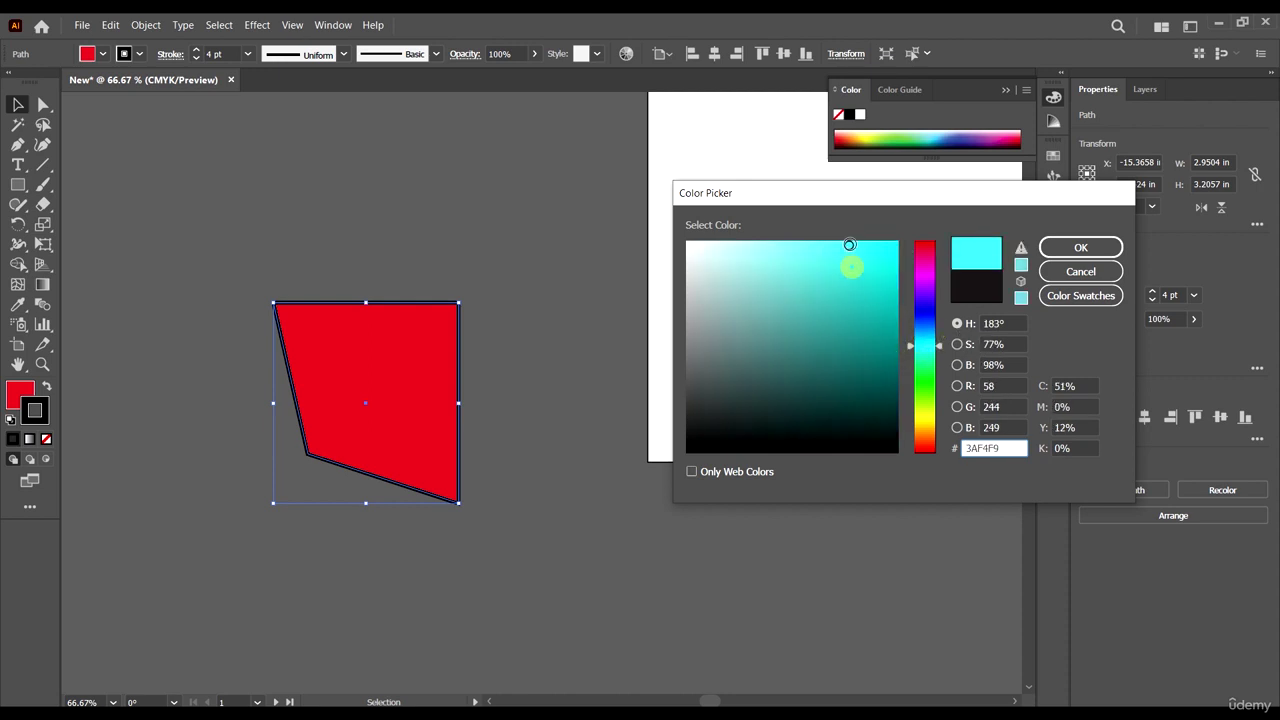
left_click(1078, 248)
left_click(567, 355)
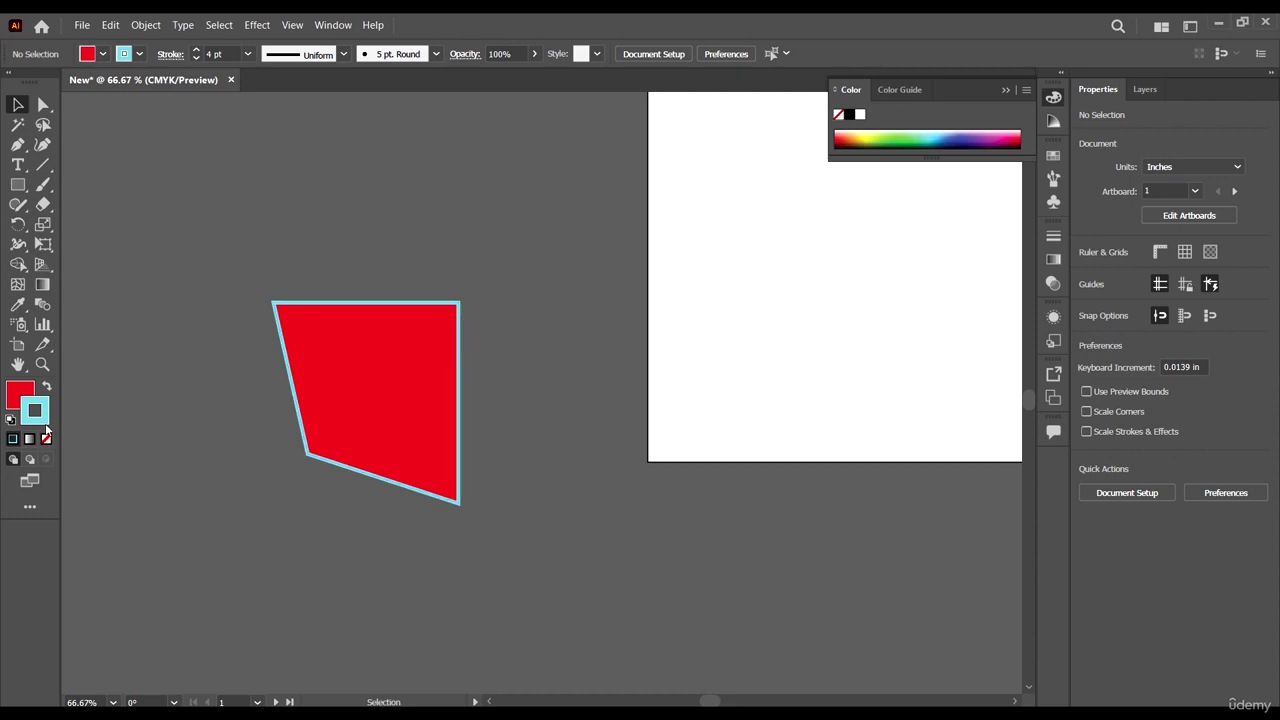
Select the four-sided shape, try swapping its fill and stroke colors, and restore the red fill with cyan stroke
left_click(362, 370)
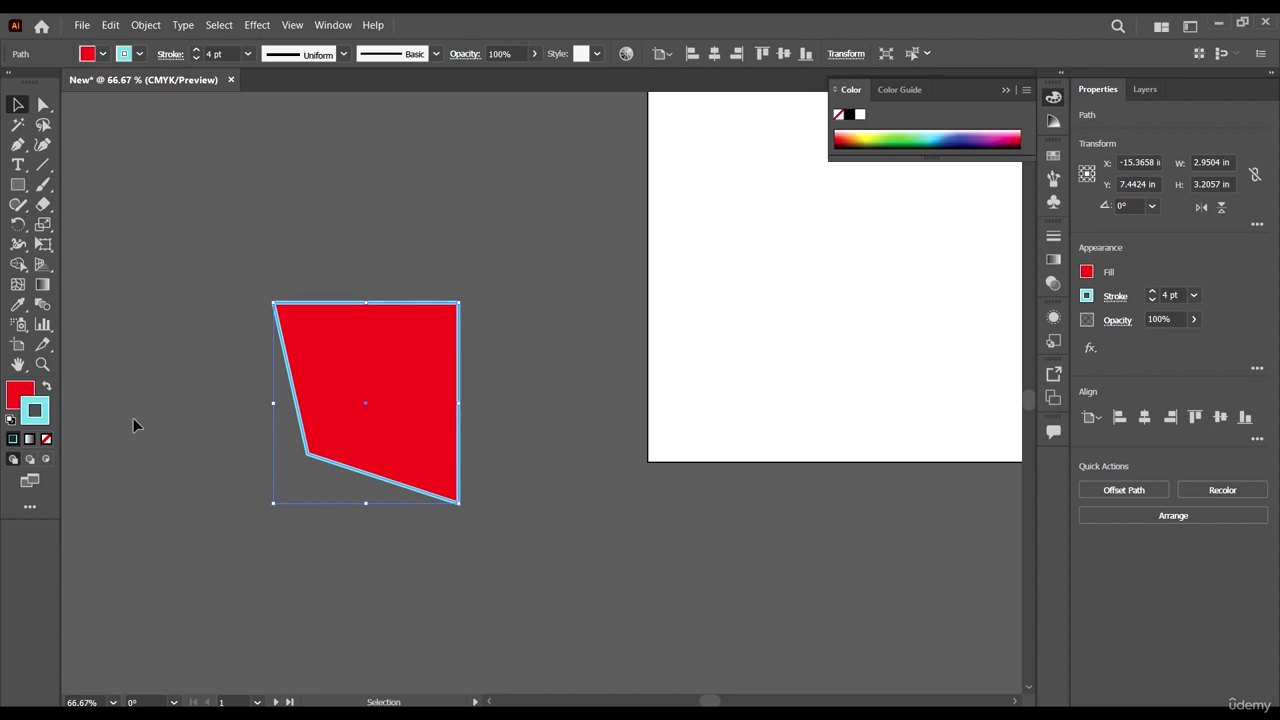
left_click(47, 389)
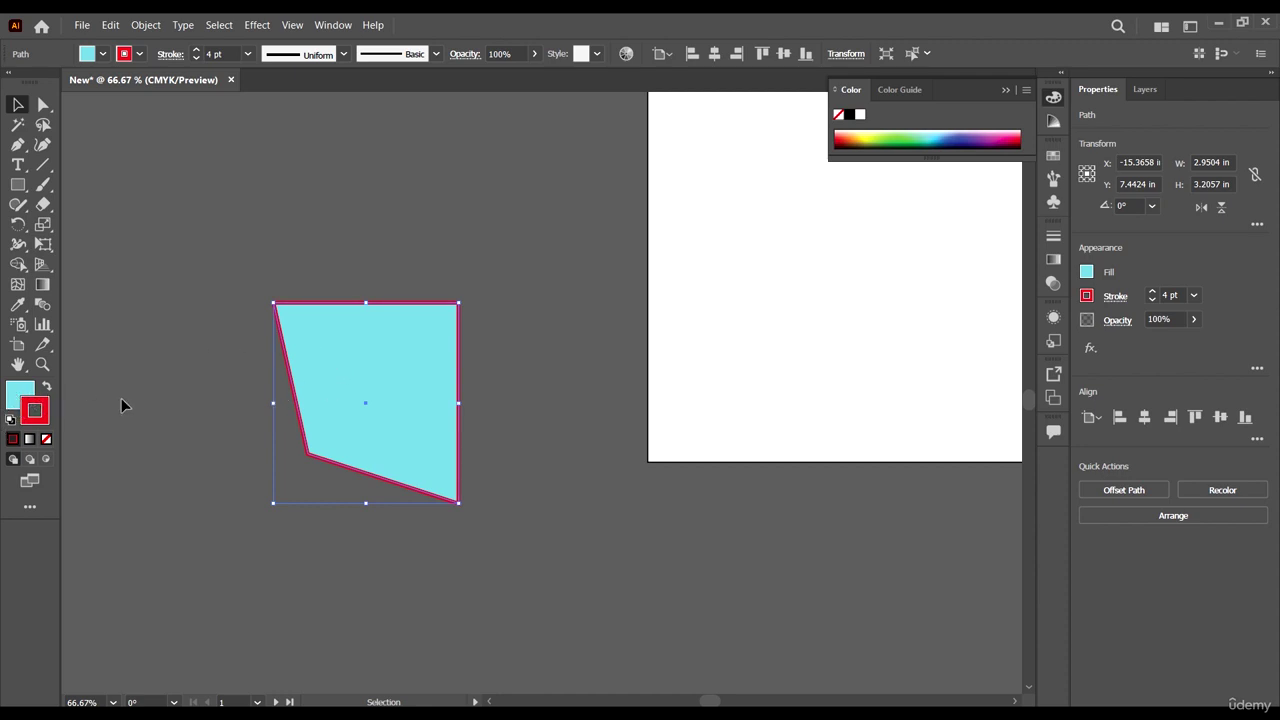
left_click(47, 389)
left_click(47, 389)
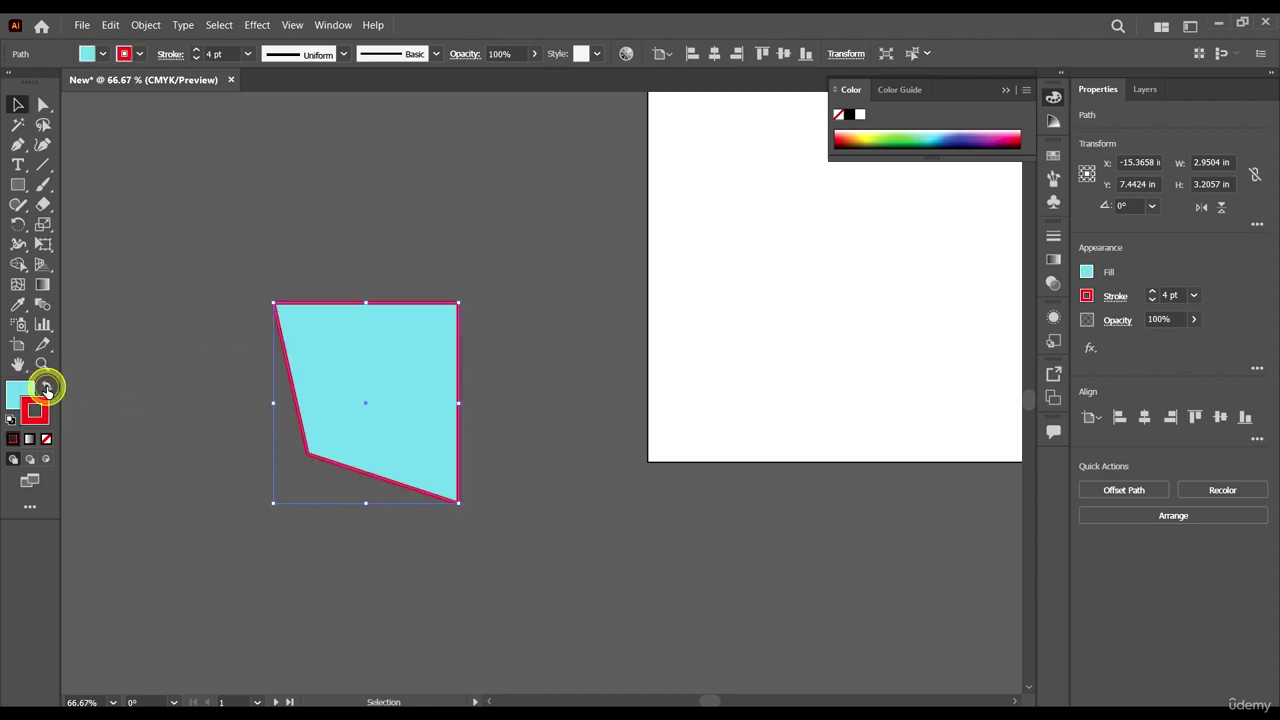
left_click(47, 389)
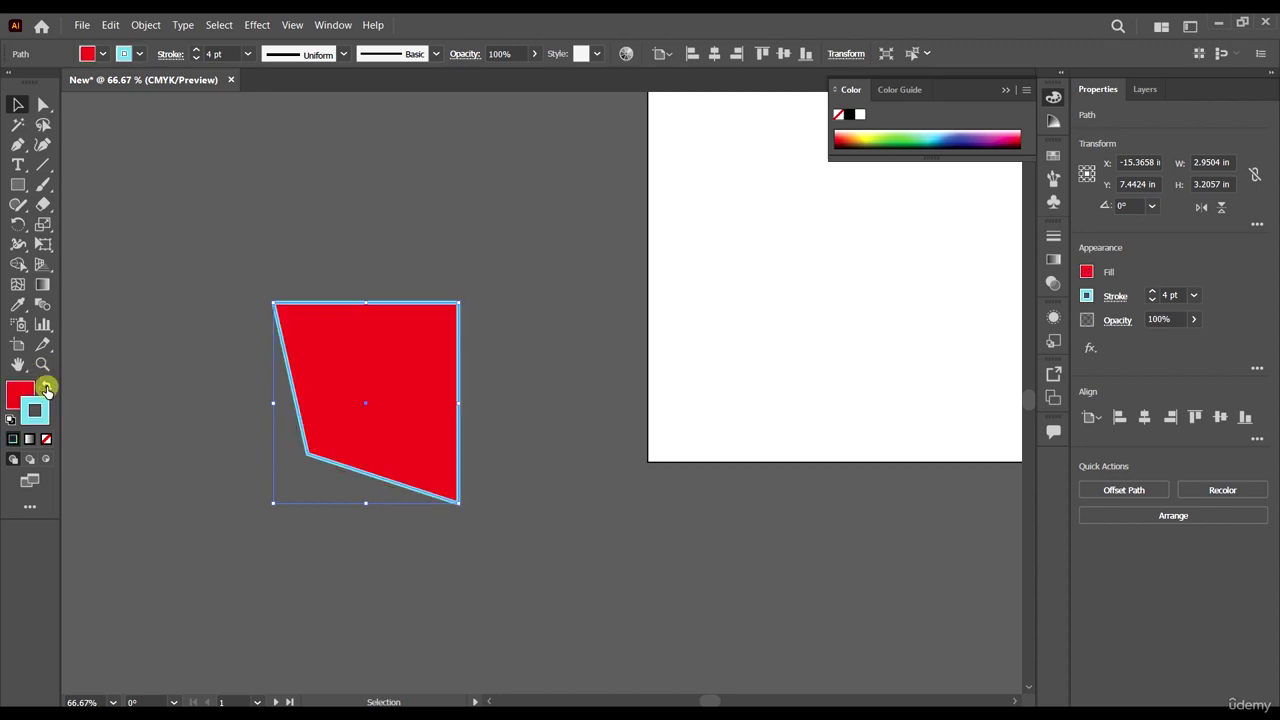
Try removing the shape's stroke and fill, undo both changes, and return to the Selection tool with nothing selected
left_click(46, 440)
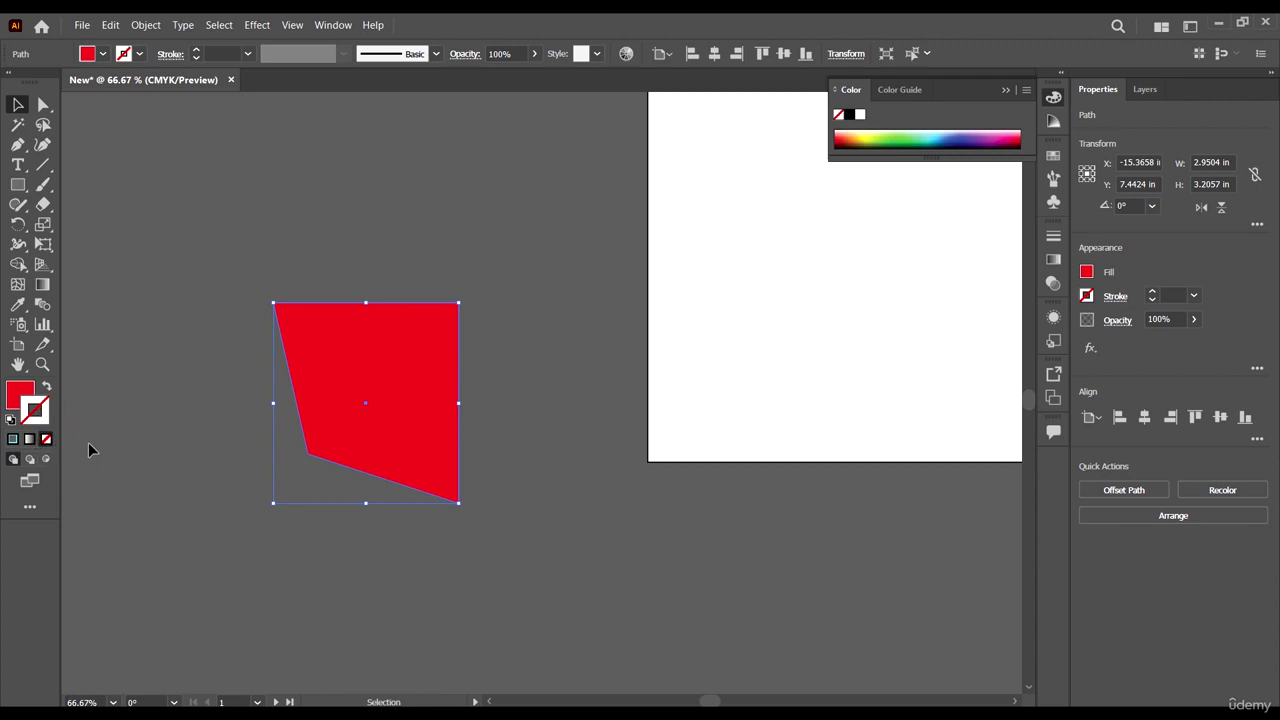
left_click(19, 394)
left_click(46, 439)
key("a")
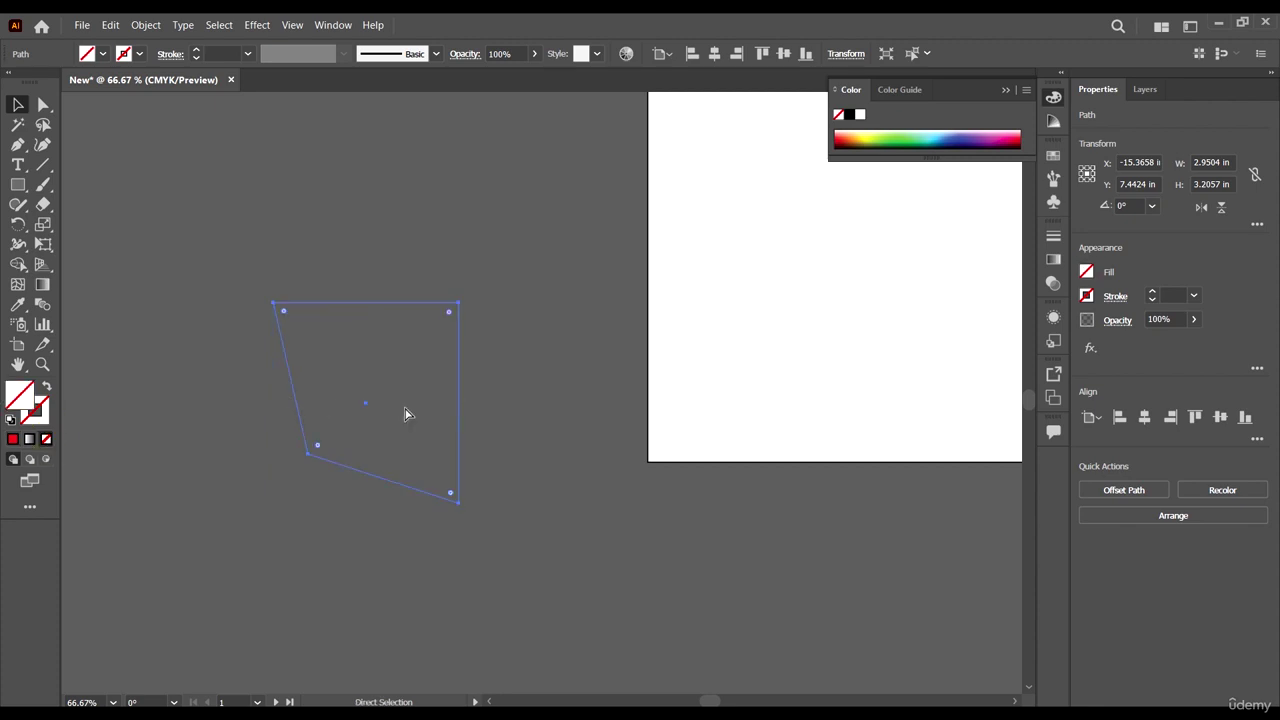
key("ctrl+z")
key("ctrl+z")
key("v")
left_click(471, 514)
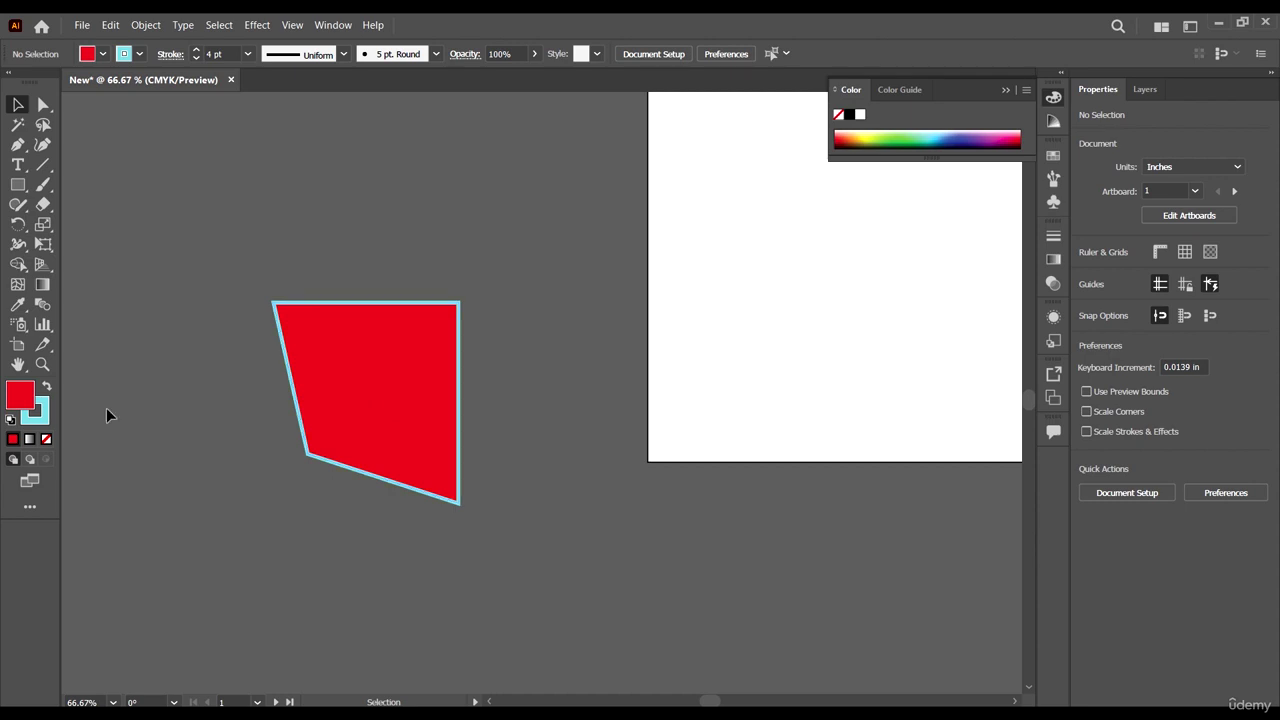
Zoom out to 16.67% to show all artboards and loose shapes, and collapse the Color panel
left_click(13, 441)
scroll(284, 472, "down", 4, "alt")
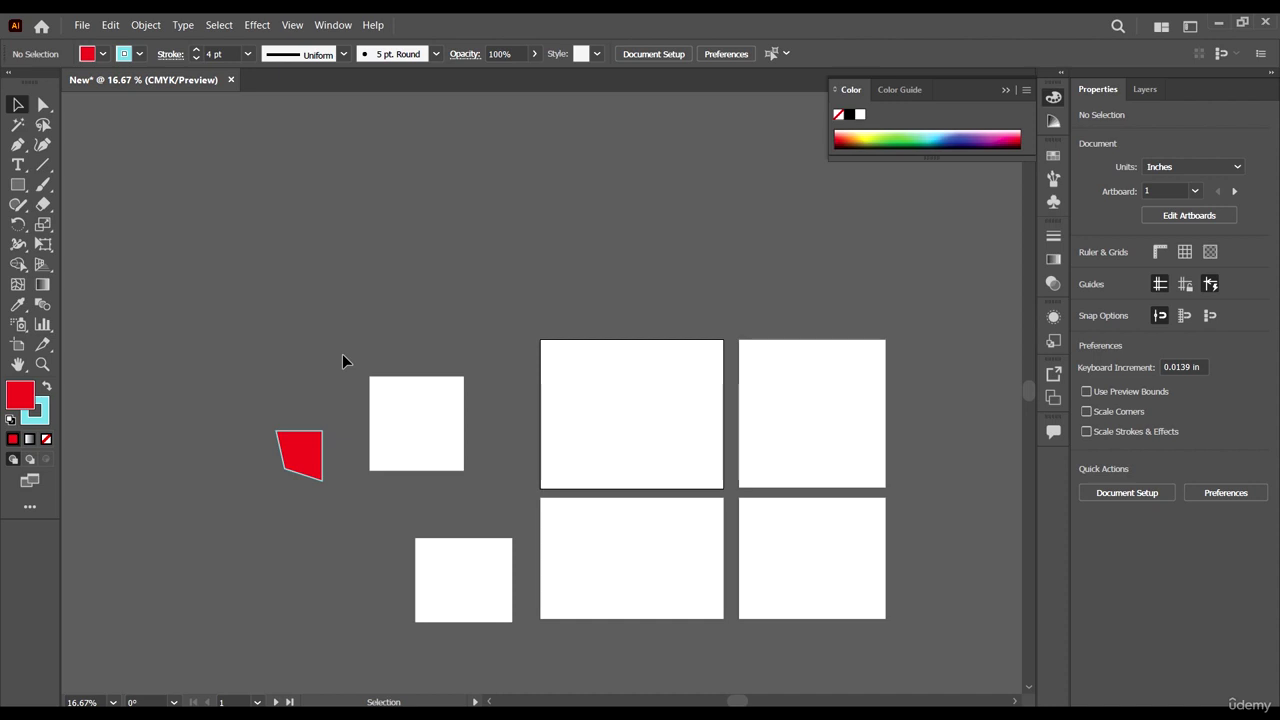
scroll(604, 593, "down", 2)
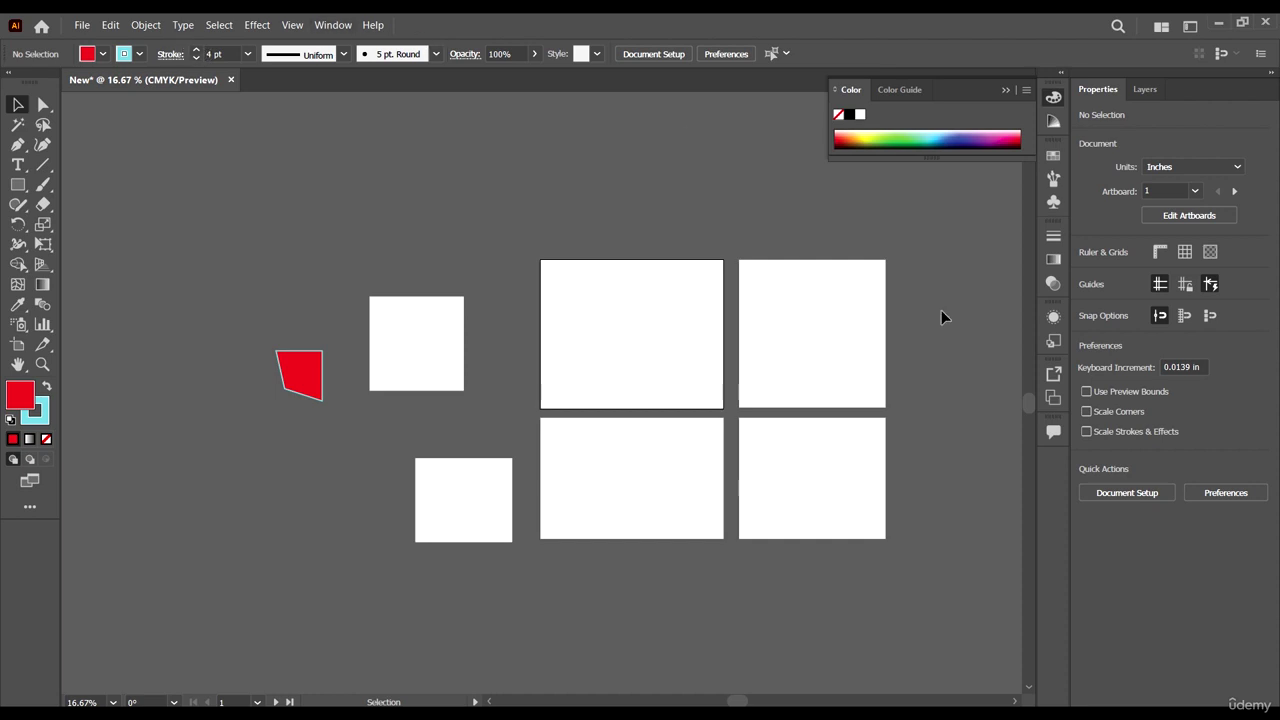
scroll(450, 258, "down", 1)
scroll(400, 270, "up", 2)
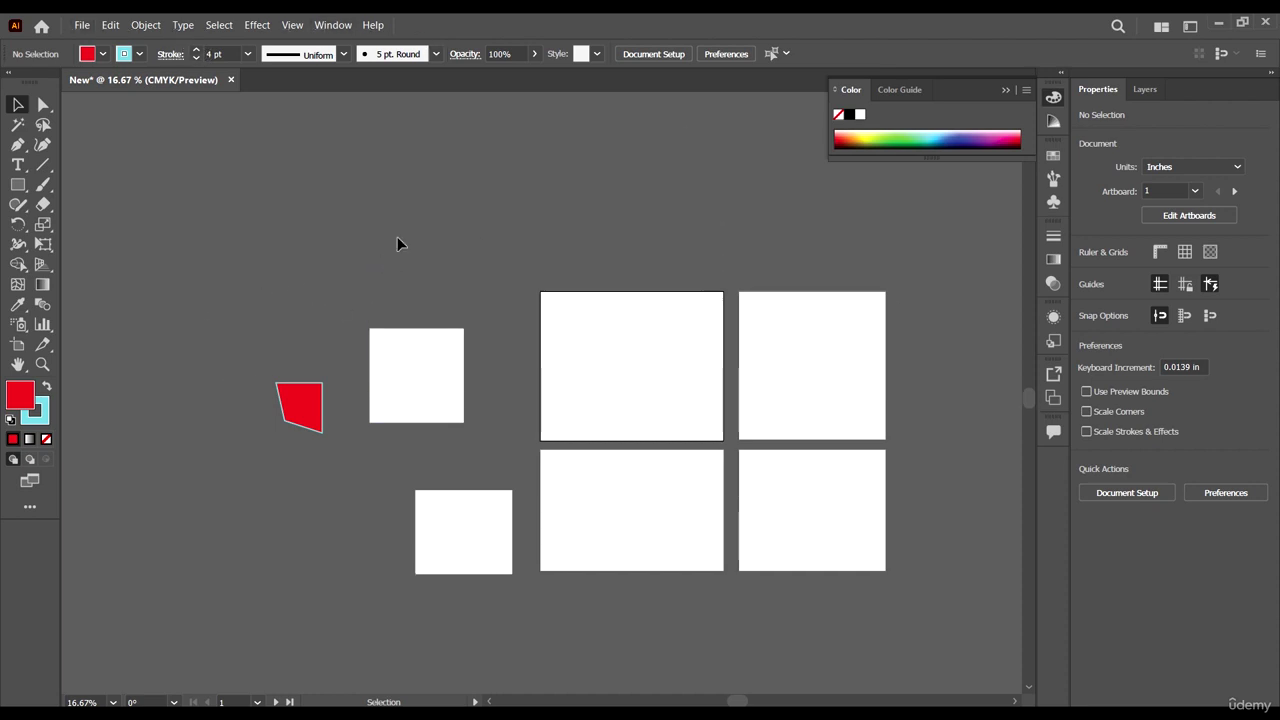
left_click(466, 199)
left_click(1005, 87)
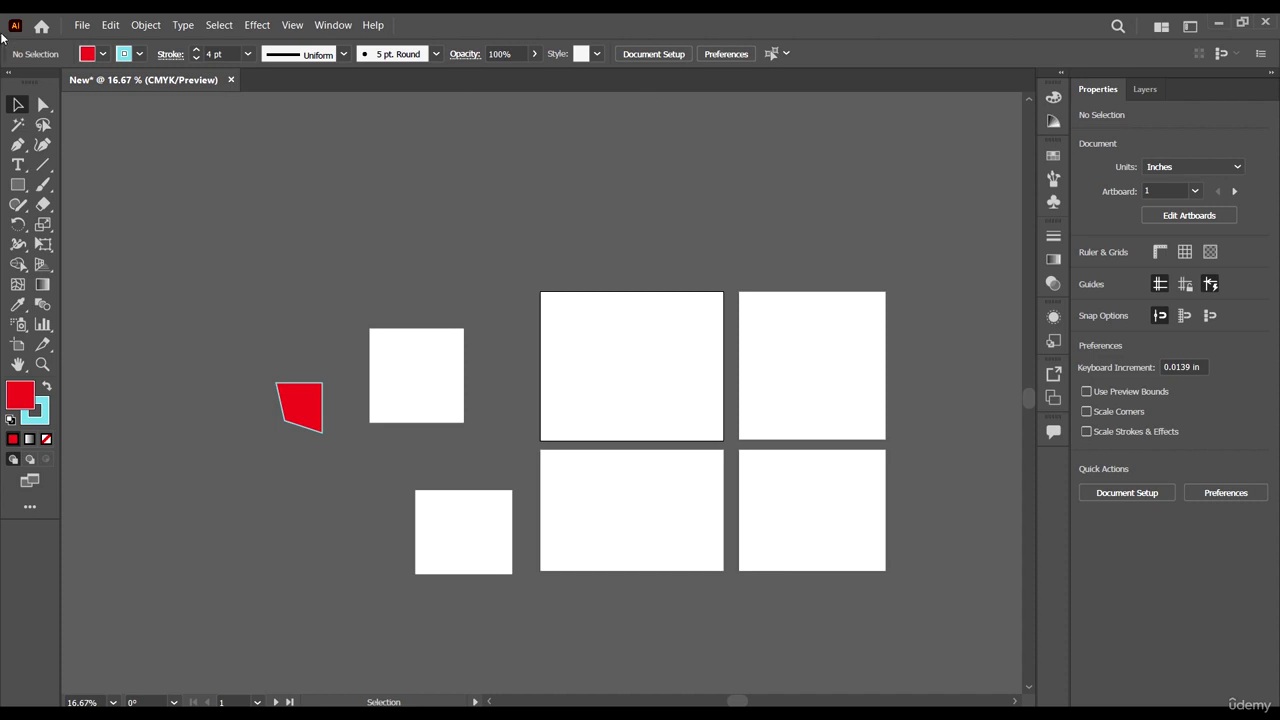
Review the File and Edit commands with nothing selected
left_click(83, 27)
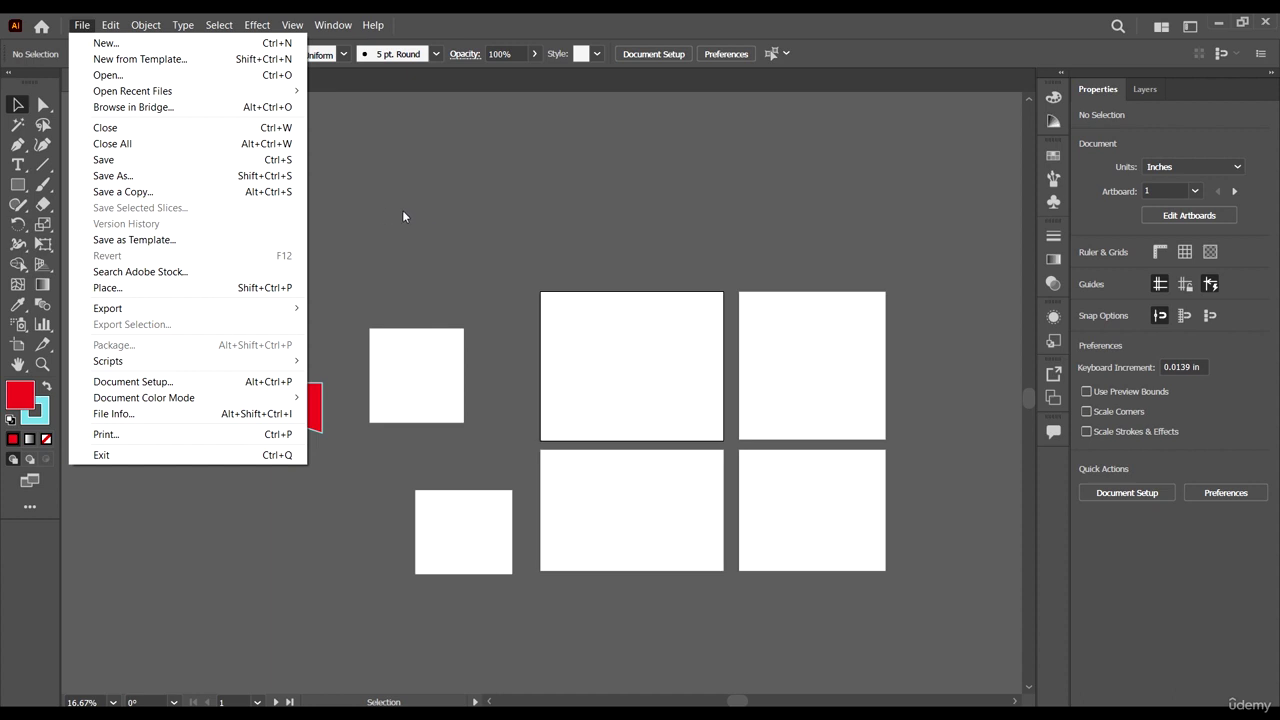
left_click(82, 25)
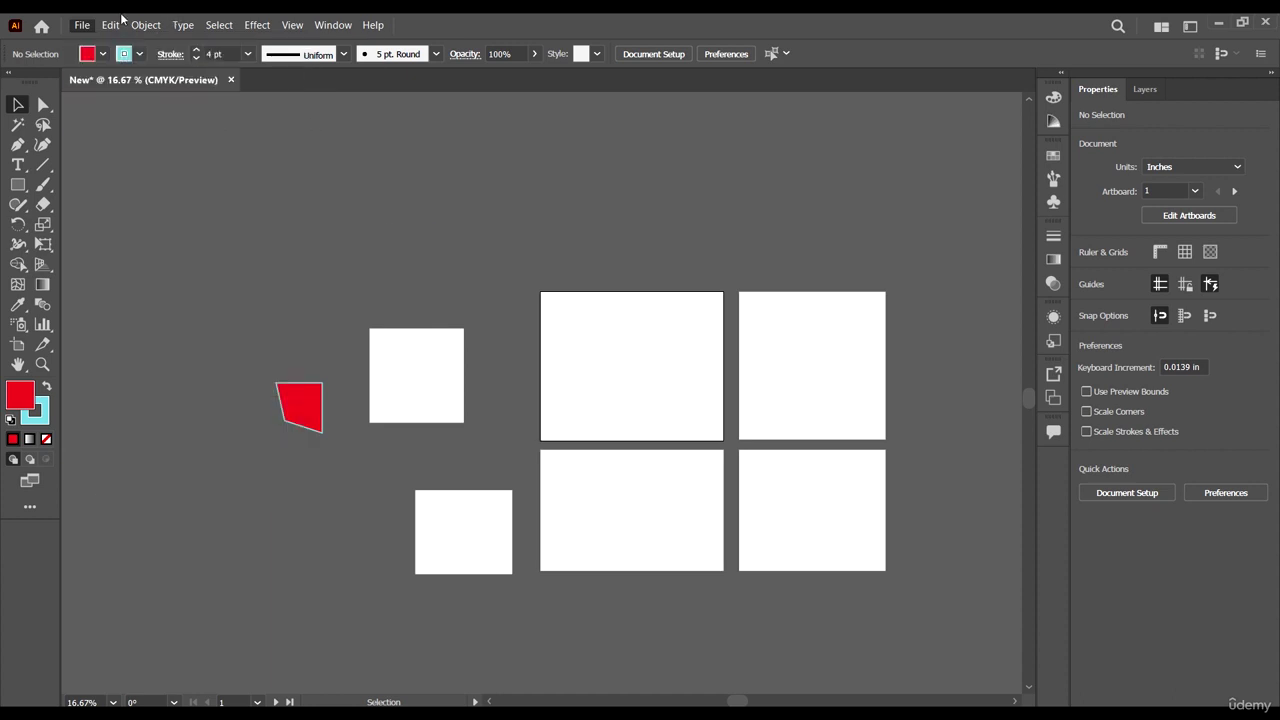
left_click(108, 24)
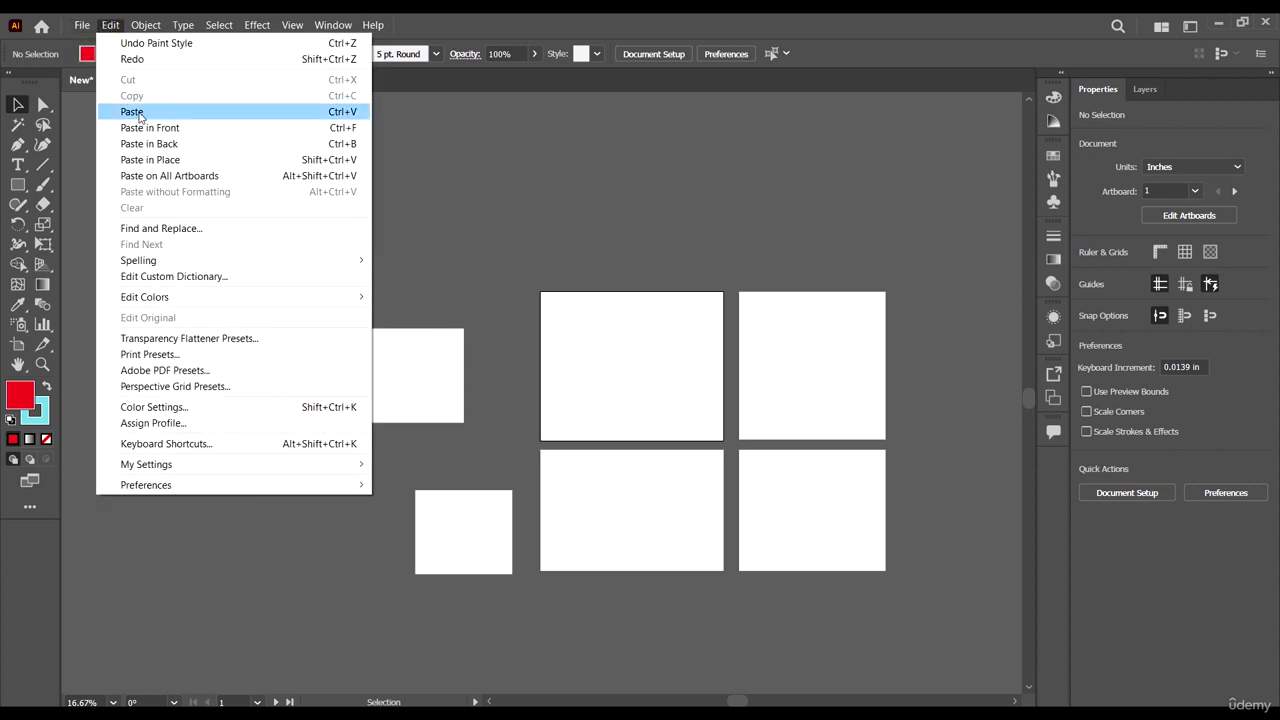
left_click(165, 67)
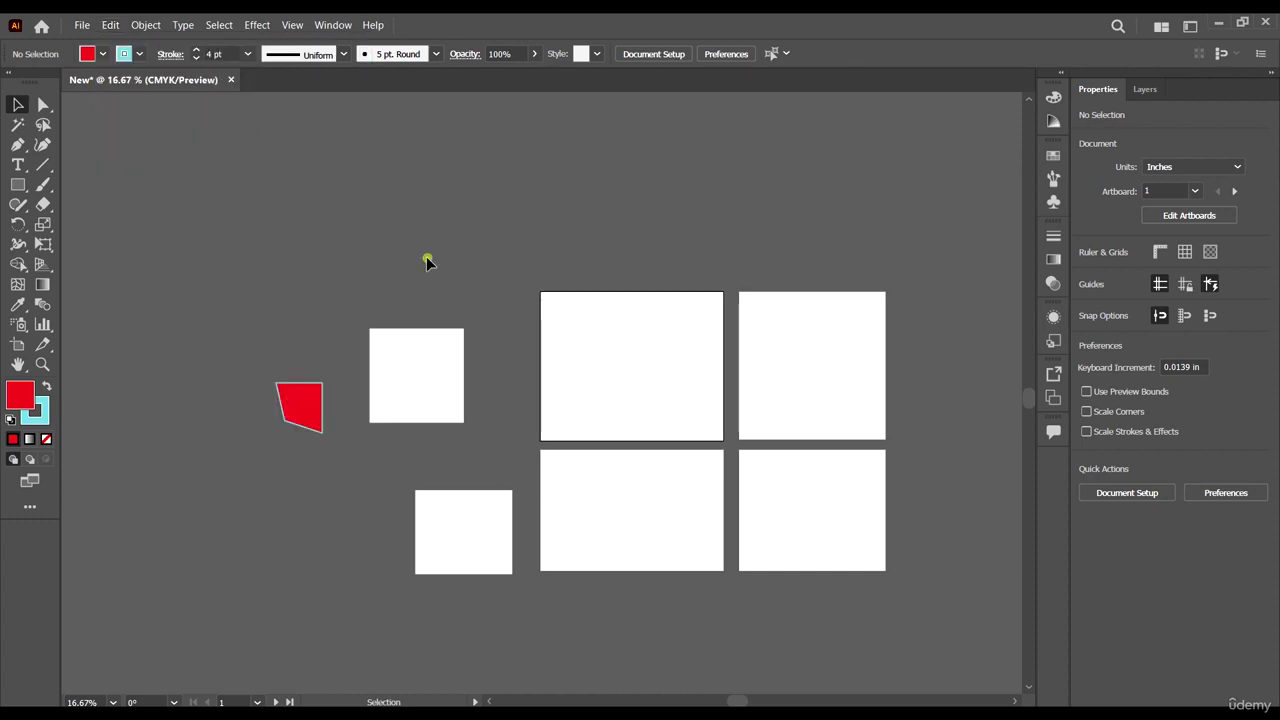
Select the upper loose square beside the artboards and check which Edit commands are available for it
left_click(400, 386)
left_click(113, 26)
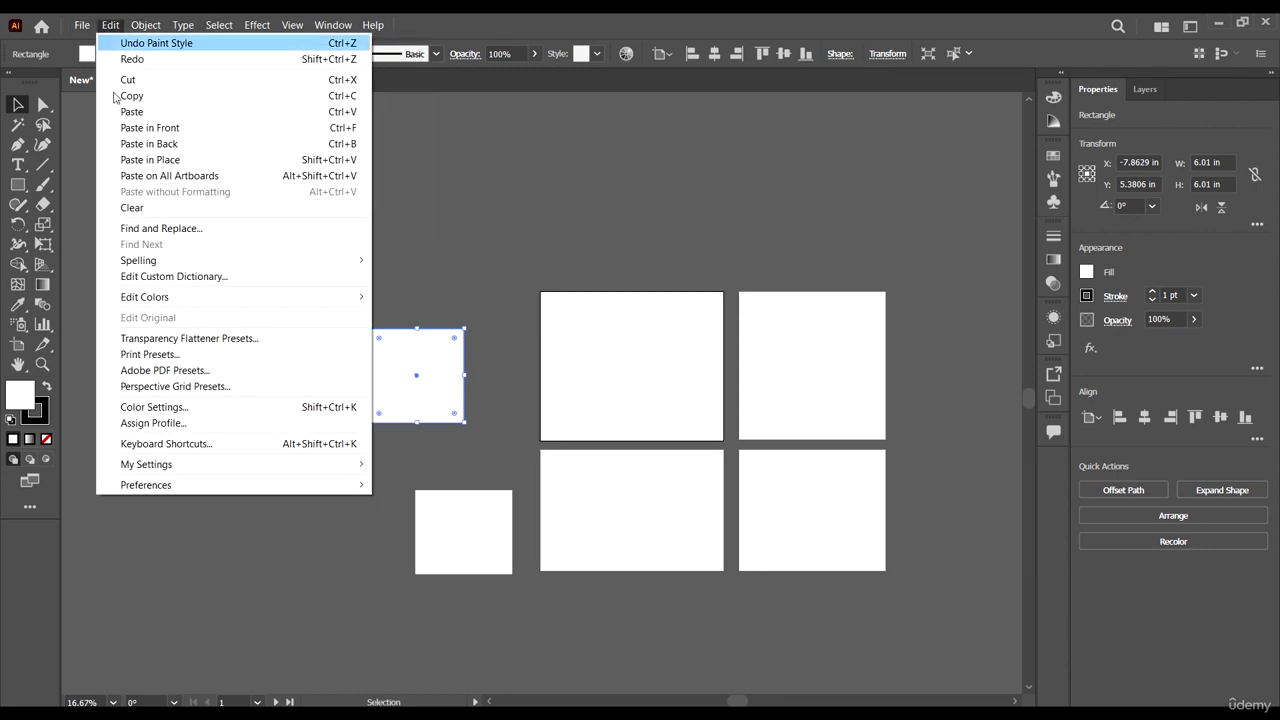
left_click(538, 236)
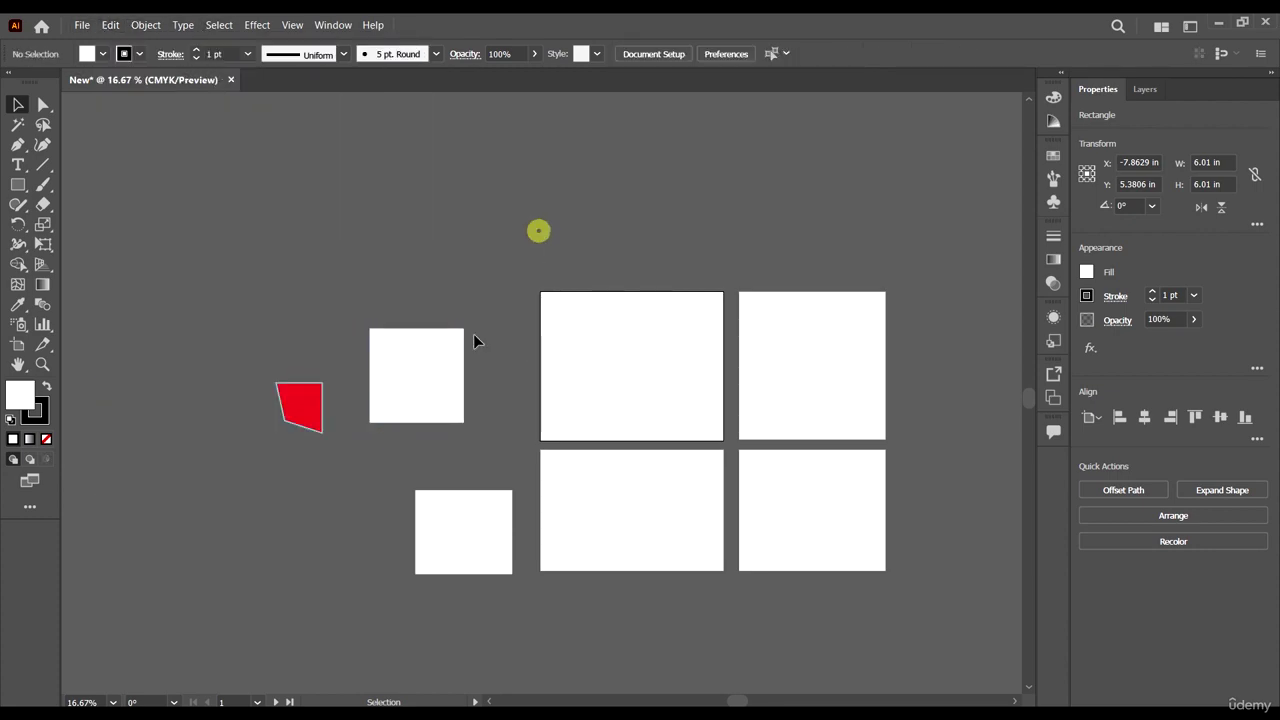
left_click(426, 396)
left_click(107, 25)
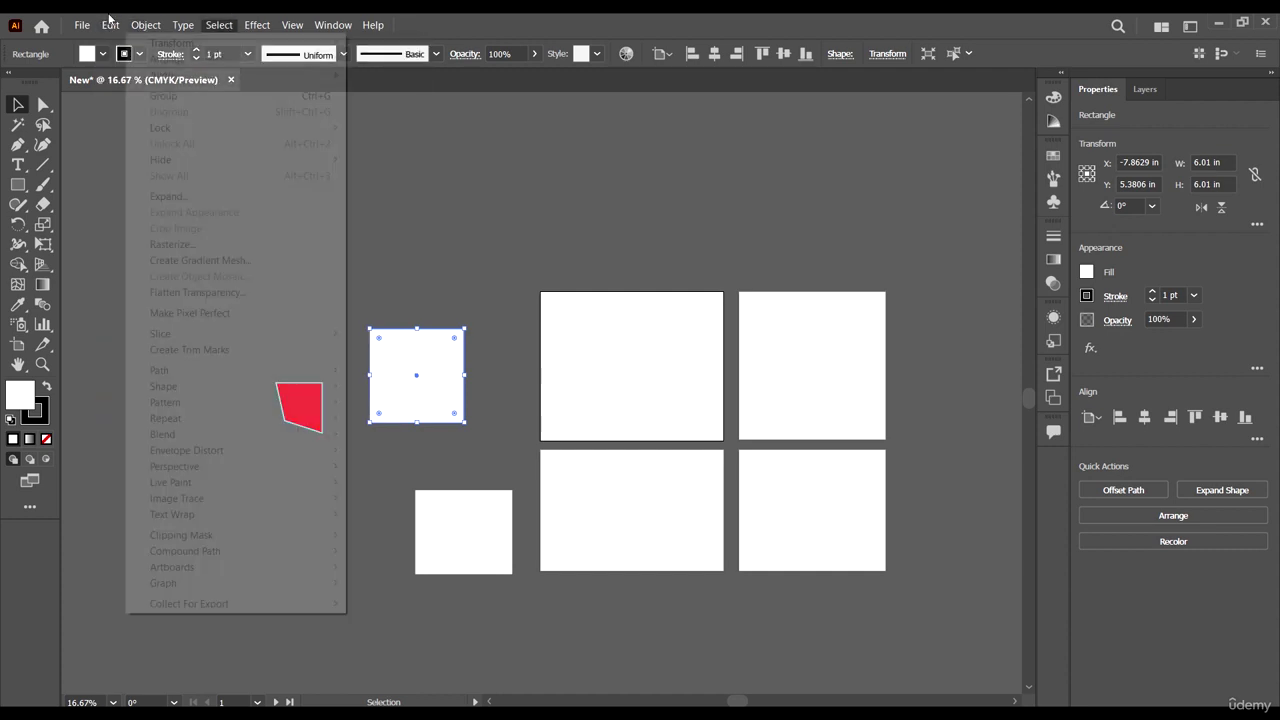
Review the Object commands for the selected square, from Transform and Arrange to Collect For Export
mouse_move(146, 26)
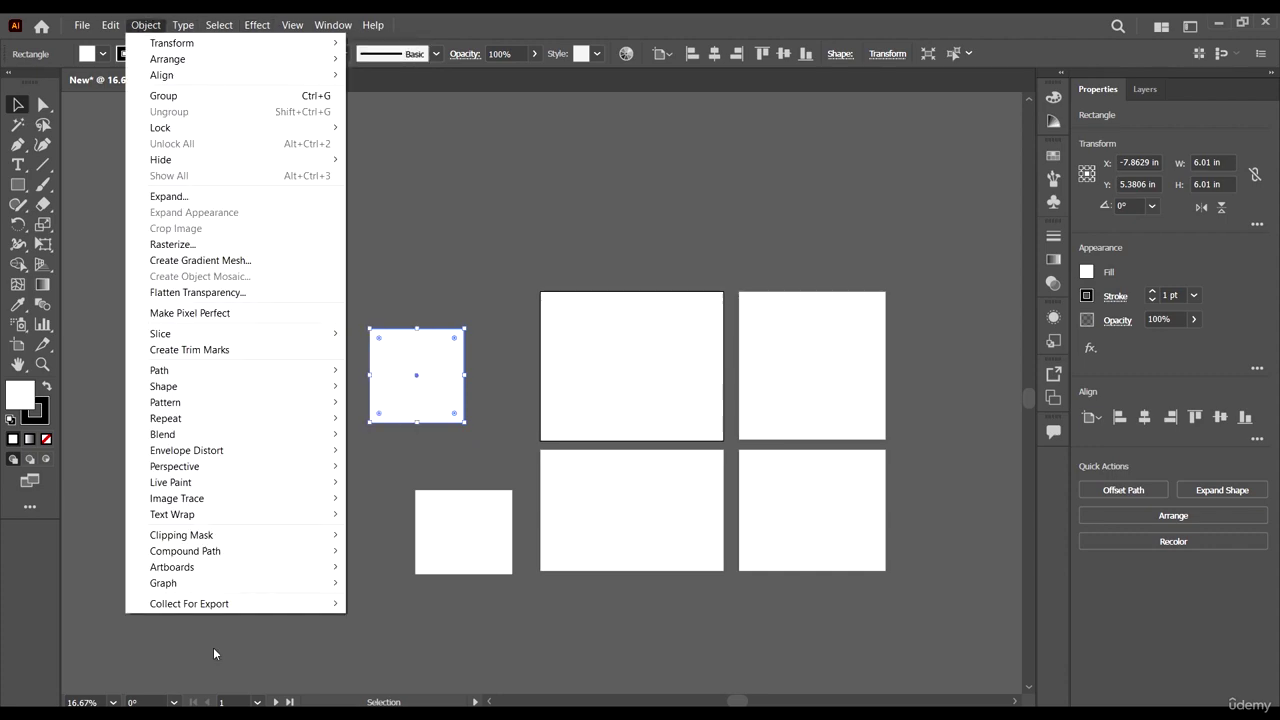
left_click(143, 22)
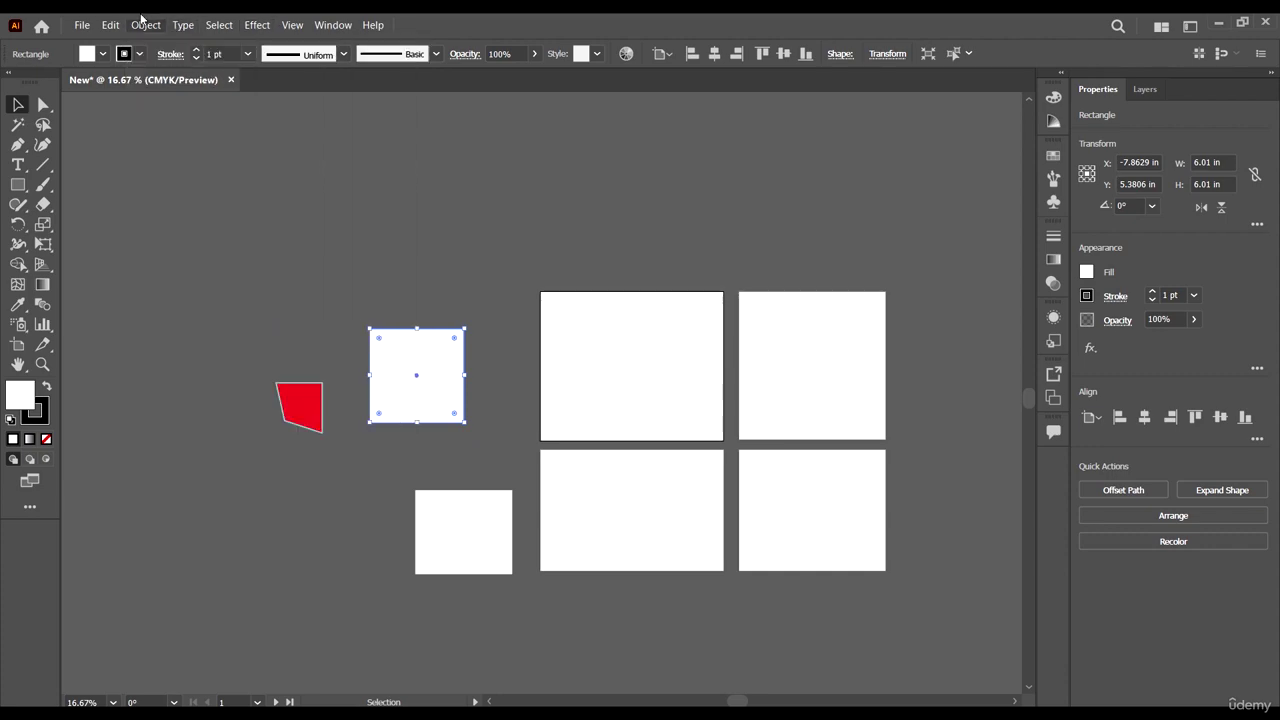
left_click(140, 22)
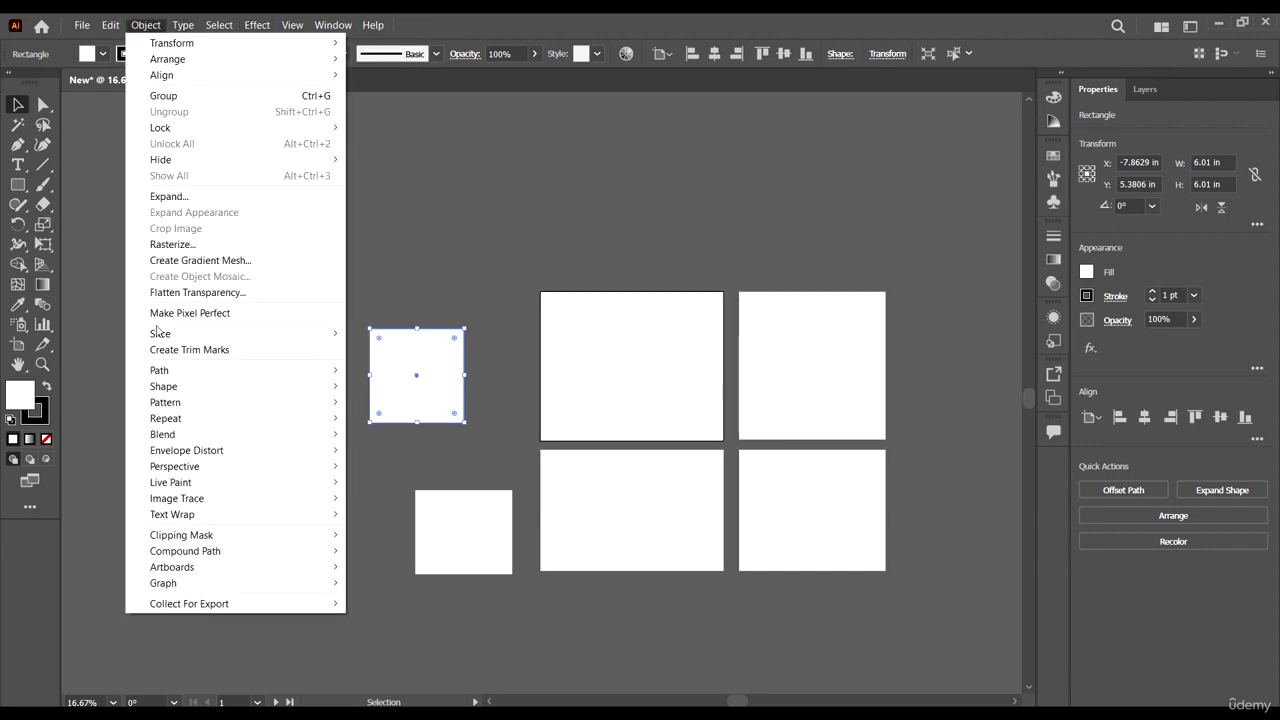
left_click(147, 33)
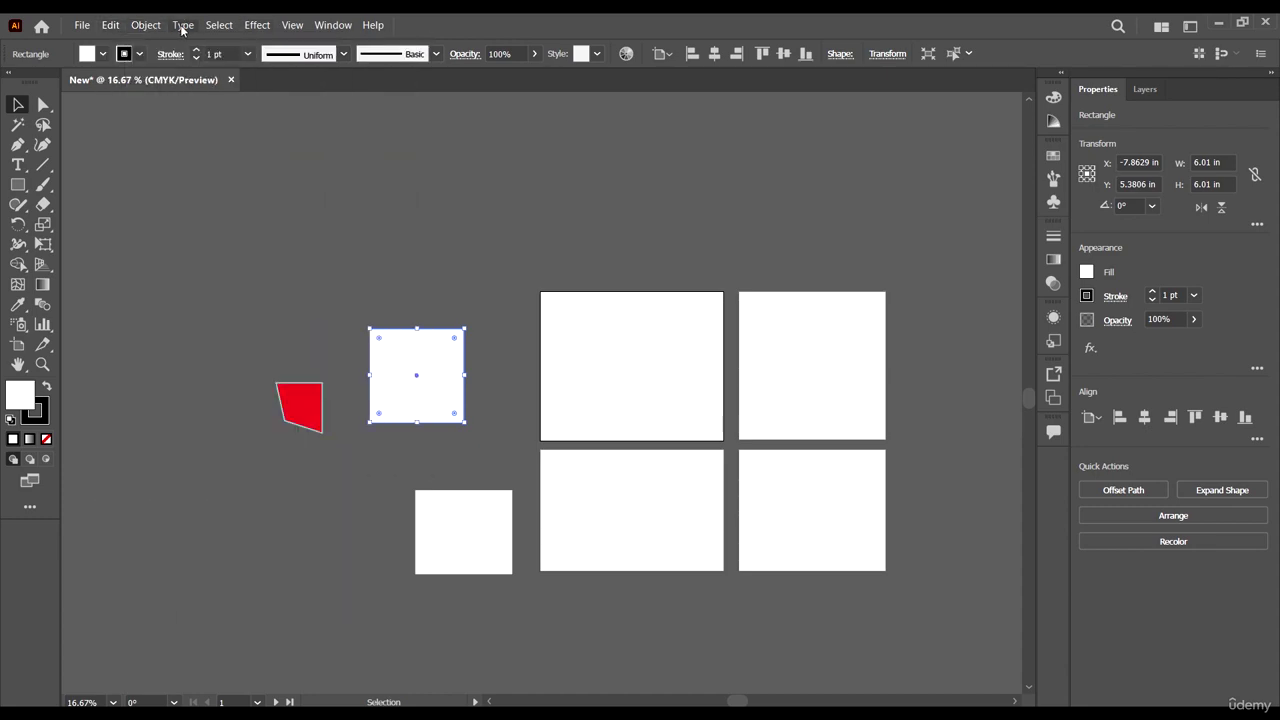
Review the Type and Select commands while keeping the upper square selected
left_click(183, 25)
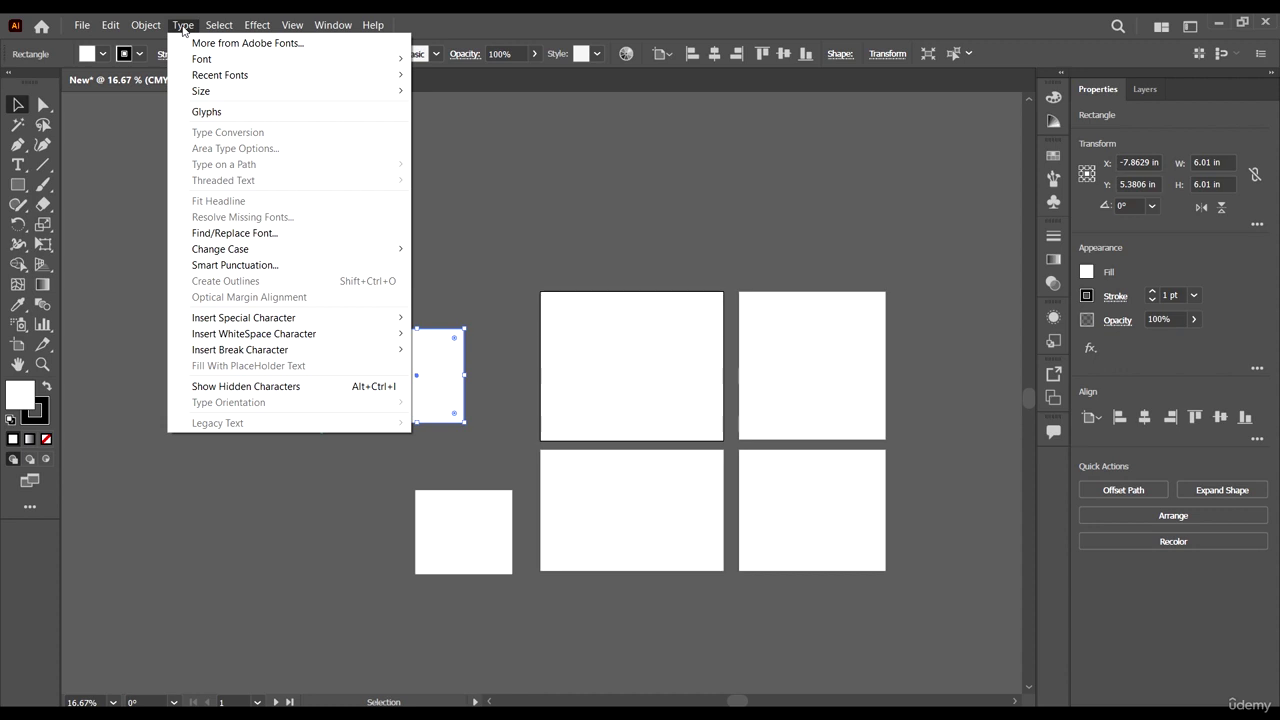
left_click(184, 27)
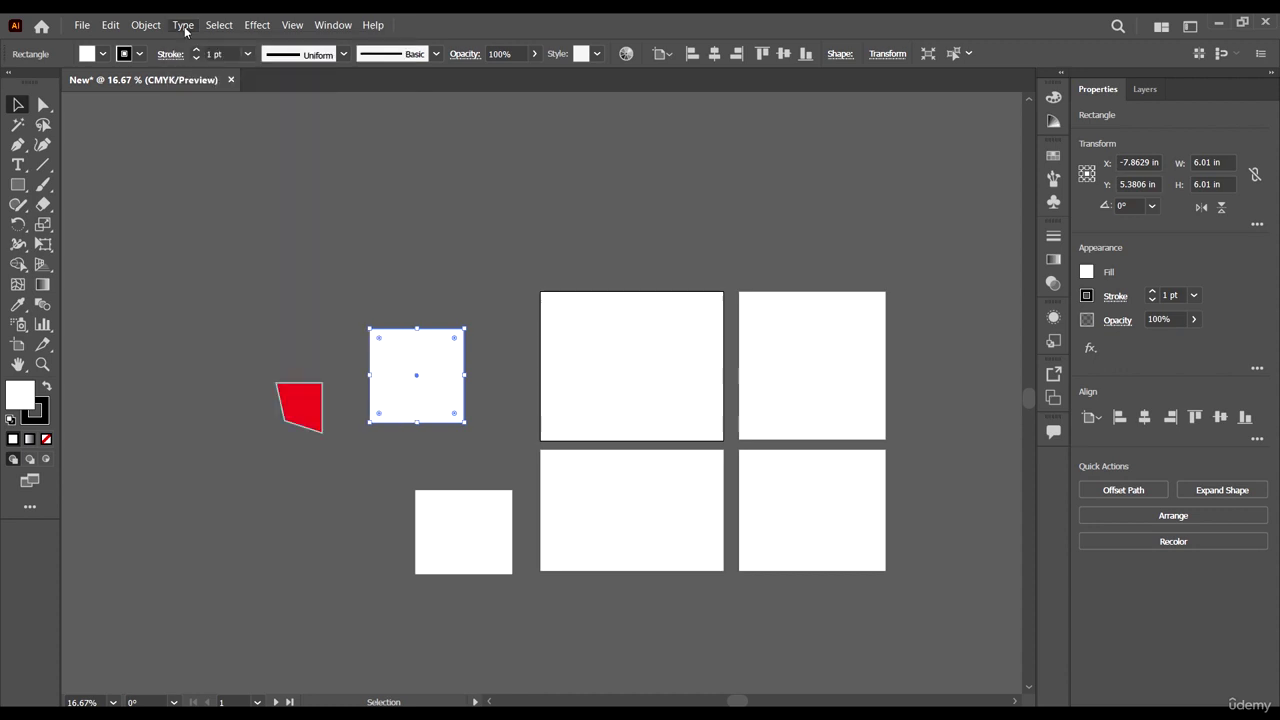
left_click(186, 26)
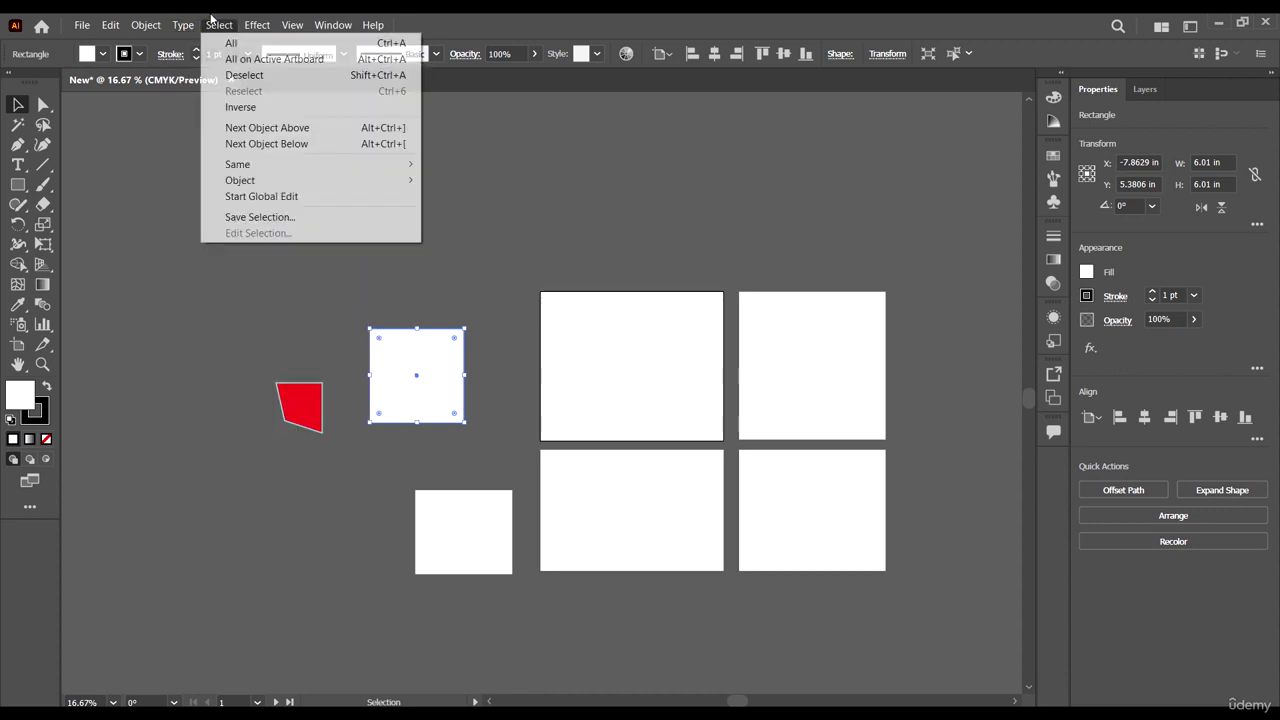
mouse_move(221, 23)
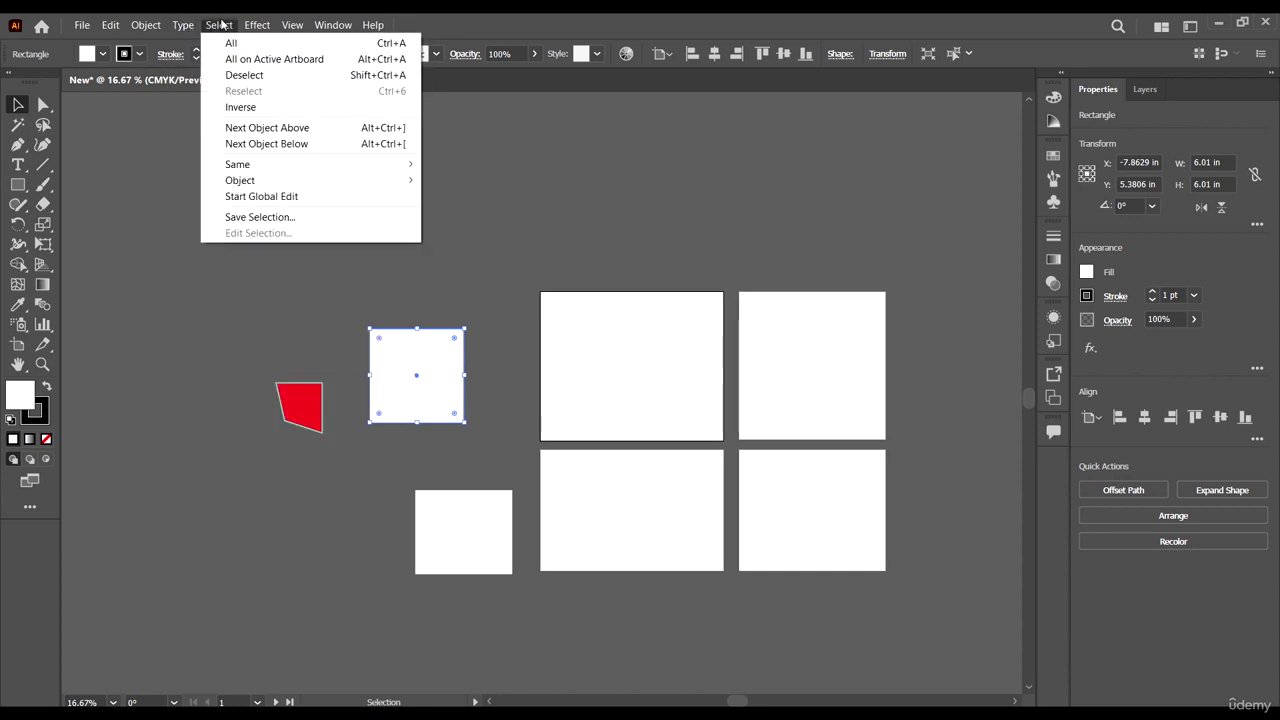
left_click(188, 25)
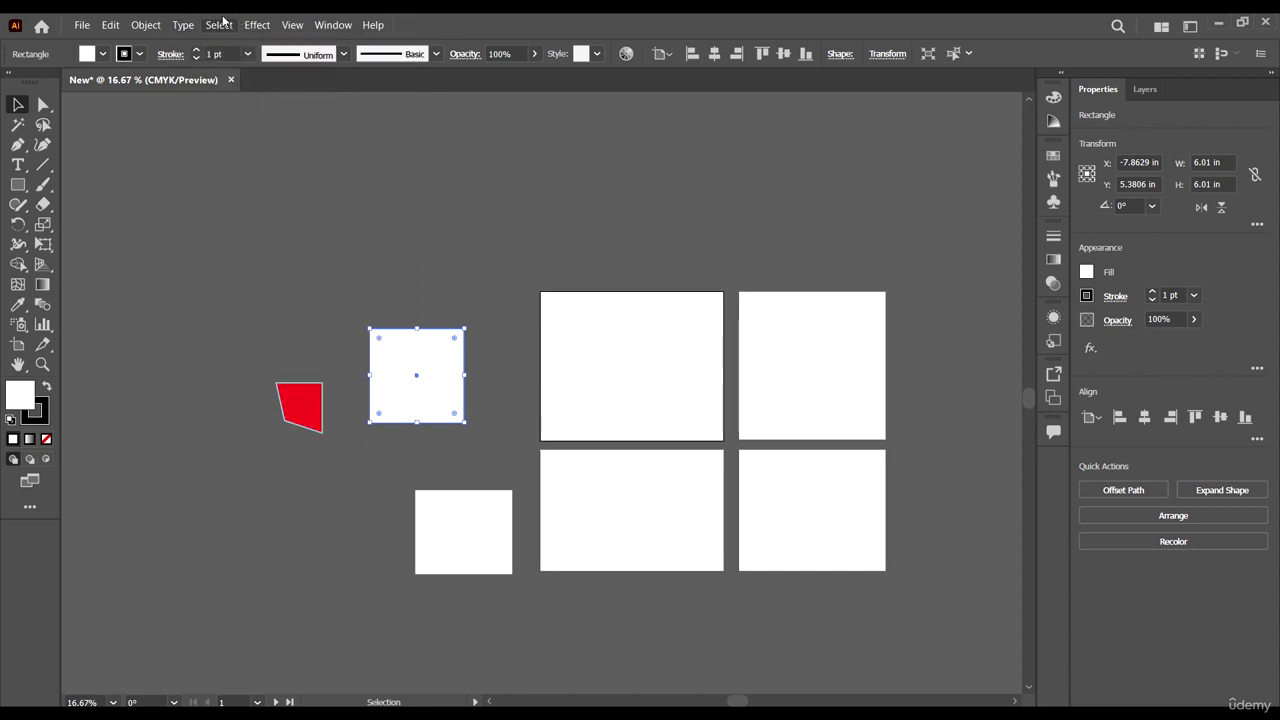
Select the lower loose square and extend the selection to every object with the same fill color
left_click(481, 560)
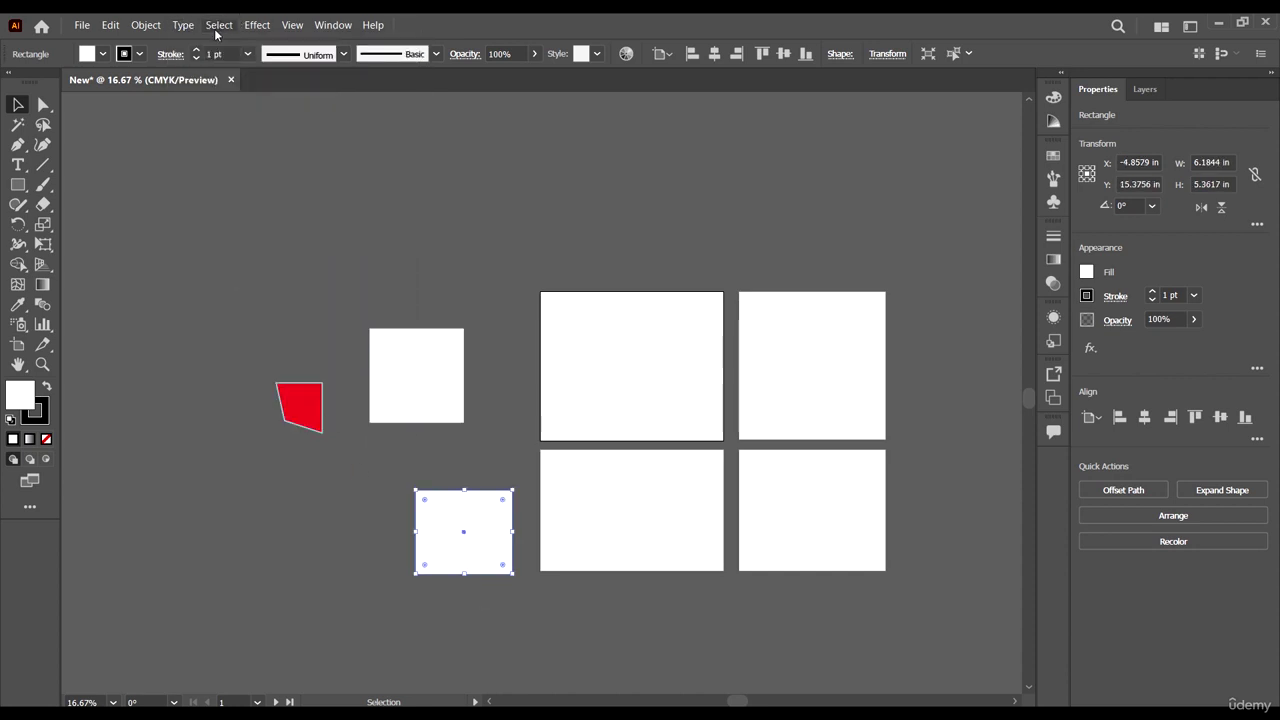
left_click(216, 25)
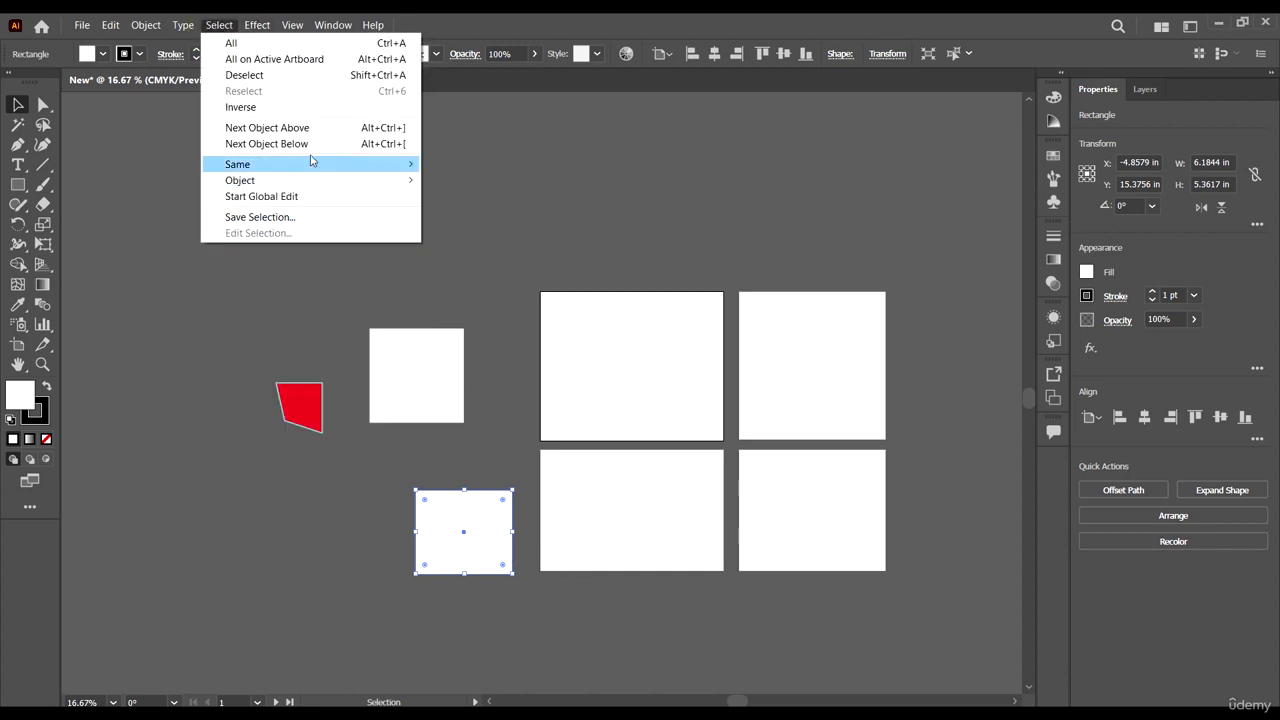
mouse_move(333, 25)
mouse_move(219, 25)
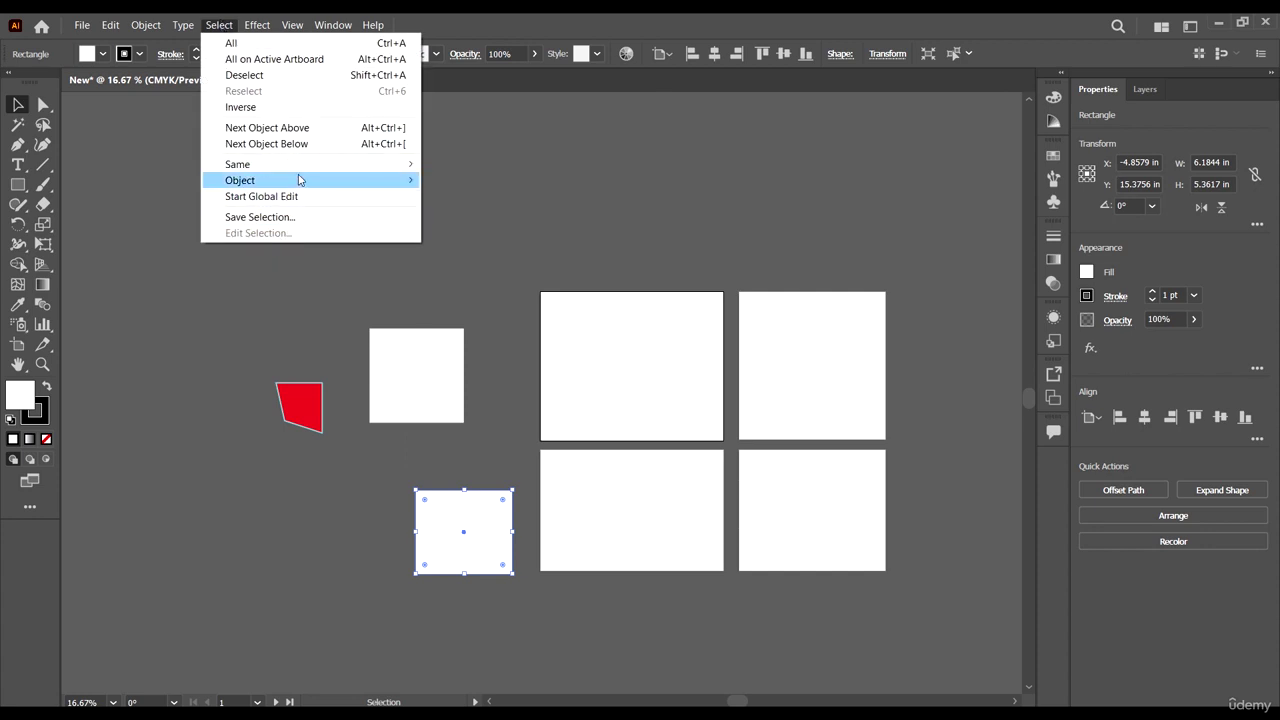
mouse_move(302, 173)
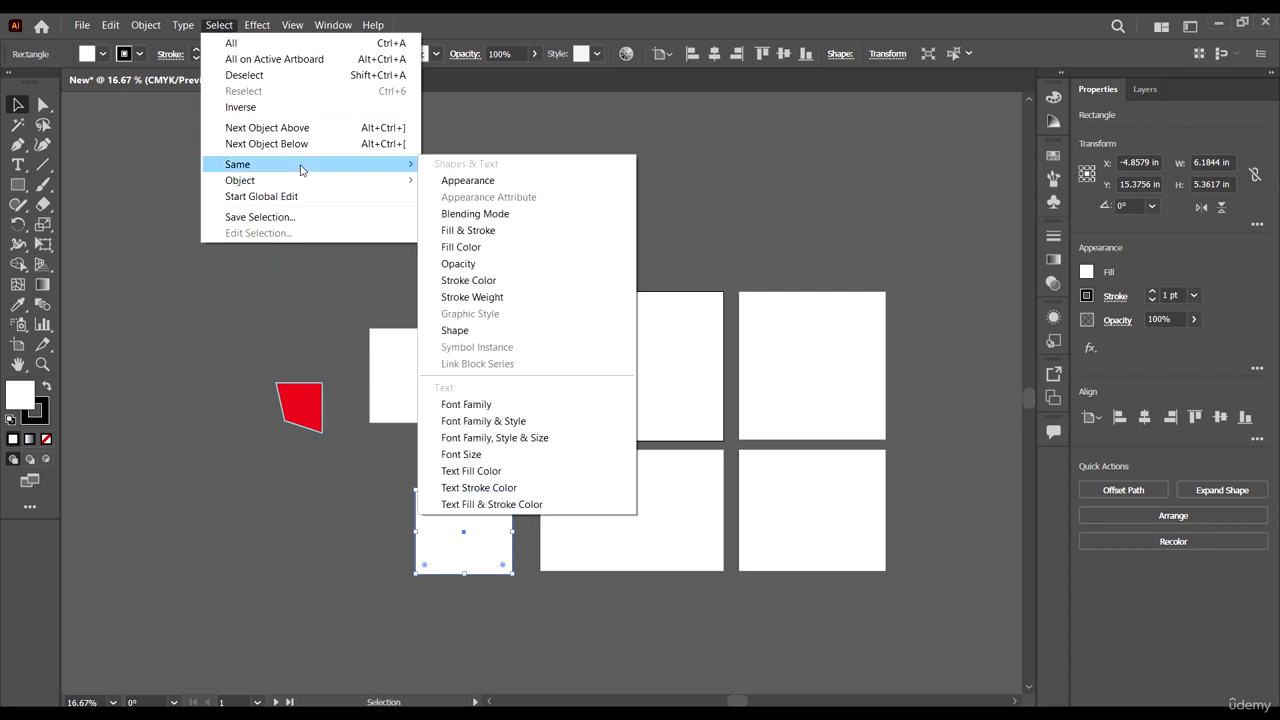
left_click(494, 247)
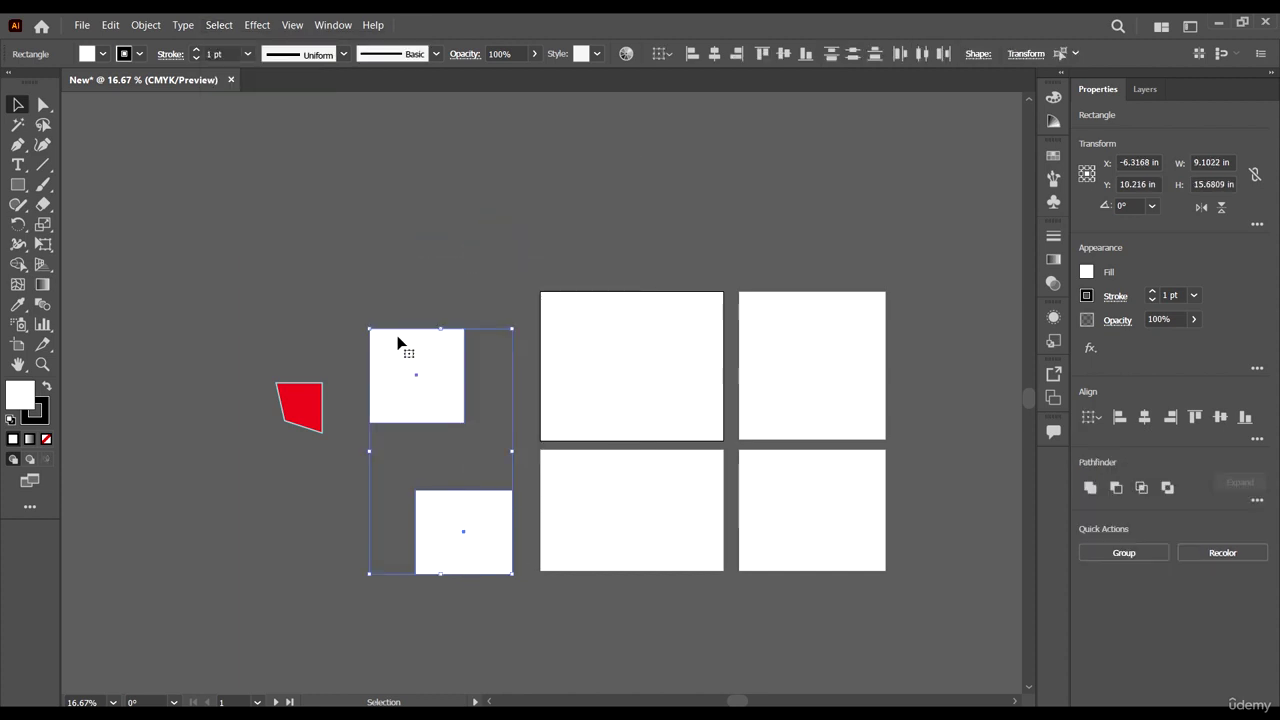
Move the lower square slightly up and the upper square well above it, leaving the lower square selected
left_click(490, 265)
left_click(451, 534)
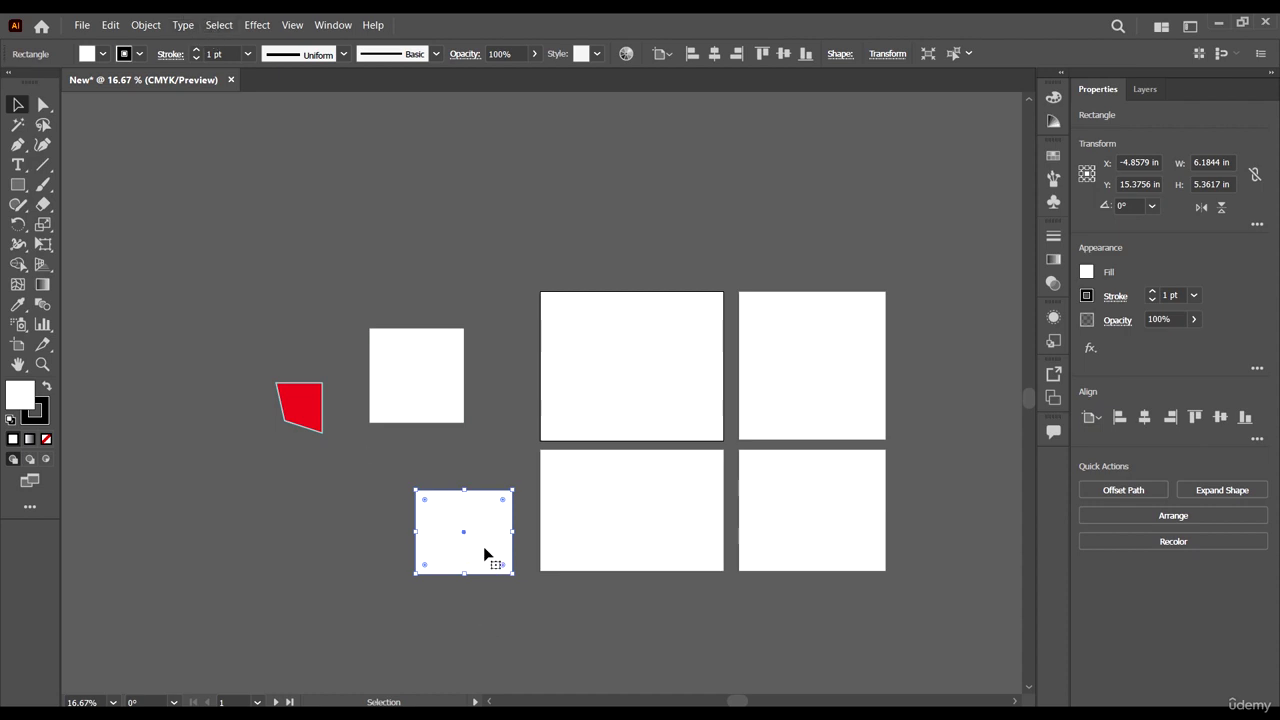
left_click_drag(484, 553, 472, 516)
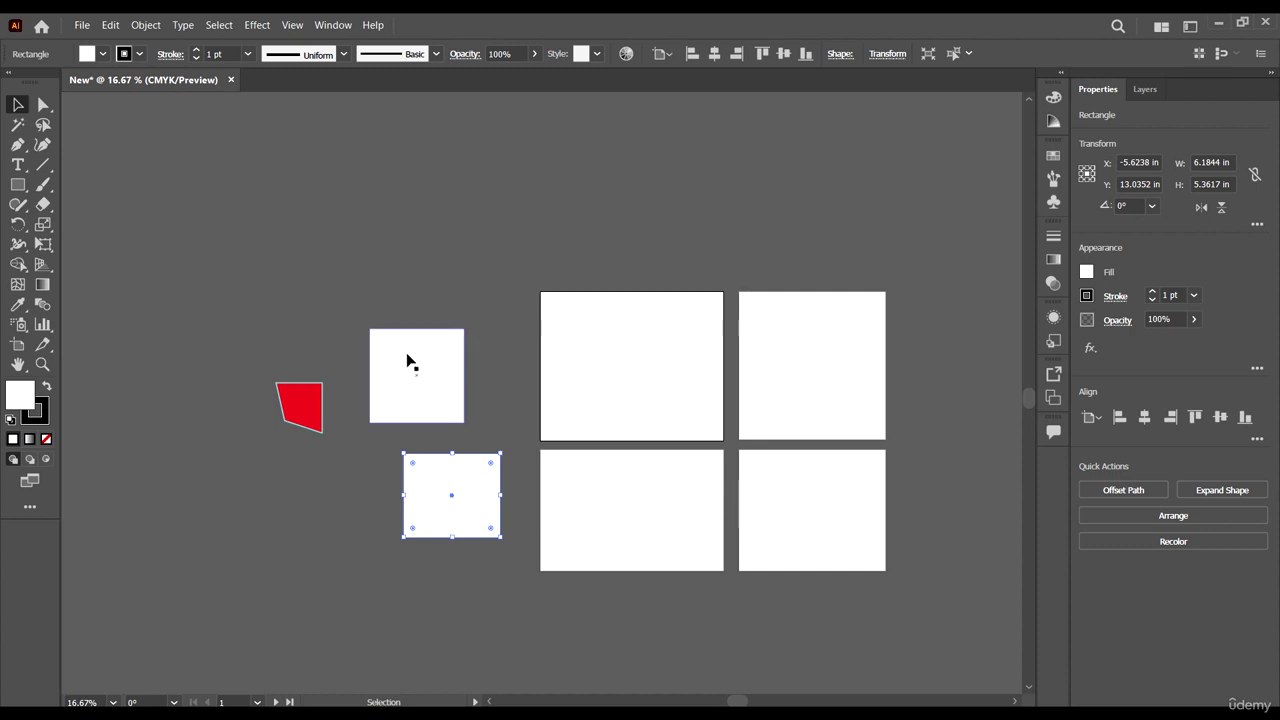
left_click_drag(407, 362, 411, 262)
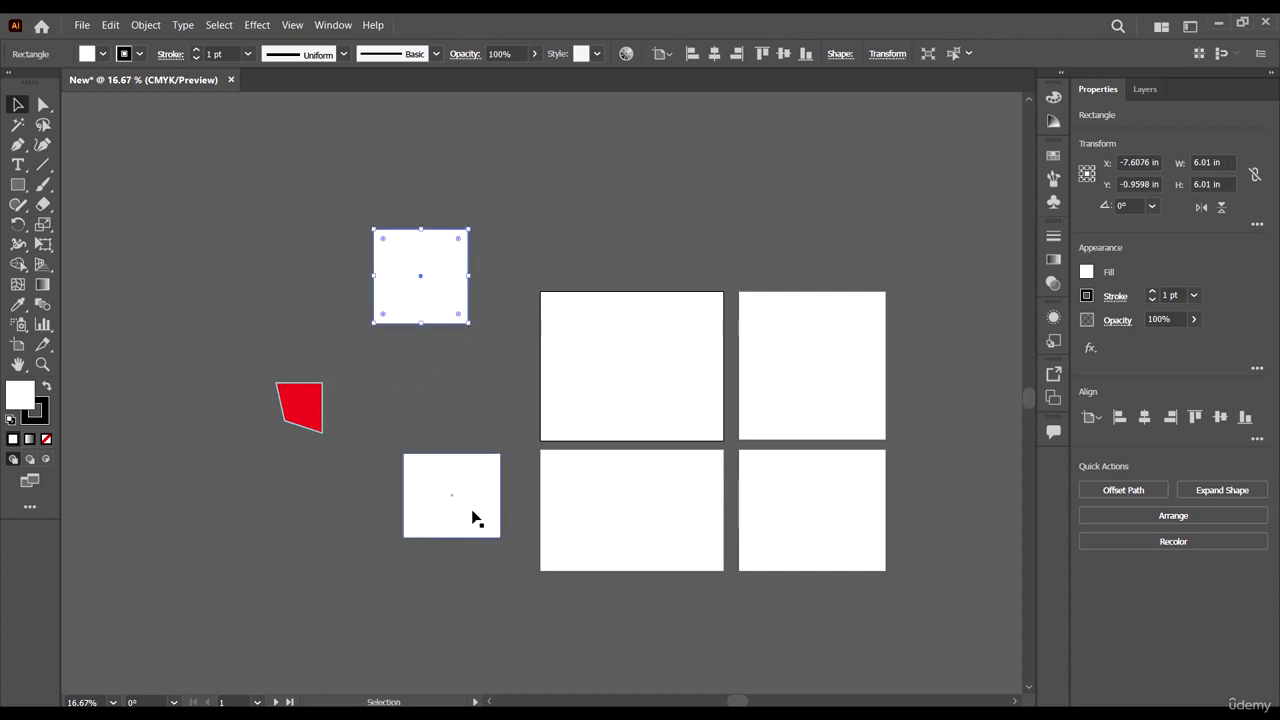
left_click(476, 481)
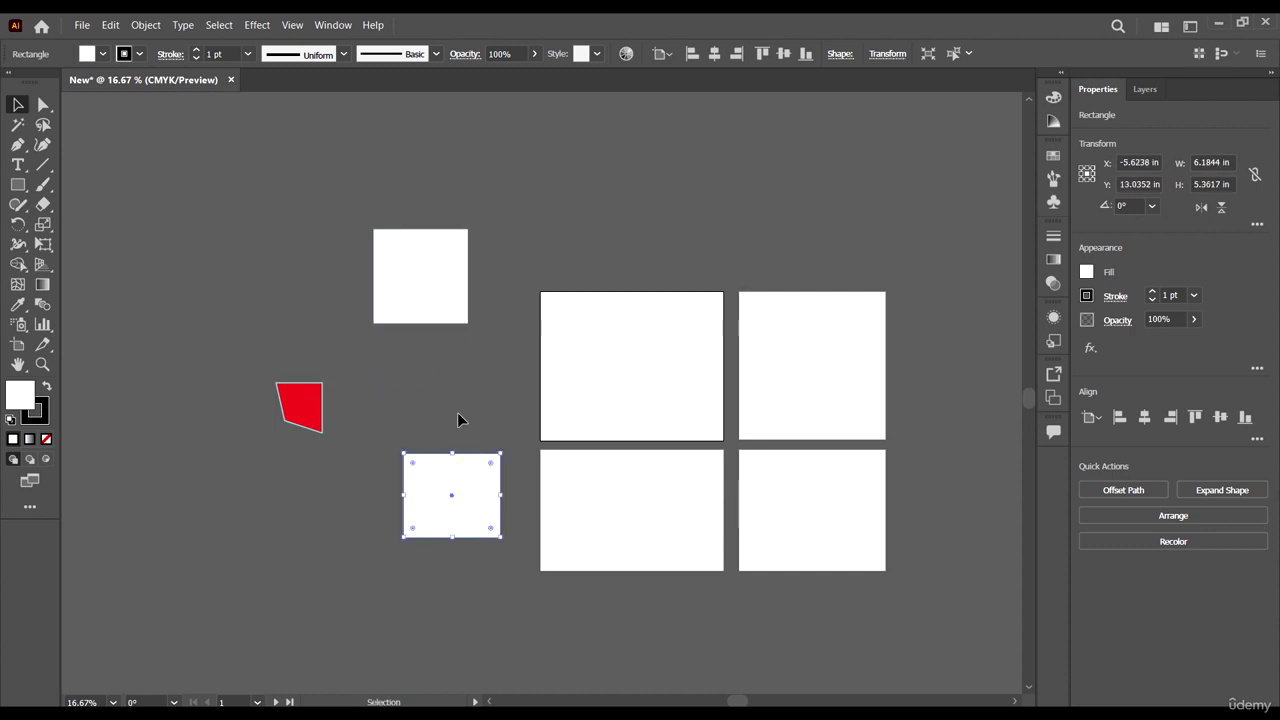
Select all objects in the document, and deselect everything again
left_click(219, 24)
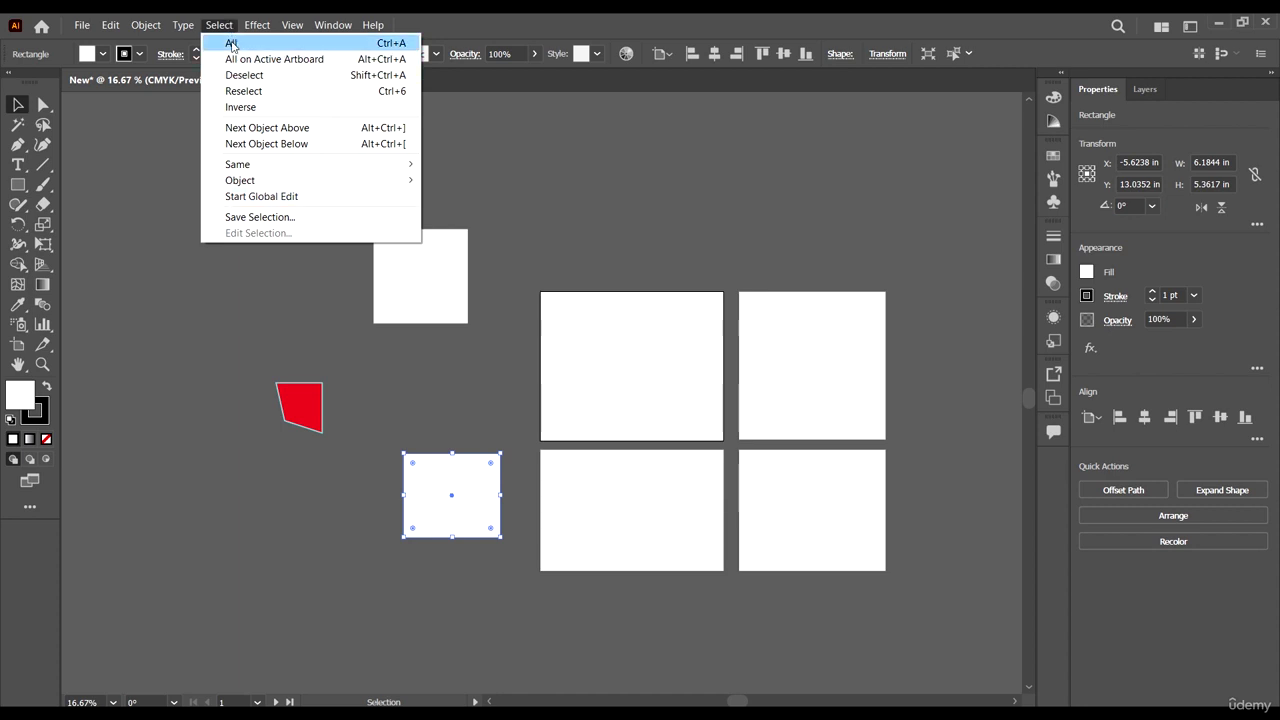
left_click(211, 24)
left_click(213, 24)
left_click(231, 44)
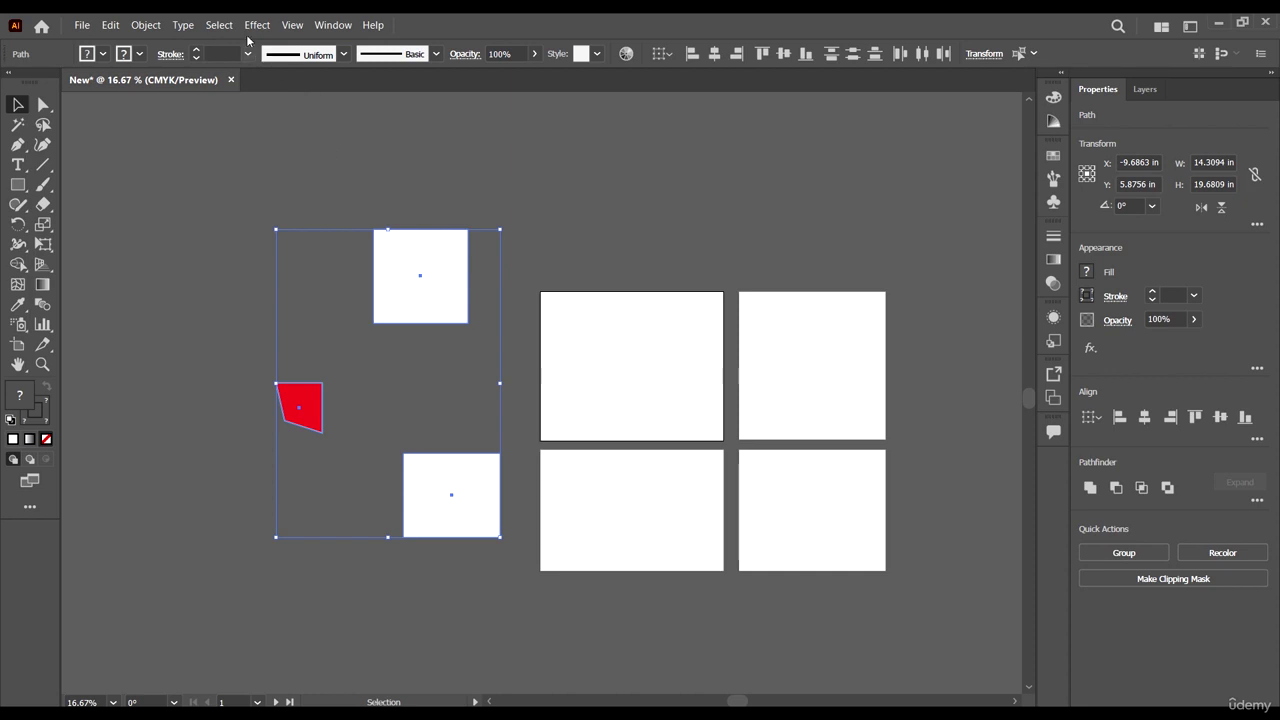
left_click(219, 24)
left_click(244, 75)
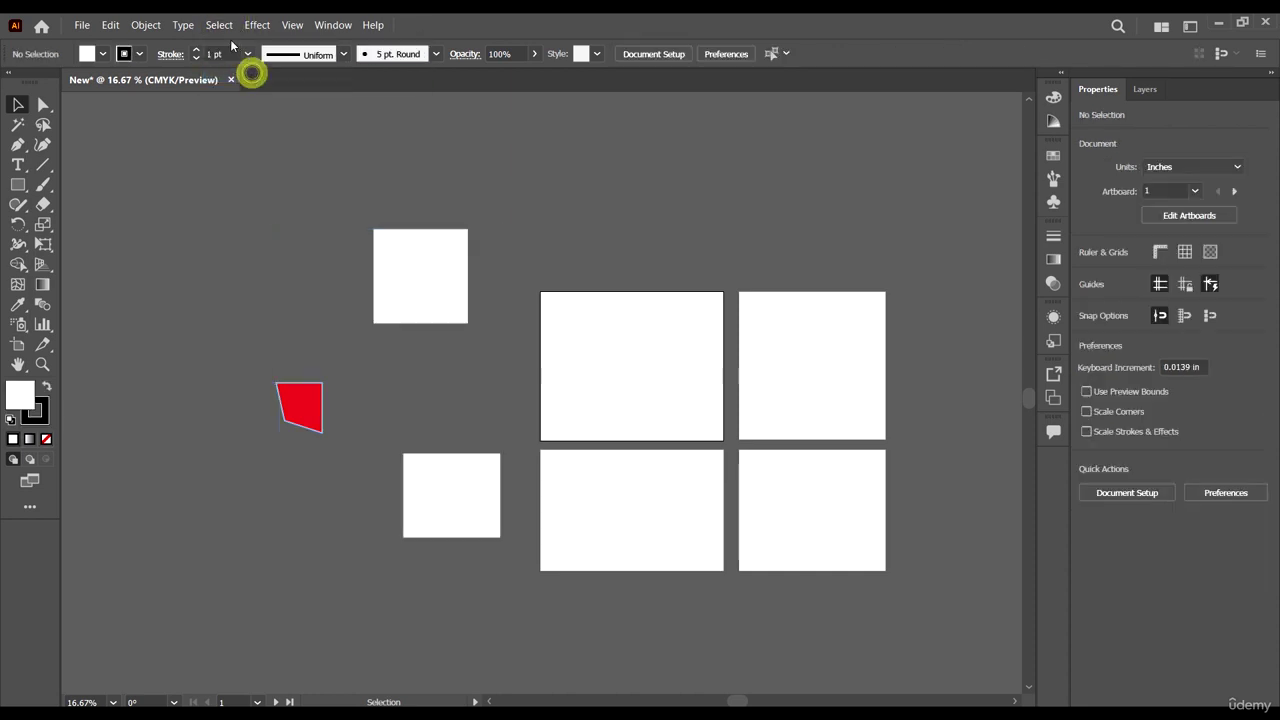
Review the Select, Effect and View commands with nothing selected, including the zoom, guides and grid options
left_click(219, 24)
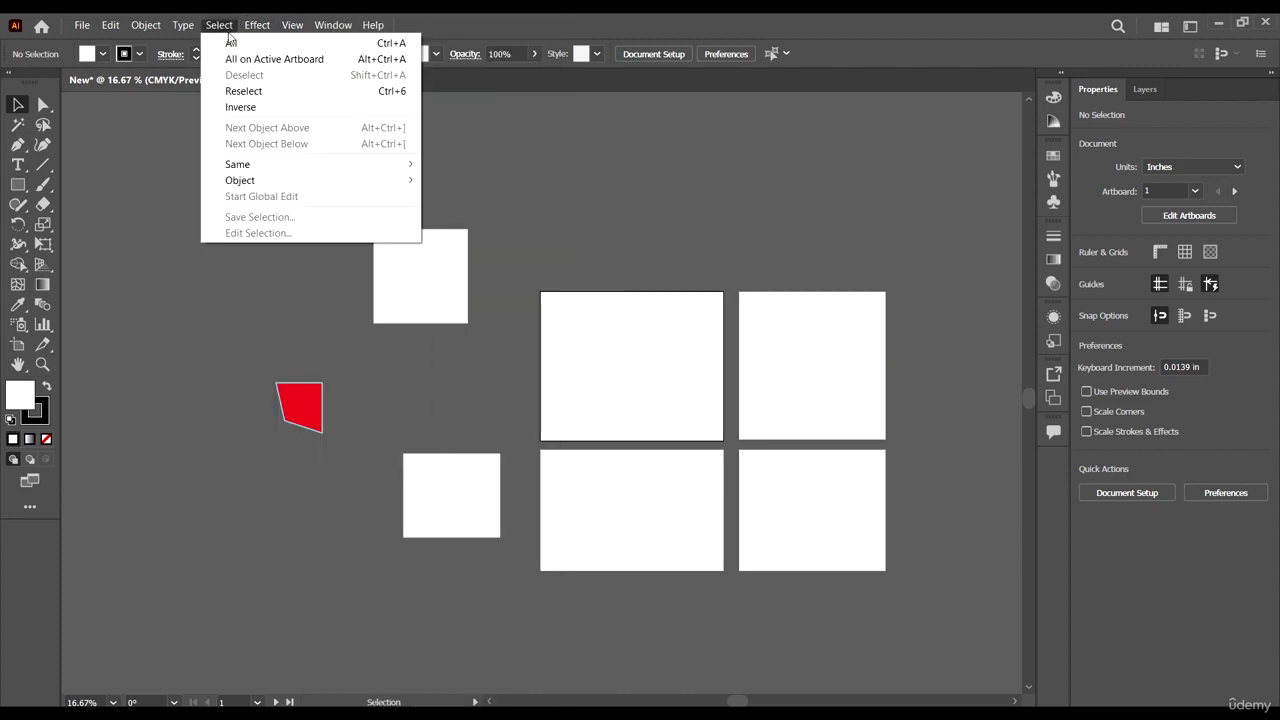
mouse_move(250, 30)
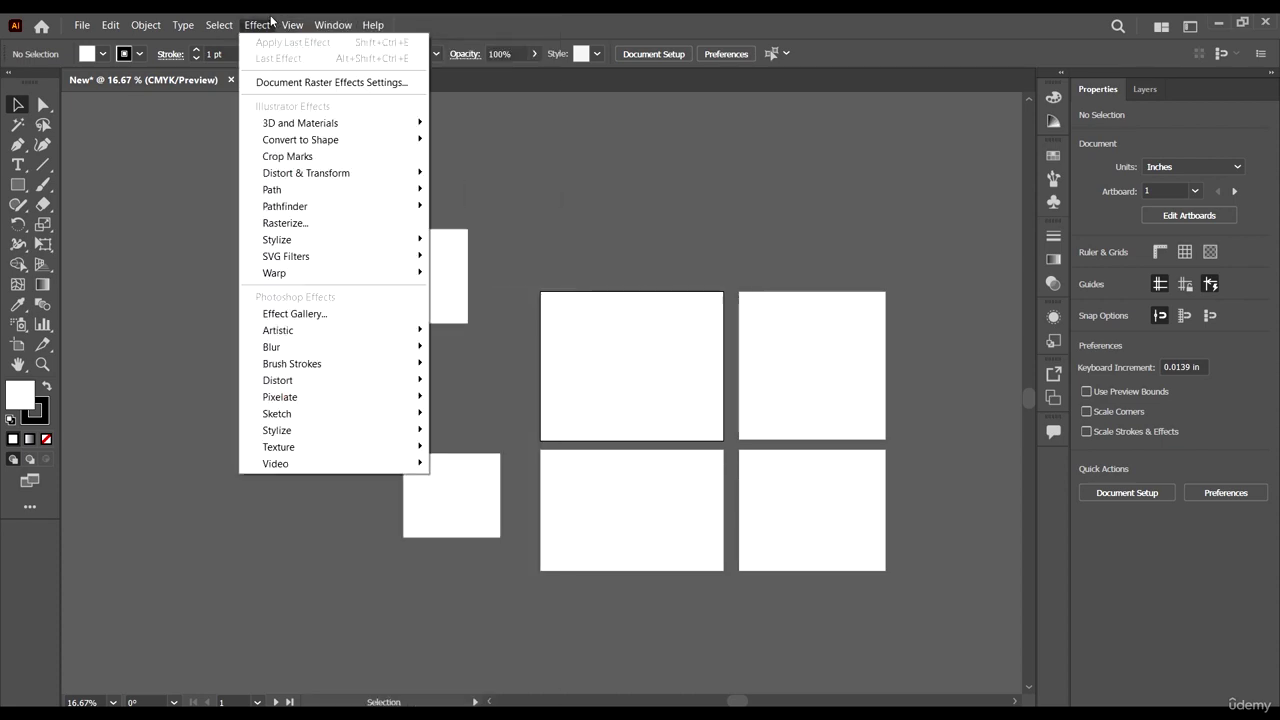
mouse_move(290, 25)
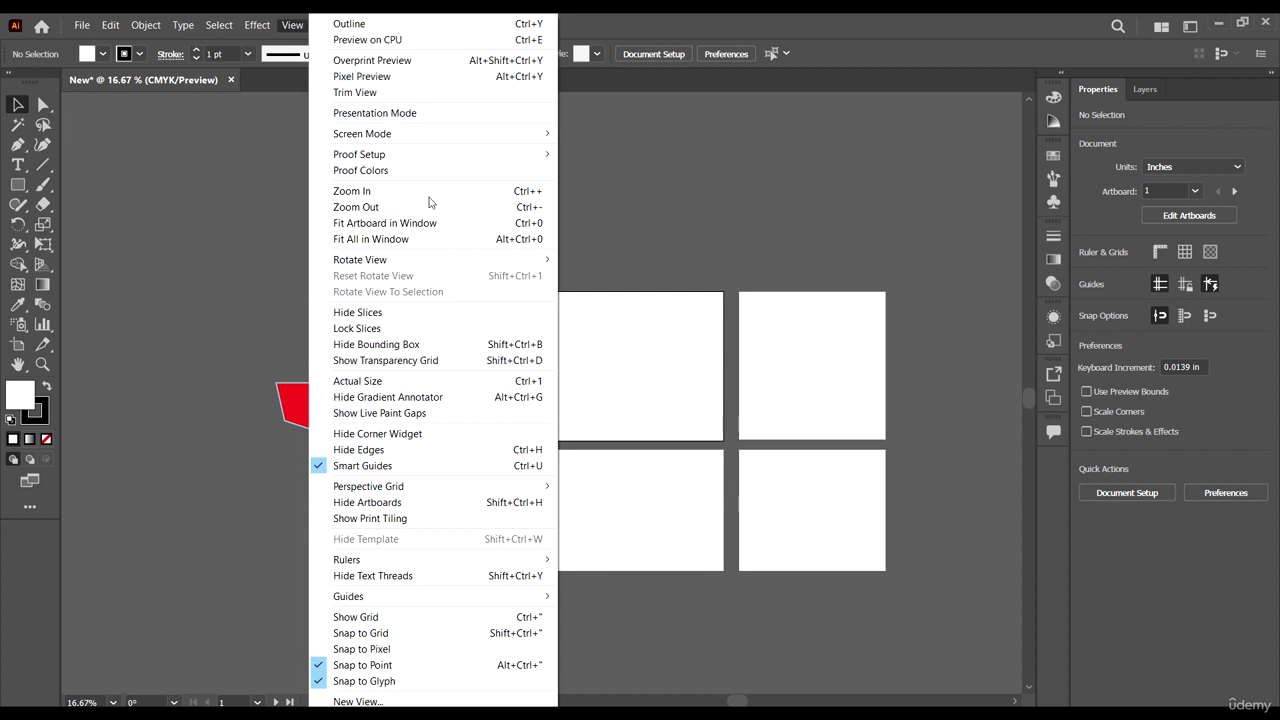
left_click(757, 364)
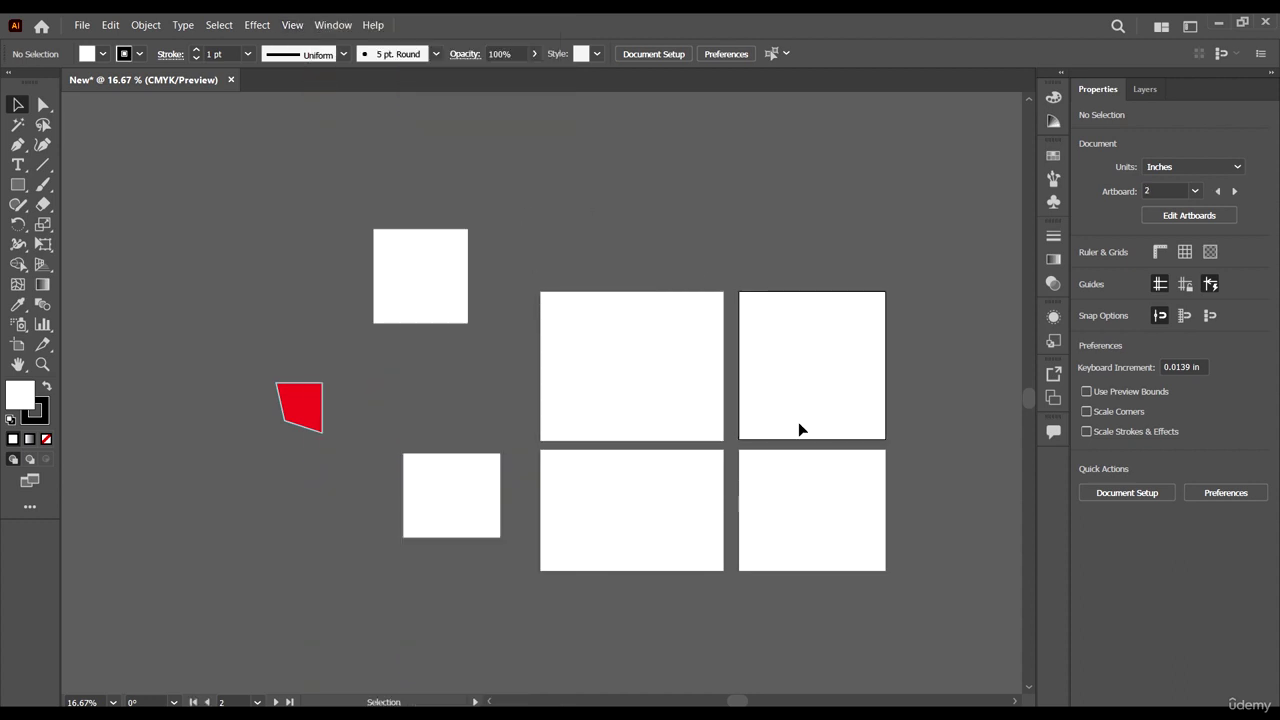
scroll(800, 426, "down", 1)
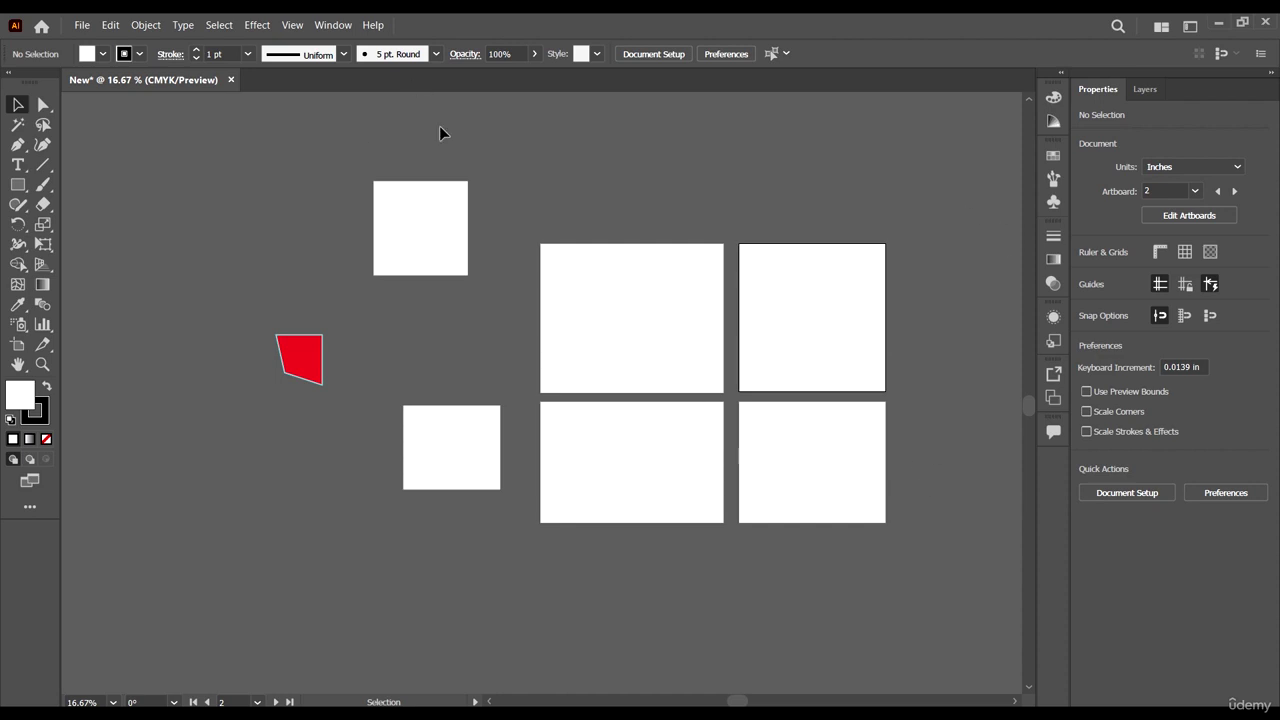
left_click(293, 26)
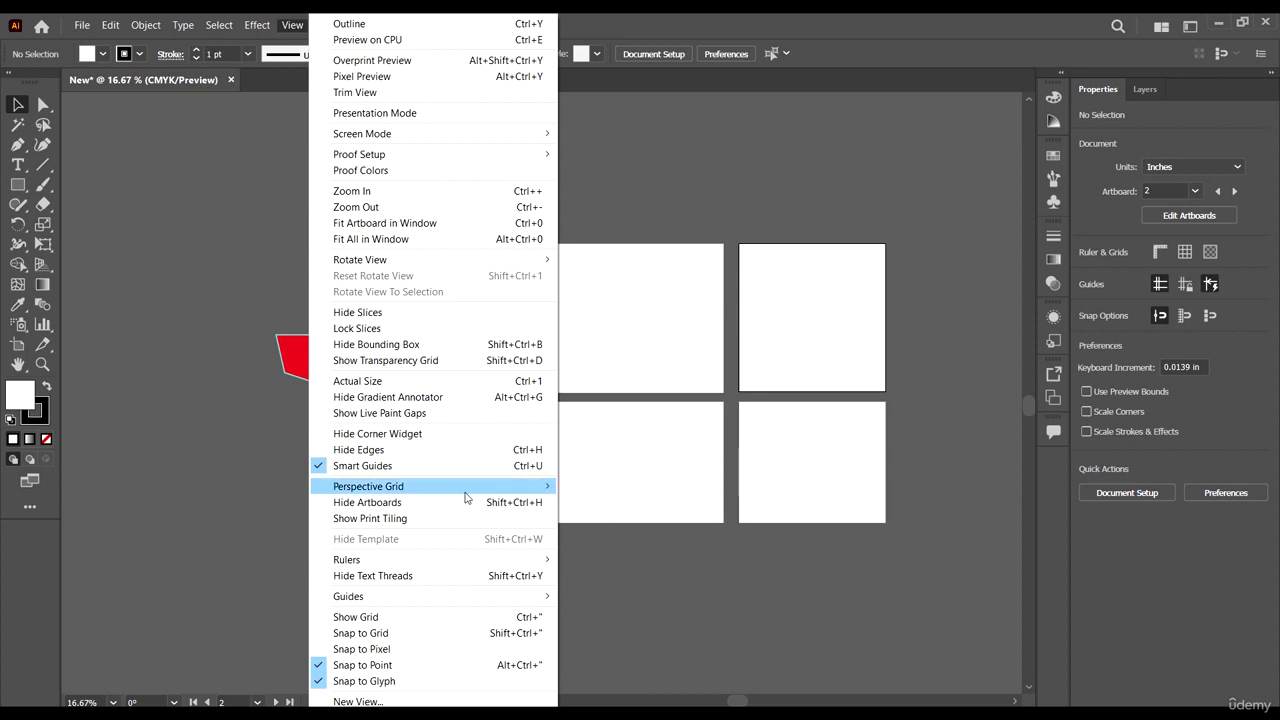
mouse_move(534, 490)
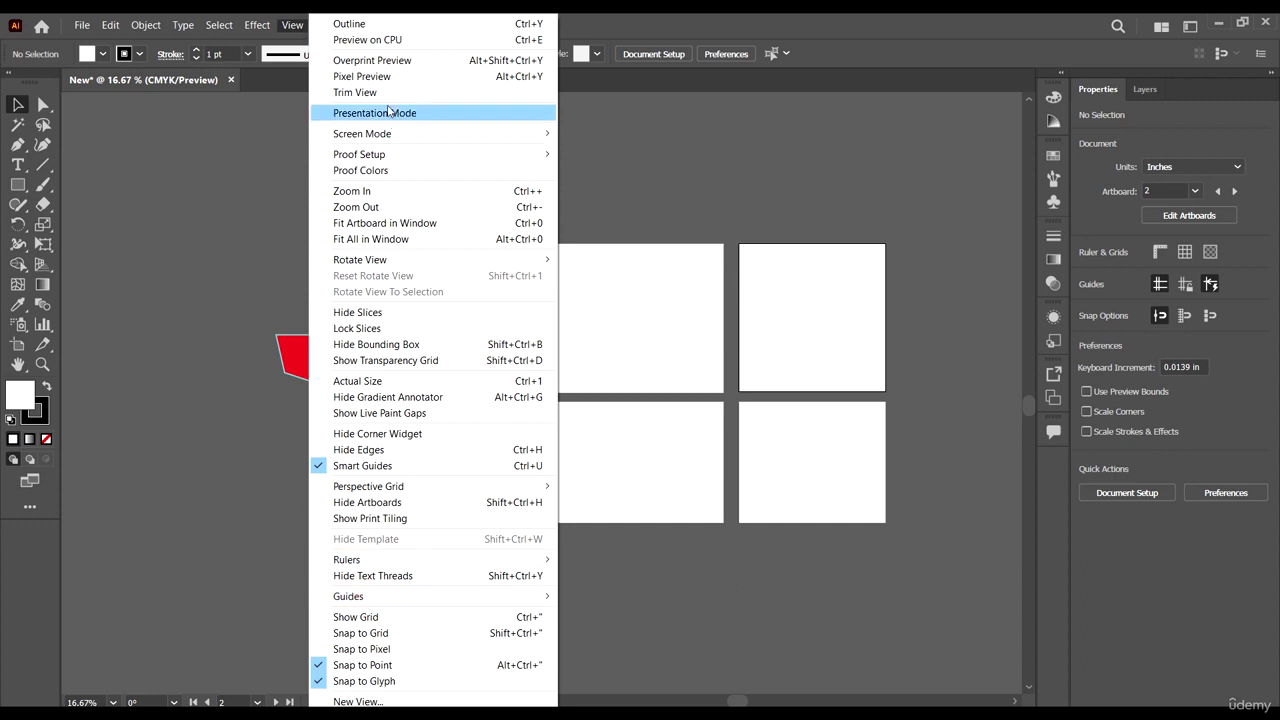
left_click(289, 25)
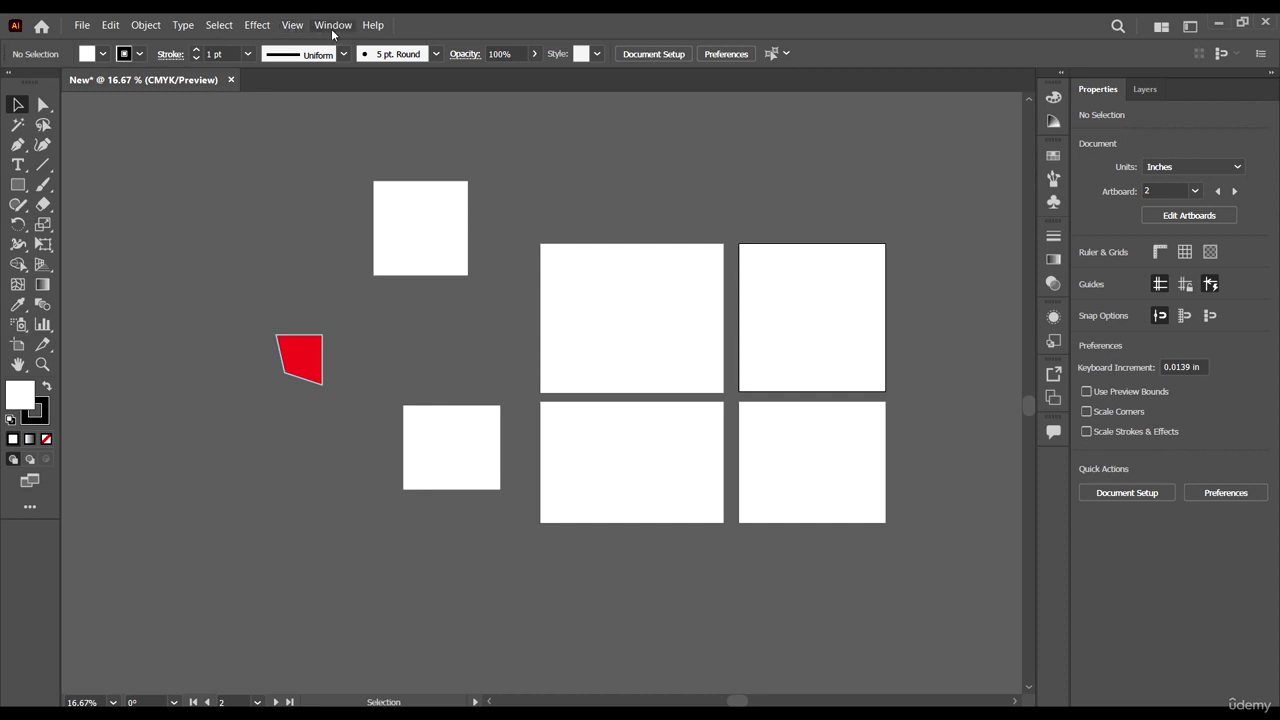
Look through the Window commands to see which panels can be shown
left_click(334, 26)
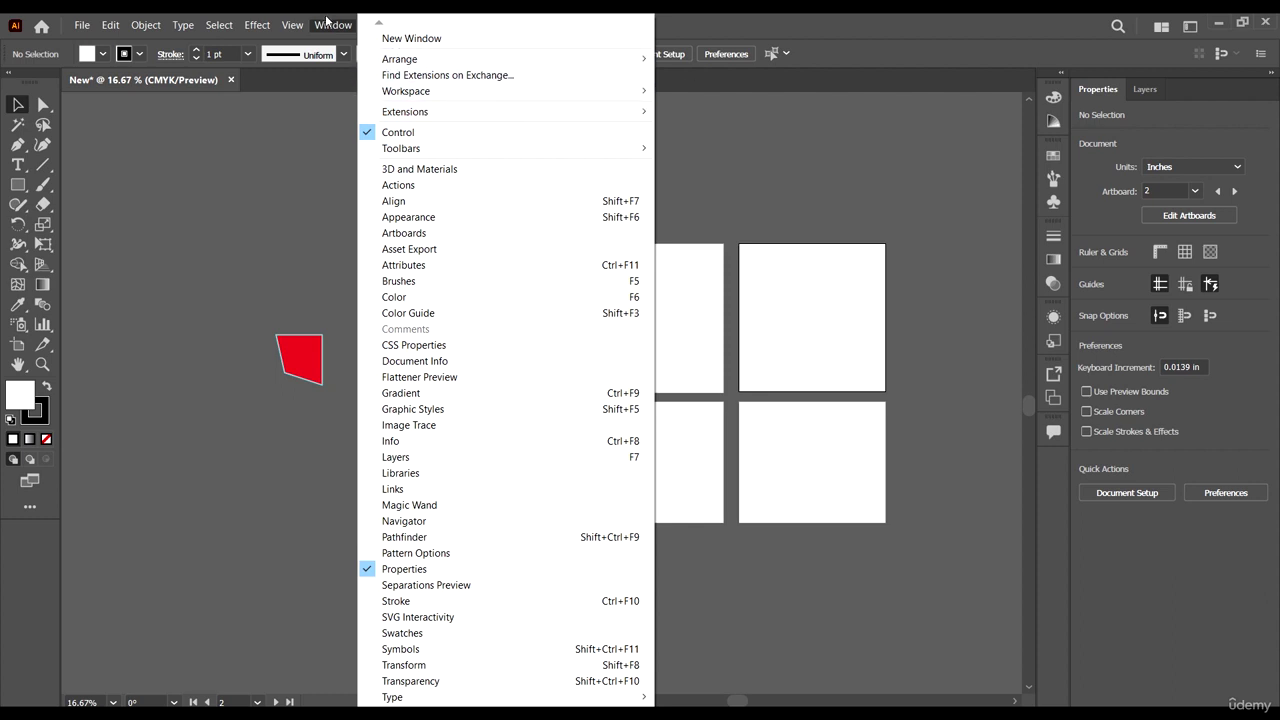
left_click(325, 28)
left_click(328, 26)
left_click(337, 26)
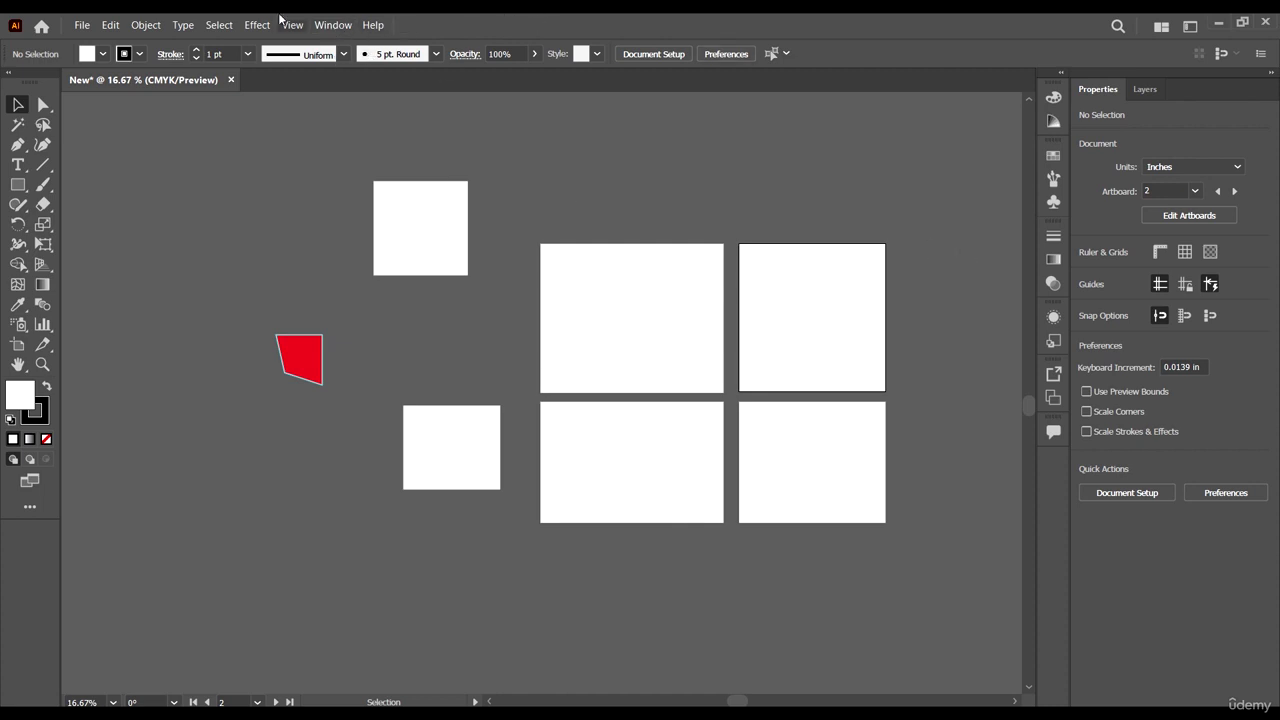
left_click(332, 26)
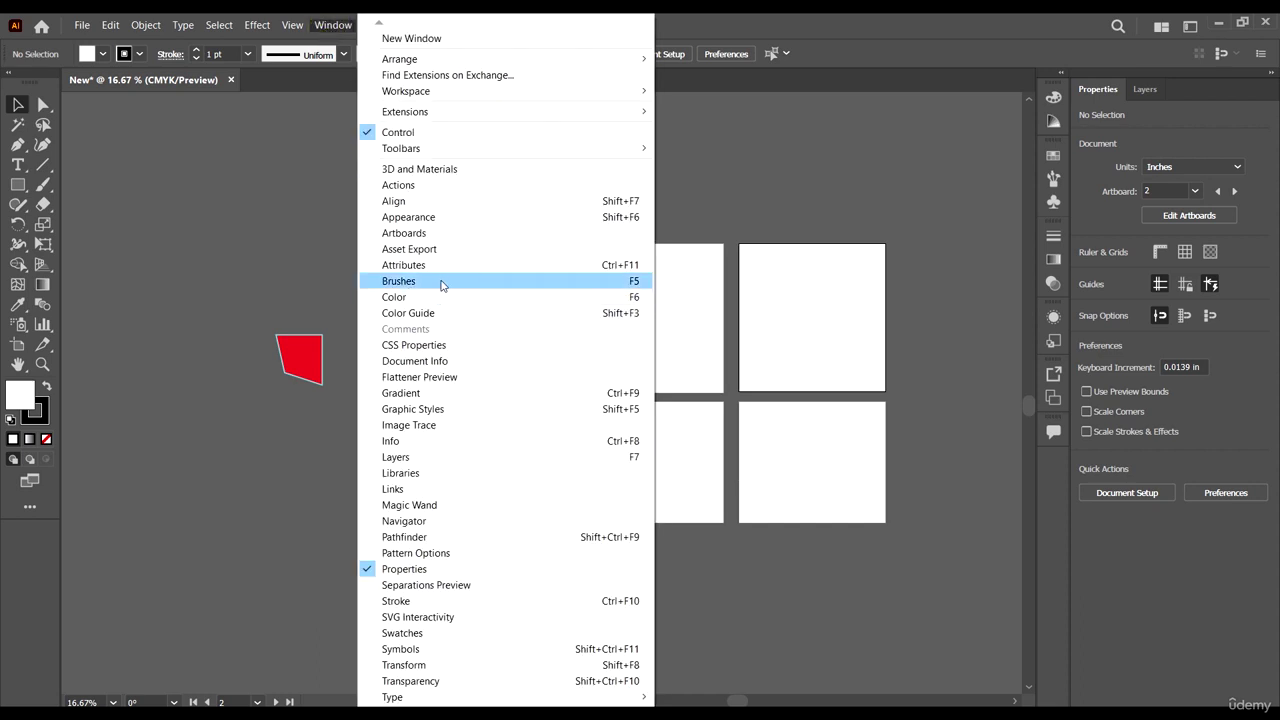
left_click(473, 505)
left_click_drag(114, 351, 184, 393)
left_click(329, 394)
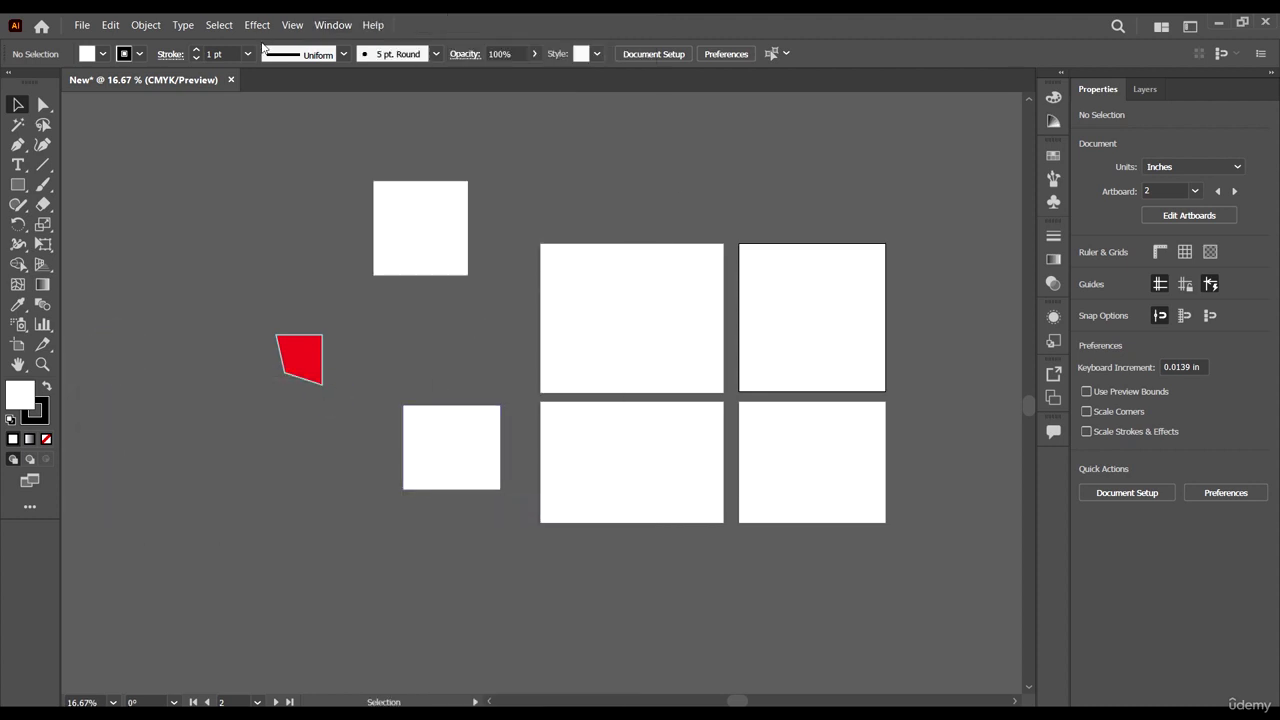
Show the Align panel, move it over the upper-right artboard to inspect its options, and close it
left_click(333, 25)
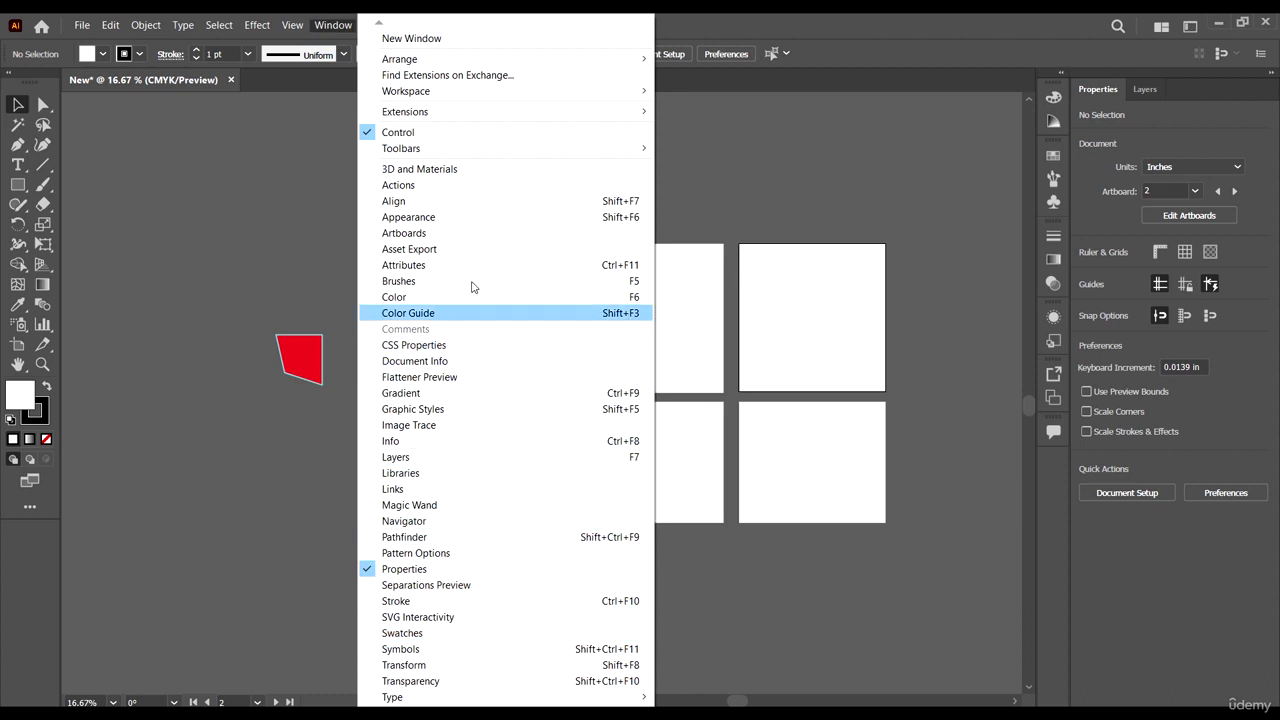
left_click(463, 207)
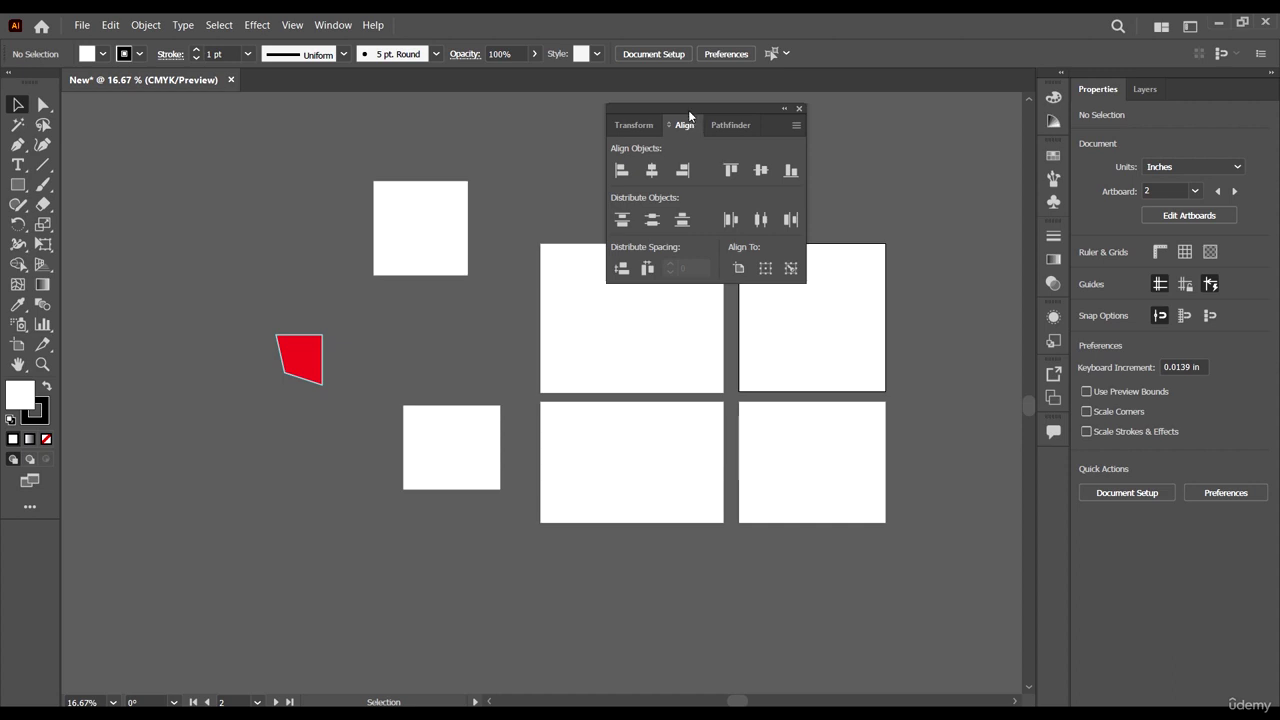
left_click_drag(689, 116, 855, 152)
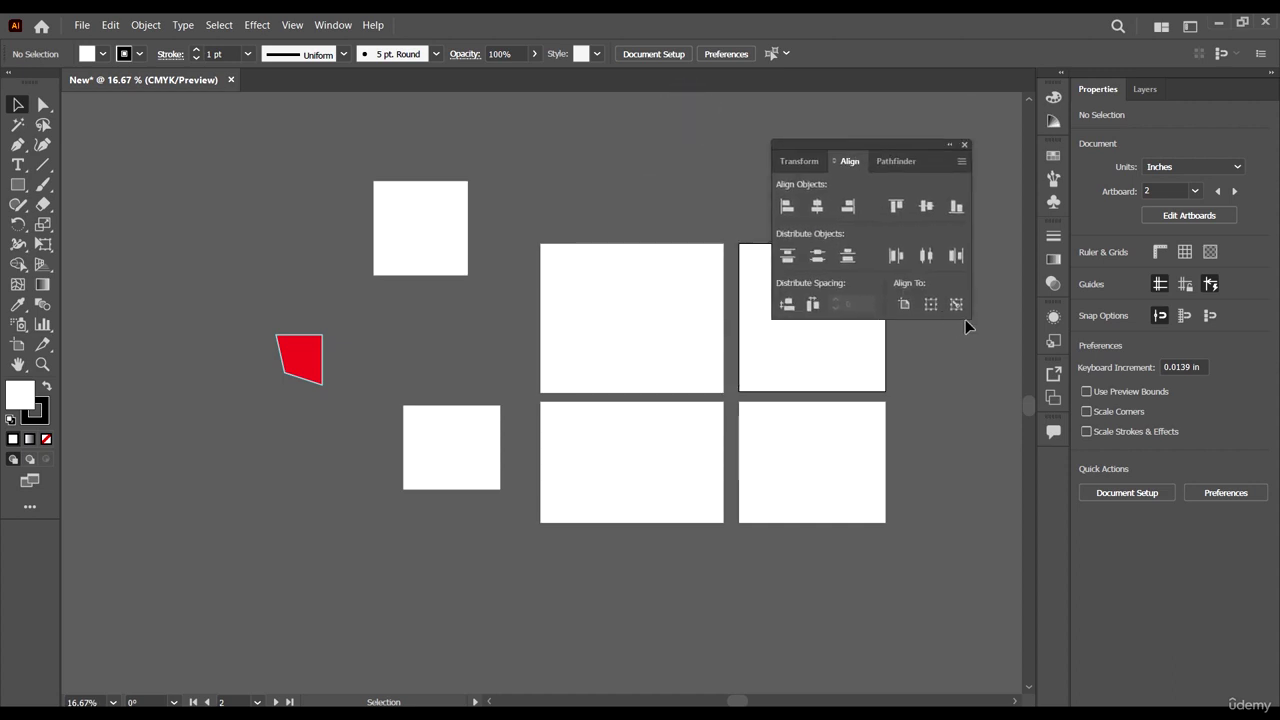
left_click(965, 144)
Show the Brushes panel and the Gradient panel in turn, collapsing each after viewing it
left_click(333, 24)
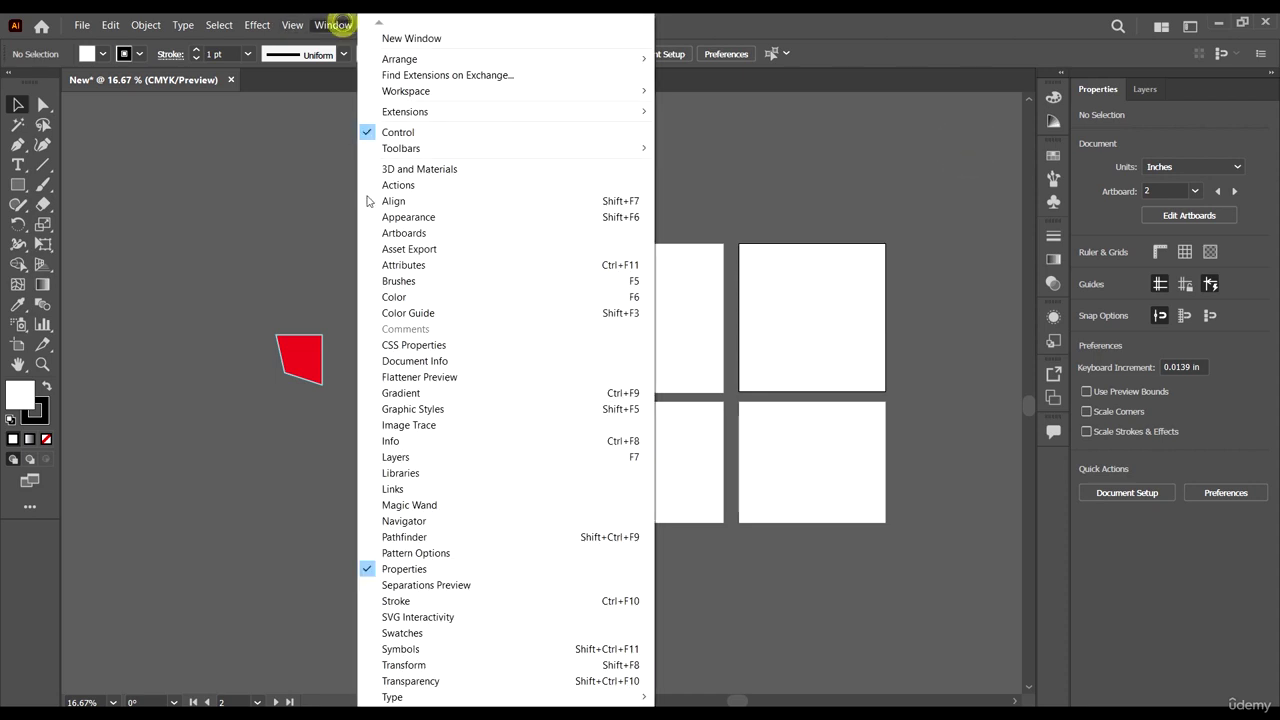
left_click(398, 281)
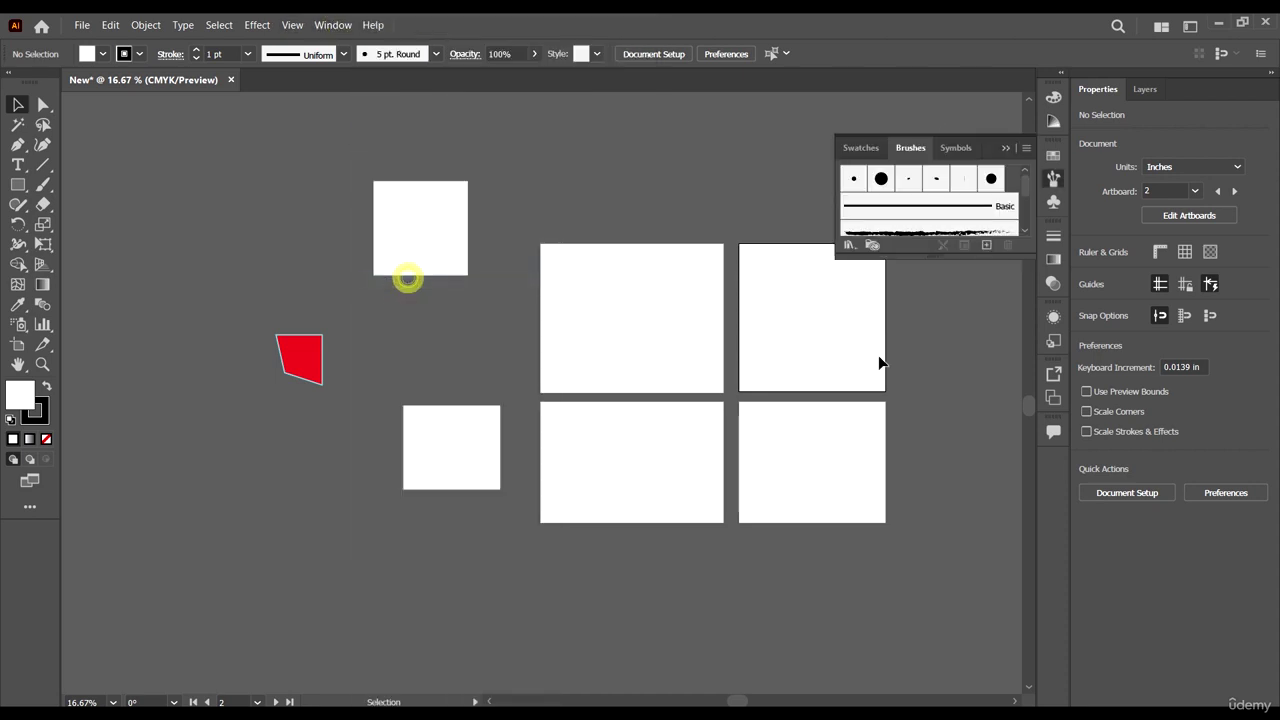
left_click(1003, 145)
left_click(330, 24)
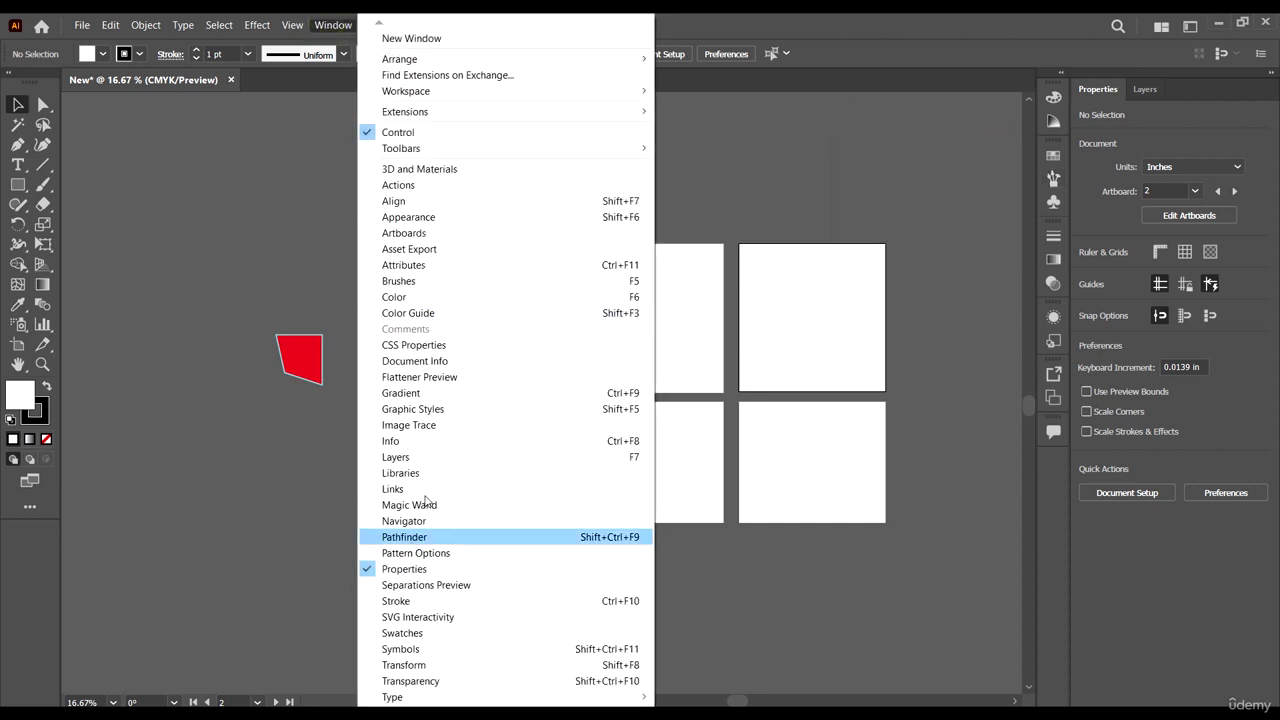
left_click(435, 393)
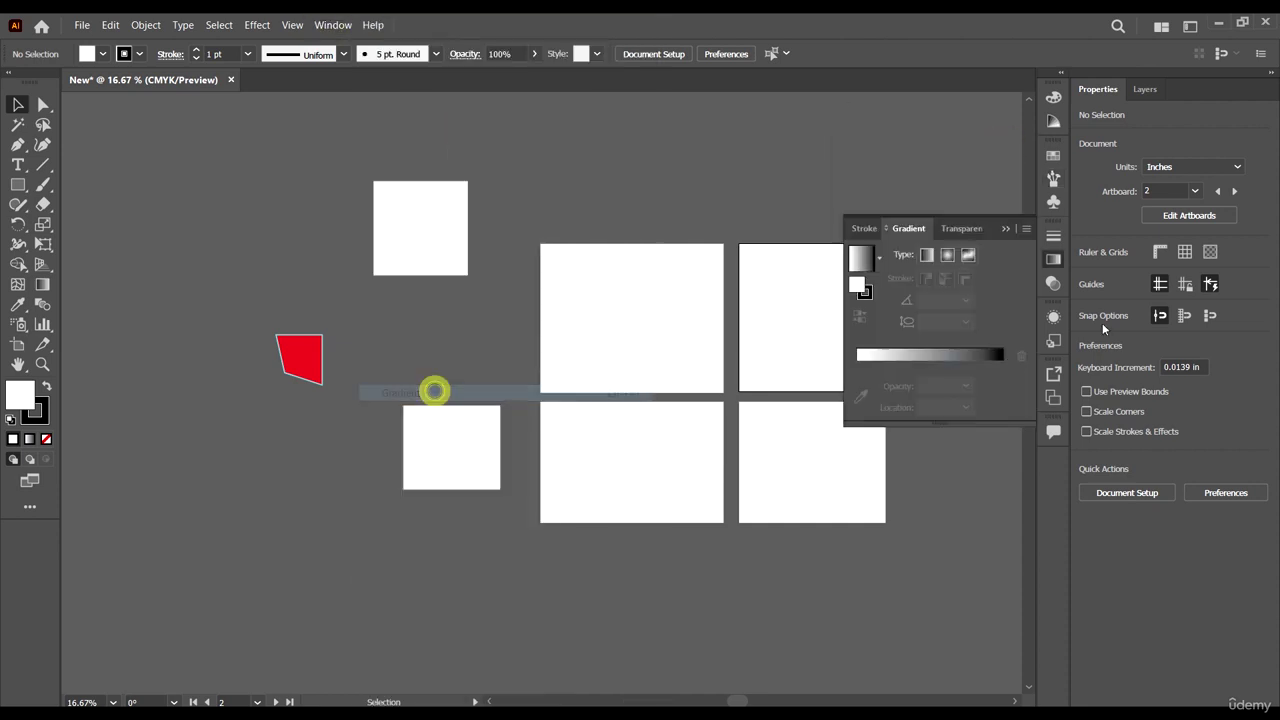
left_click(1004, 222)
Review the full list of Window commands, from the panels and libraries at its end back to Workspace
left_click(333, 24)
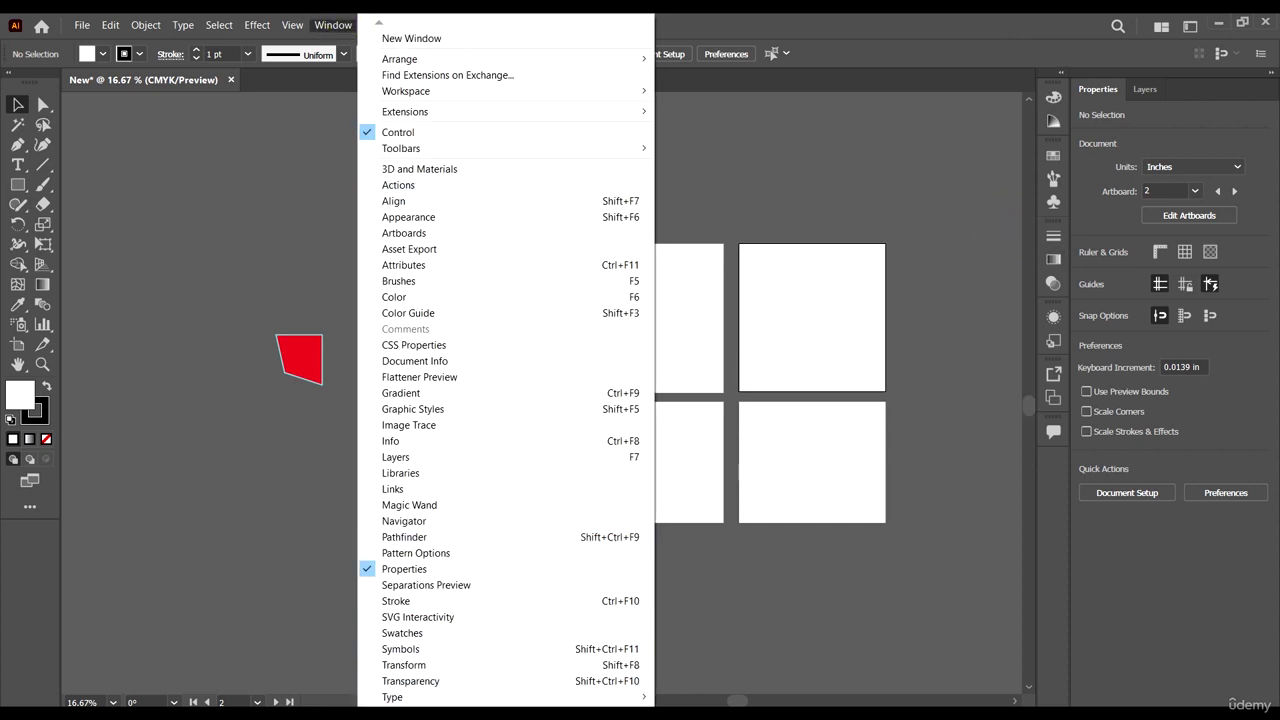
scroll(500, 360, "down", 5)
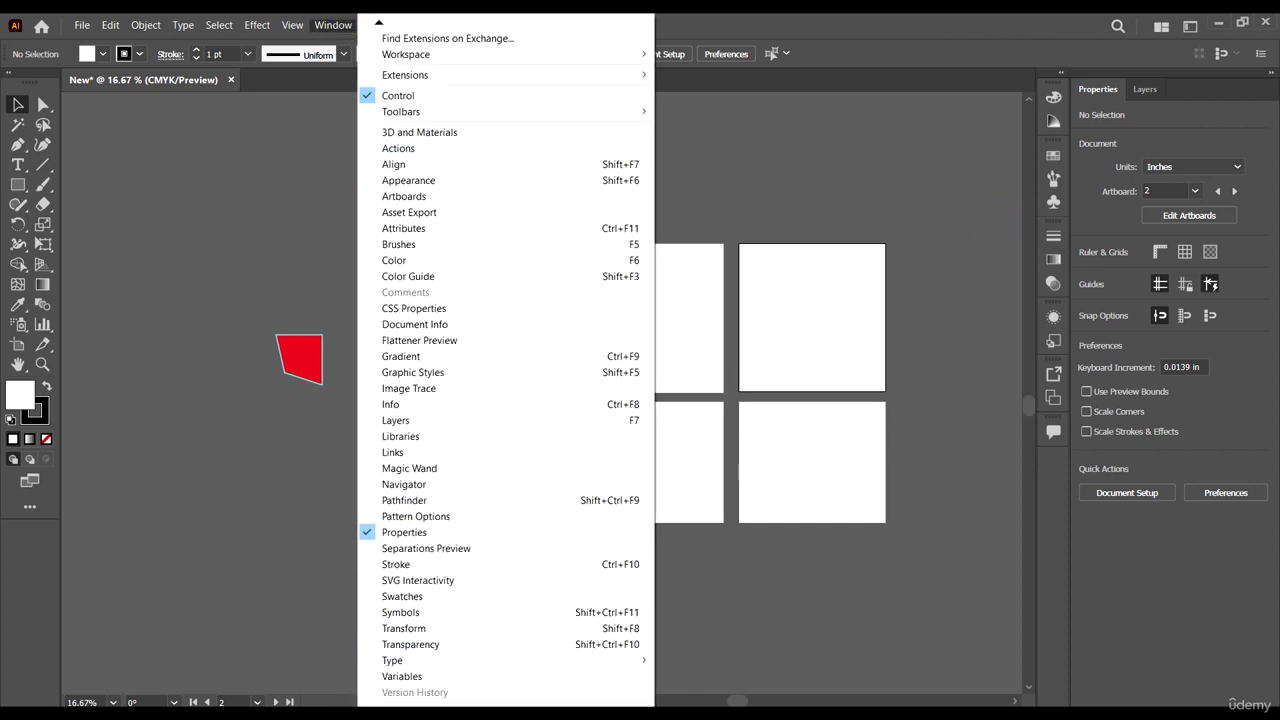
scroll(505, 360, "down", 1)
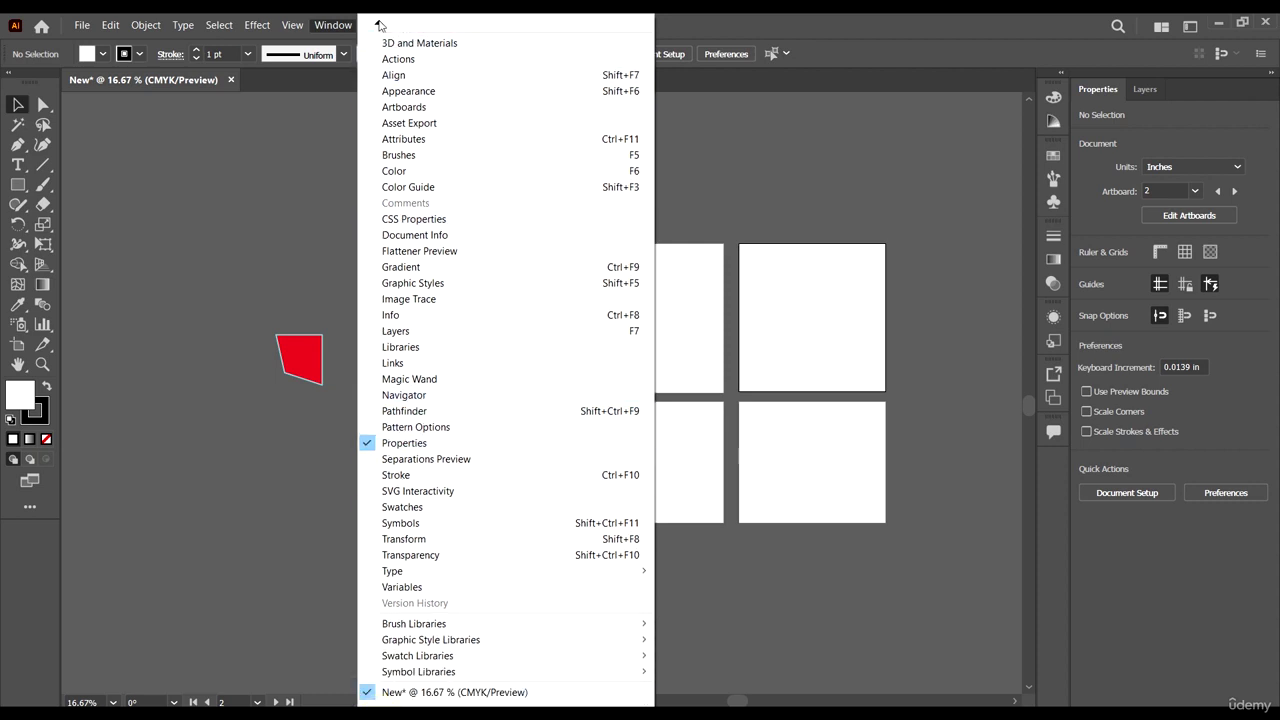
mouse_move(379, 24)
mouse_move(379, 24)
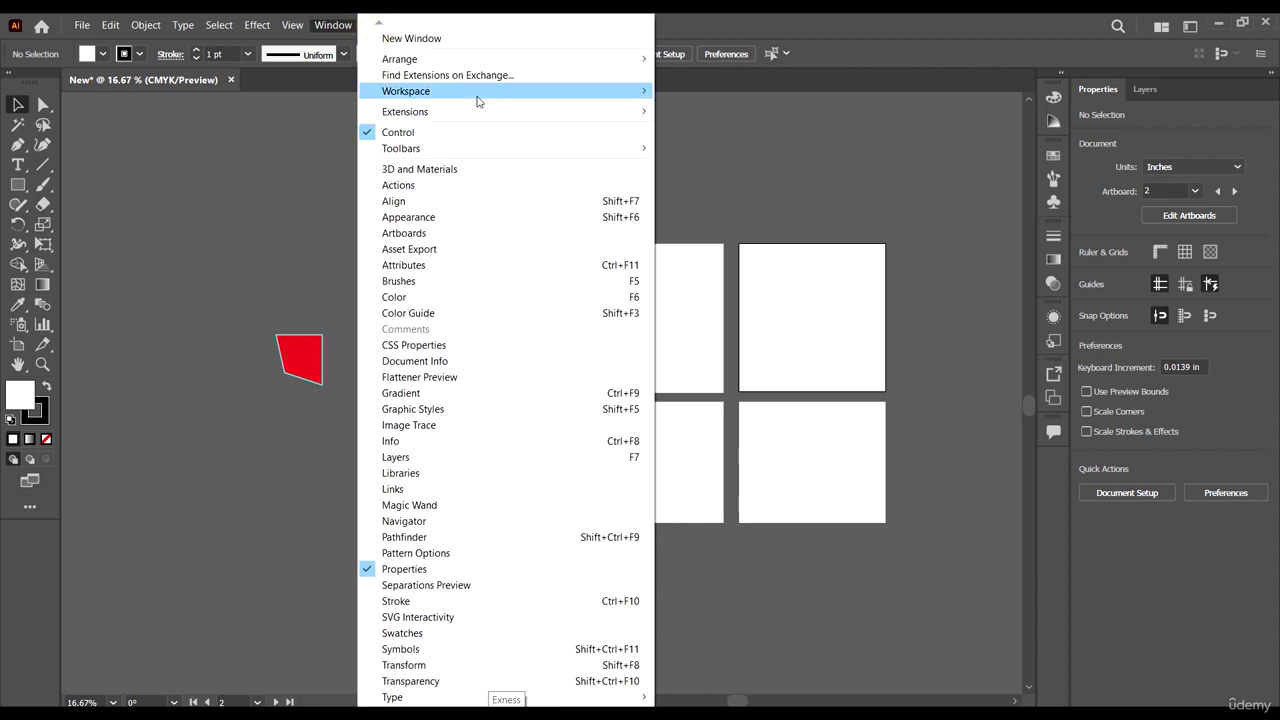
Review the available workspace presets and the commands for resetting, creating and managing workspaces
mouse_move(477, 97)
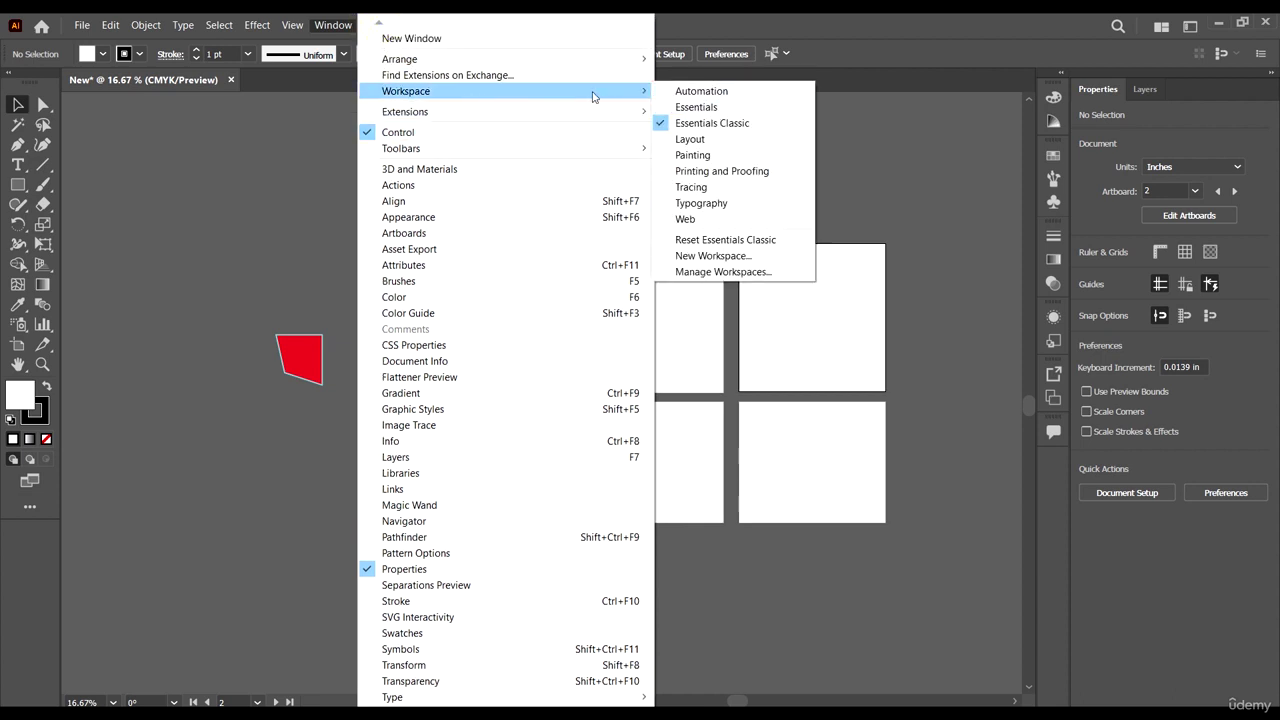
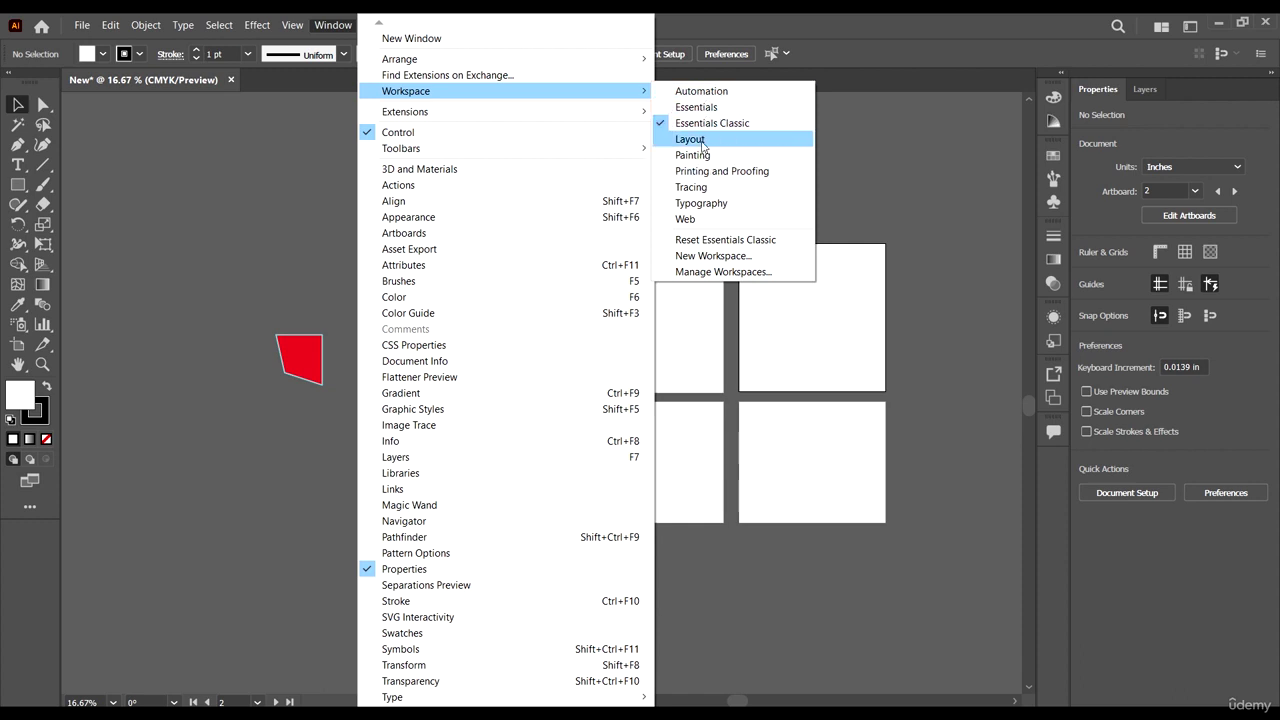
key("Escape")
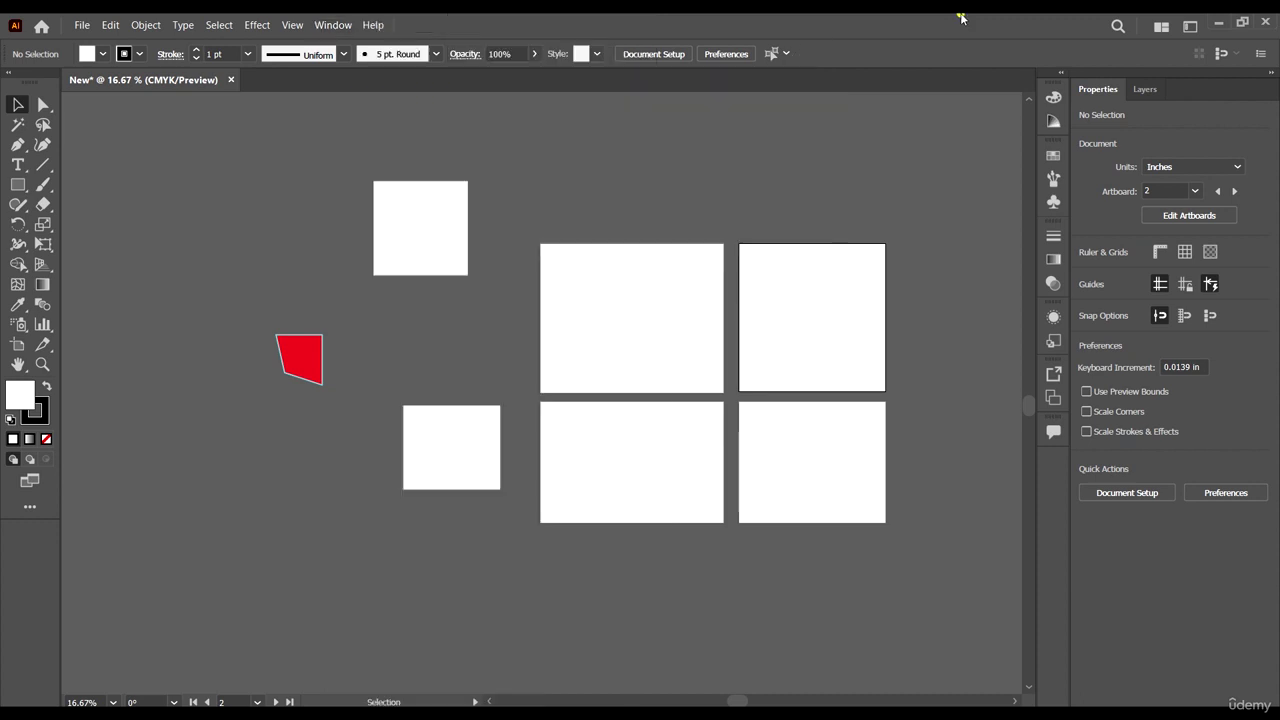
Move the lower white rectangle closer to the red shape
scroll(620, 440, "down", 3)
left_click_drag(489, 398, 466, 318)
scroll(440, 395, "up", 4)
left_click_drag(438, 410, 410, 400)
scroll(406, 483, "up", 3)
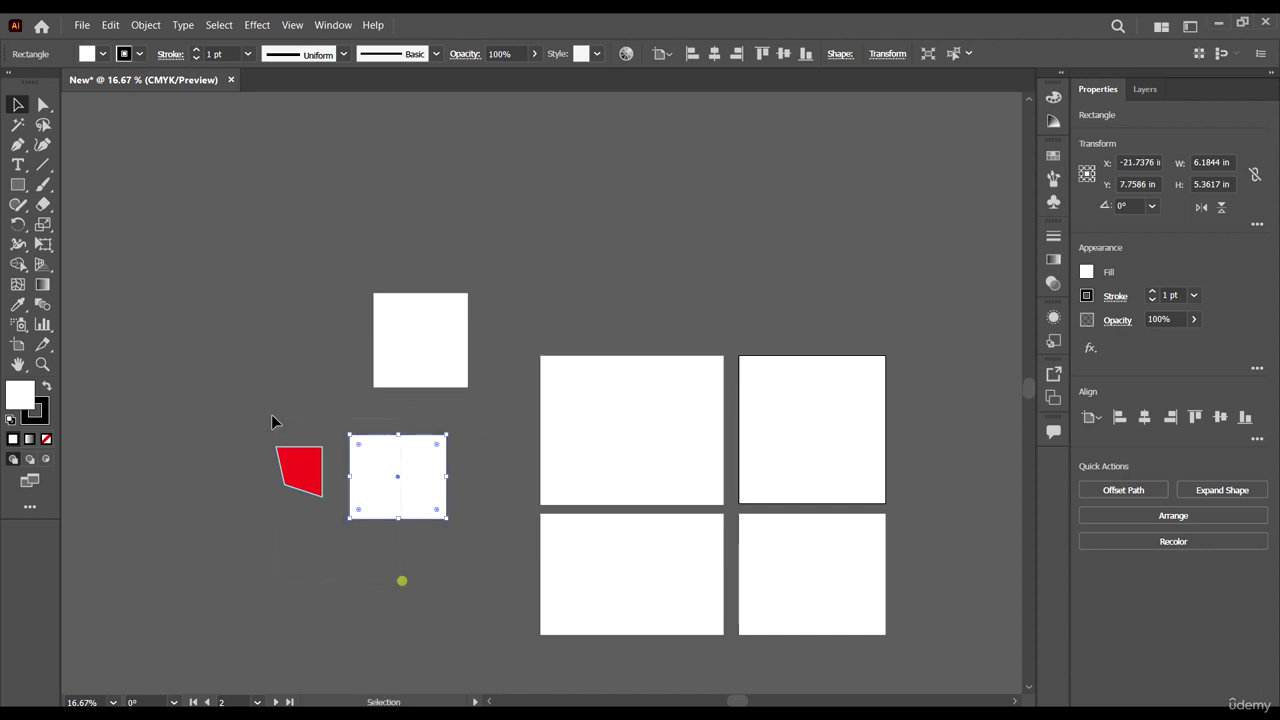
Select the red shape together with the white rectangle beside it
left_click_drag(271, 414, 330, 470)
scroll(330, 470, "up", 1)
scroll(330, 470, "left", 2)
scroll(329, 467, "down", 2)
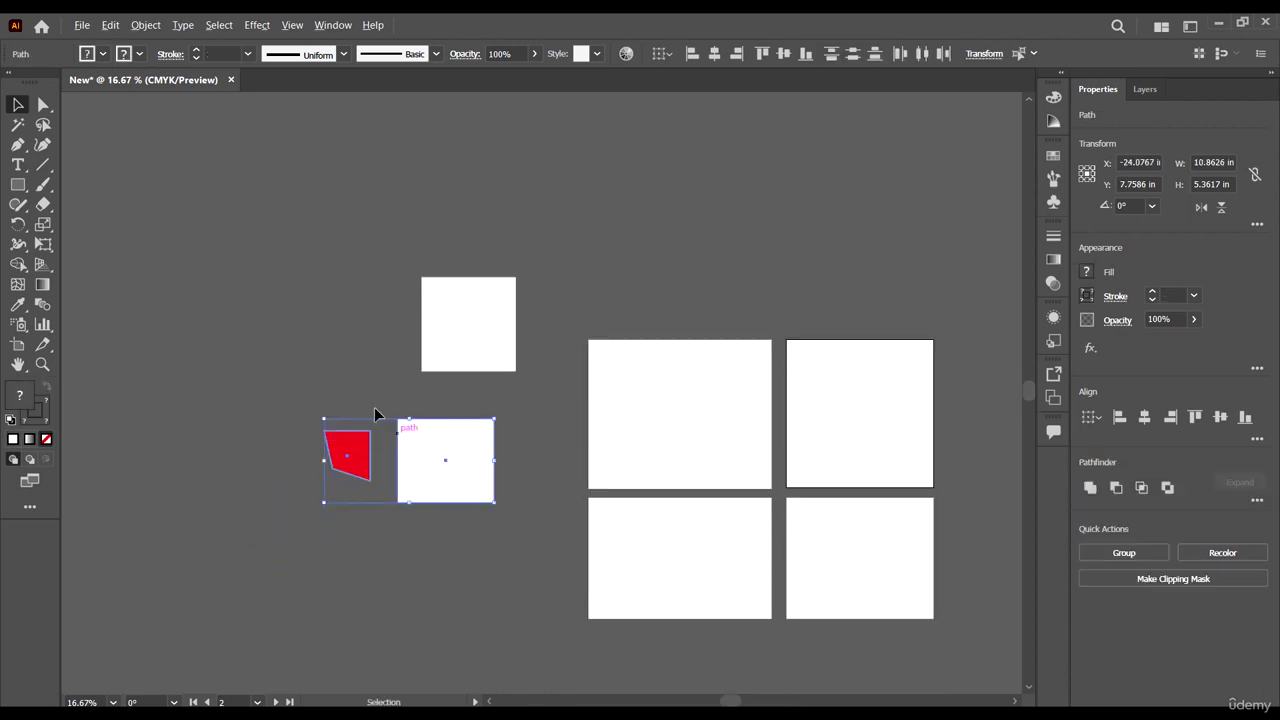
scroll(375, 413, "up", 2)
scroll(392, 516, "down", 3)
scroll(640, 454, "right", 3)
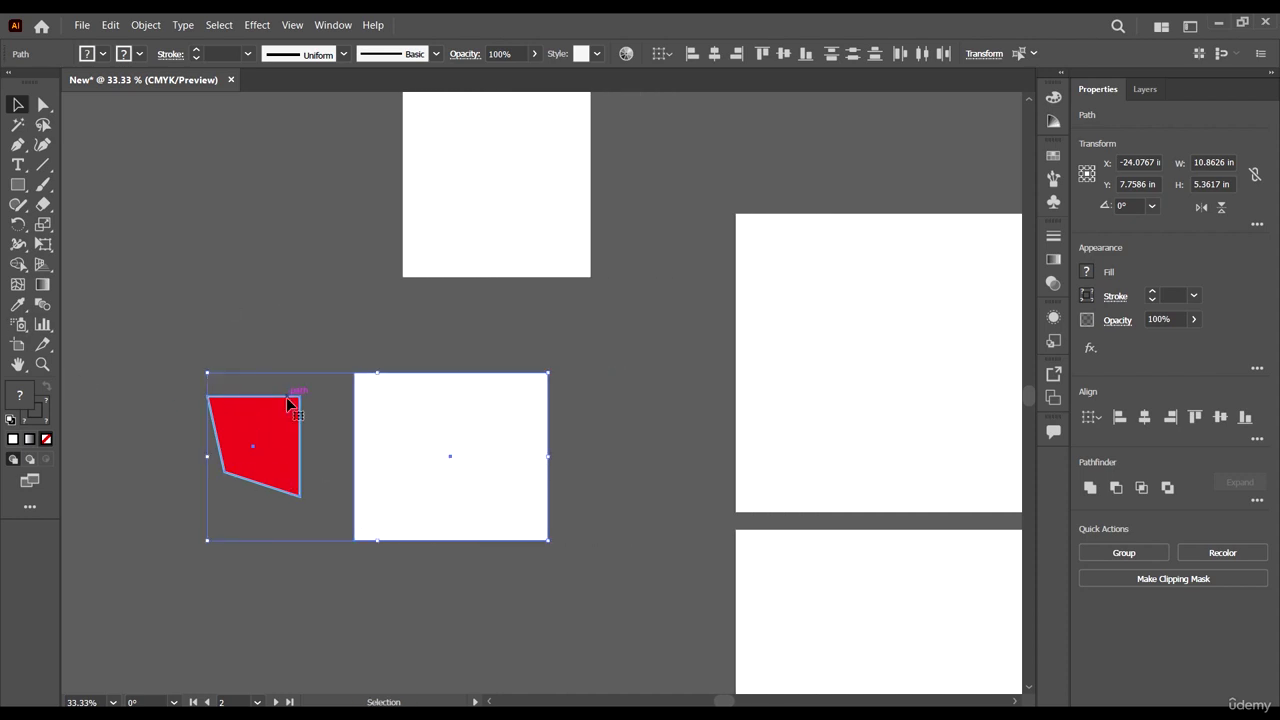
scroll(403, 463, "up", 3)
scroll(430, 458, "down", 4)
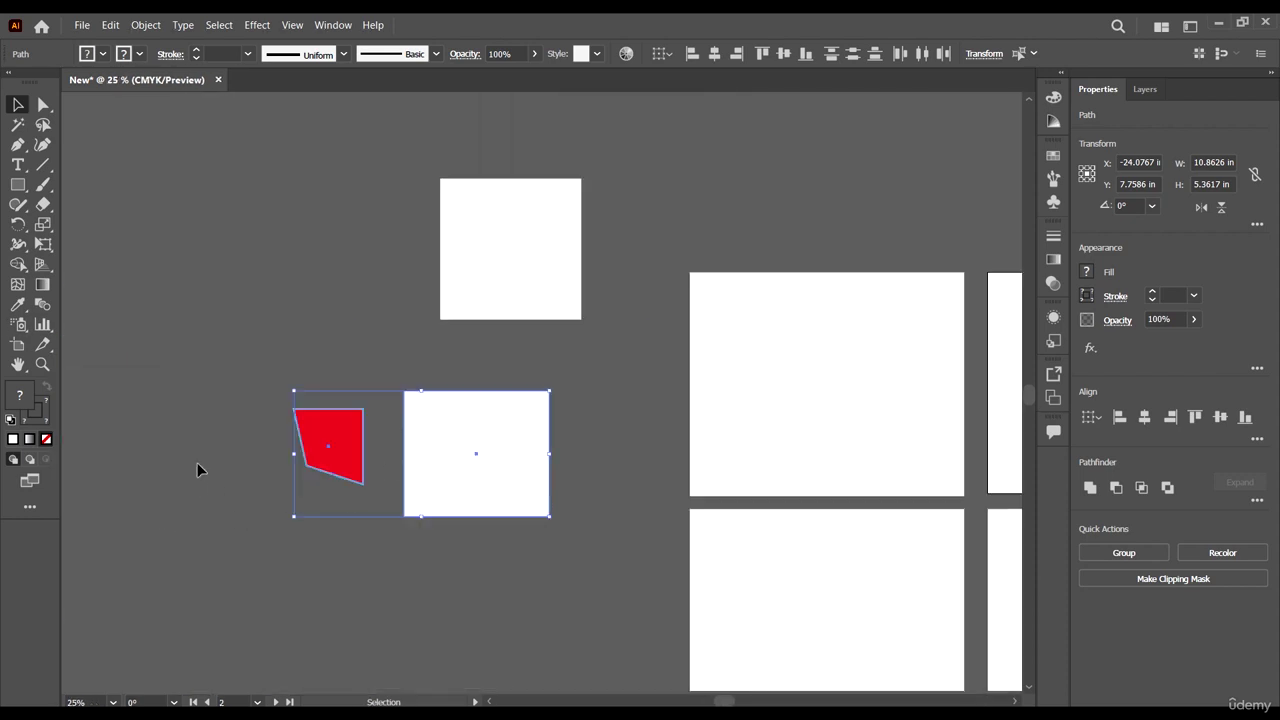
Magnify the red shape and the neighboring white rectangle with the Zoom tool
left_click(44, 365)
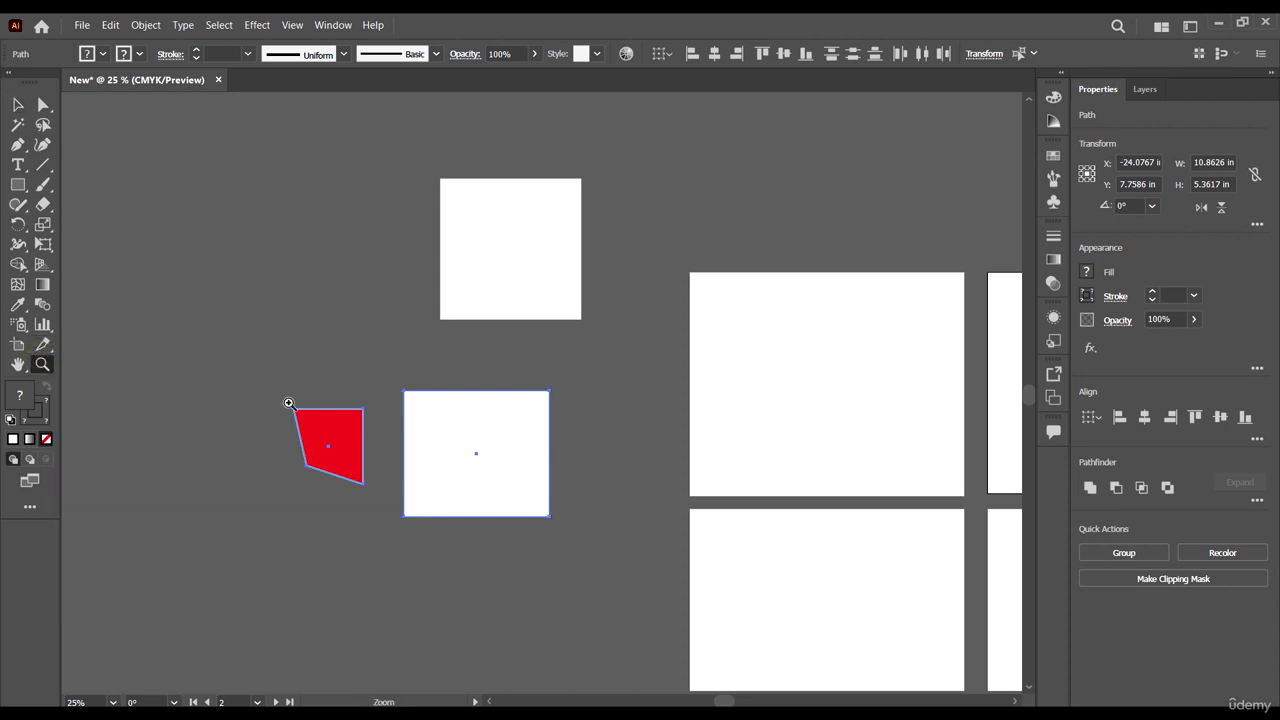
left_click_drag(378, 376, 480, 389)
right_click(497, 414)
left_click_drag(652, 623, 871, 651)
left_click_drag(571, 520, 700, 600)
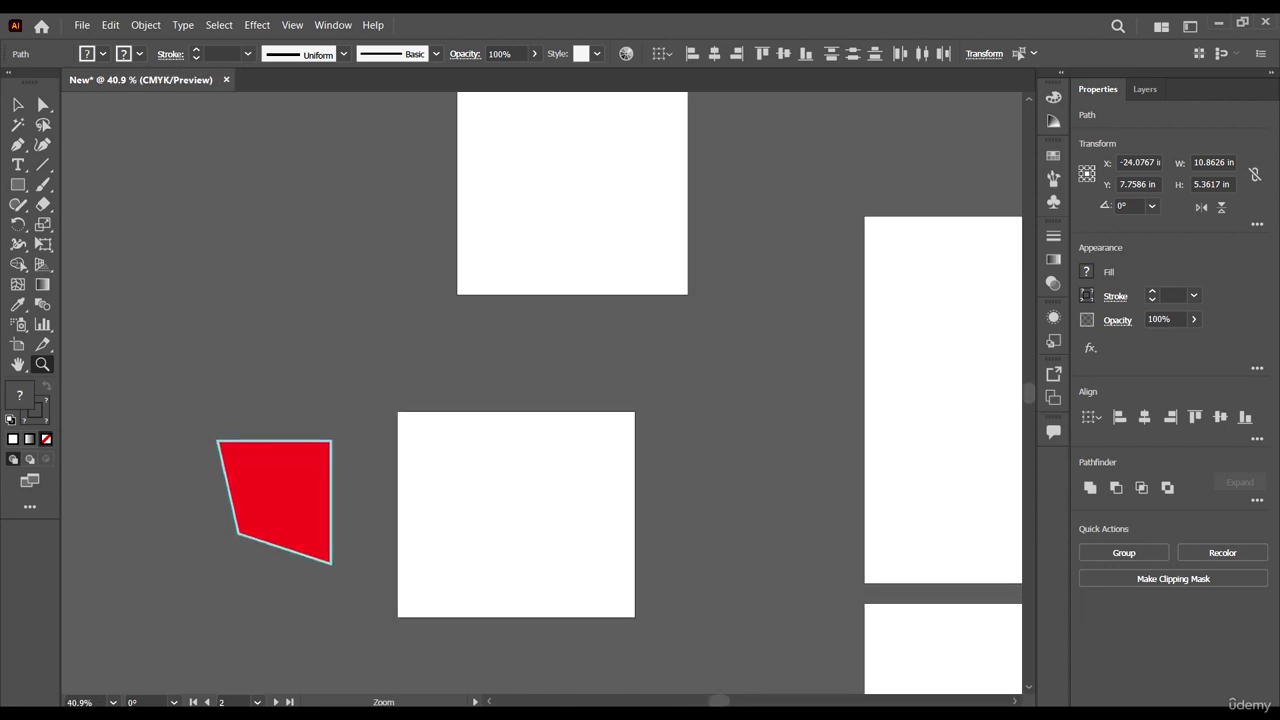
Pan across the canvas with the Hand tool, and again with the temporary Hand while the Selection tool stays active
left_click(19, 365)
left_click_drag(563, 437, 824, 447)
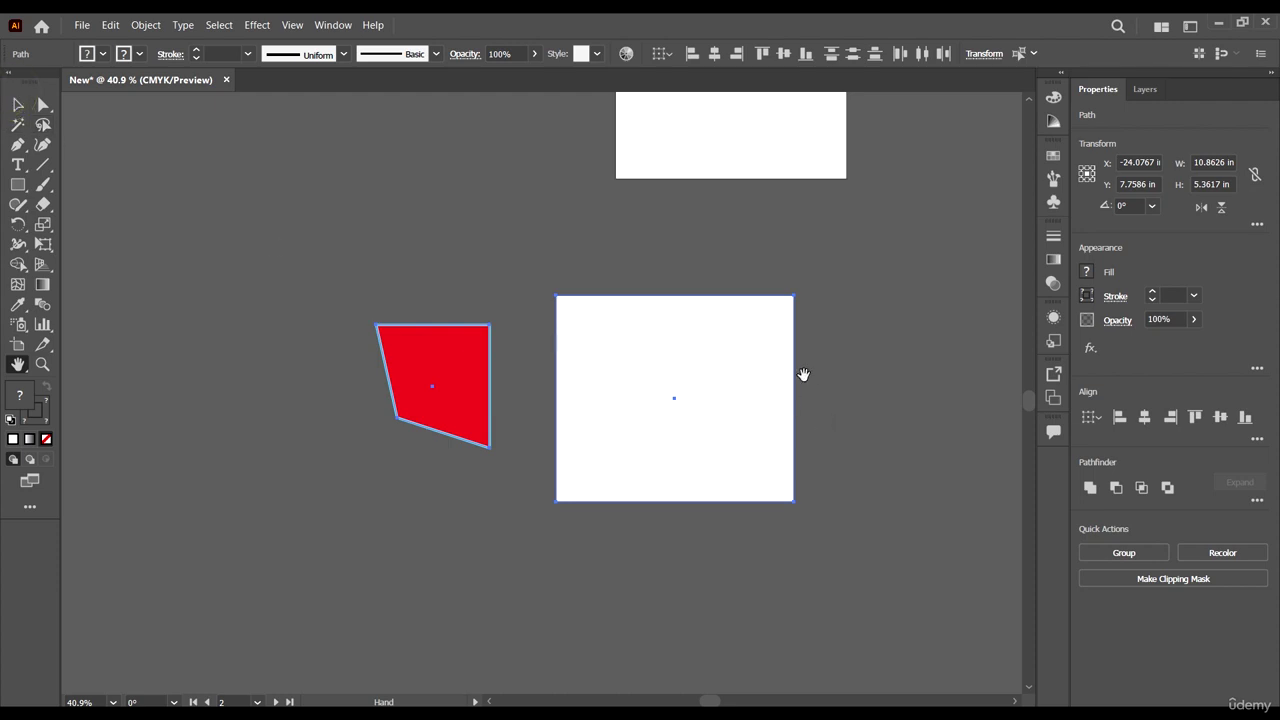
left_click(17, 104)
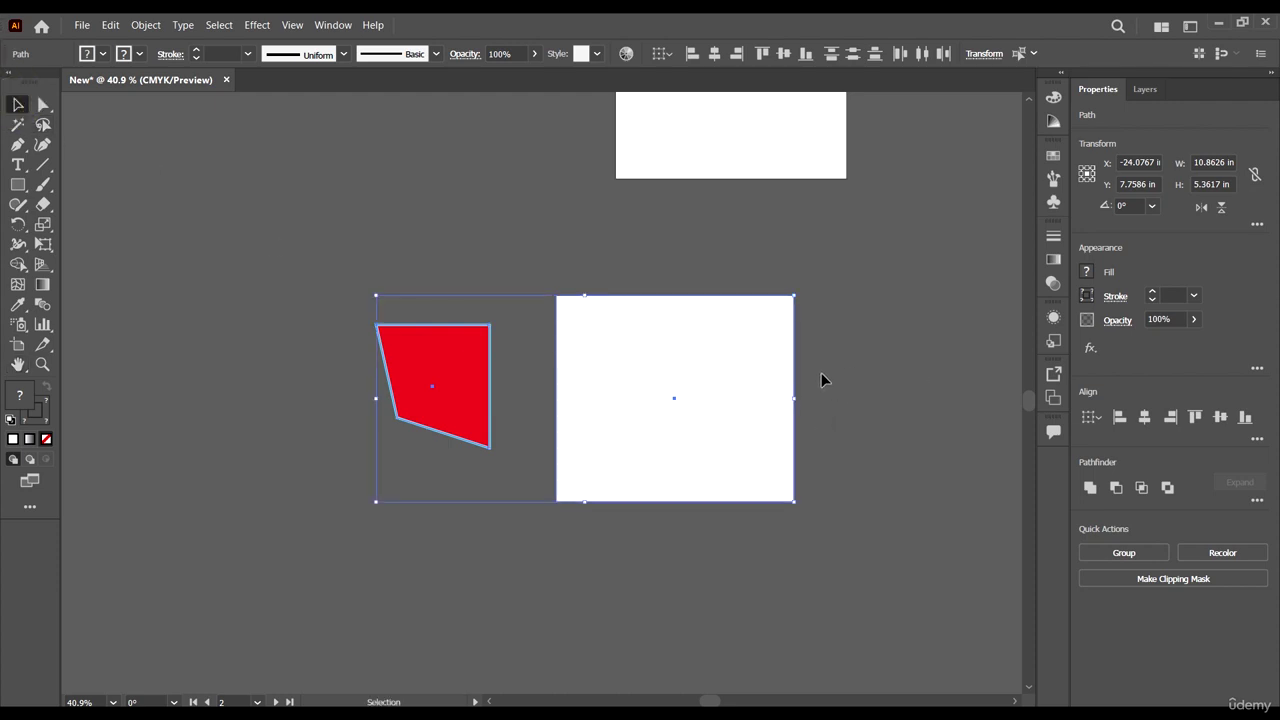
key("space")
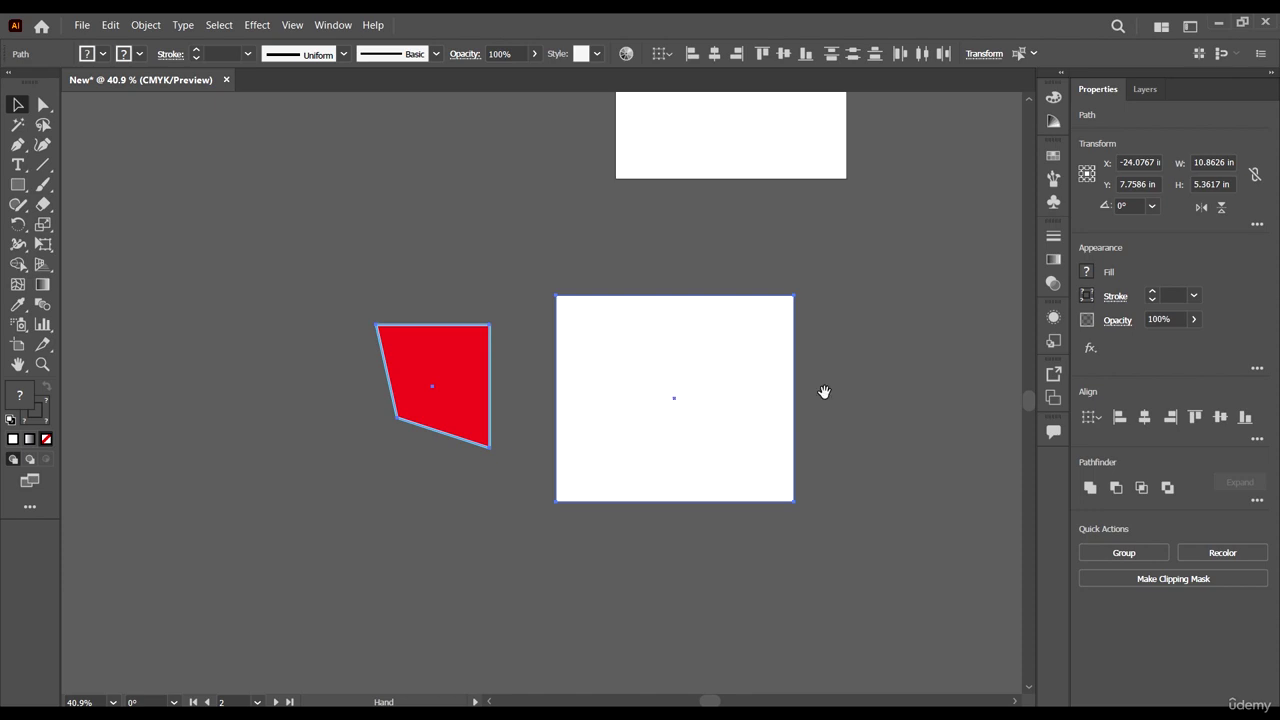
left_click_drag(824, 392, 320, 373)
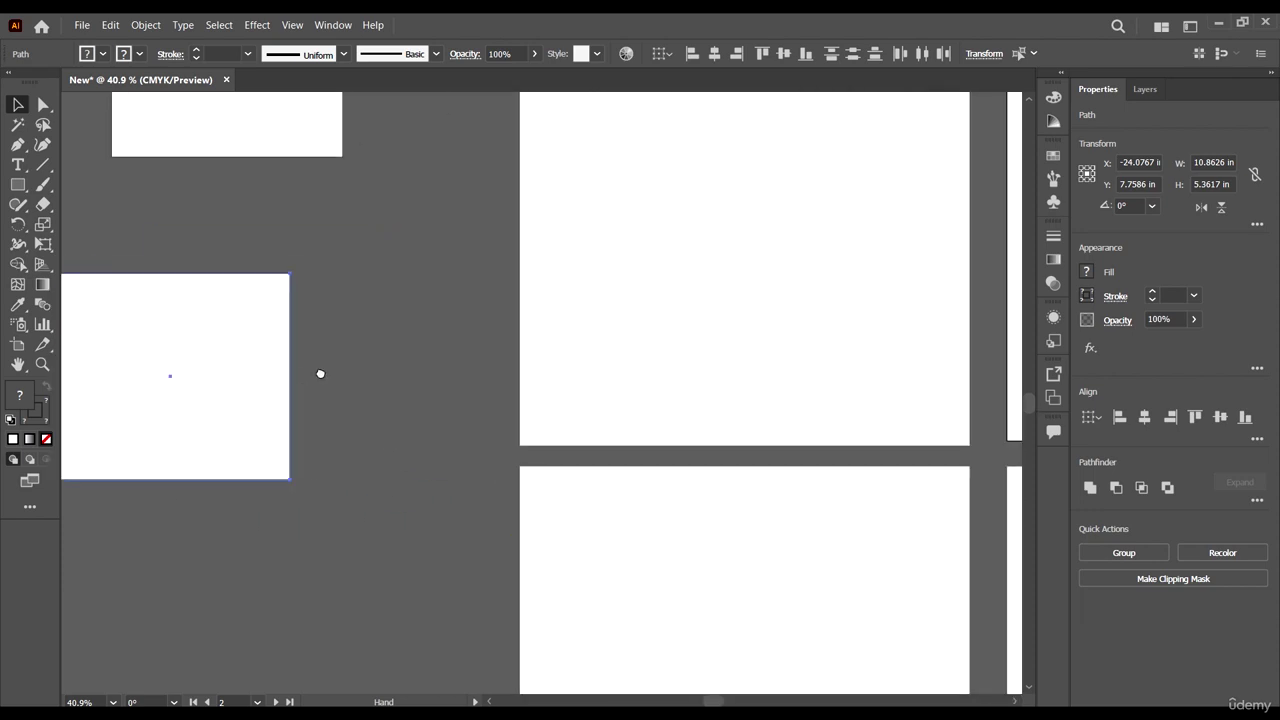
left_click_drag(868, 380, 946, 397)
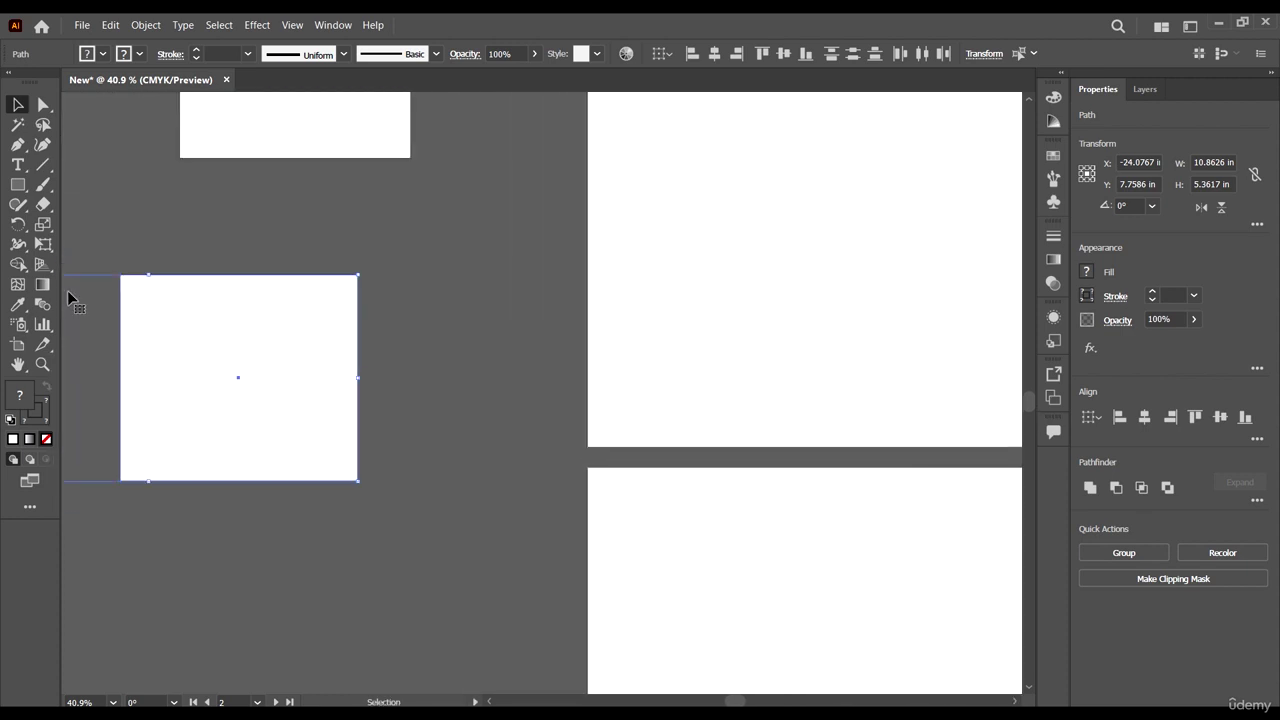
Bring the red shape and white rectangle back into view with the Hand tool and return to the Selection tool
left_click(17, 365)
left_click_drag(509, 400, 1063, 362)
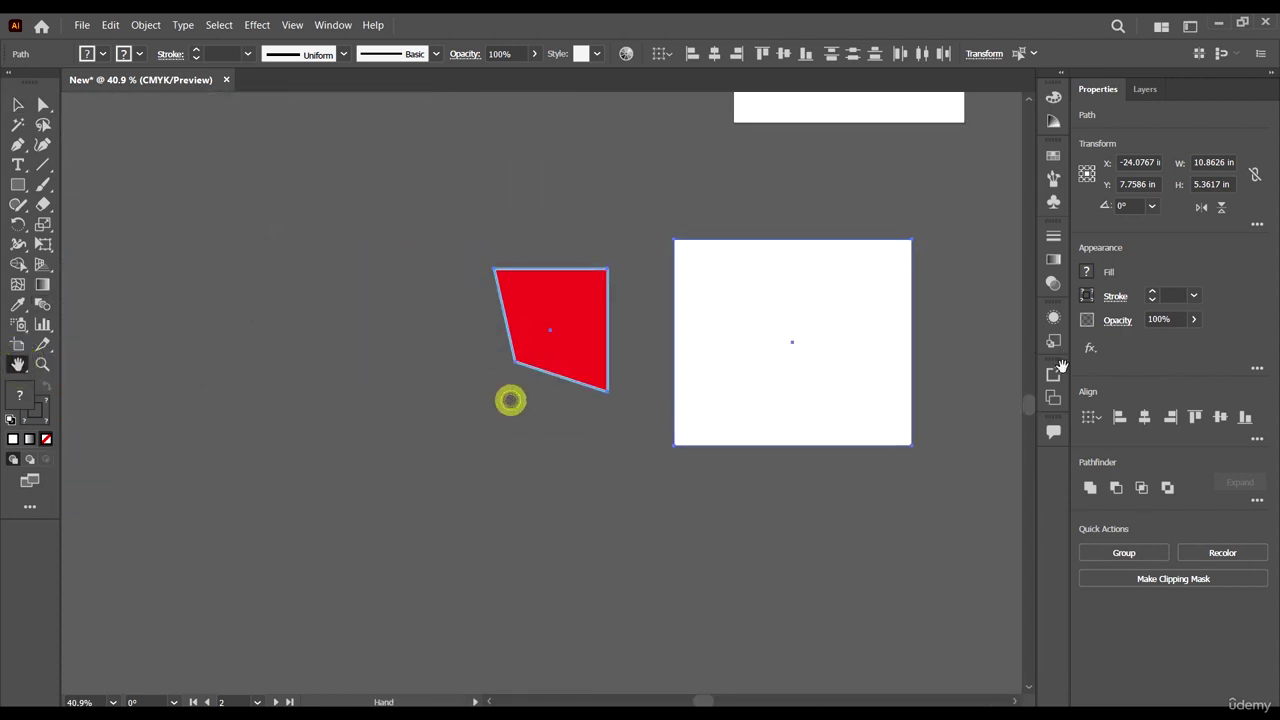
left_click_drag(789, 419, 567, 458)
left_click(17, 104)
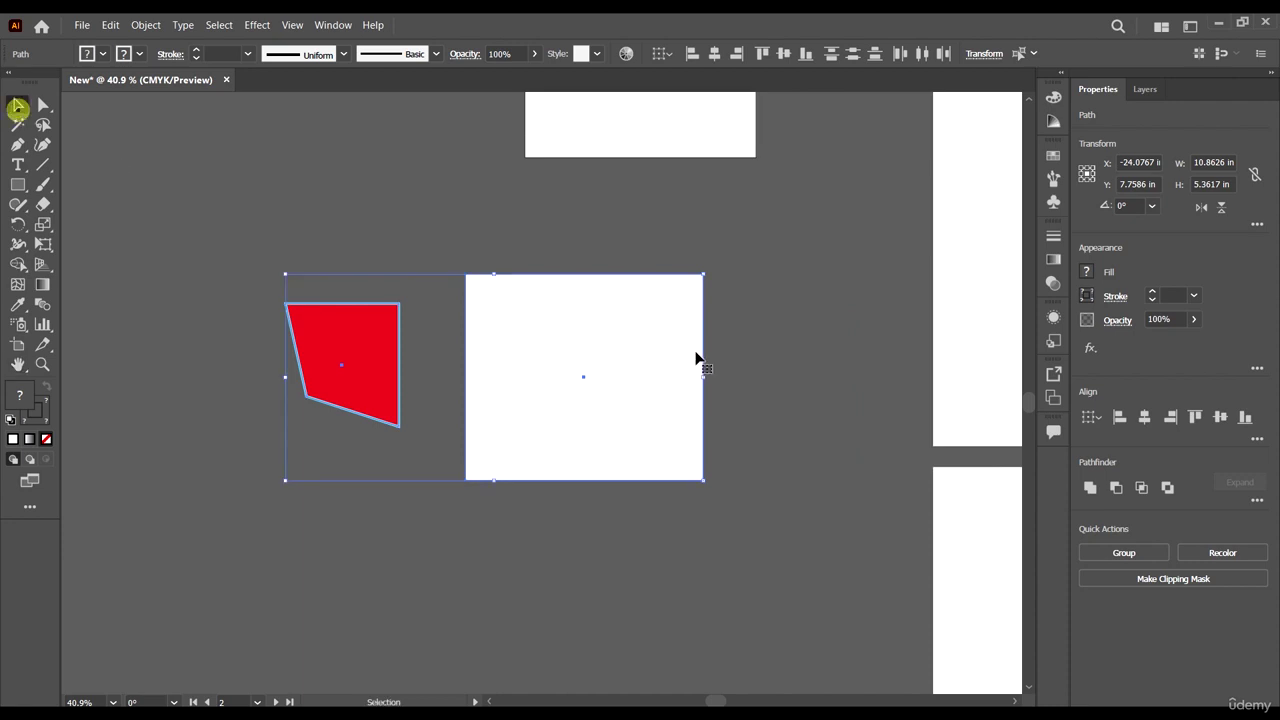
Group the red shape and the white rectangle beside it, and clear the selection
left_click(760, 280)
left_click(520, 380)
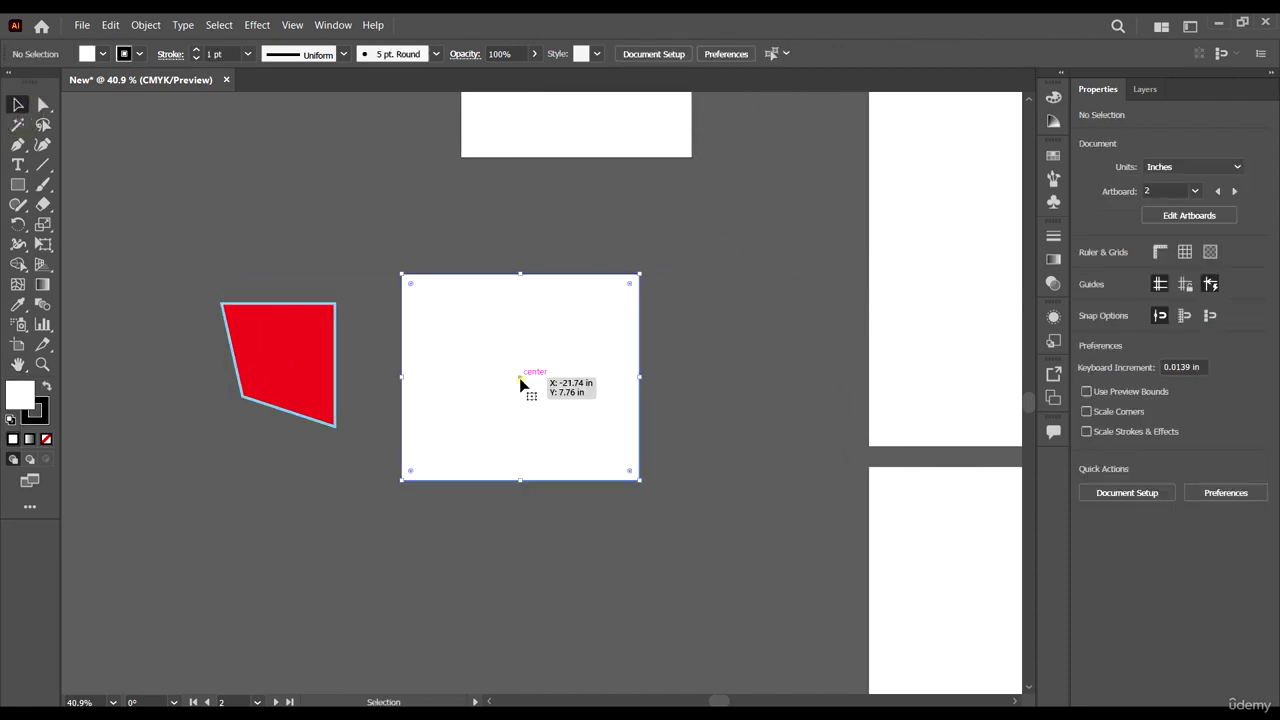
left_click(295, 340, "shift")
scroll(295, 340, "up", 1)
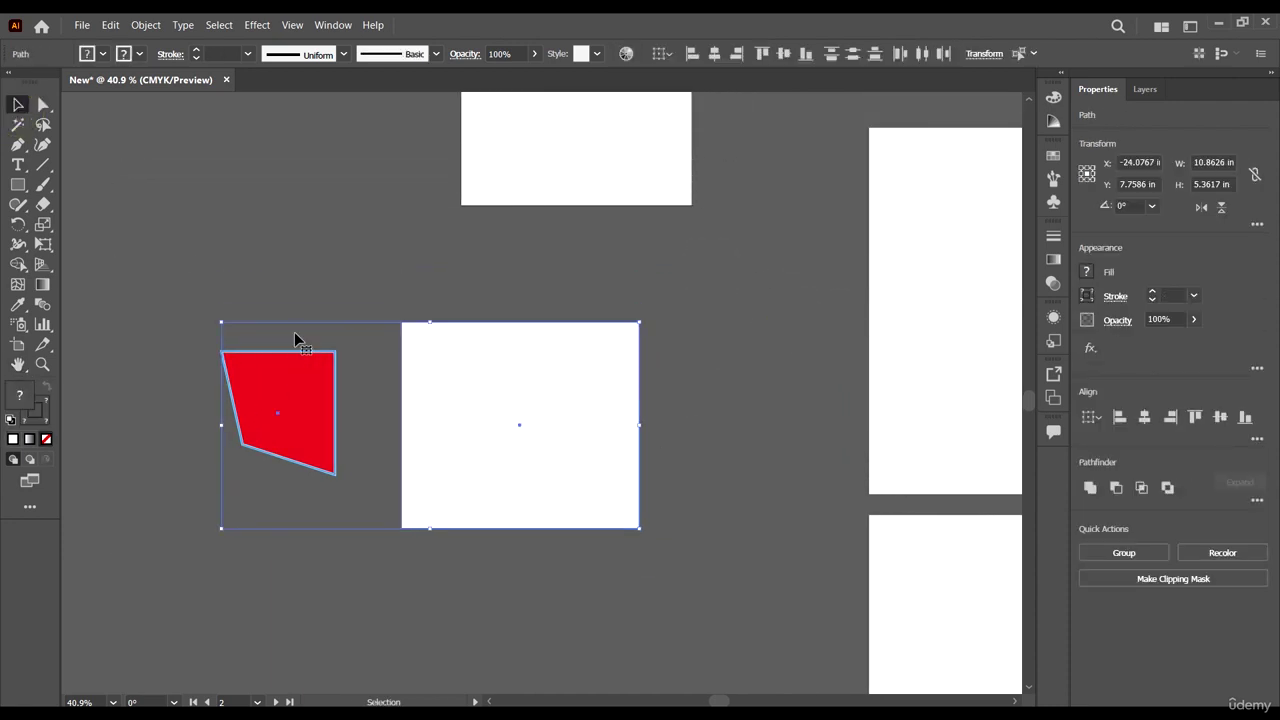
right_click(493, 373)
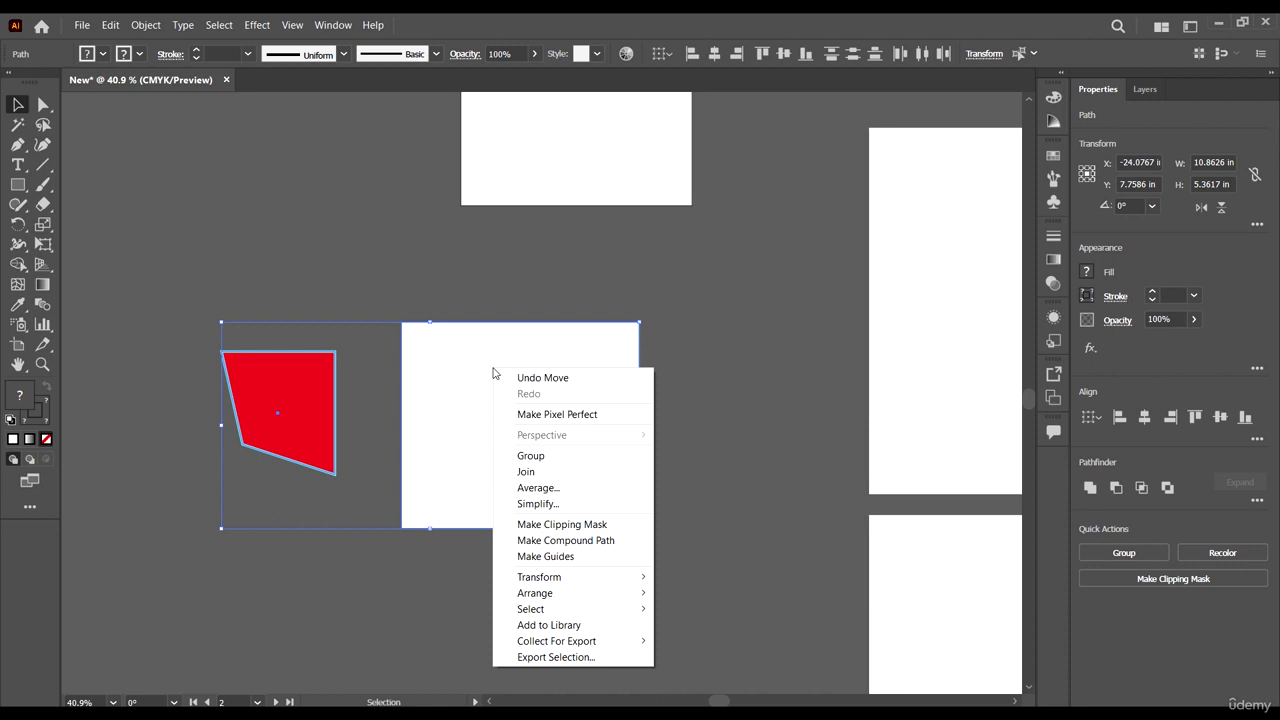
left_click(540, 457)
left_click(794, 380)
scroll(554, 331, "down", 1)
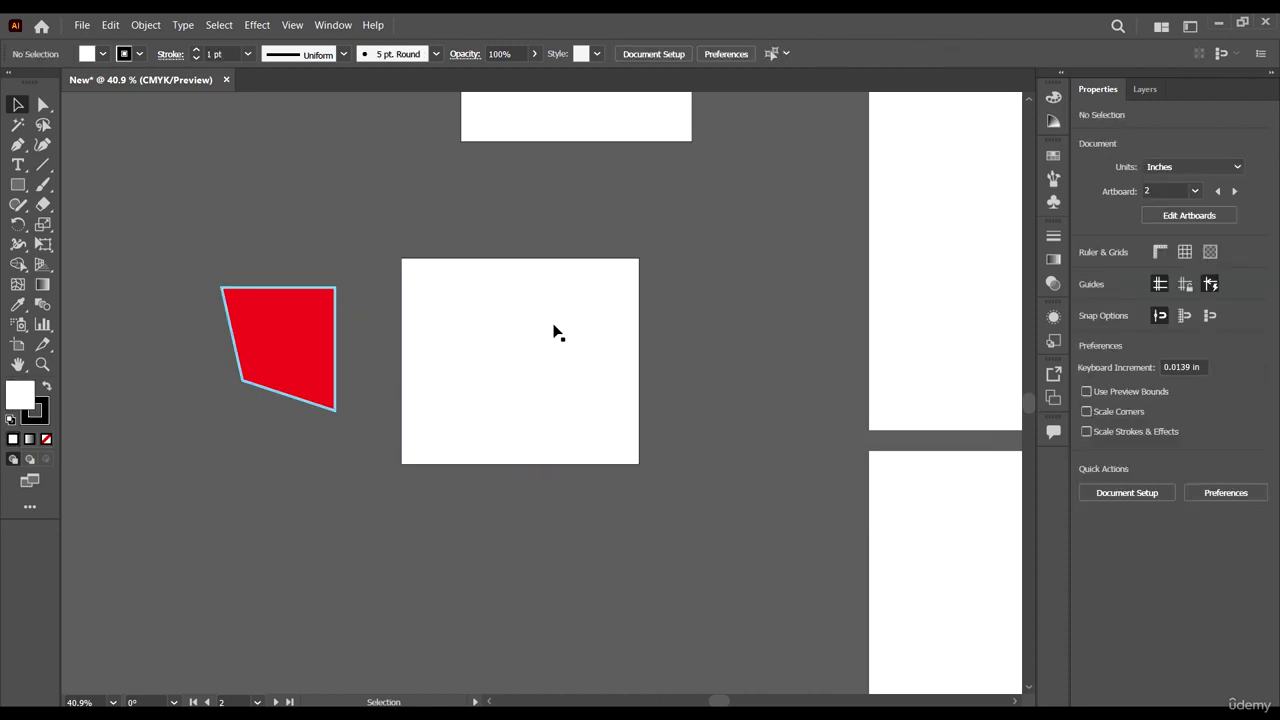
Move the grouped red shape and white rectangle around the canvas as one object
left_click(500, 338)
left_click_drag(534, 394, 690, 382)
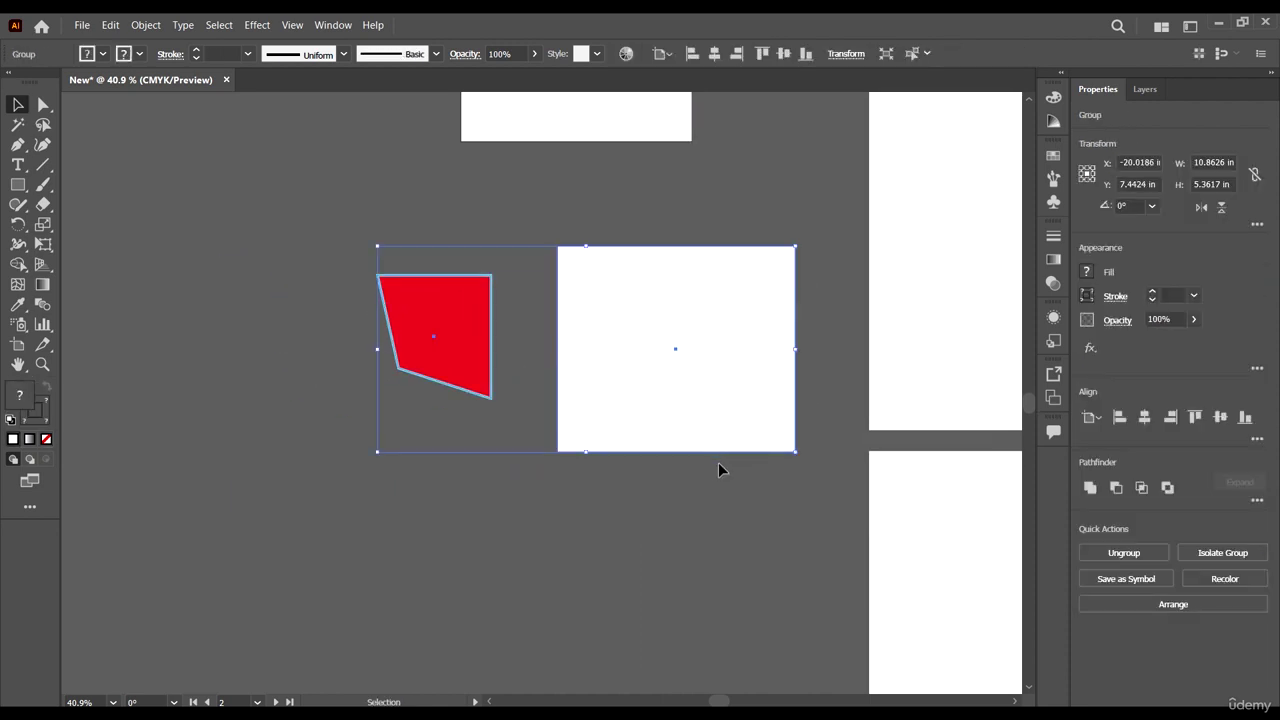
left_click(711, 521)
scroll(711, 521, "up", 1)
left_click(725, 441)
left_click_drag(725, 441, 684, 483)
left_click(766, 354)
mouse_move(651, 429)
left_mouse_down()
mouse_move(523, 378)
mouse_move(585, 441)
mouse_move(660, 423)
left_mouse_up()
Deselect the group, reselect it with the Selection tool and shift it slightly closer to the artboards
key("ctrl+minus")
key("ctrl+minus")
key("ctrl+minus")
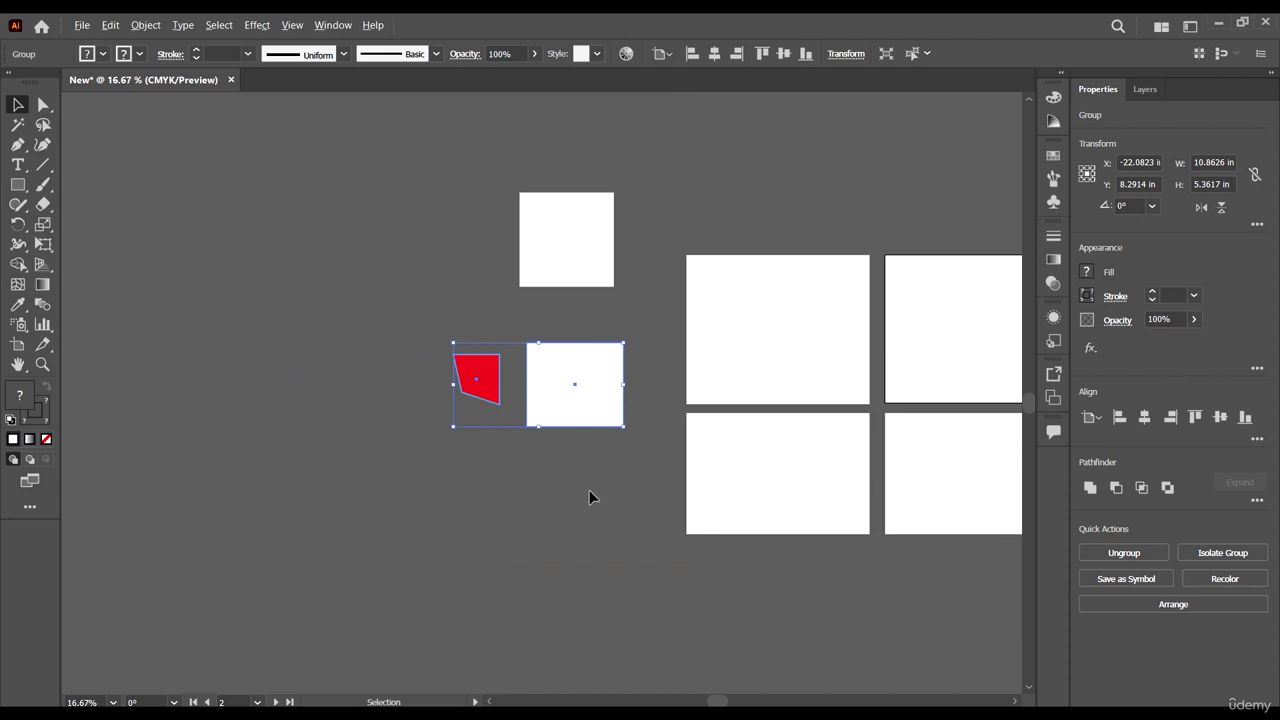
key("ctrl+plus")
key("ctrl+plus")
key("ctrl+plus")
left_click(141, 175)
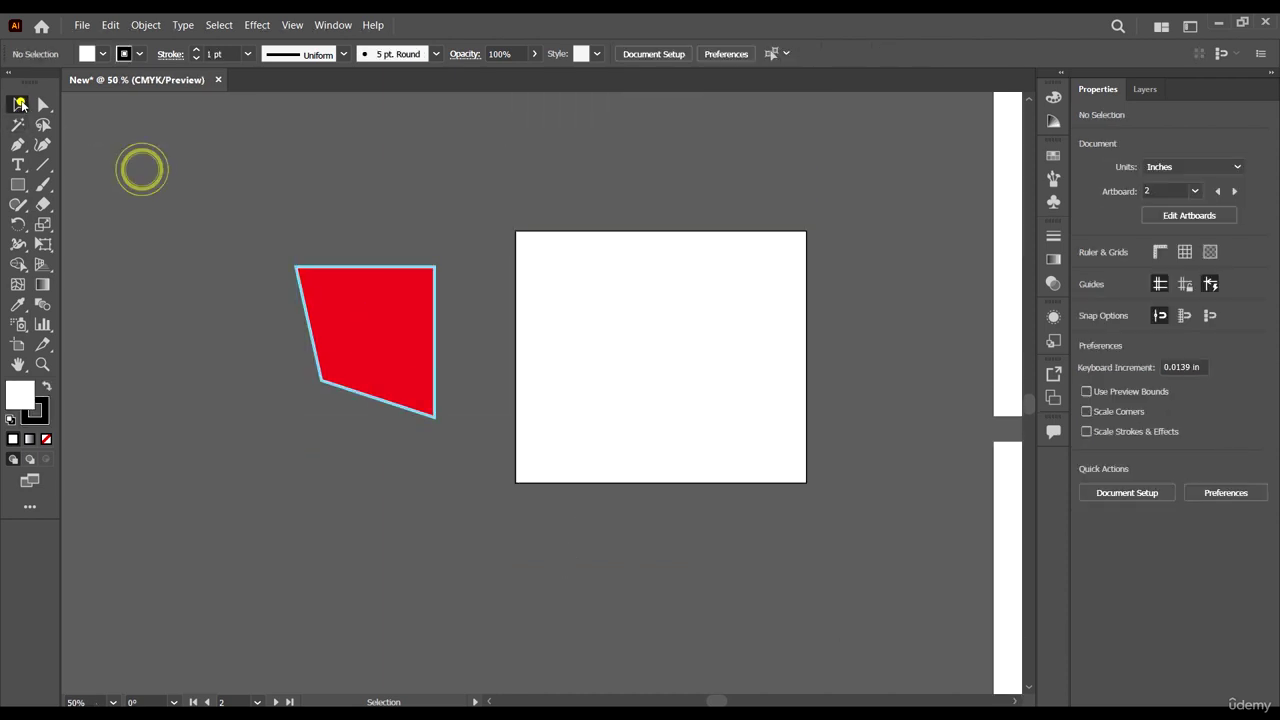
left_click(18, 104)
left_click(647, 343)
left_click_drag(560, 460, 650, 427)
Move the ungrouped white square above the group farther away from the artboards and deselect it
key("ctrl+minus")
key("ctrl+minus")
key("ctrl+minus")
key("ctrl+minus")
left_click_drag(619, 309, 571, 296)
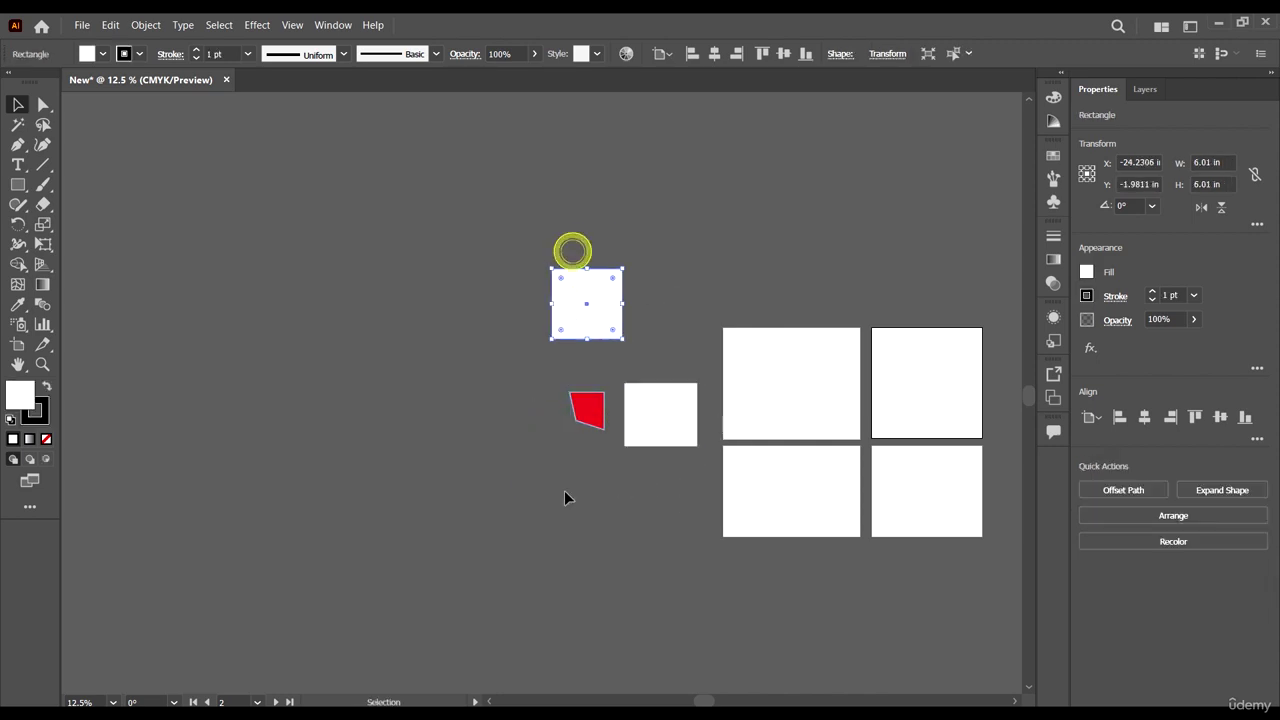
left_click(580, 500)
Reshape and reposition the red shape inside the group with the Direct Selection tool
key("ctrl+plus")
key("ctrl+plus")
key("ctrl+plus")
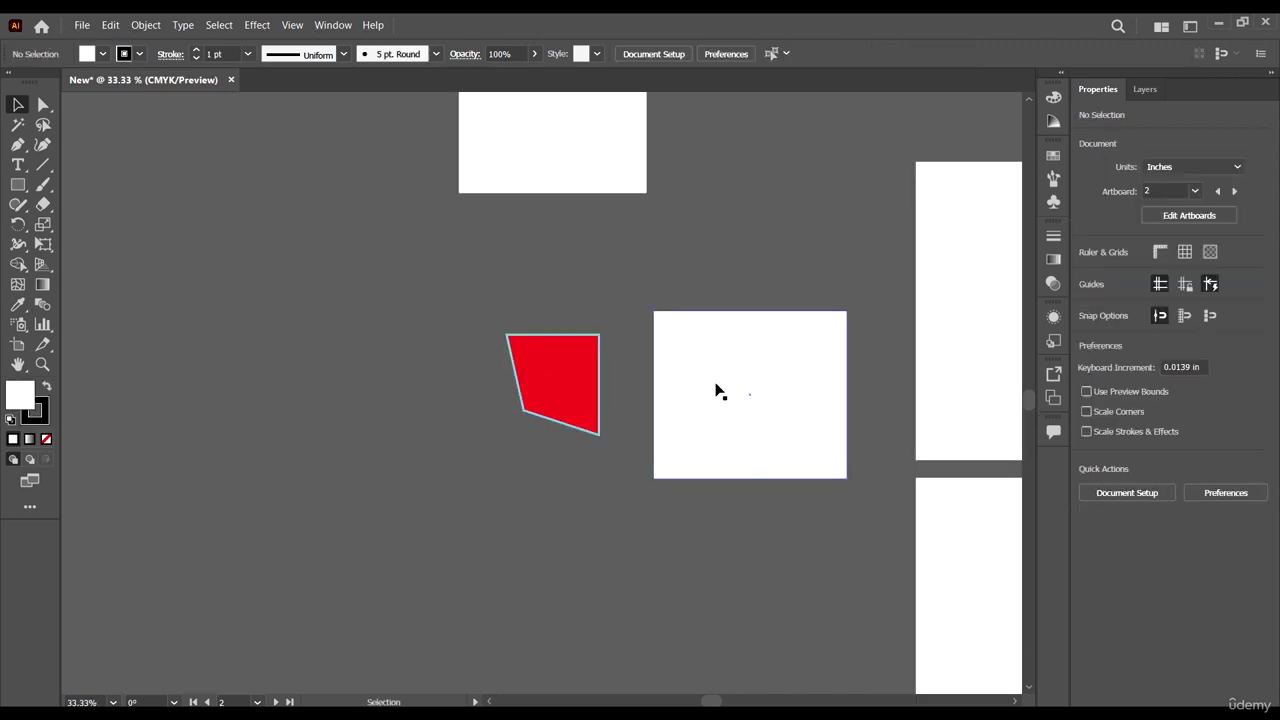
left_click(42, 105)
left_click_drag(611, 471, 579, 453)
left_click_drag(479, 320, 591, 372)
left_click(18, 104)
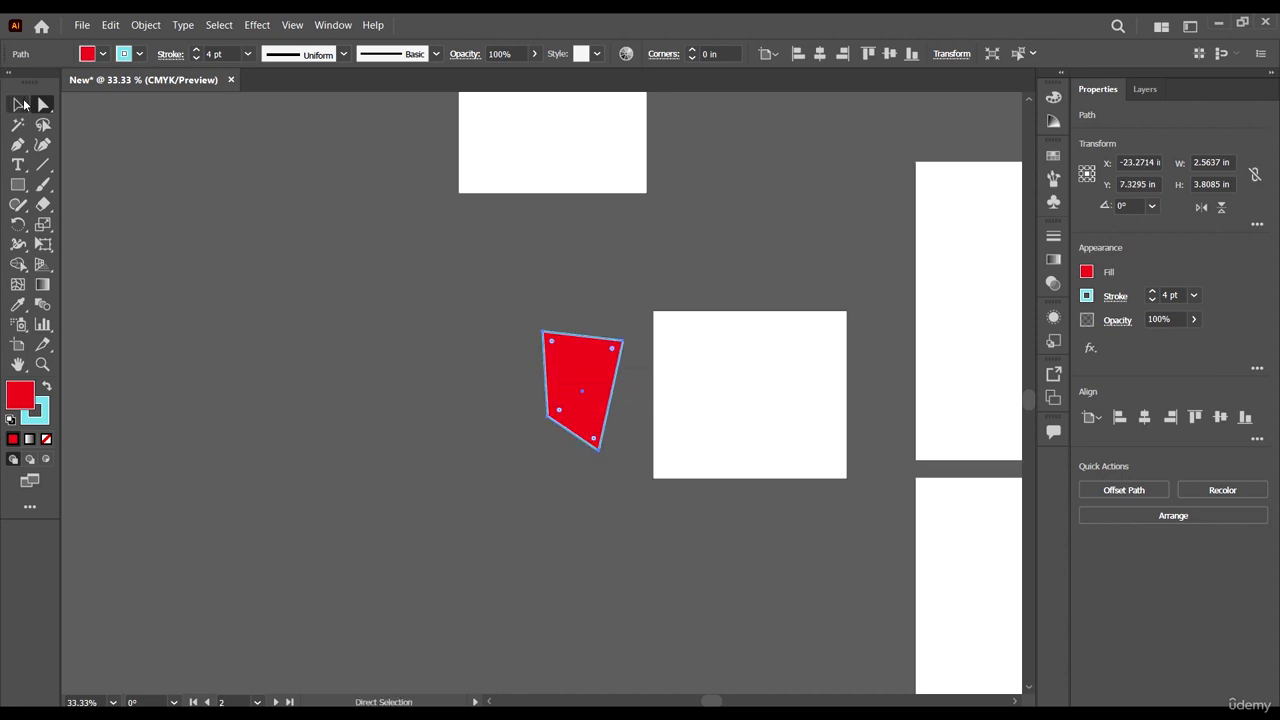
Select the group and look through its context commands, such as Ungroup and Isolate Selected Group
left_click(444, 364)
left_click(759, 418)
right_click(731, 358)
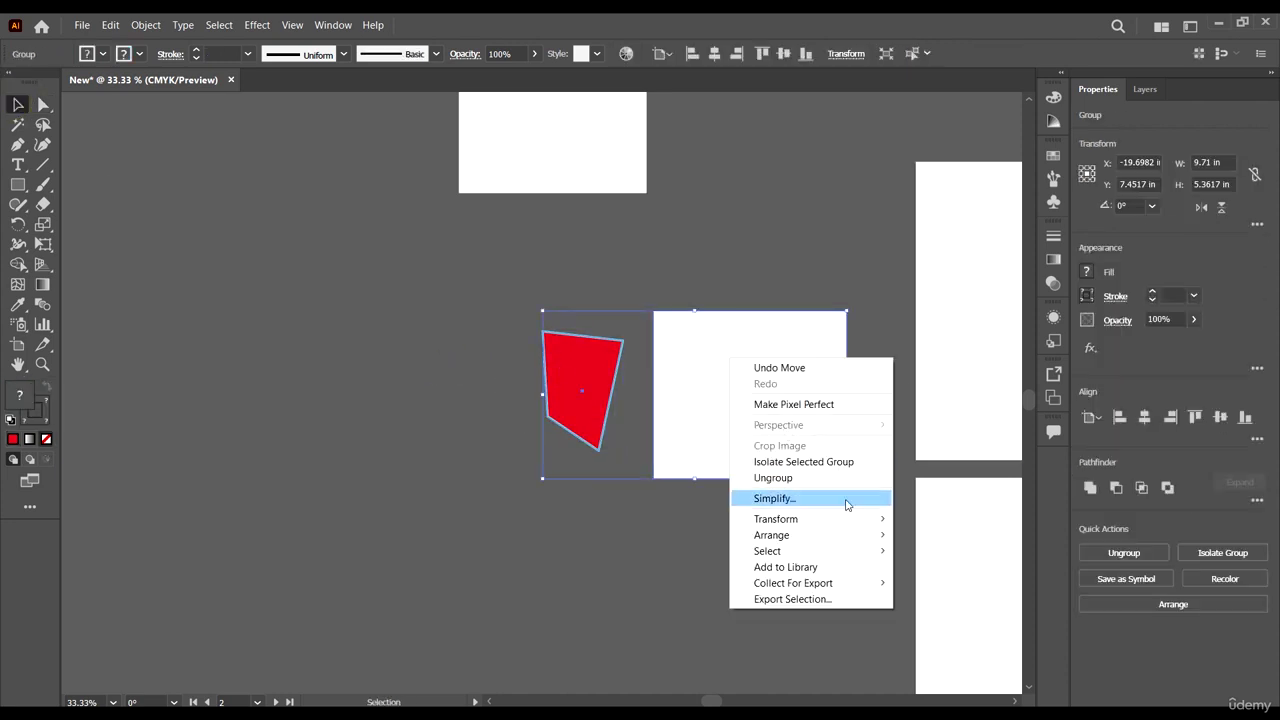
left_click(574, 560)
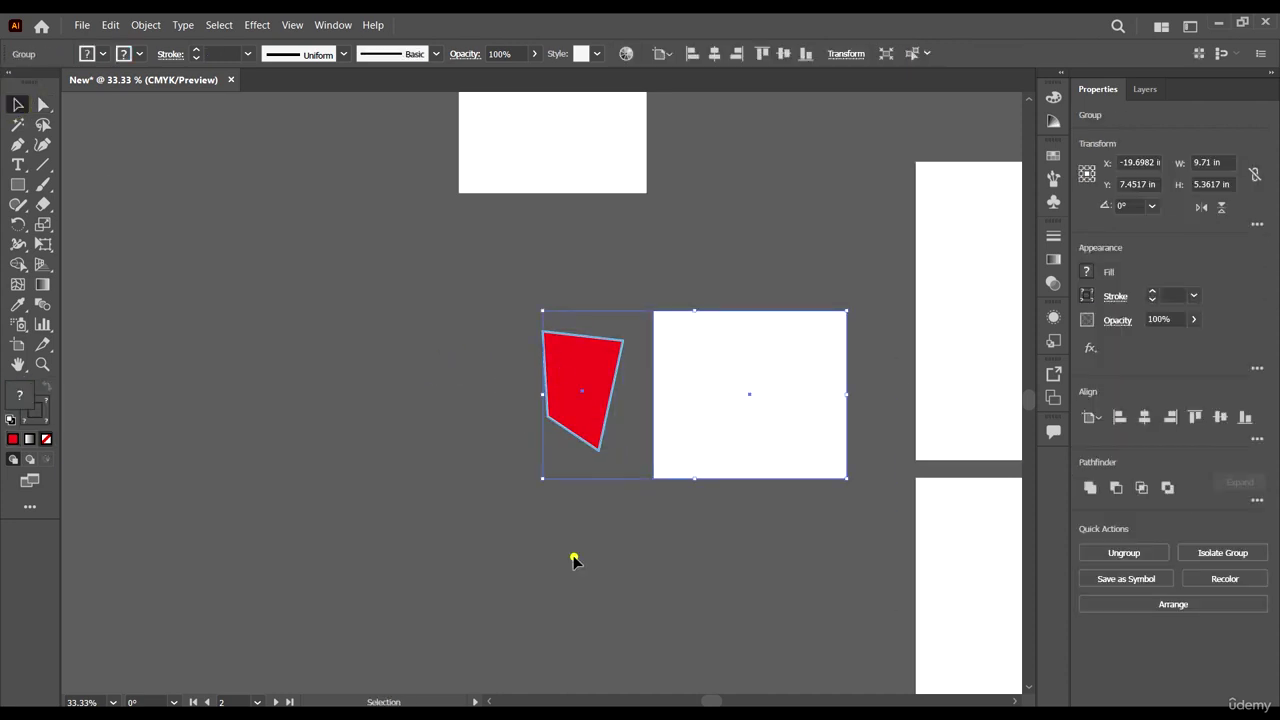
Reposition the whole group below the separate white square and clear the selection
left_click_drag(817, 371, 711, 403)
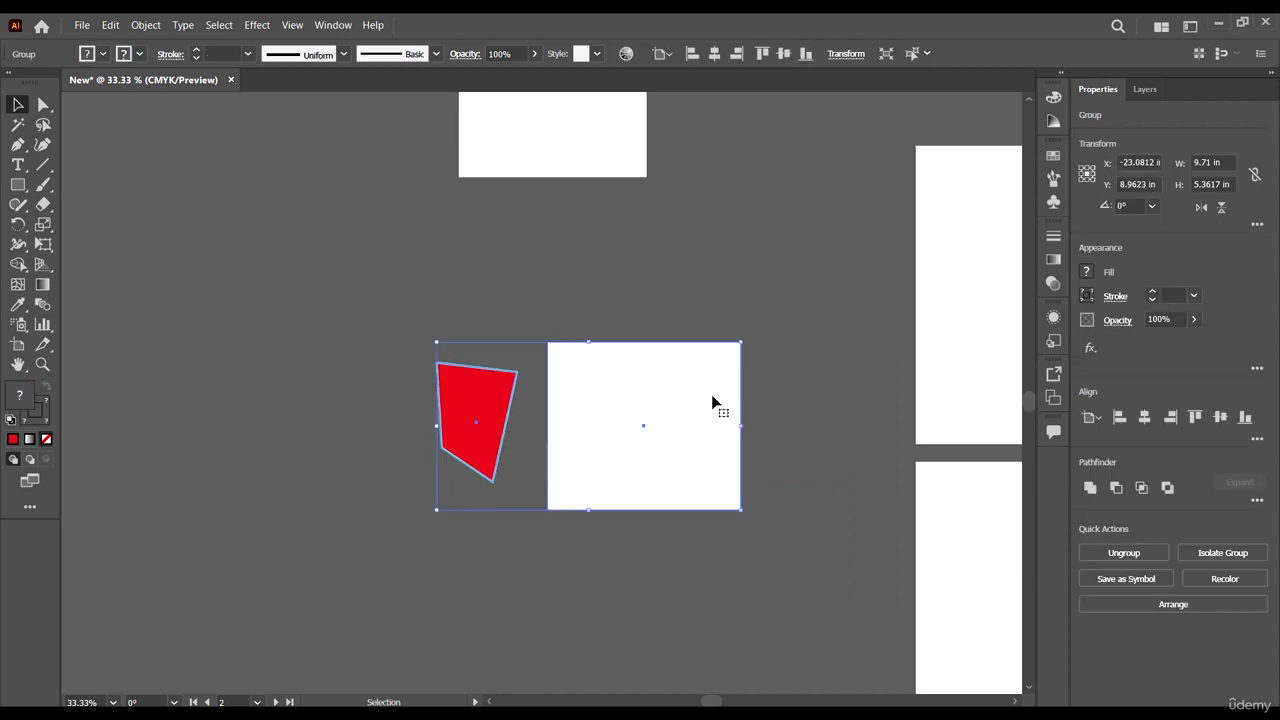
scroll(712, 398, "down", 2)
scroll(729, 414, "up", 3)
left_click_drag(699, 406, 721, 380)
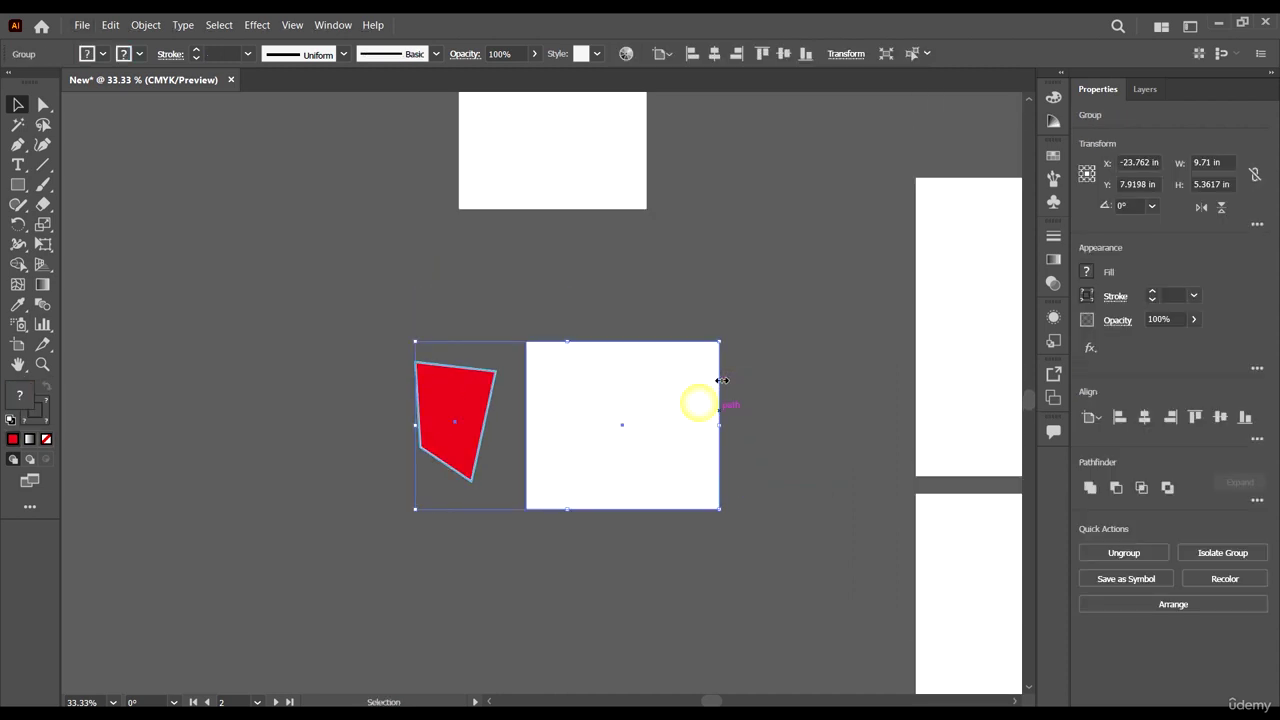
scroll(760, 415, "up", 1)
left_click(800, 451)
left_click_drag(668, 412, 711, 391)
scroll(865, 556, "up", 4)
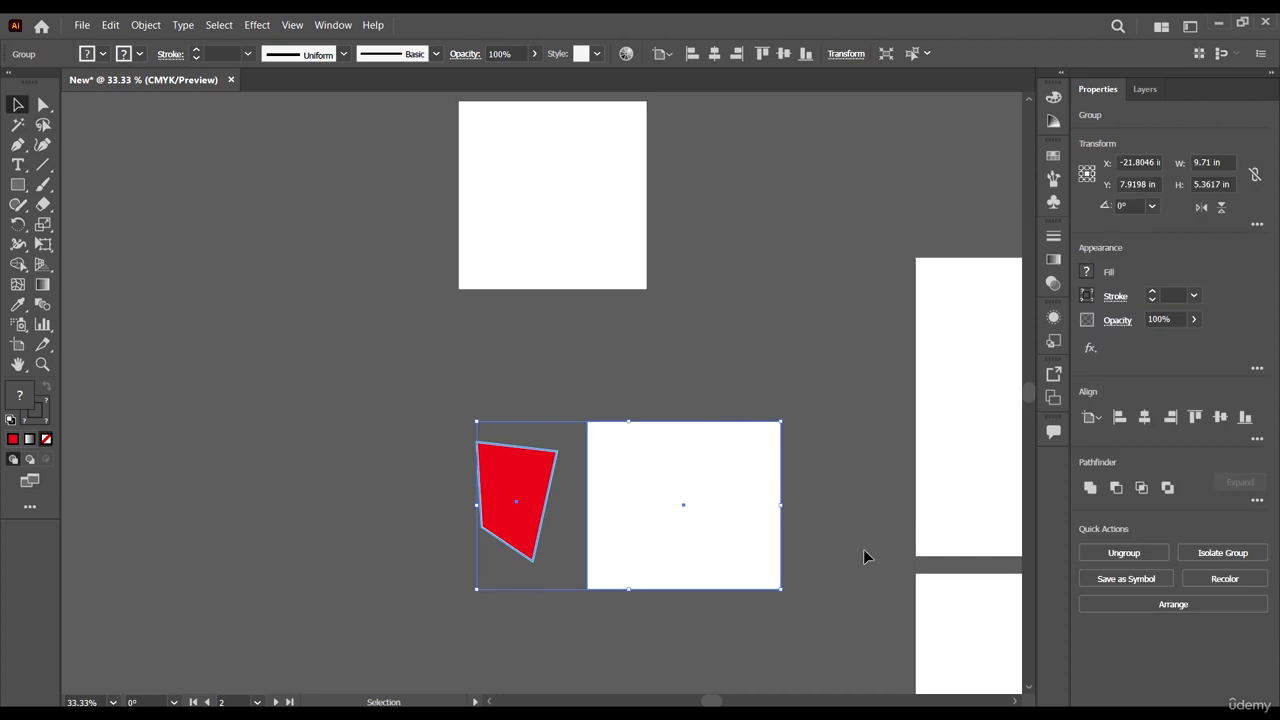
left_click(862, 545)
Enter isolation mode for the group of the red shape and white rectangle
double_click(693, 504)
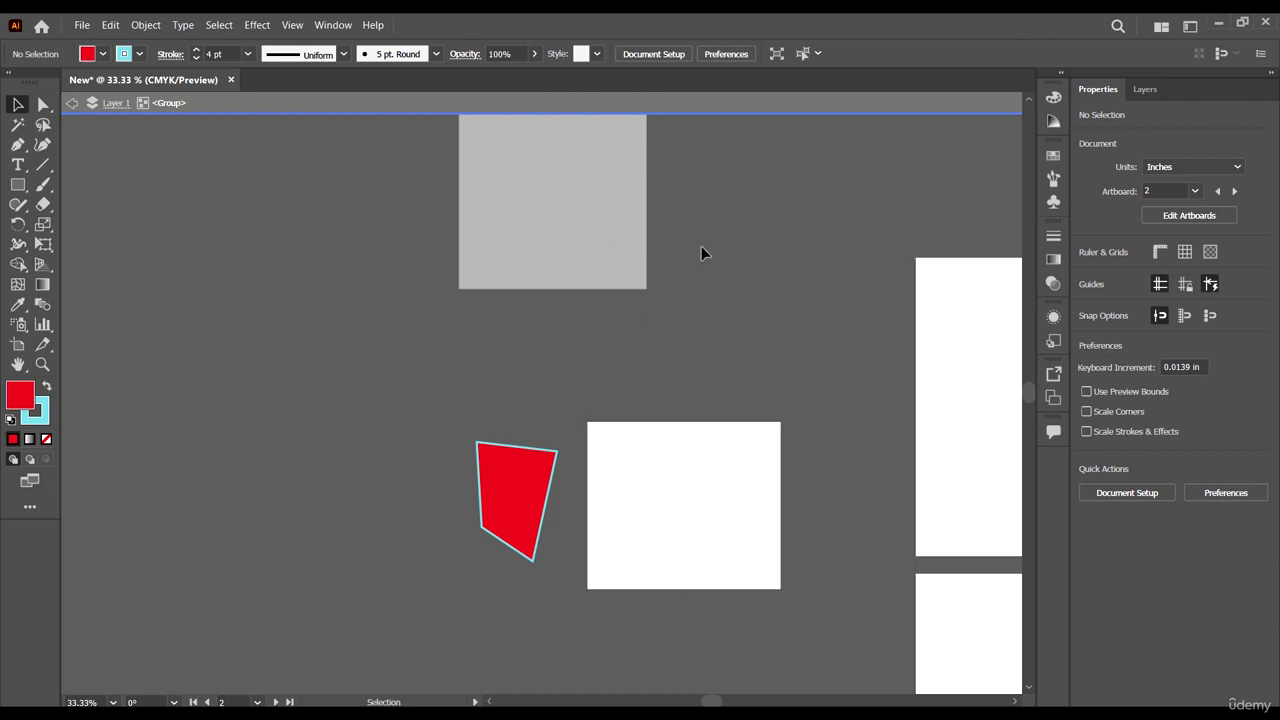
scroll(701, 252, "up", 2)
scroll(623, 277, "down", 1)
scroll(604, 257, "up", 1)
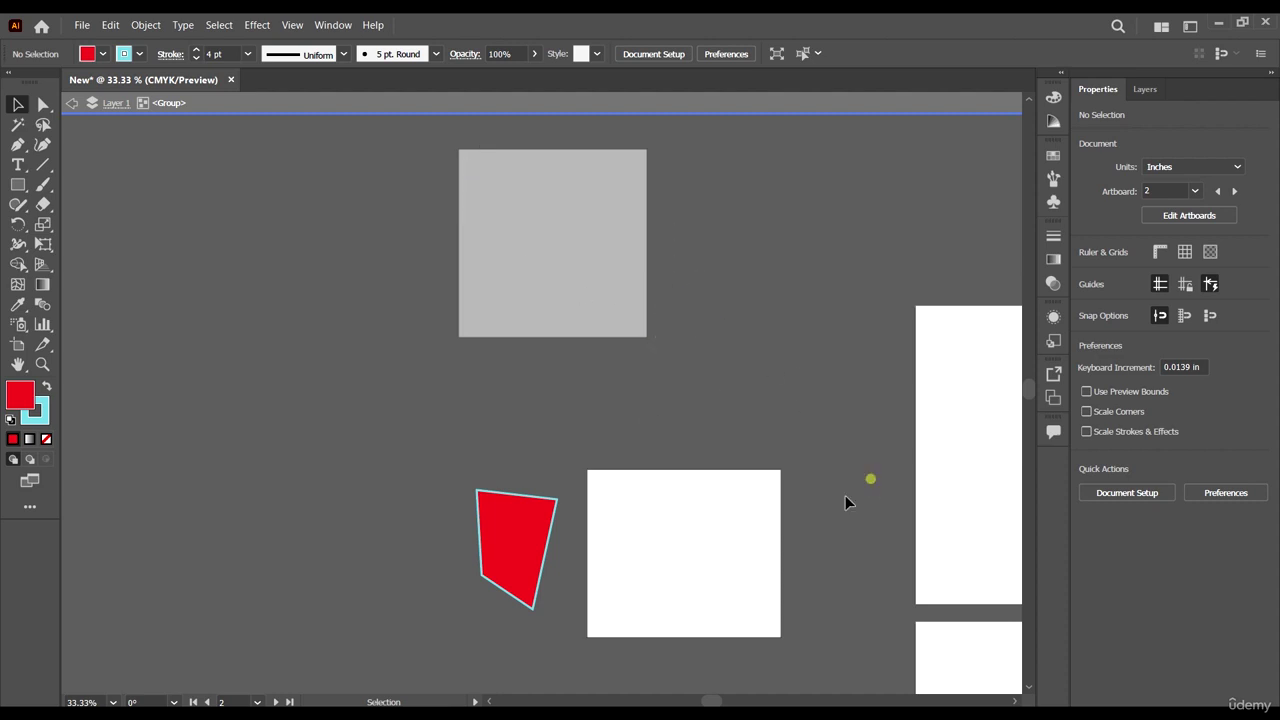
Move the white rectangle and the red shape individually inside the isolated group, and clear the selection
left_click_drag(617, 619, 658, 593)
left_click_drag(478, 490, 510, 462)
left_click_drag(716, 535, 707, 527)
left_click_drag(428, 466, 648, 507)
left_click(880, 470)
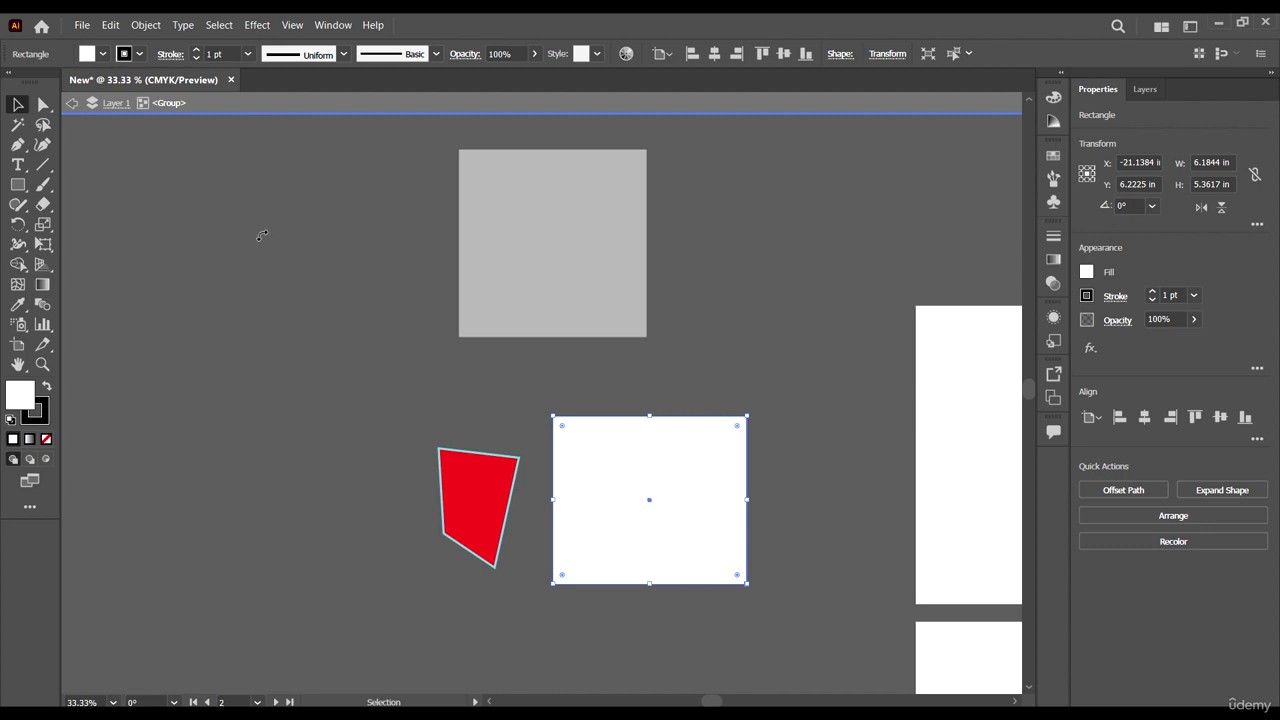
left_click(222, 219)
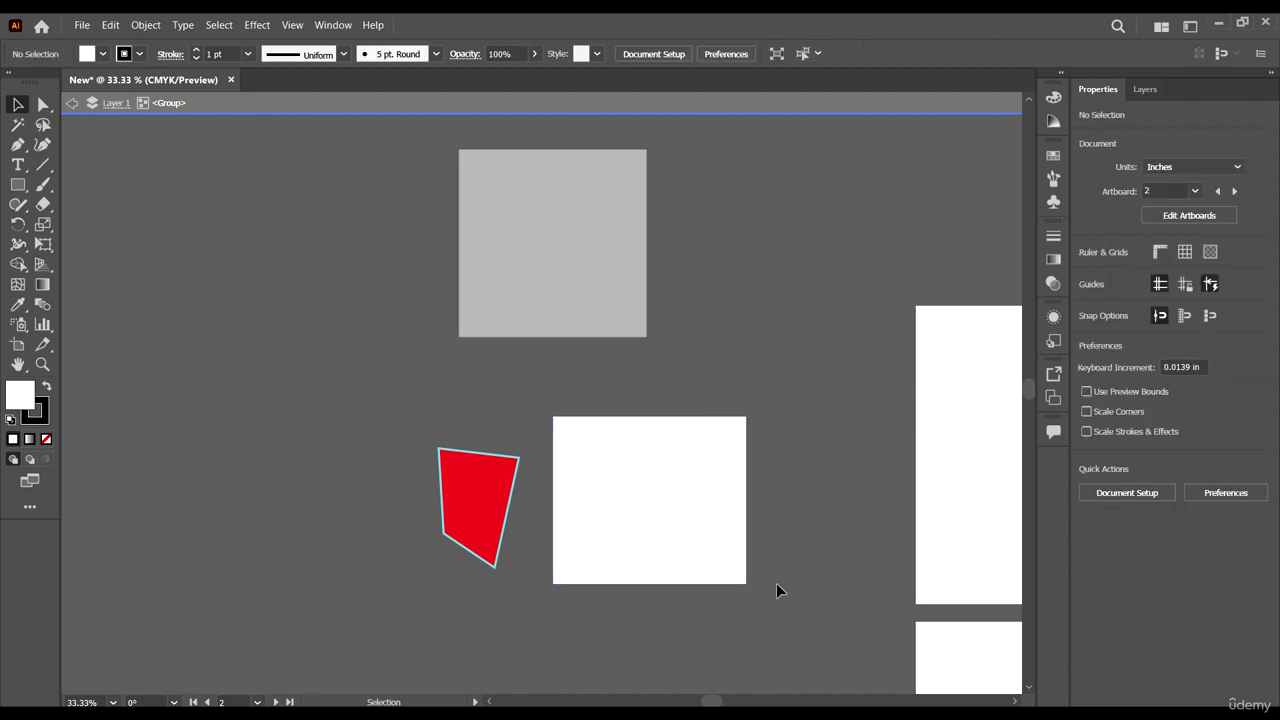
Exit isolation mode from the empty canvas, select the group as a whole, and clear the selection
double_click(341, 285)
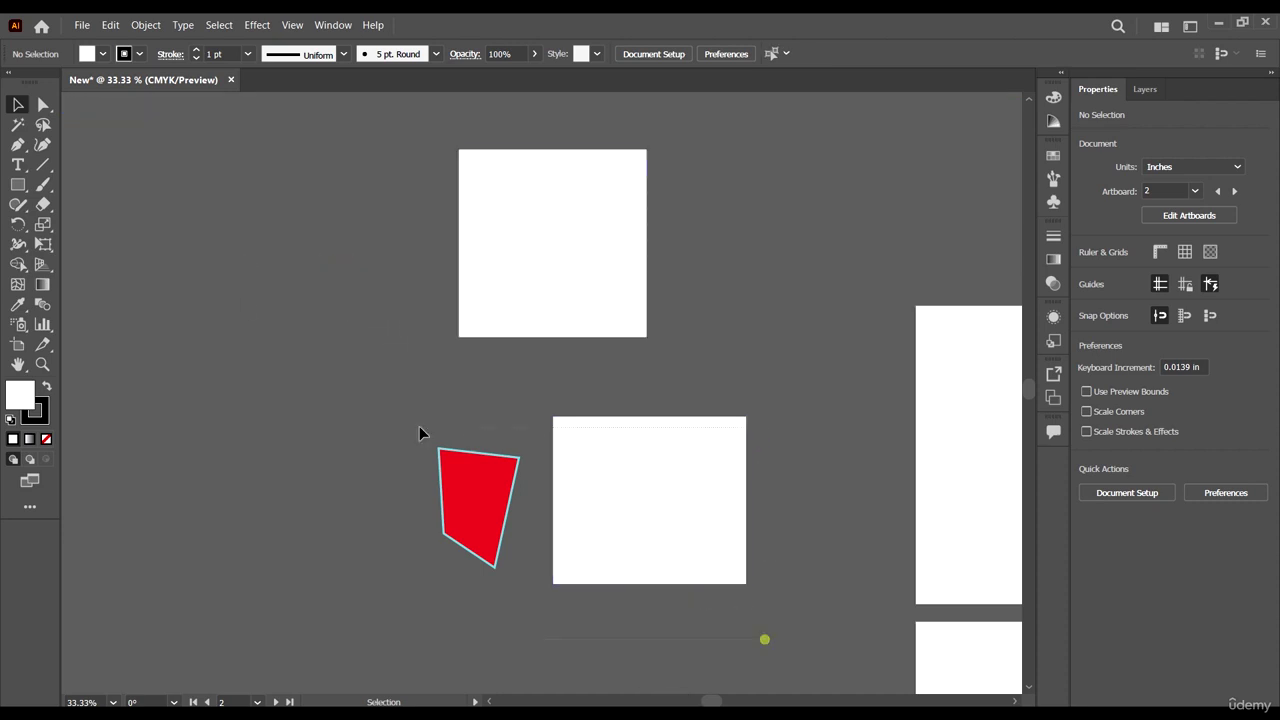
left_click(445, 455)
left_click(809, 472)
Isolate the group of the red shape and white rectangle again, and go back level by level to exit isolation mode
double_click(731, 492)
left_click(673, 497)
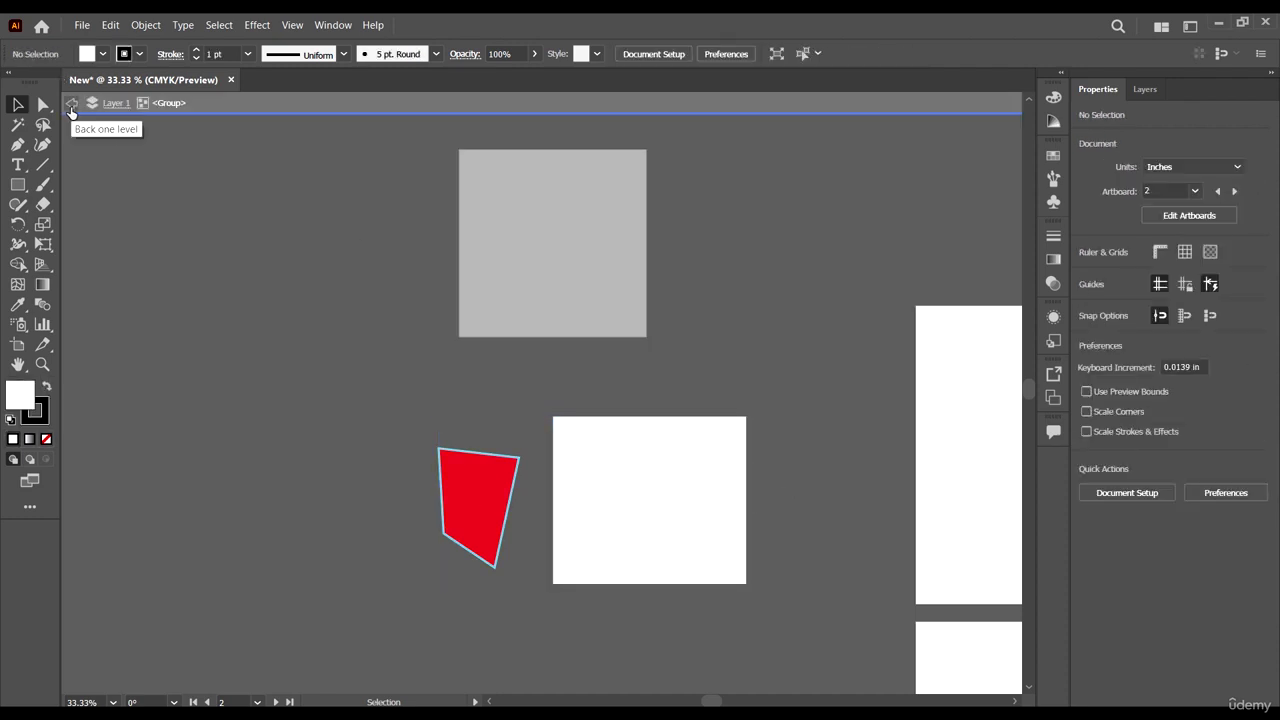
left_click(71, 108)
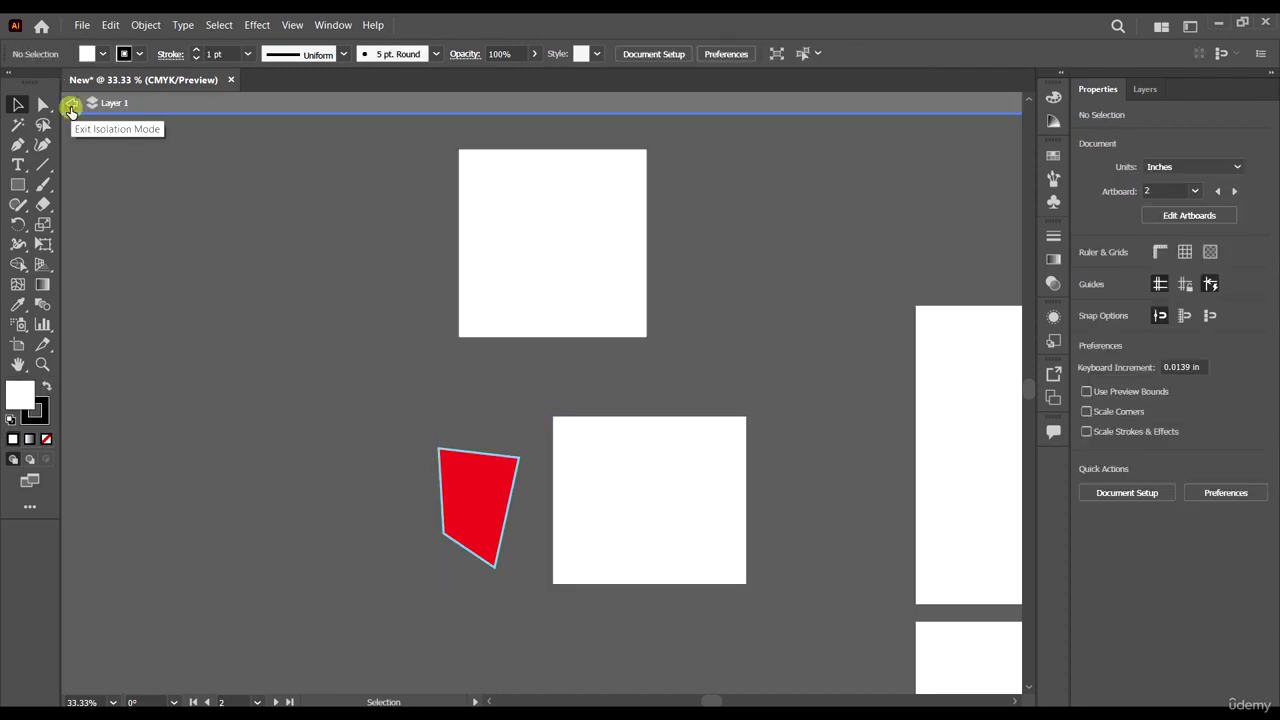
left_click(71, 108)
scroll(850, 392, "down", 2)
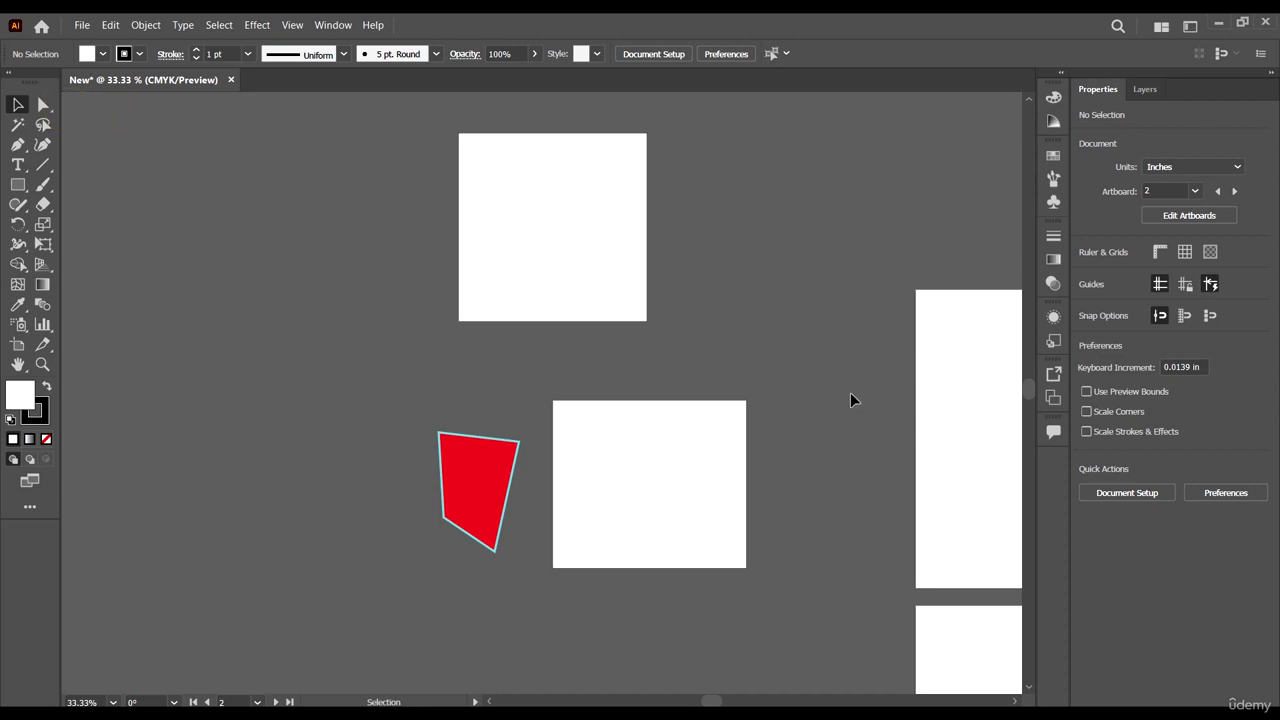
Select the group as a whole, switch the selection to the separate white square, and isolate the square
left_click(563, 434)
scroll(720, 415, "up", 2)
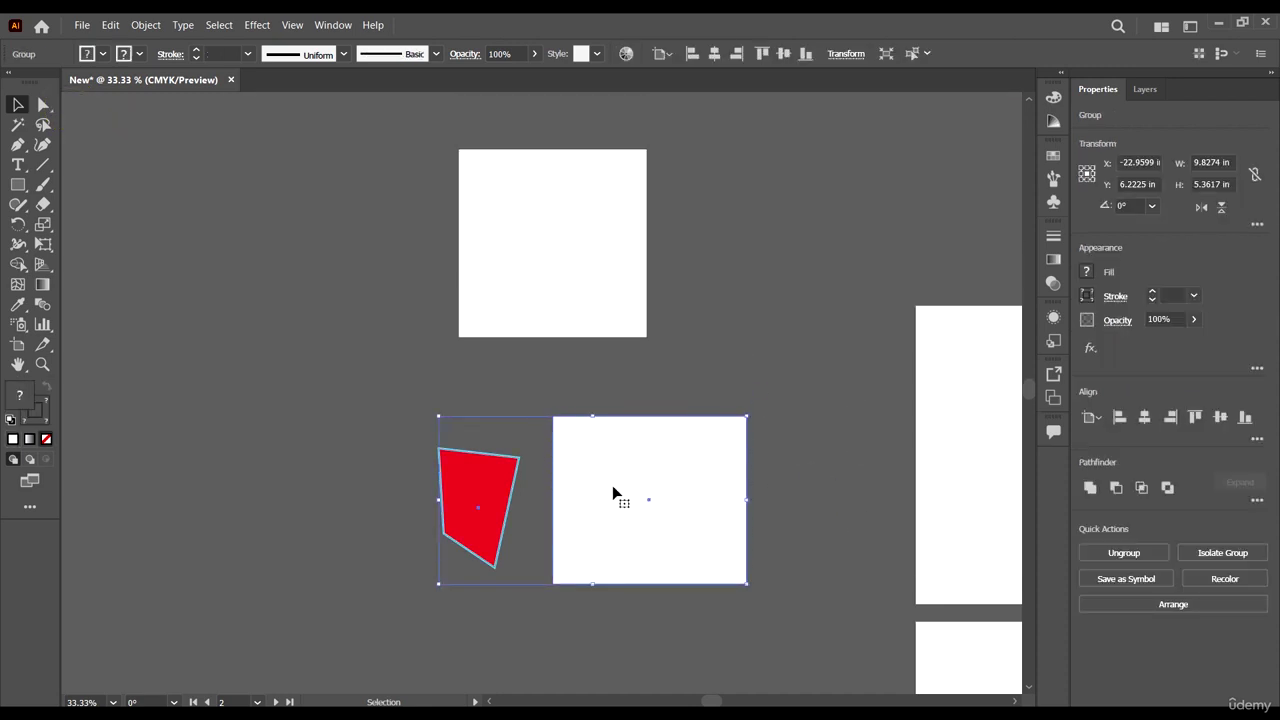
left_click(543, 258)
scroll(652, 325, "up", 2)
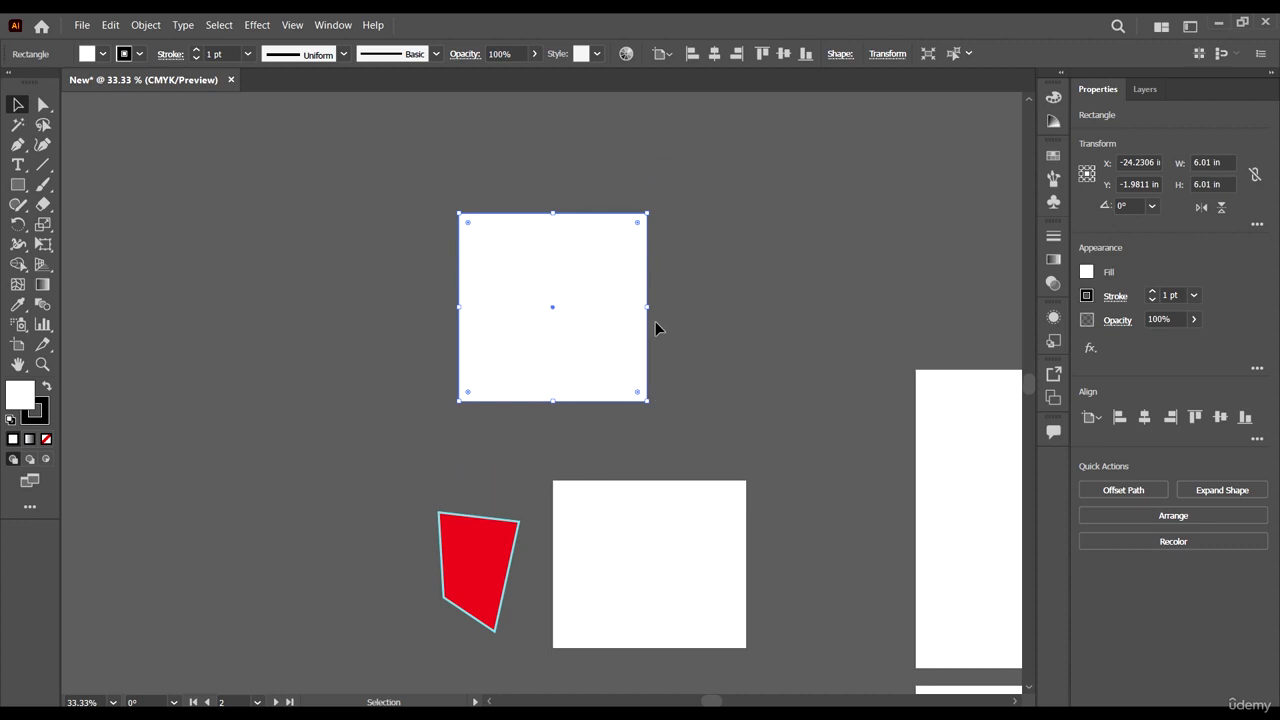
double_click(559, 323)
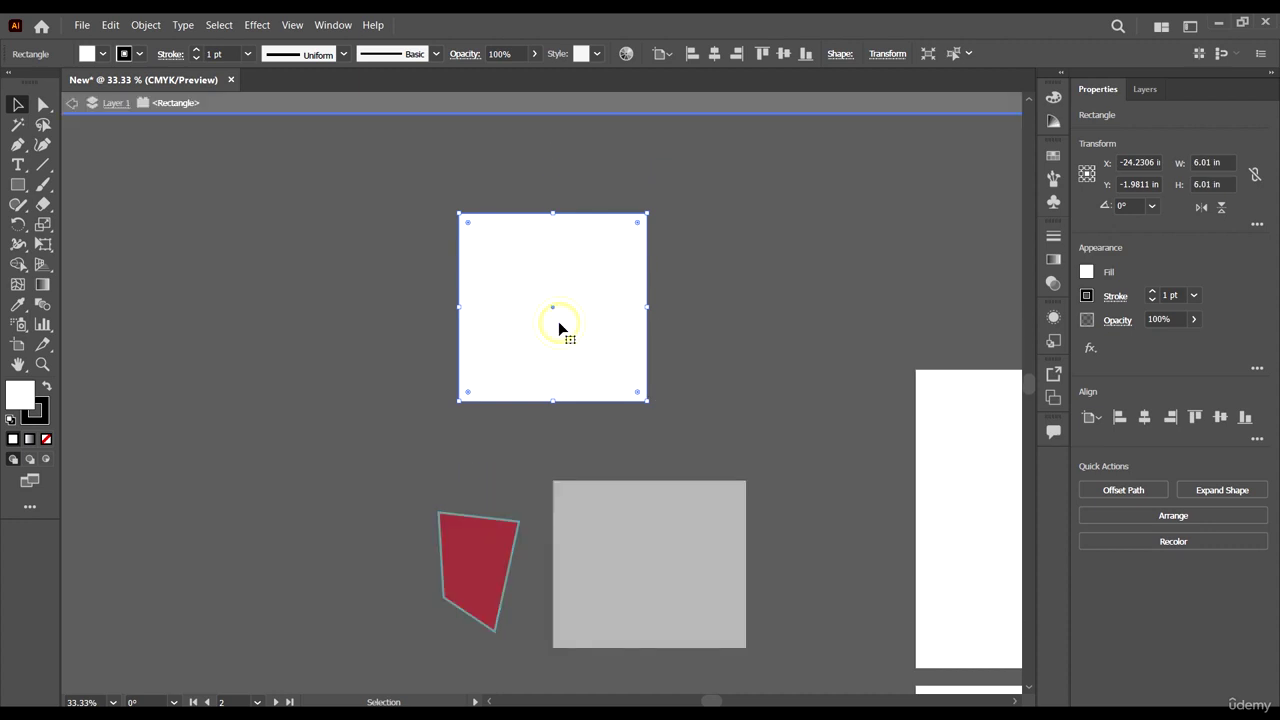
Move the isolated white square slightly up and to the right, clear the selection, and exit isolation mode
left_click_drag(619, 337, 593, 307)
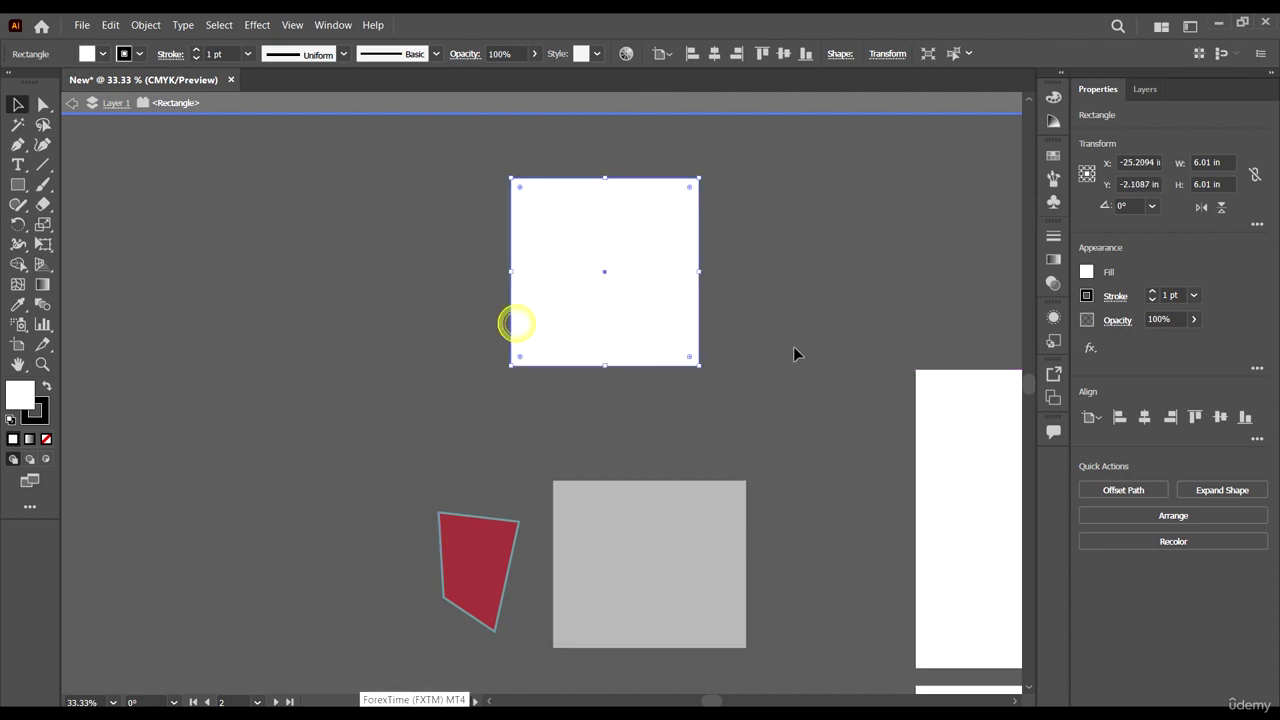
left_click(829, 342)
left_click(74, 104)
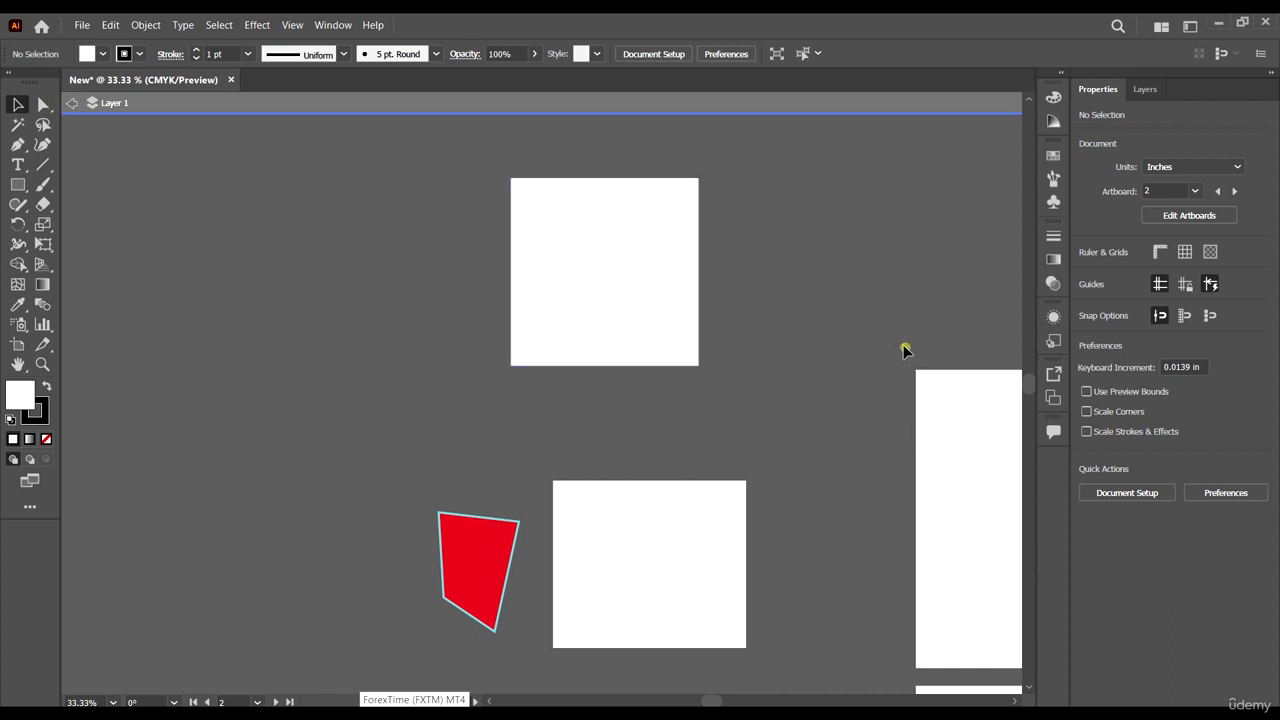
left_click(72, 103)
Select the separate white square and look through its context commands, such as Isolate Selected Path and Group
right_click(545, 300)
left_click(771, 343)
left_click(606, 269)
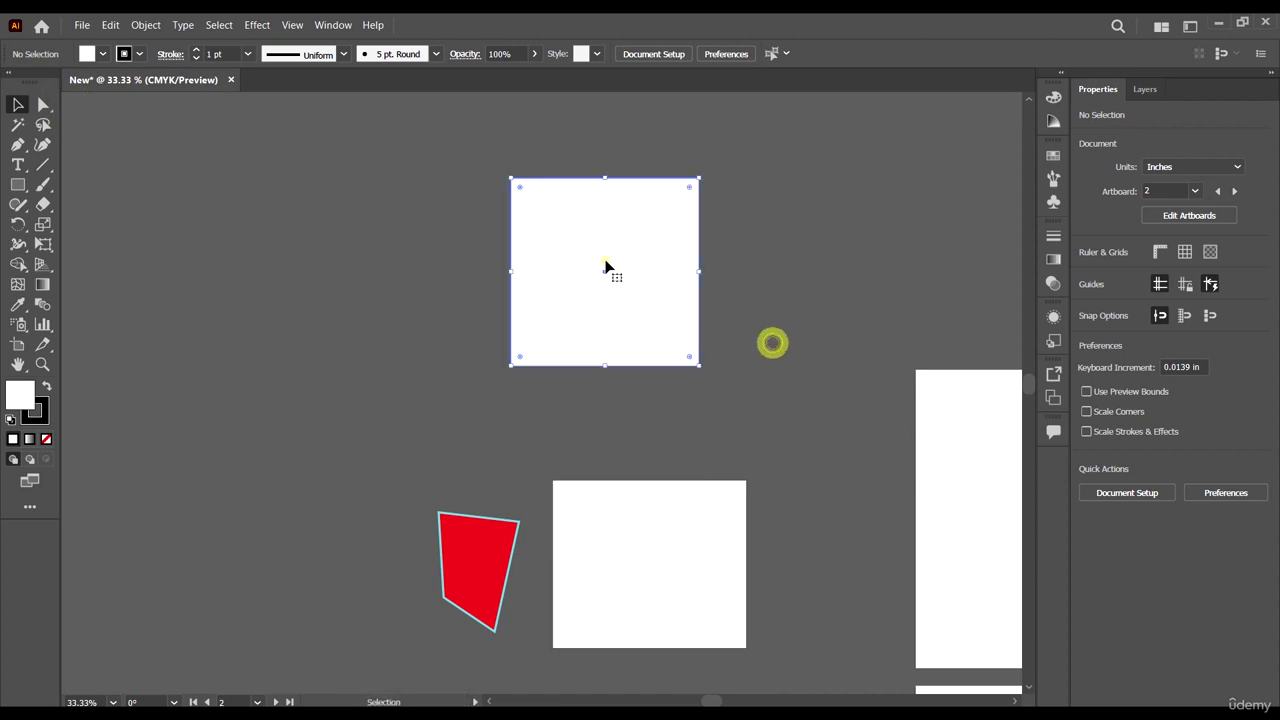
right_click(606, 269)
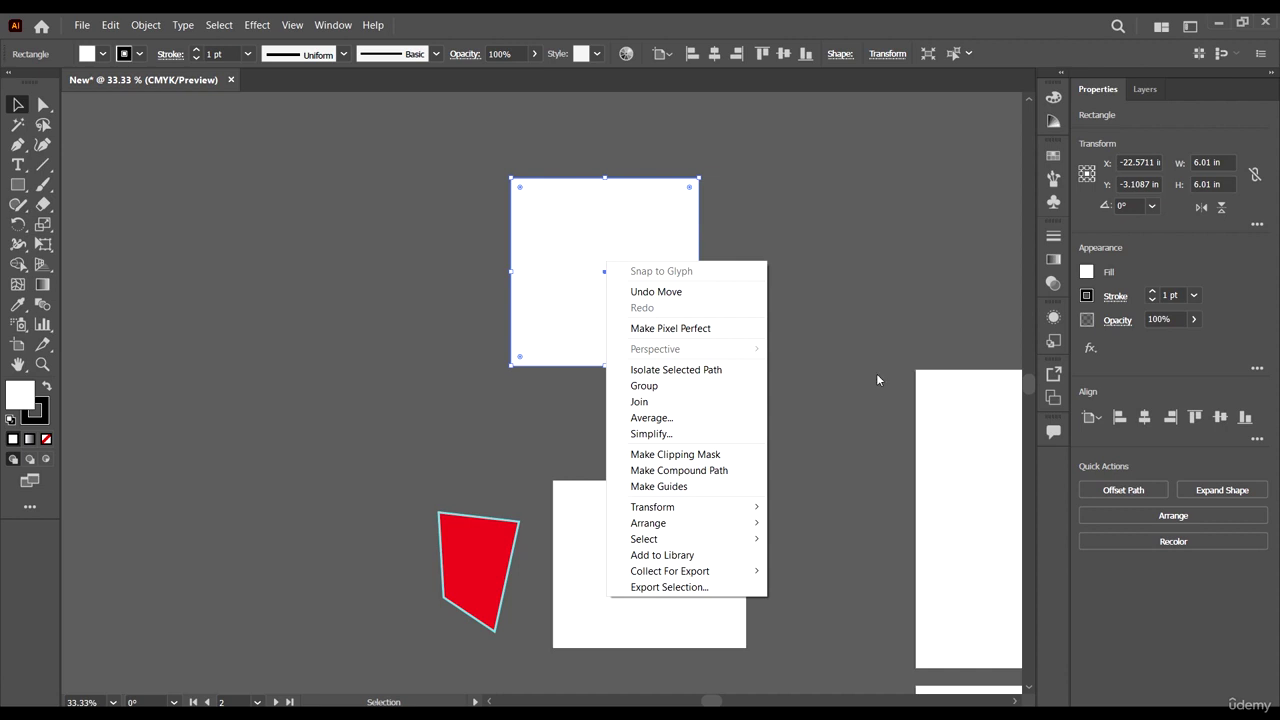
left_click(886, 275)
Move the separate white square down closer to the grouped white rectangle, and clear the selection
scroll(660, 280, "down", 1)
left_click_drag(634, 292, 651, 372)
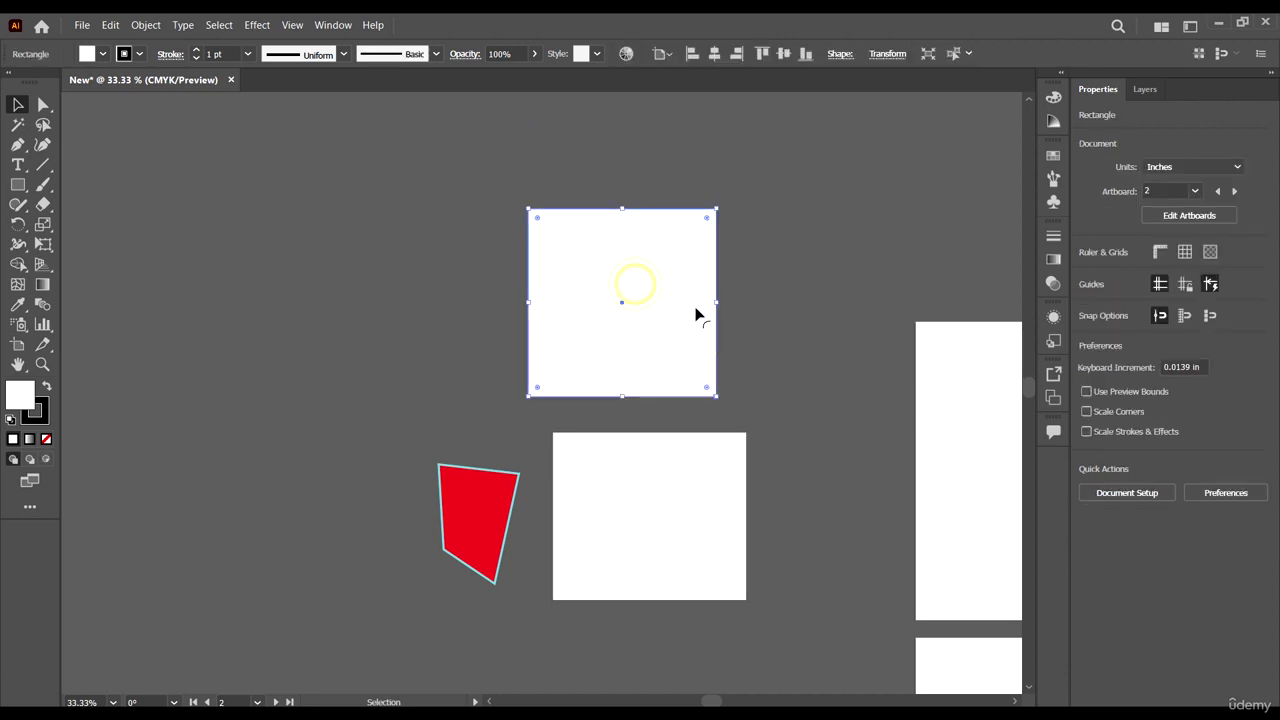
key("ctrl+minus")
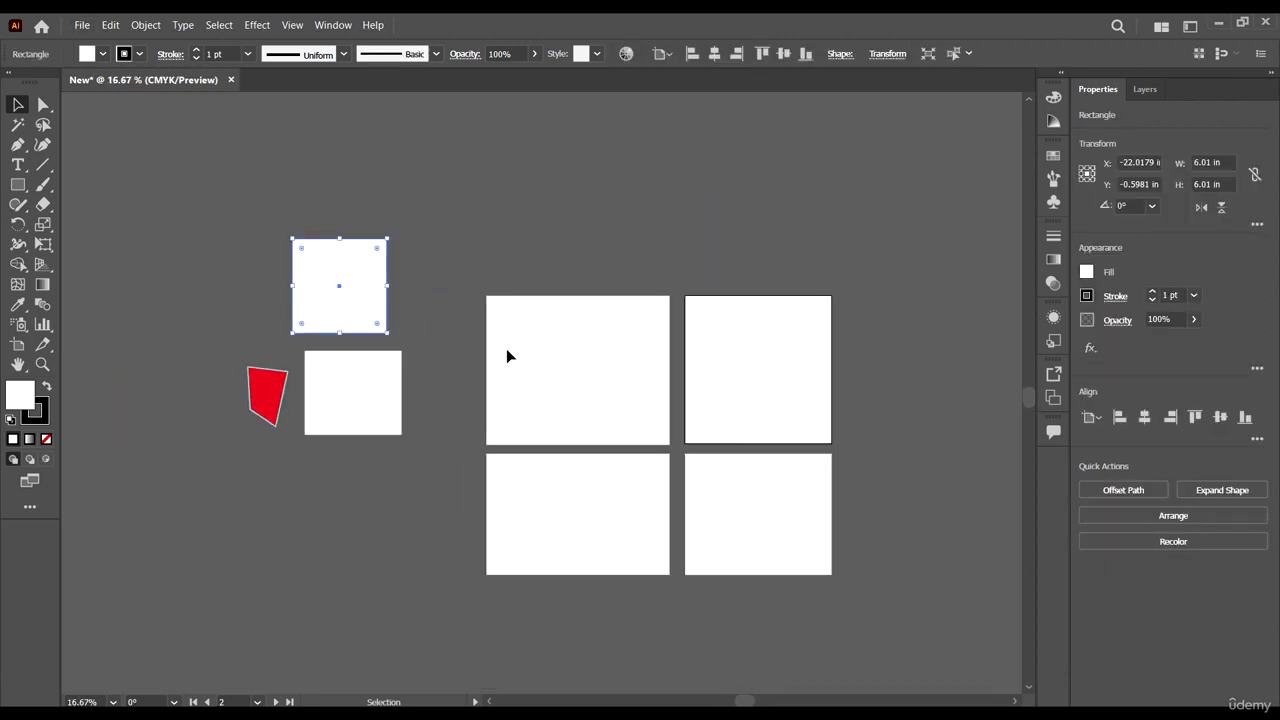
key("ctrl+plus")
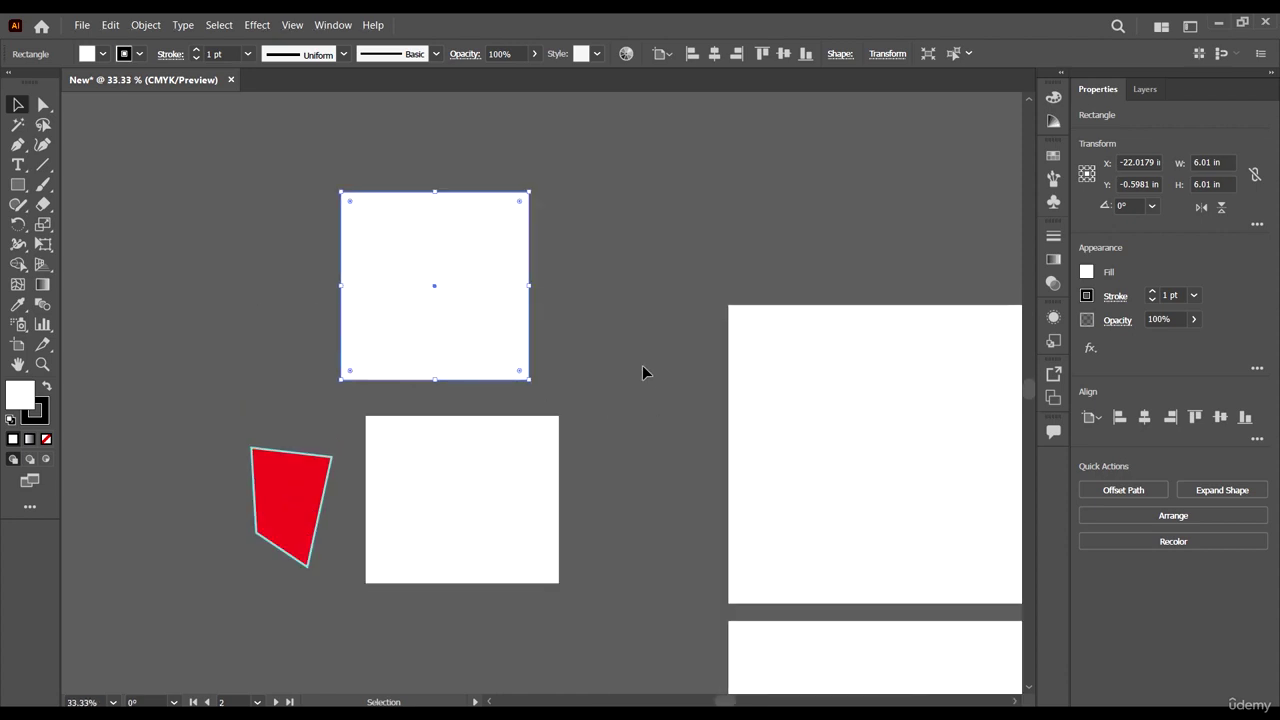
scroll(642, 372, "down", 1)
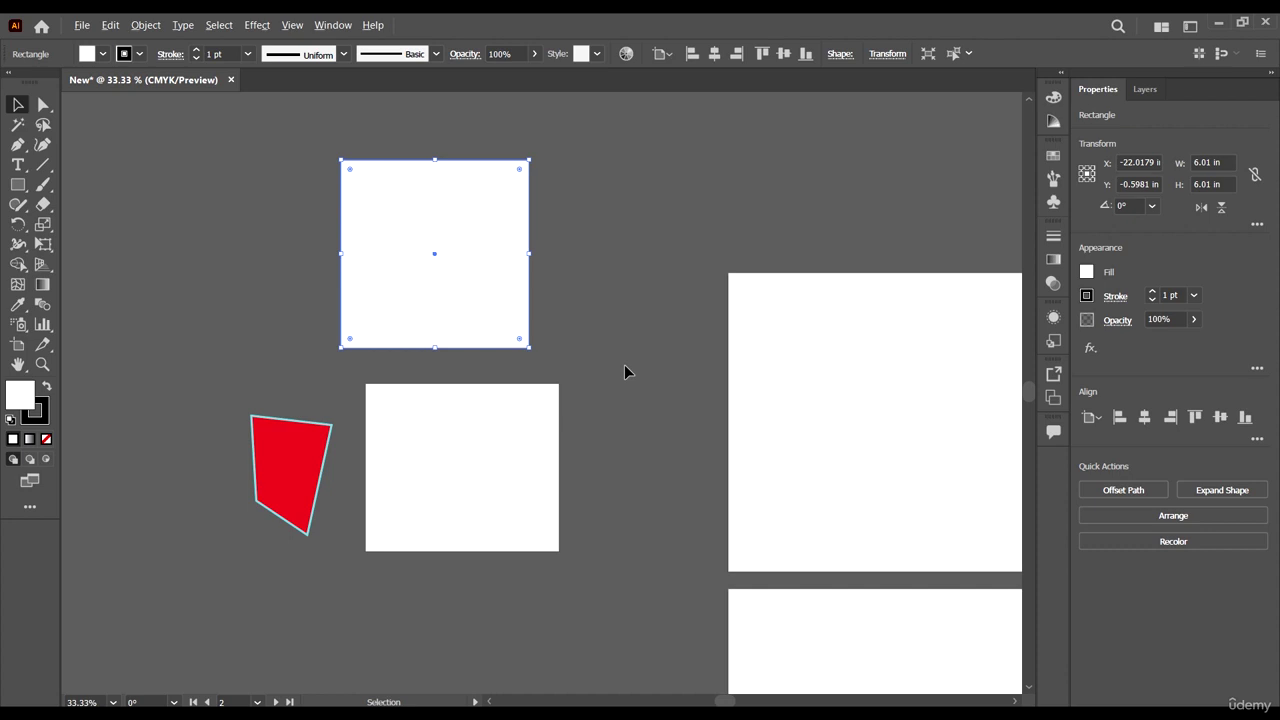
scroll(624, 372, "down", 1)
scroll(550, 326, "down", 1)
scroll(583, 378, "up", 1)
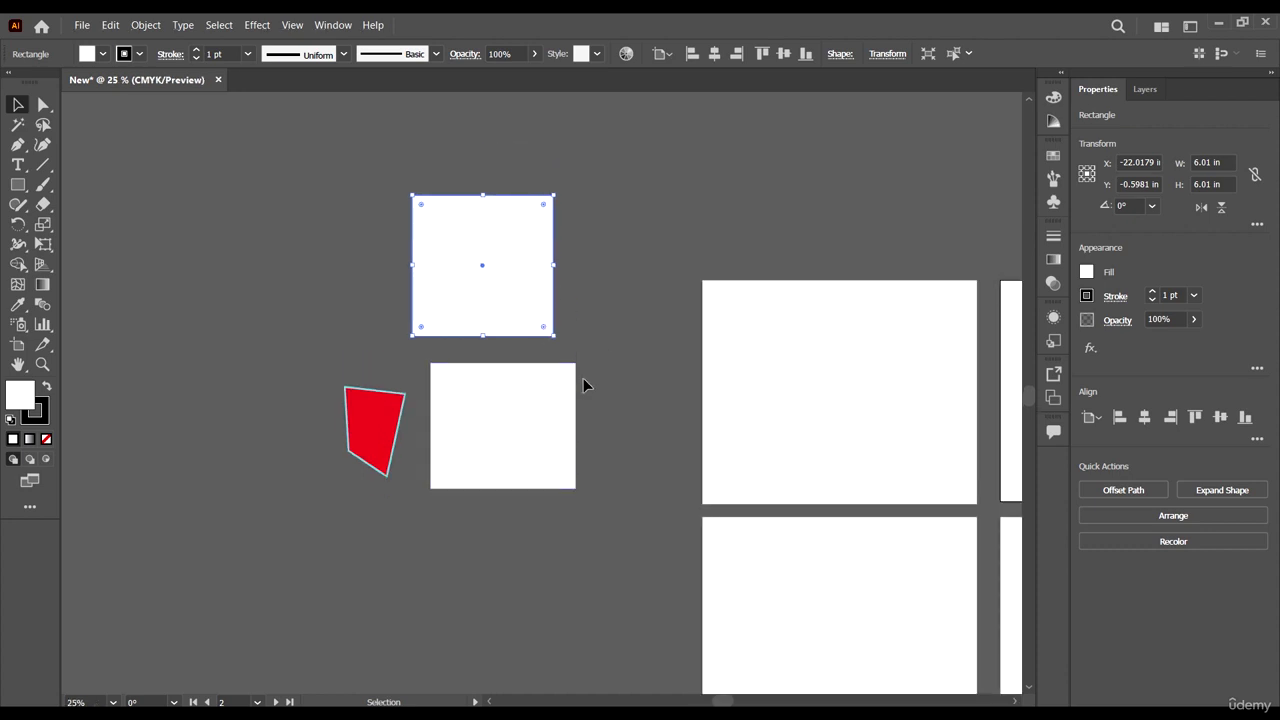
left_click(628, 324)
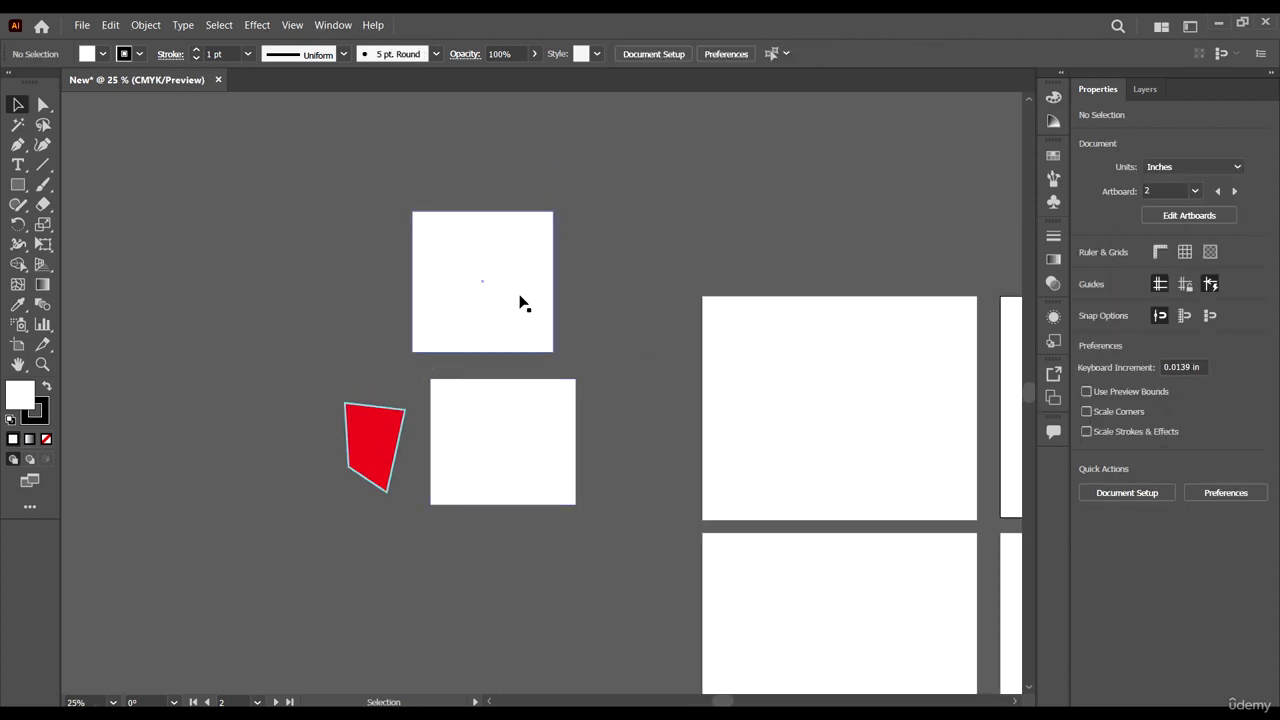